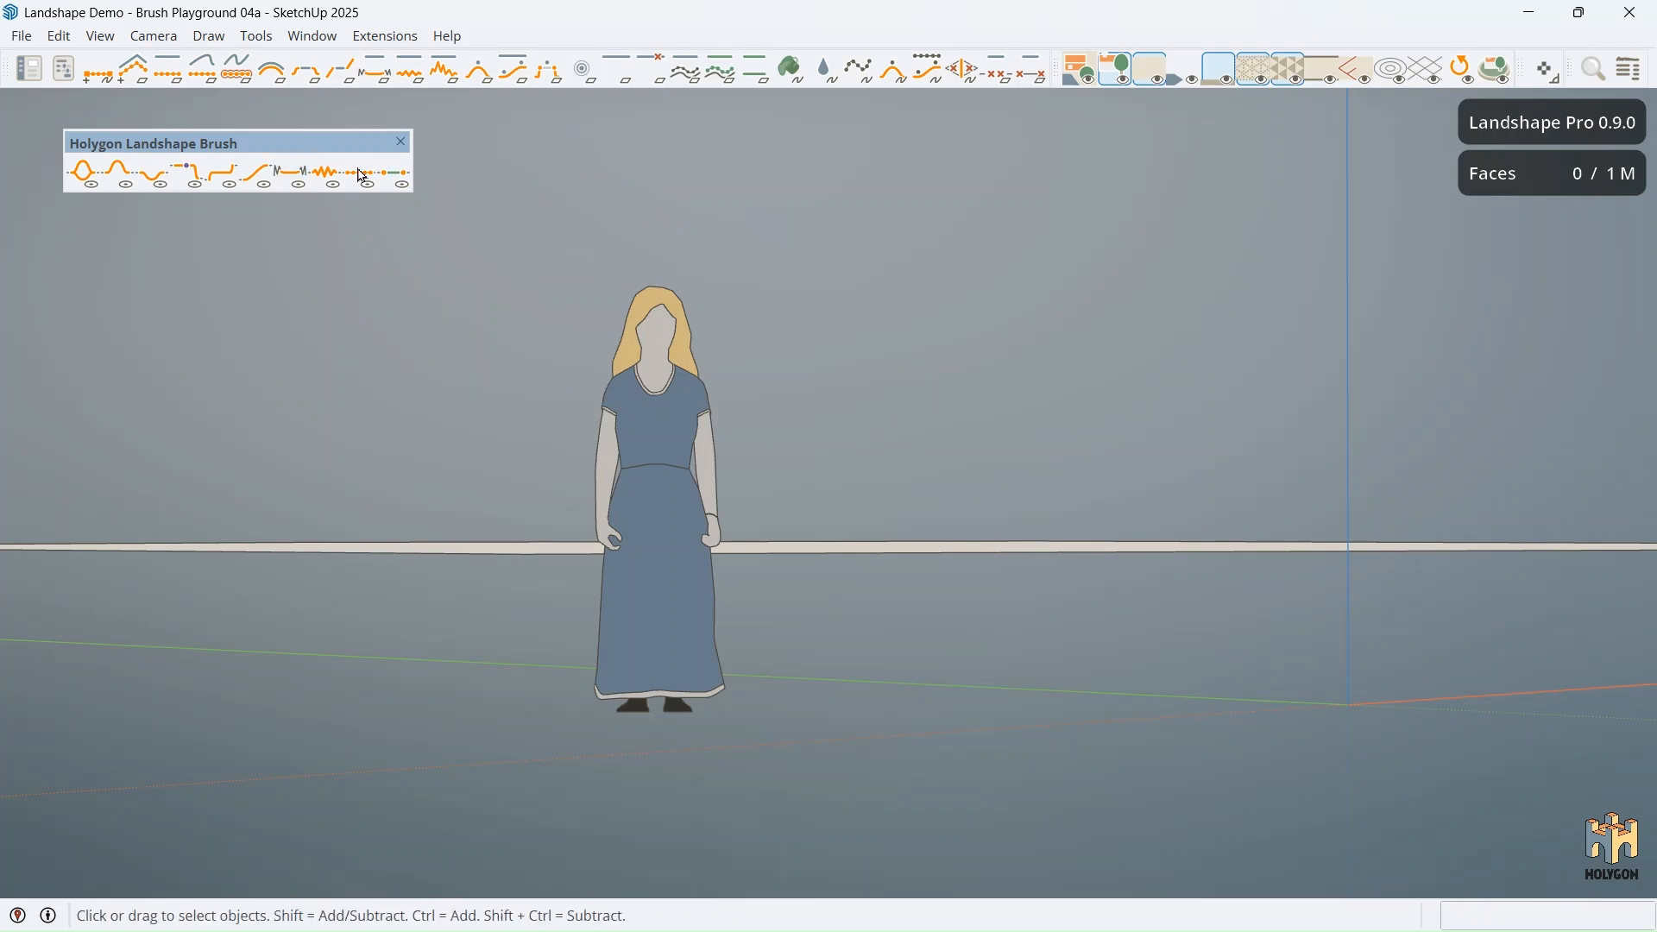
Step: Form the flat six-sided group into a terrain mesh at 2.0 m resolution
{"action": "middle_click_drag", "start_coordinate": [499, 301], "coordinate": [912, 505]}
{"action": "scroll", "coordinate": [786, 394], "scroll_direction": "down", "scroll_amount": 6}
{"action": "scroll", "coordinate": [785, 393], "scroll_direction": "down", "scroll_amount": 3}
{"action": "scroll", "coordinate": [911, 505], "scroll_direction": "up", "scroll_amount": 3}
{"action": "middle_click_drag", "start_coordinate": [778, 547], "coordinate": [485, 540]}
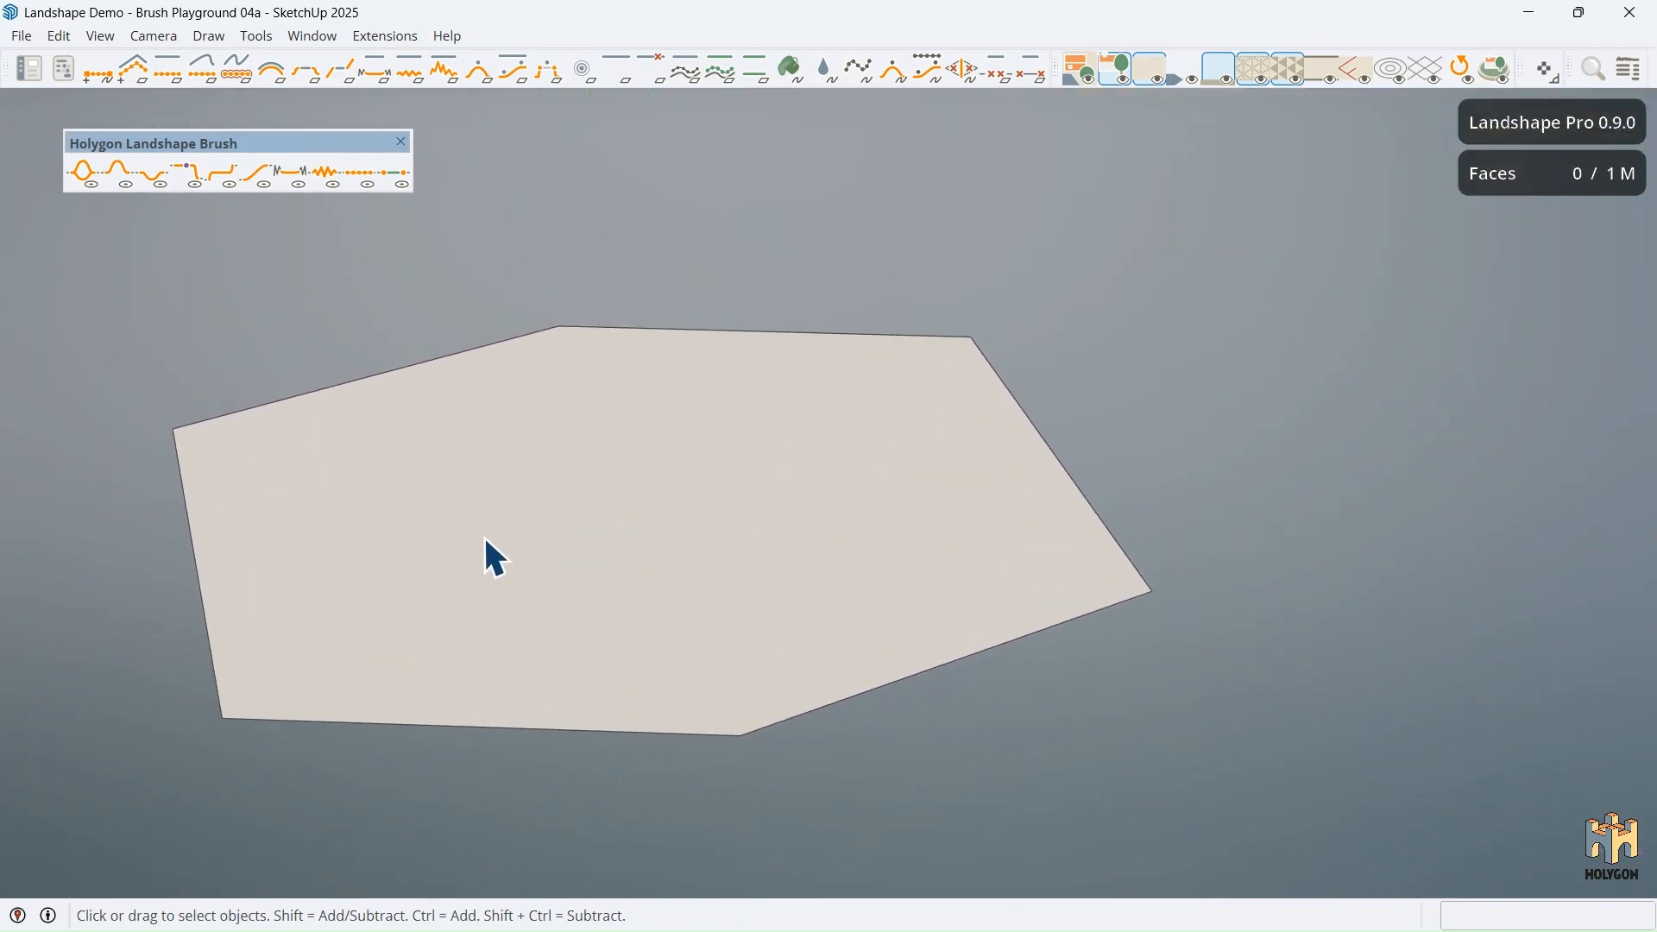
{"action": "left_click", "coordinate": [618, 501]}
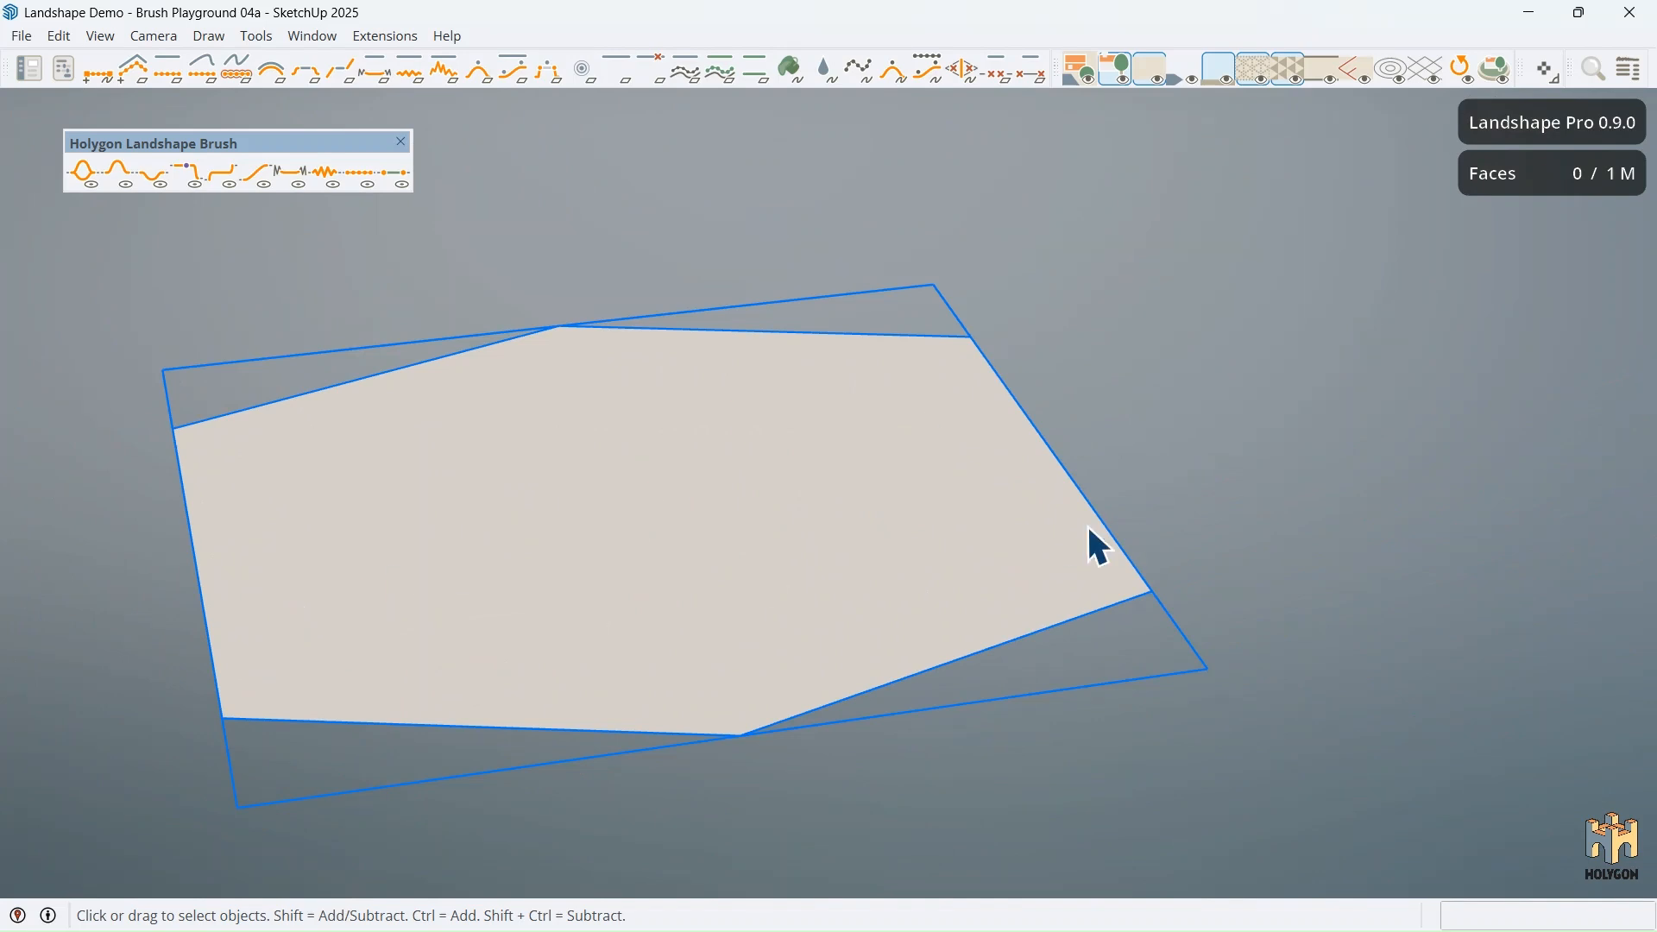
{"action": "left_click", "coordinate": [1186, 310]}
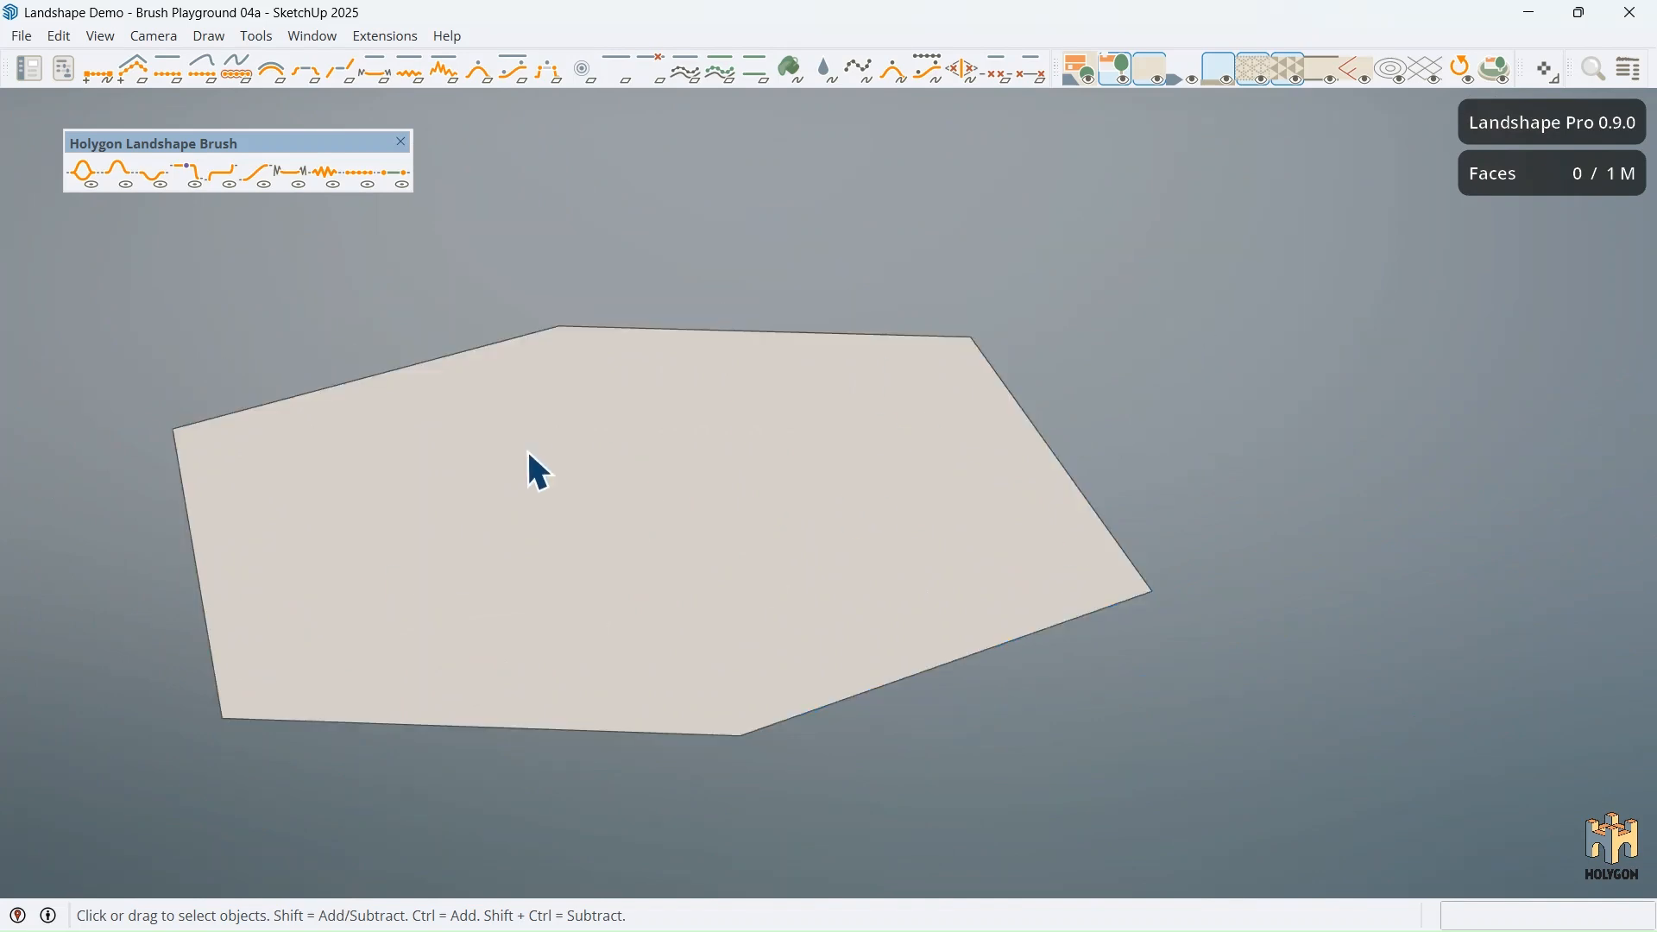
{"action": "left_click", "coordinate": [529, 455]}
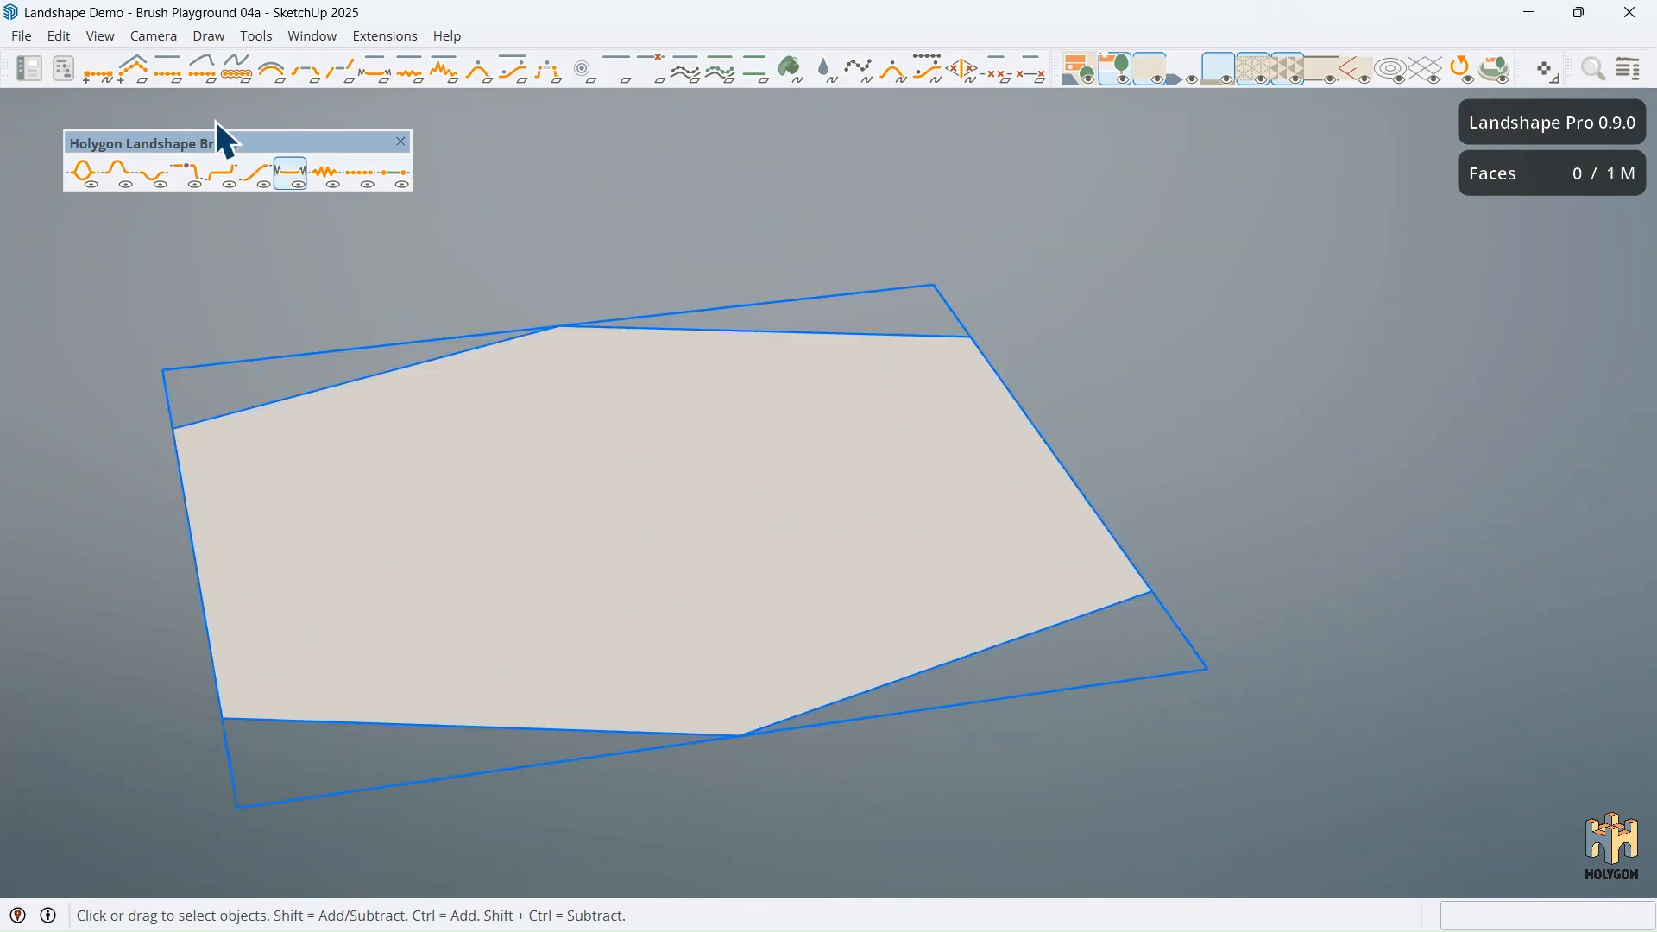
{"action": "left_click", "coordinate": [135, 73]}
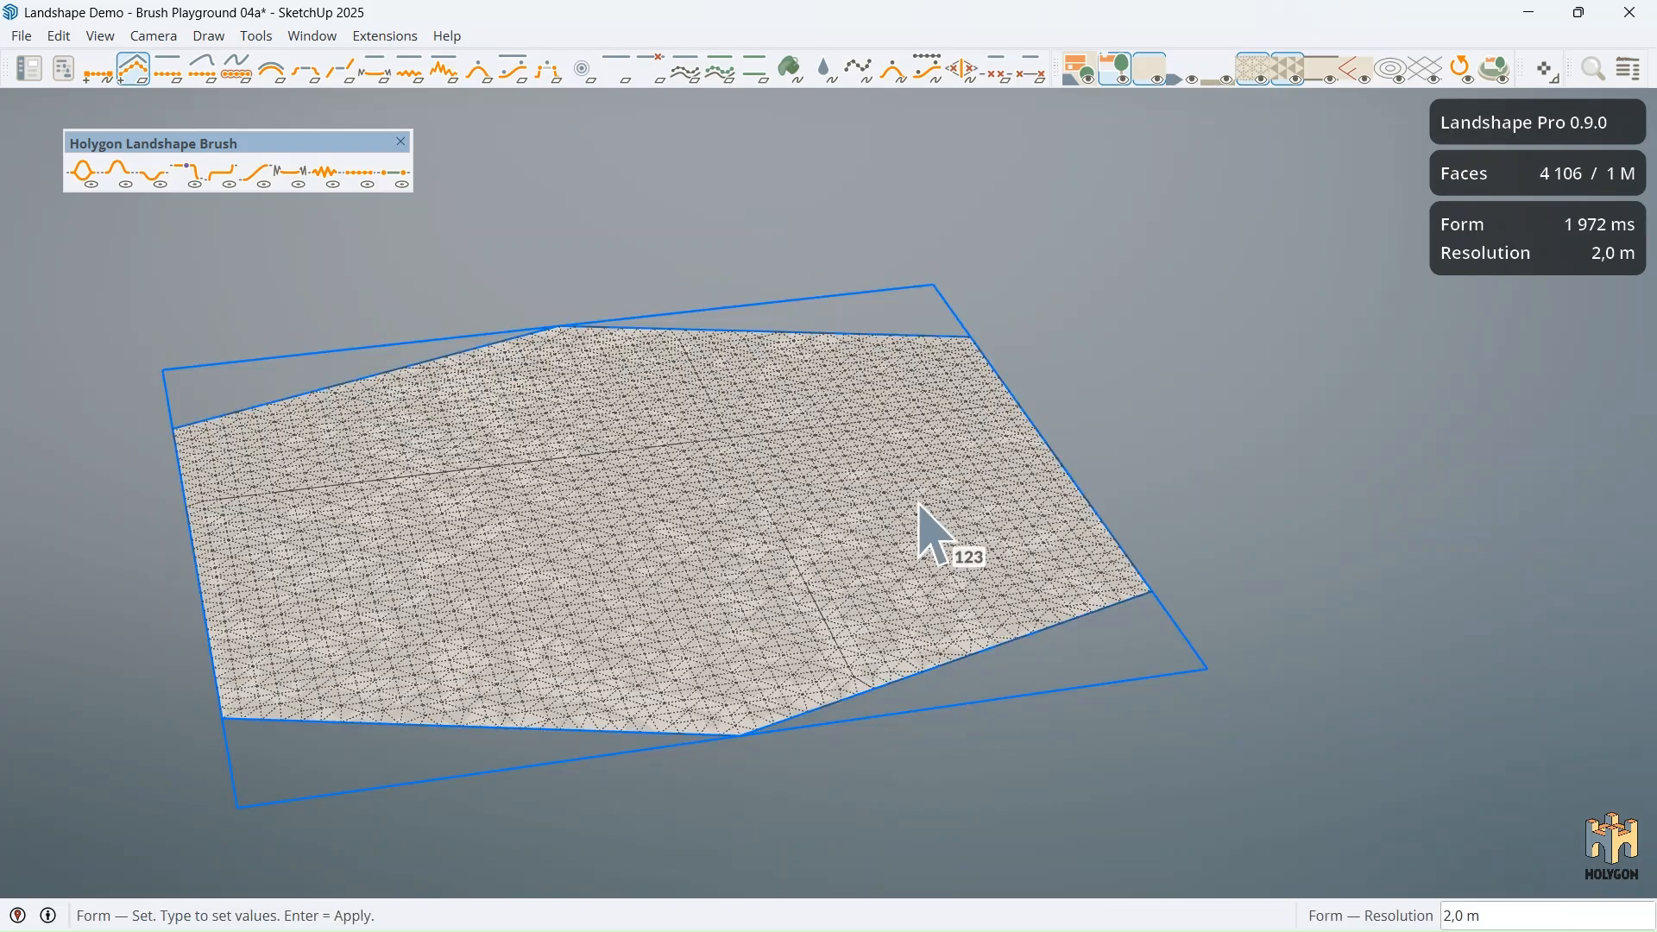
{"action": "left_click", "coordinate": [1040, 544]}
{"action": "middle_click_drag", "start_coordinate": [1047, 522], "coordinate": [1084, 518]}
{"action": "scroll", "coordinate": [1217, 350], "scroll_direction": "up", "scroll_amount": 2}
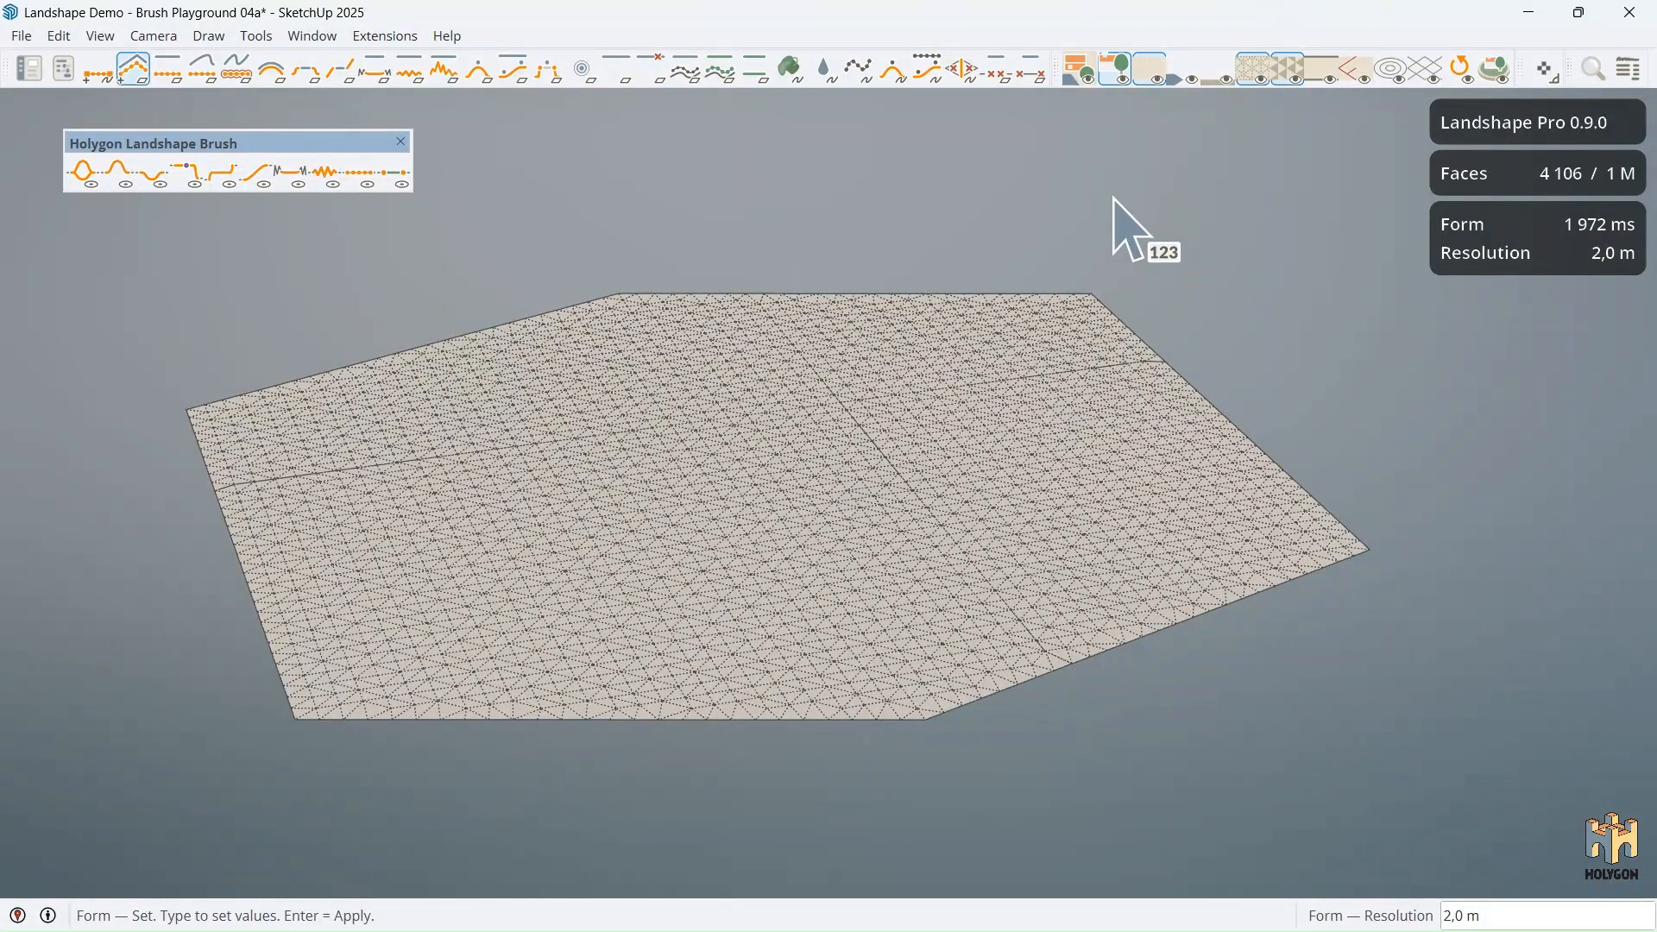
{"action": "middle_click_drag", "start_coordinate": [988, 216], "coordinate": [940, 220]}
{"action": "key", "text": "space"}
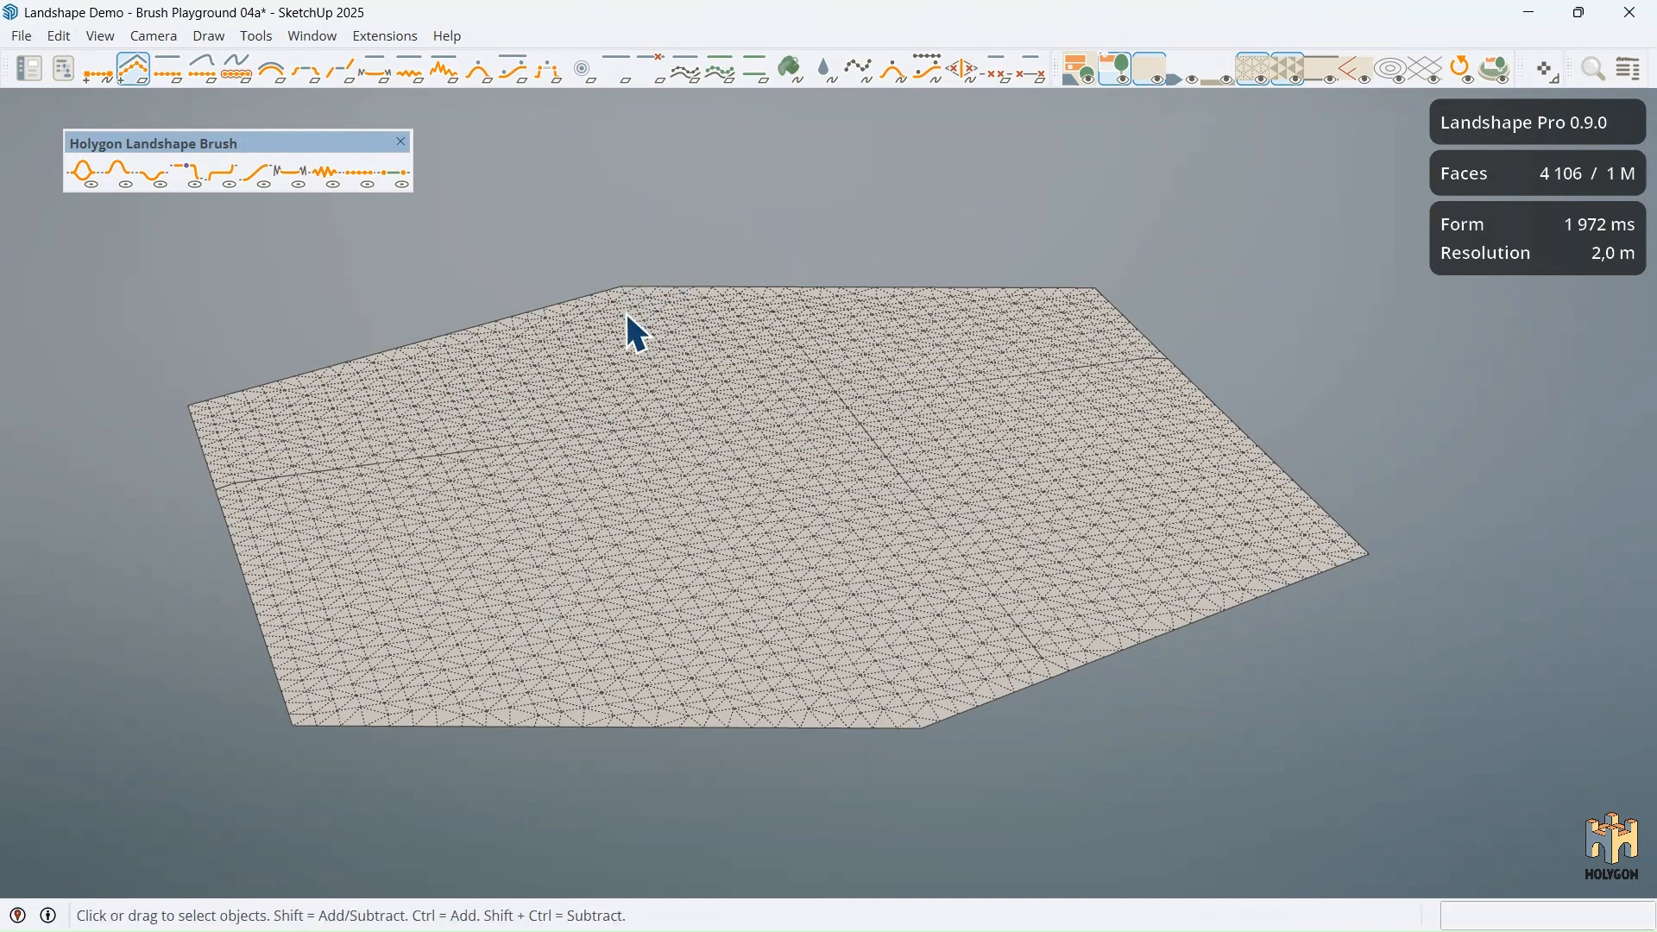
Step: Apply Noise to the terrain mesh with 50 % strength and 10.0 m falloff
{"action": "left_click", "coordinate": [619, 325]}
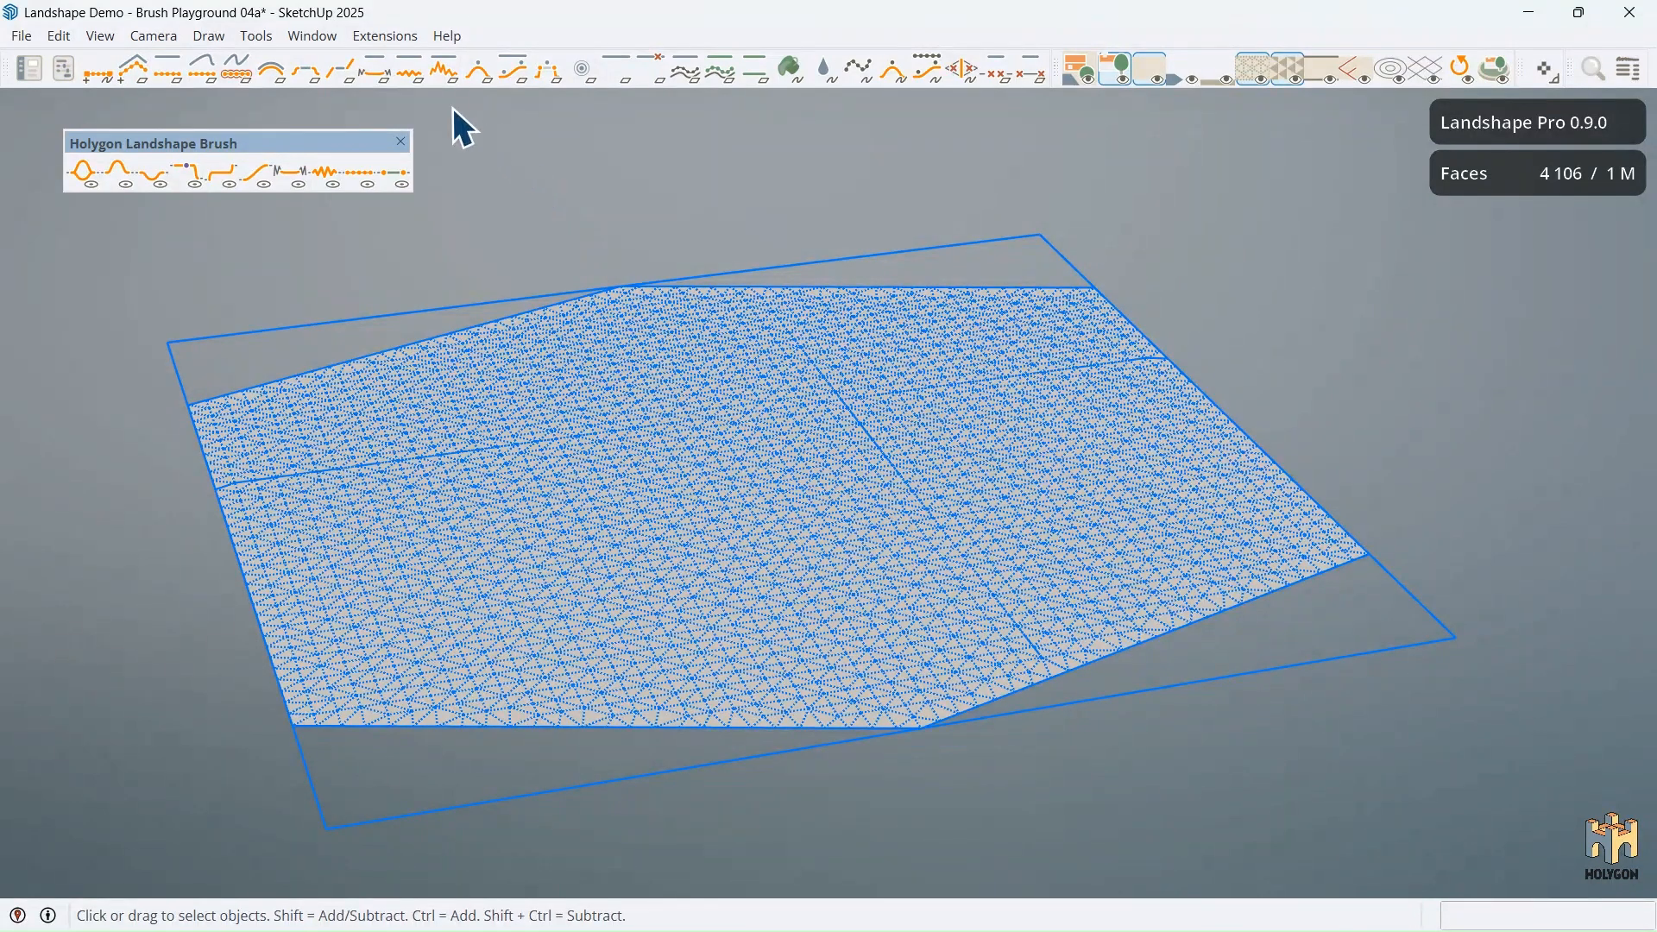
{"action": "left_click", "coordinate": [411, 76]}
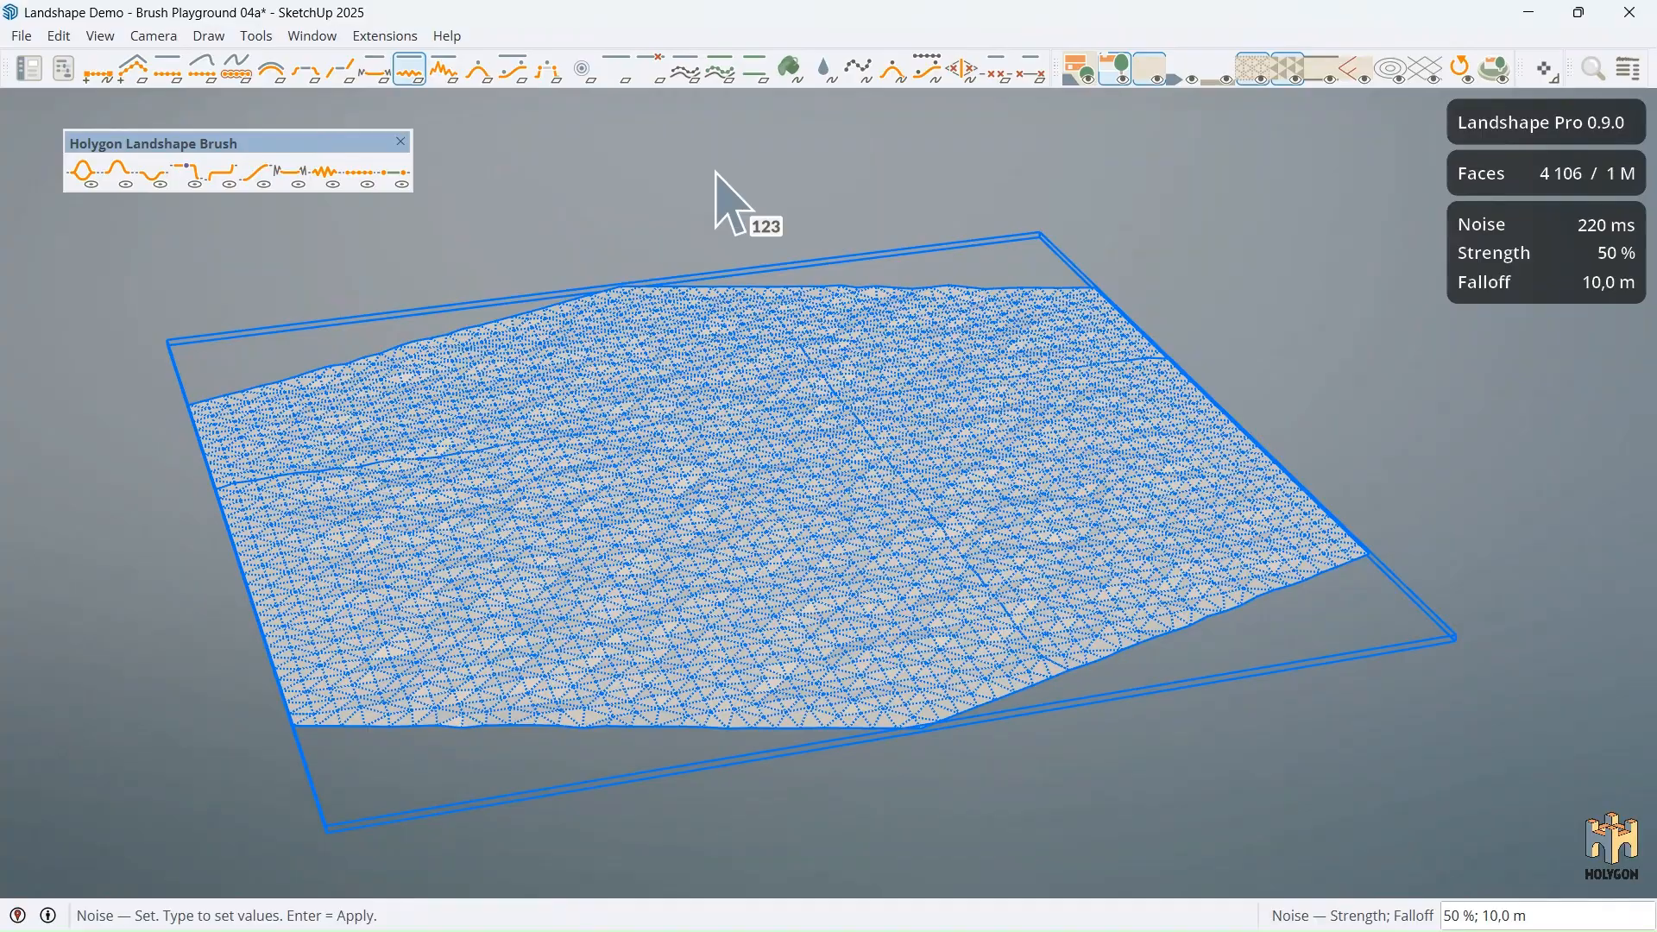
{"action": "left_click", "coordinate": [717, 171]}
{"action": "middle_click_drag", "start_coordinate": [1013, 453], "coordinate": [917, 432]}
{"action": "middle_click_drag", "start_coordinate": [821, 452], "coordinate": [707, 445]}
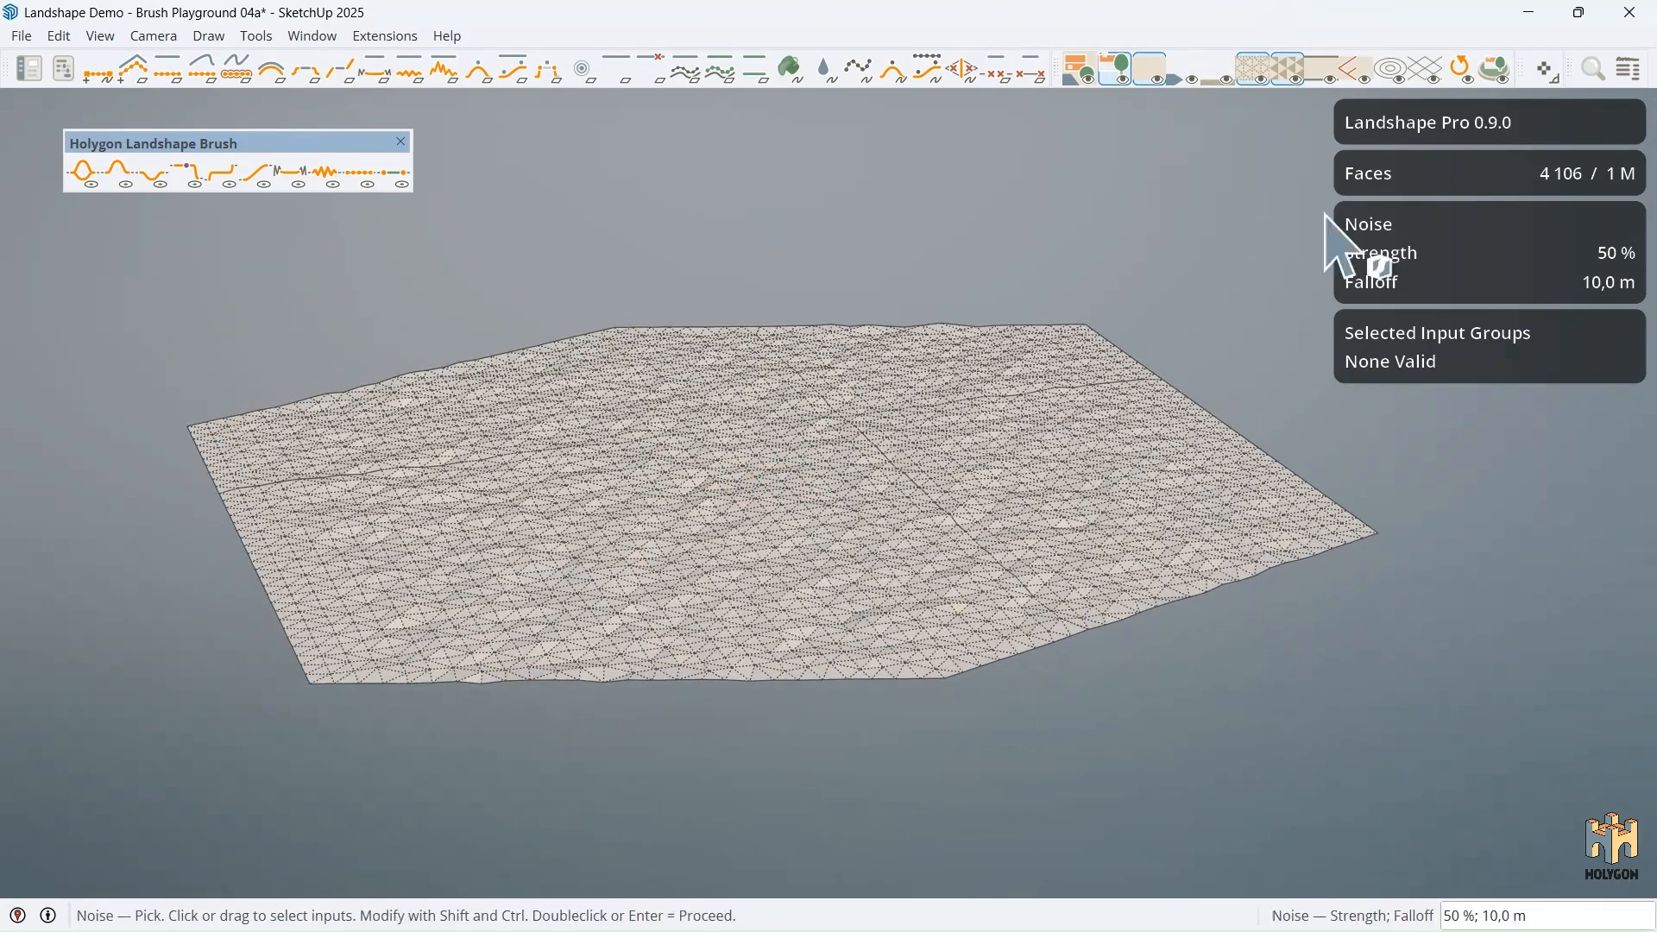
Step: Show the terrain skirts around the edges of the mesh
{"action": "left_click", "coordinate": [1224, 86]}
{"action": "middle_click_drag", "start_coordinate": [994, 722], "coordinate": [793, 701]}
{"action": "key", "text": "space"}
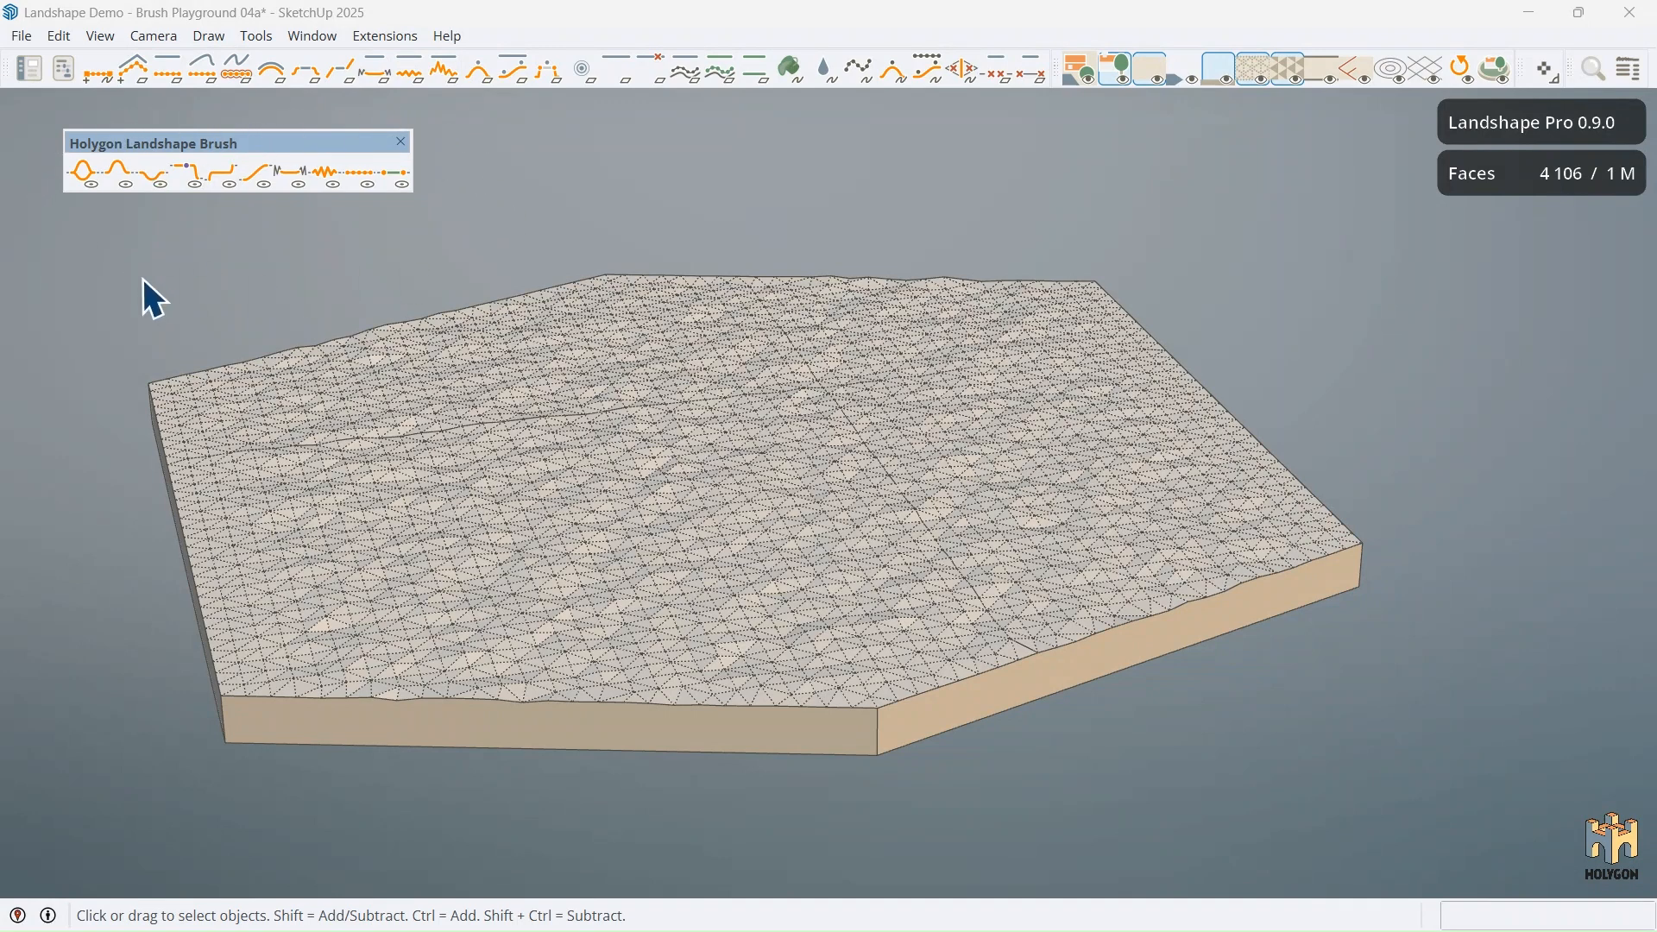
{"action": "middle_click_drag", "start_coordinate": [150, 271], "coordinate": [152, 273]}
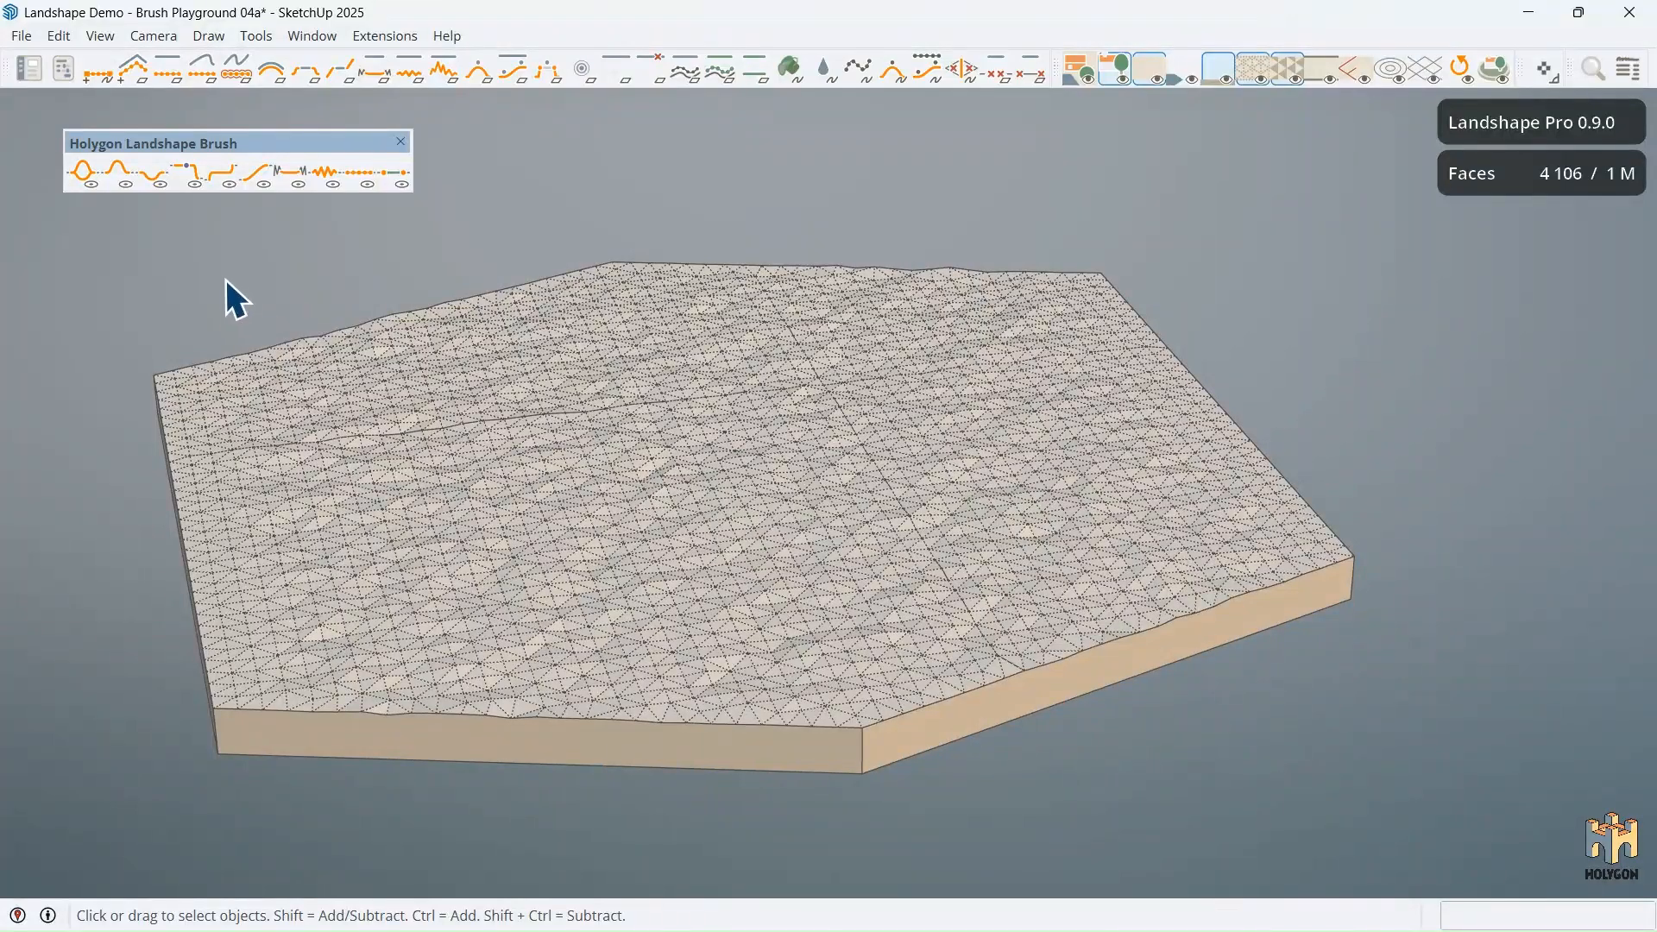
{"action": "middle_click_drag", "start_coordinate": [226, 278], "coordinate": [221, 274]}
{"action": "middle_click_drag", "start_coordinate": [226, 295], "coordinate": [230, 295]}
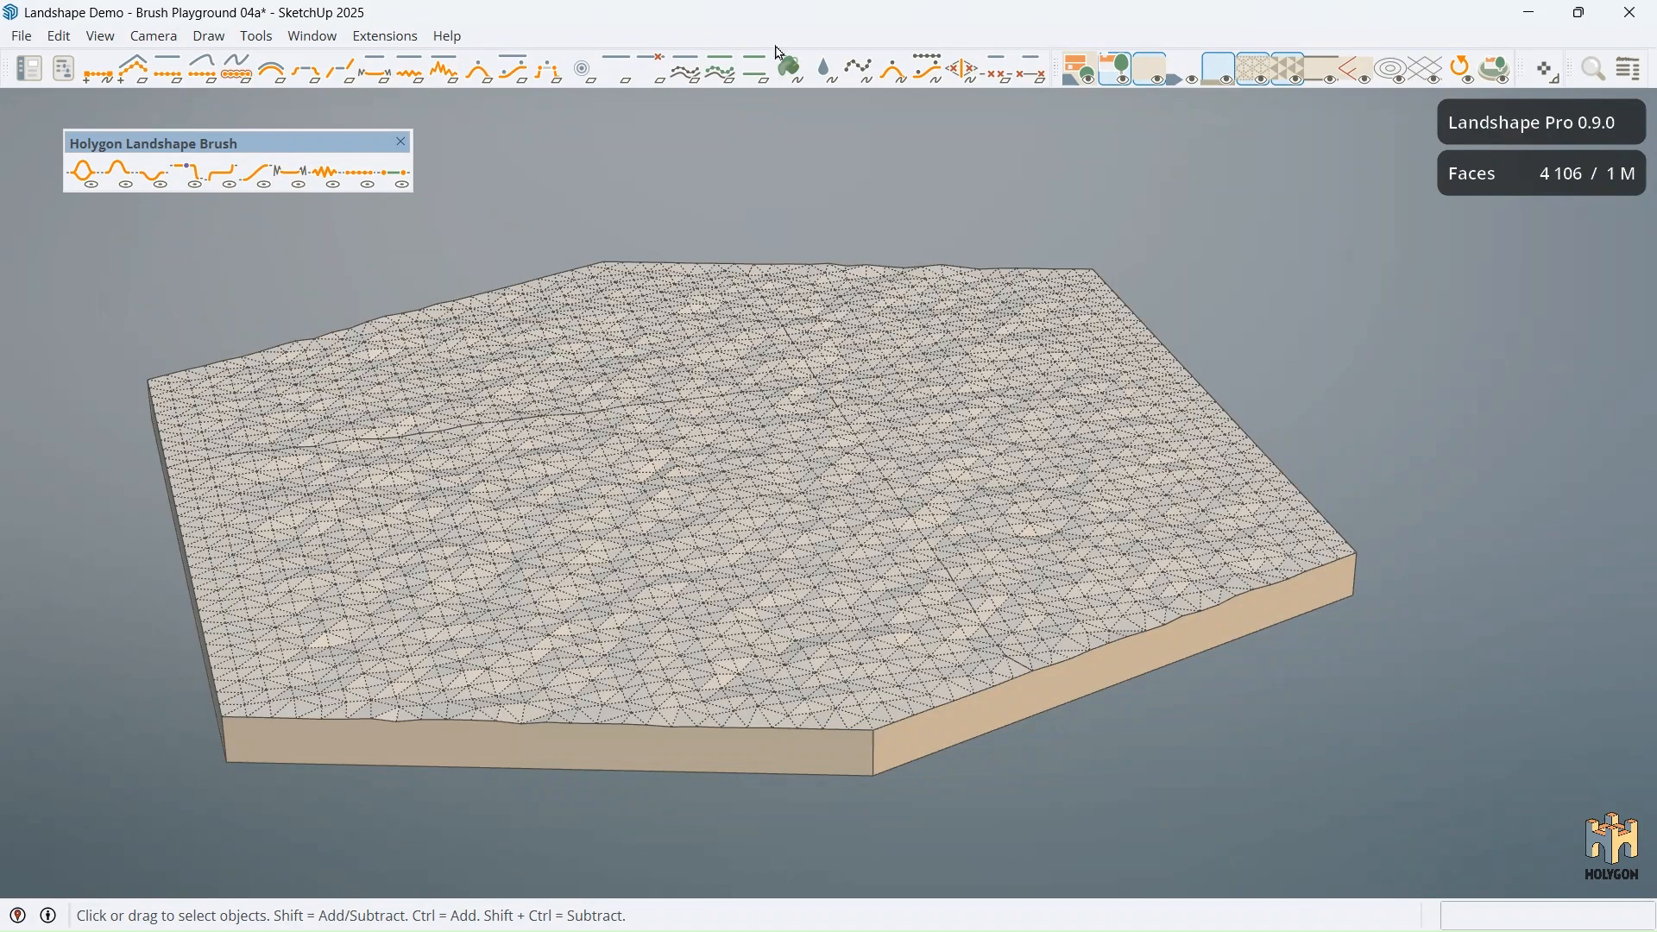
Step: Use the Grab brush at 84% falloff and 19.6 m radius to pull up a hill and push down two hollows, and refresh the view items
{"action": "left_click", "coordinate": [81, 180]}
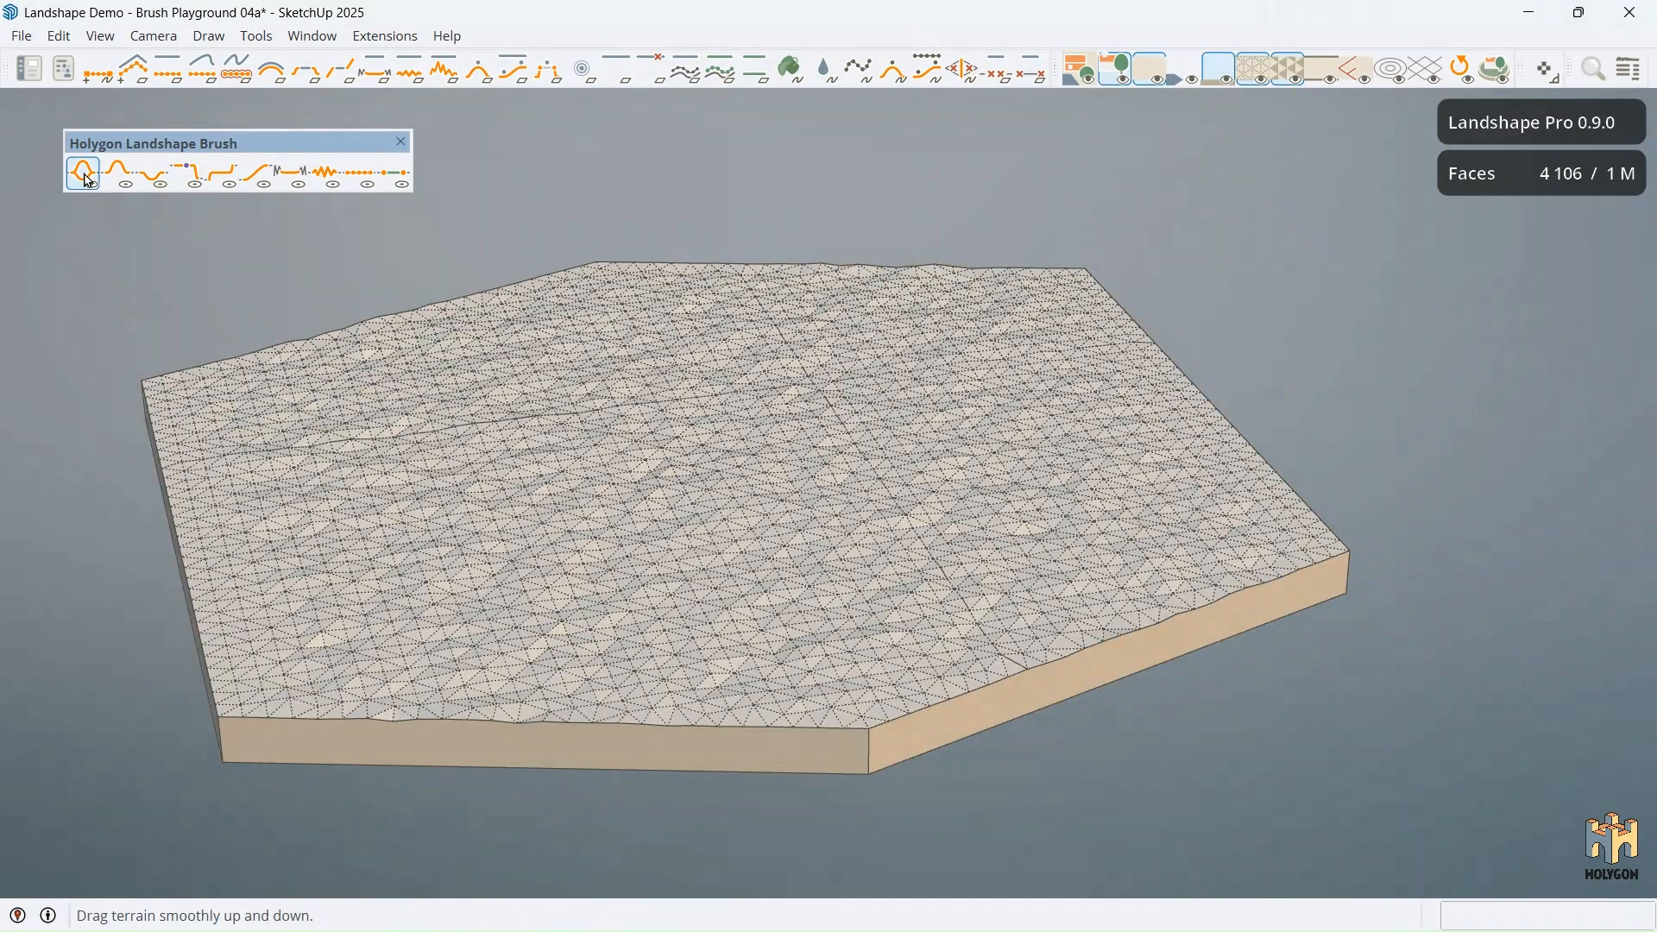
{"action": "left_click", "coordinate": [89, 181]}
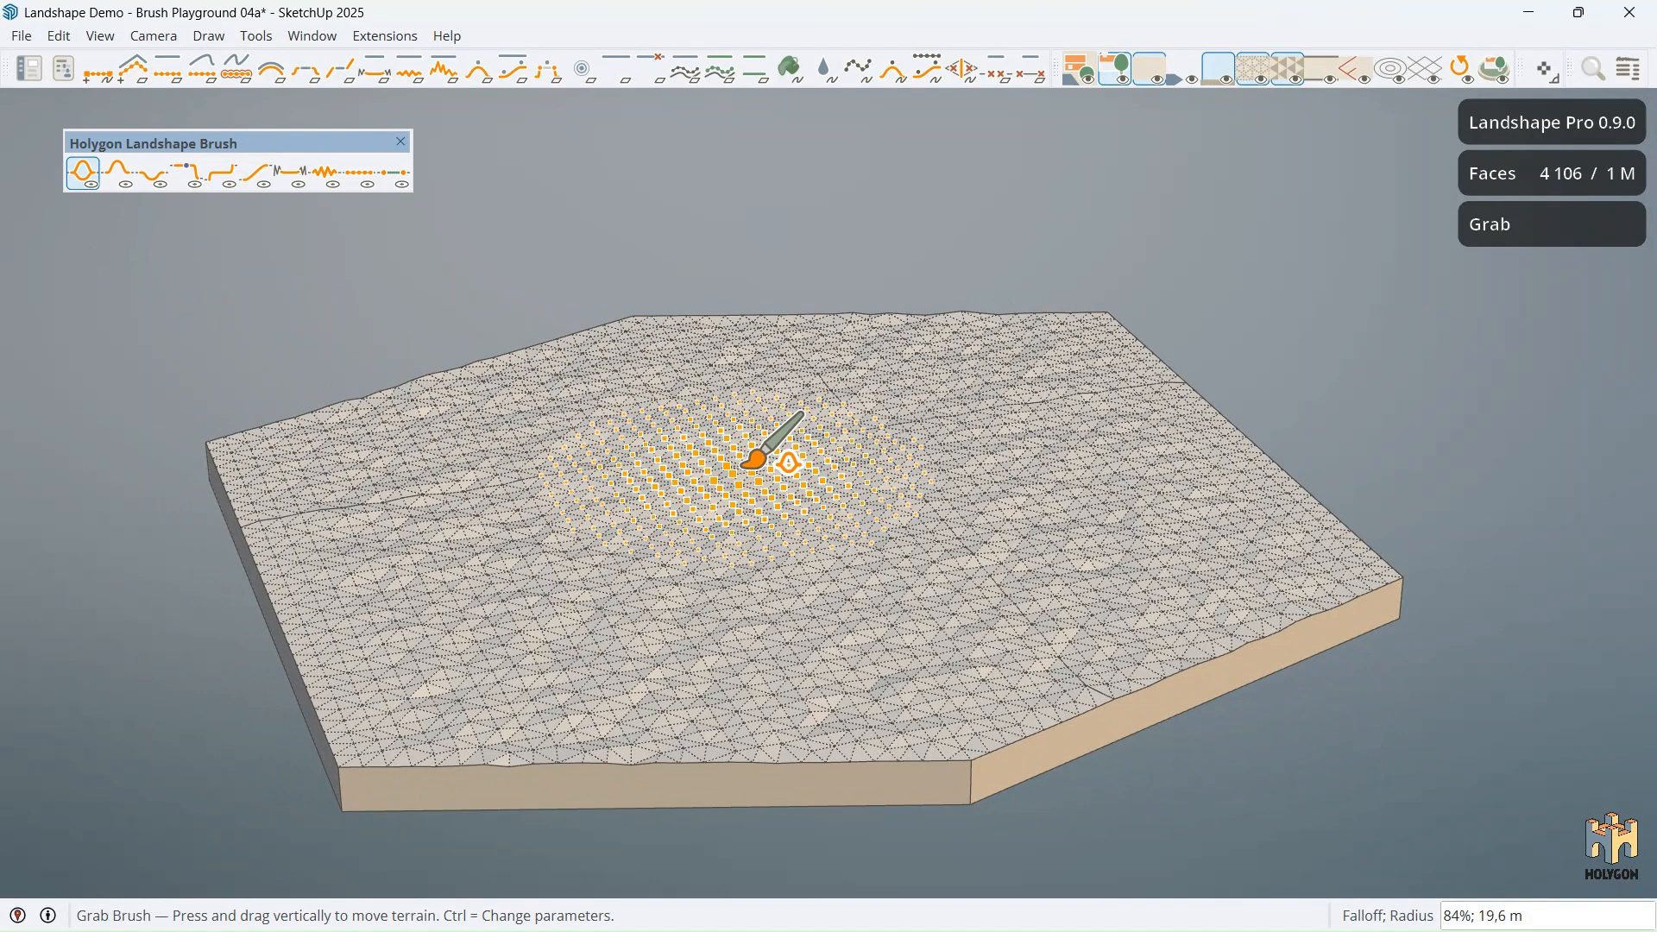
{"action": "left_click_drag", "start_coordinate": [746, 468], "coordinate": [748, 360]}
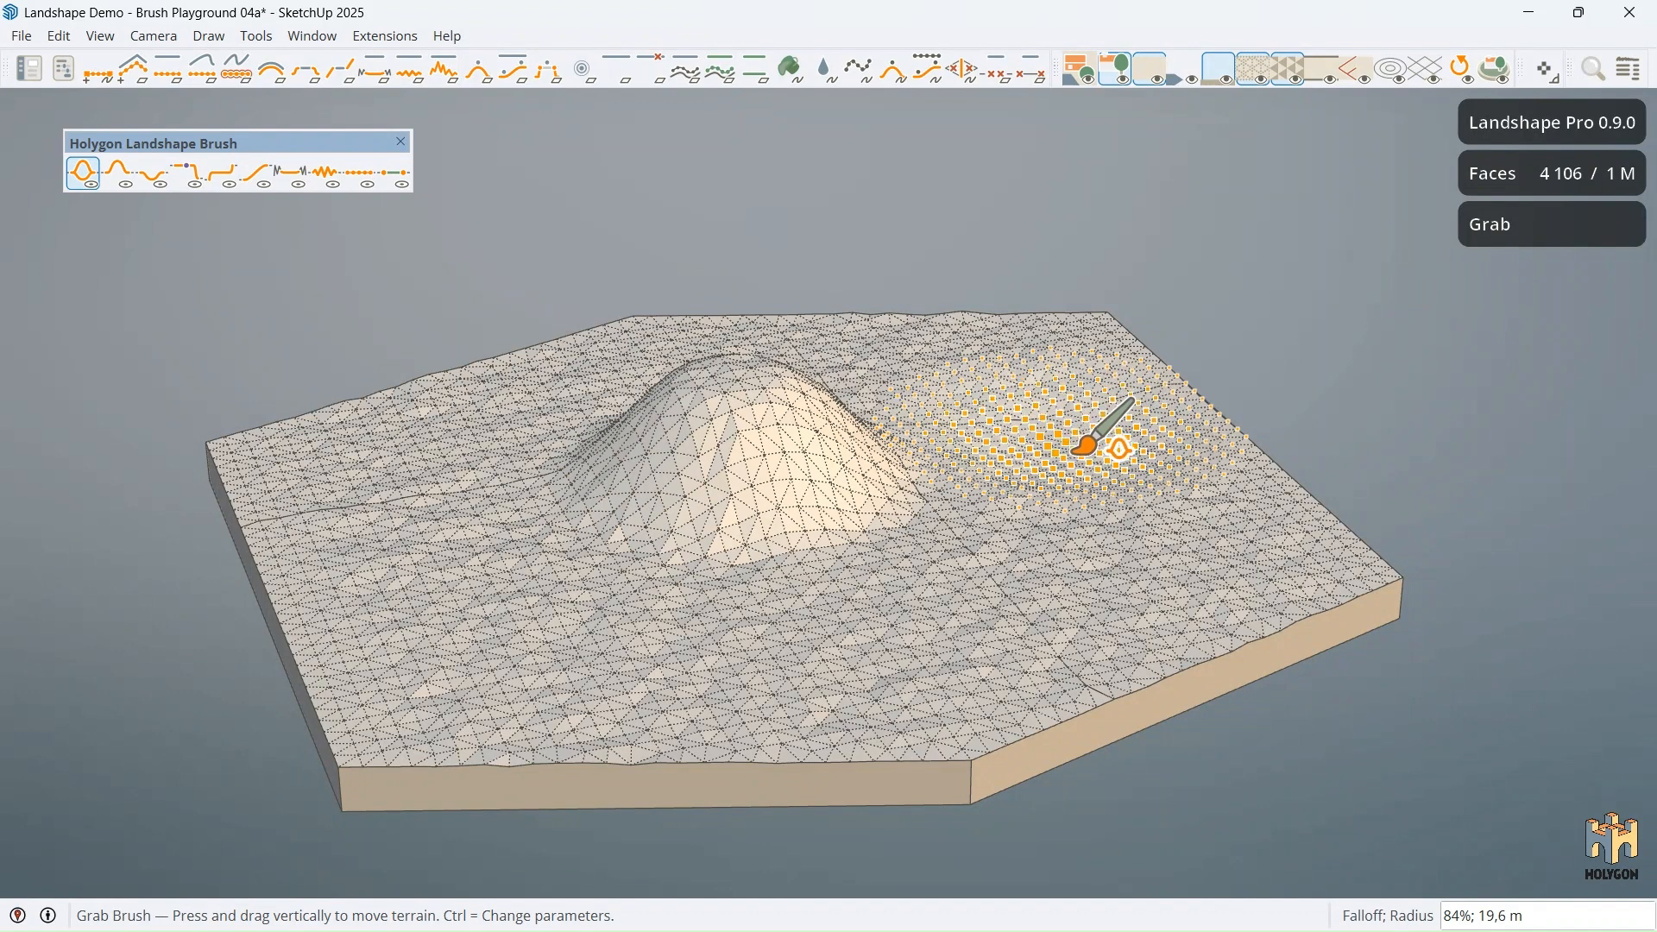
{"action": "left_click_drag", "start_coordinate": [1072, 452], "coordinate": [1167, 483]}
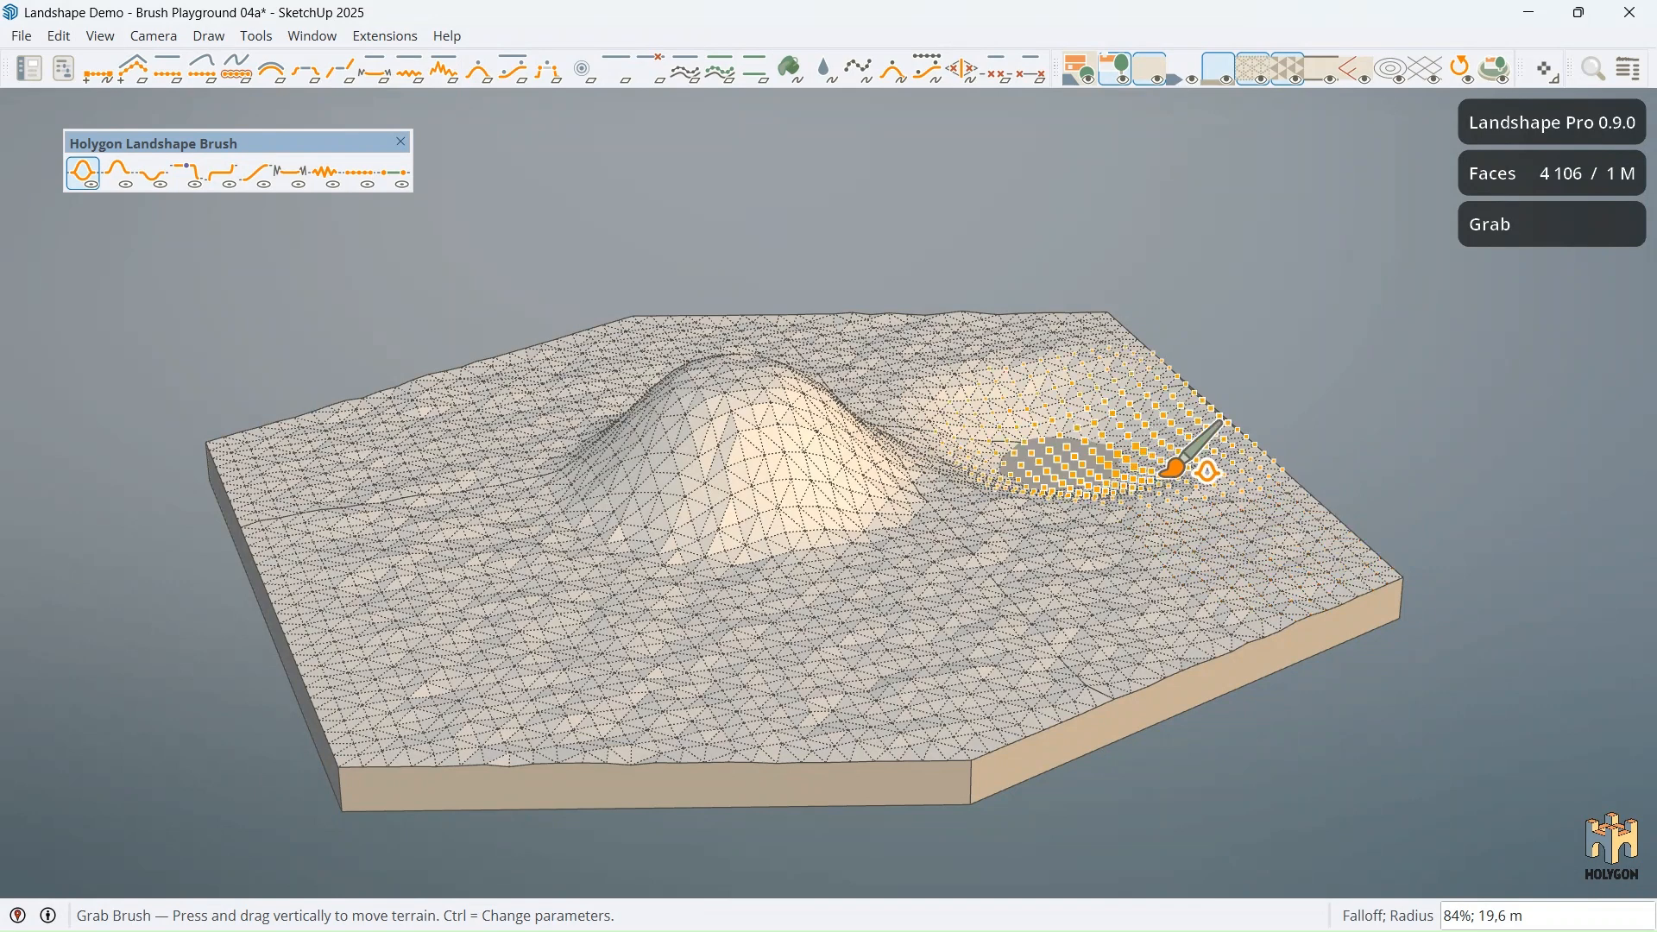
{"action": "left_click_drag", "start_coordinate": [1378, 578], "coordinate": [1393, 668]}
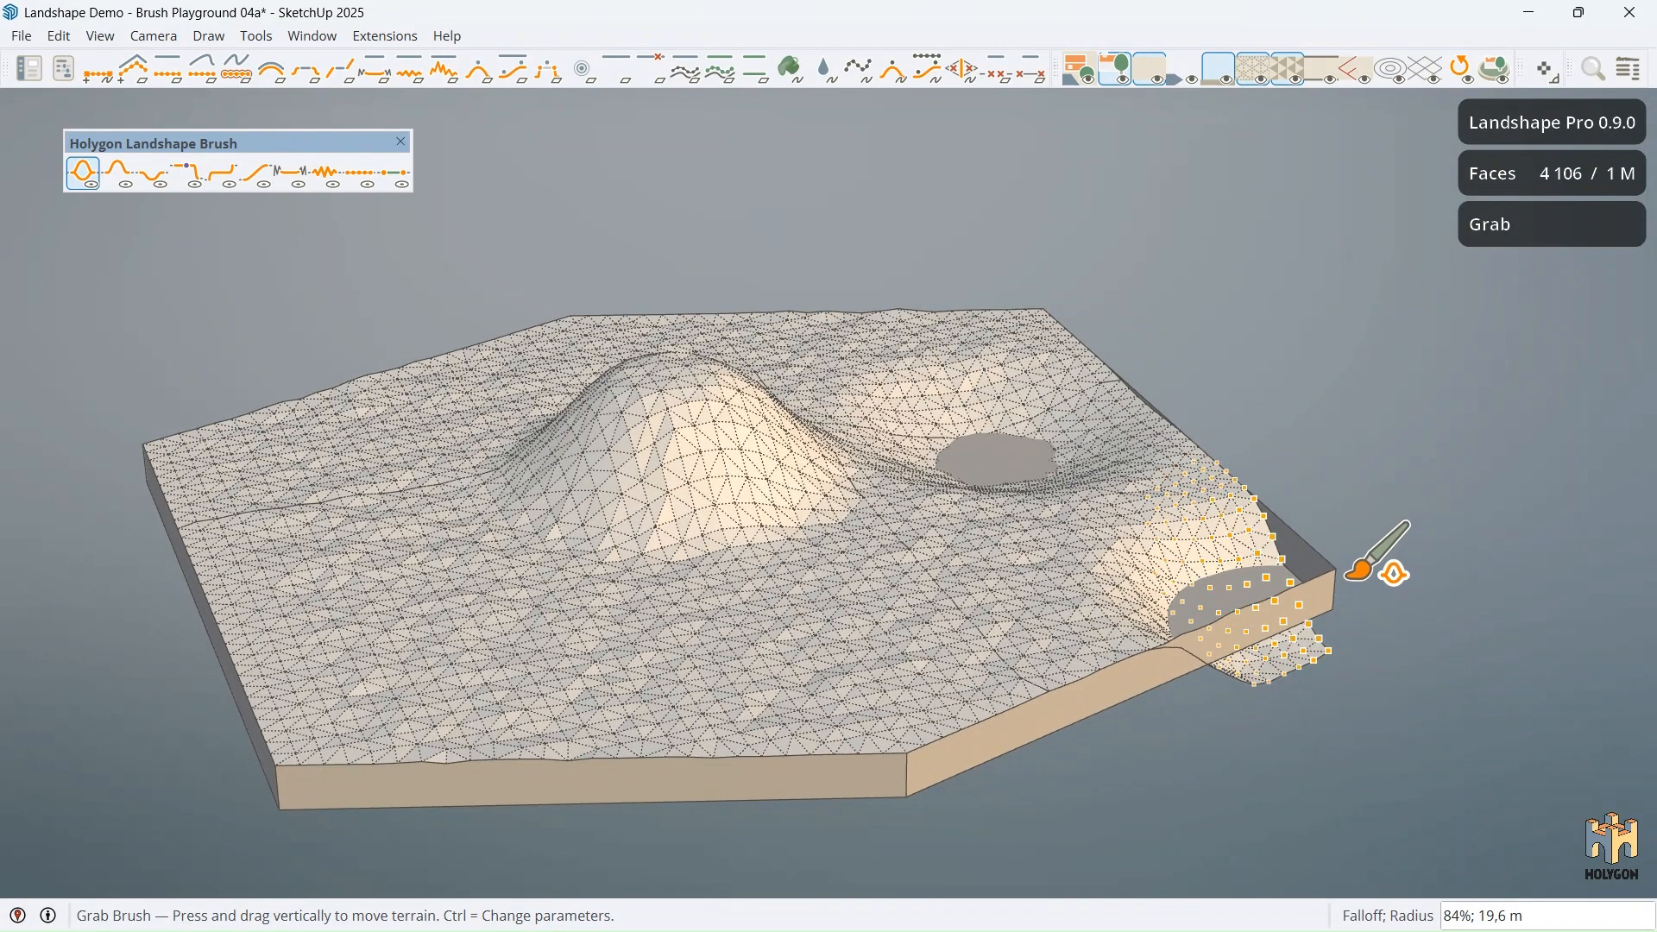
{"action": "left_click", "coordinate": [1467, 77]}
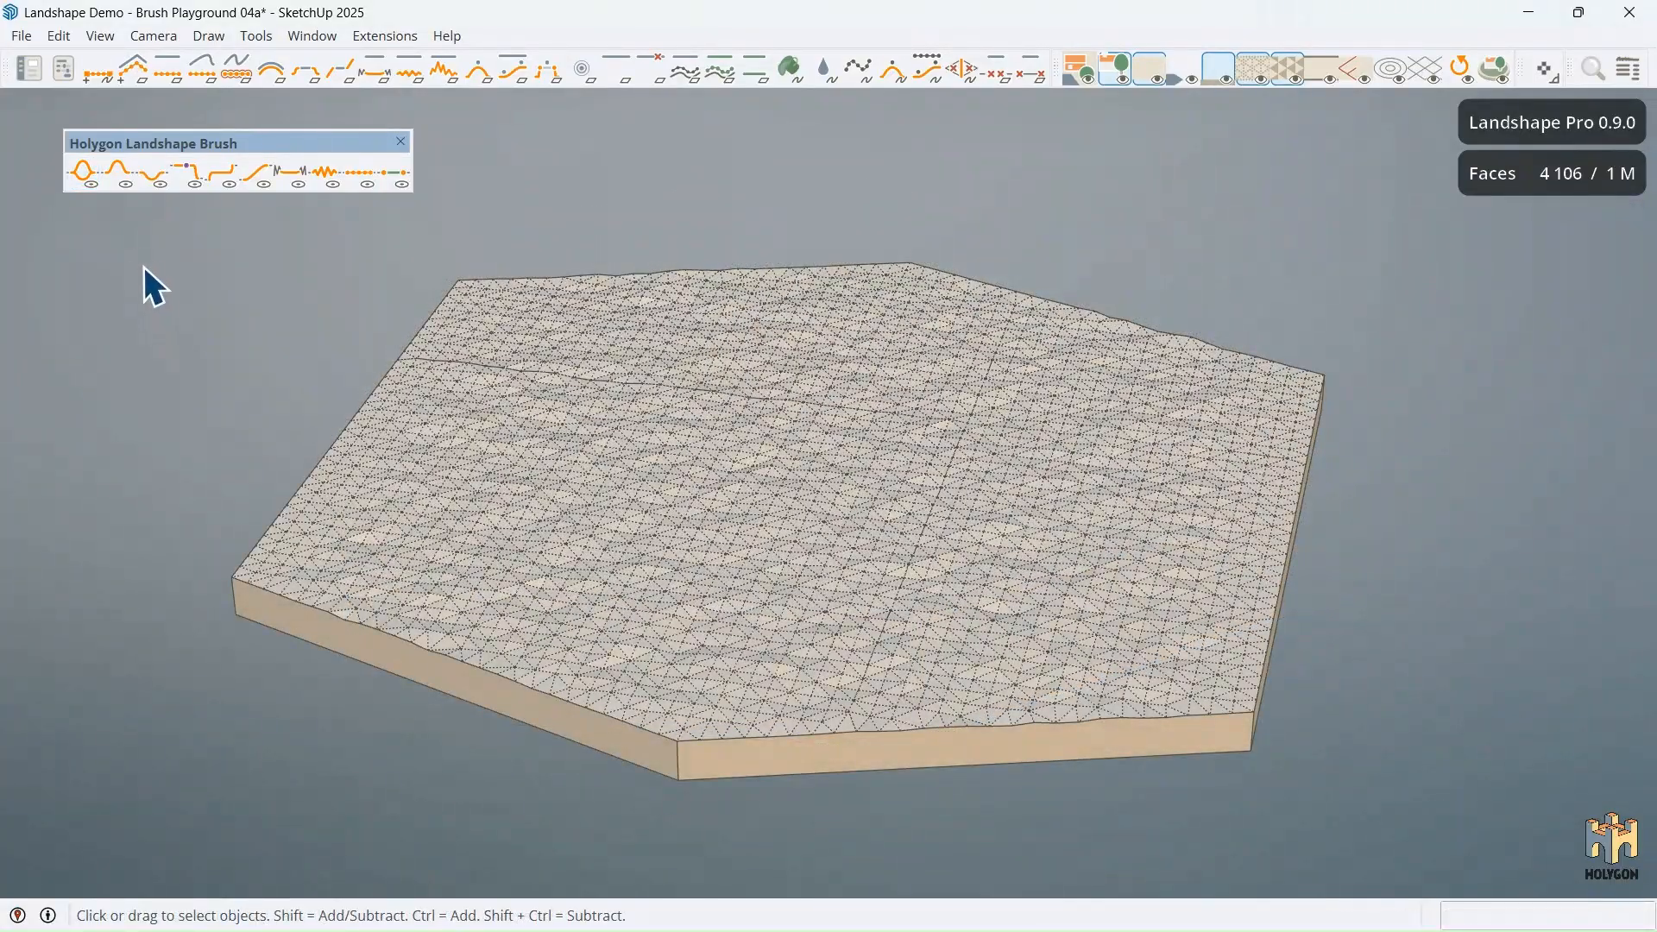
Step: Build two stepped plateaus towards one corner of the terrain with the Raise brush at 5.5 m height, 55% falloff and 15.4 m radius
{"action": "left_click", "coordinate": [118, 173]}
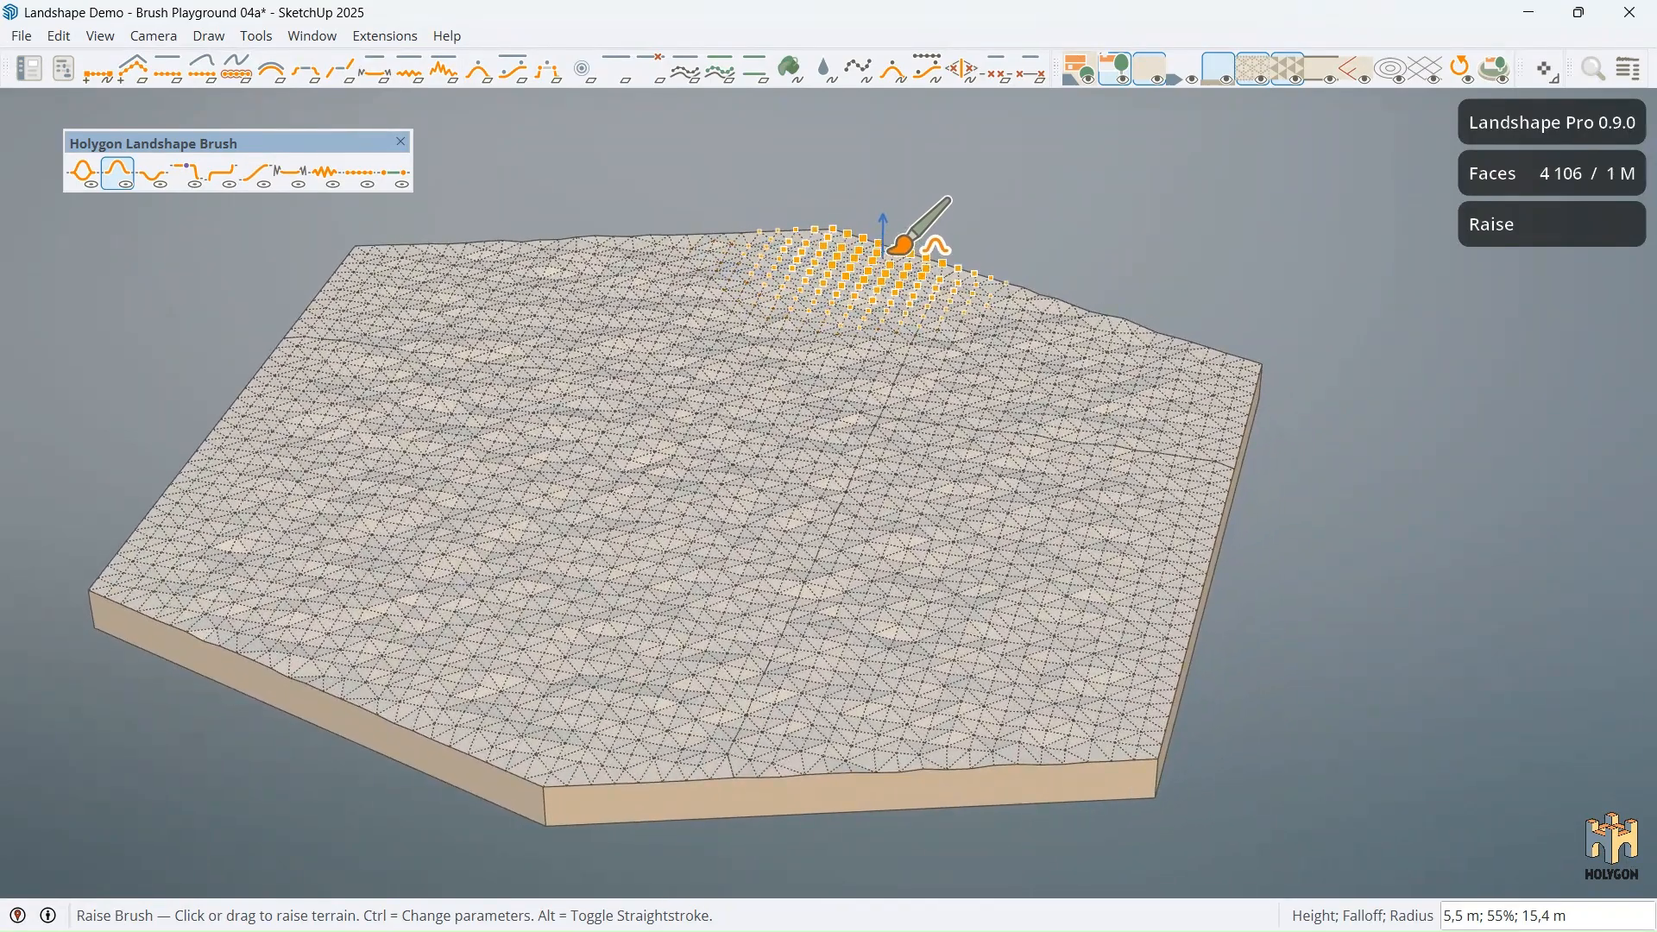
{"action": "left_click", "coordinate": [802, 240]}
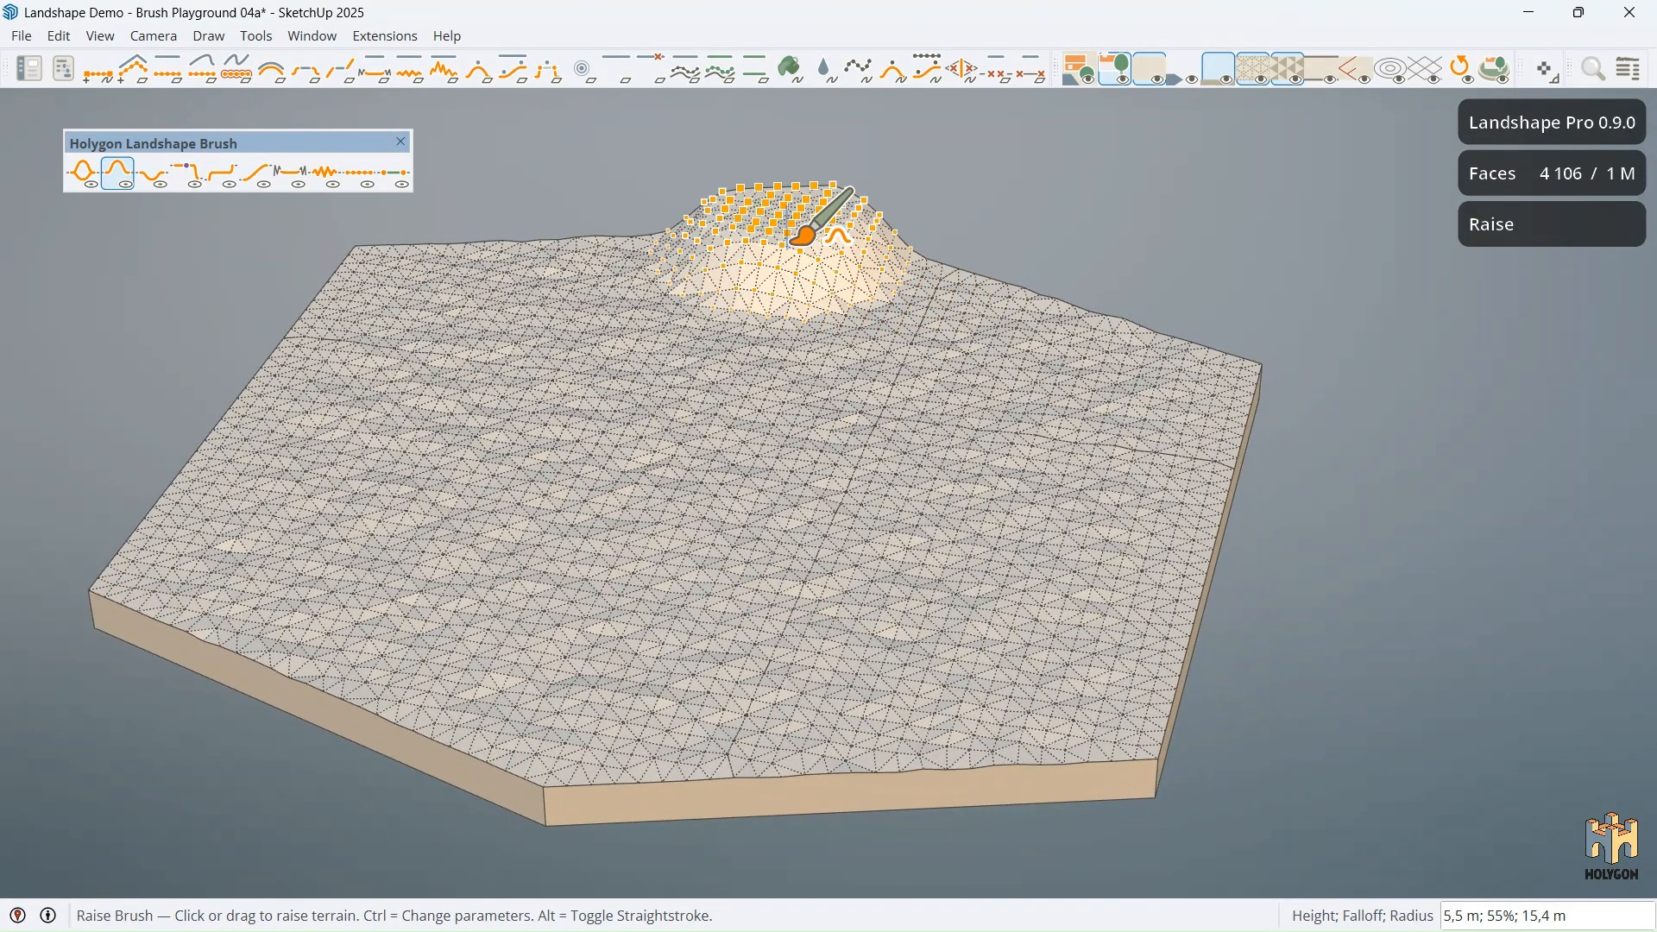
{"action": "left_click_drag", "start_coordinate": [801, 241], "coordinate": [836, 289]}
{"action": "mouse_move", "coordinate": [884, 340]}
{"action": "left_mouse_down"}
{"action": "mouse_move", "coordinate": [1010, 453]}
{"action": "mouse_move", "coordinate": [1161, 519]}
{"action": "mouse_move", "coordinate": [1231, 490]}
{"action": "mouse_move", "coordinate": [1262, 375]}
{"action": "mouse_move", "coordinate": [1252, 335]}
{"action": "mouse_move", "coordinate": [1136, 290]}
{"action": "left_mouse_up"}
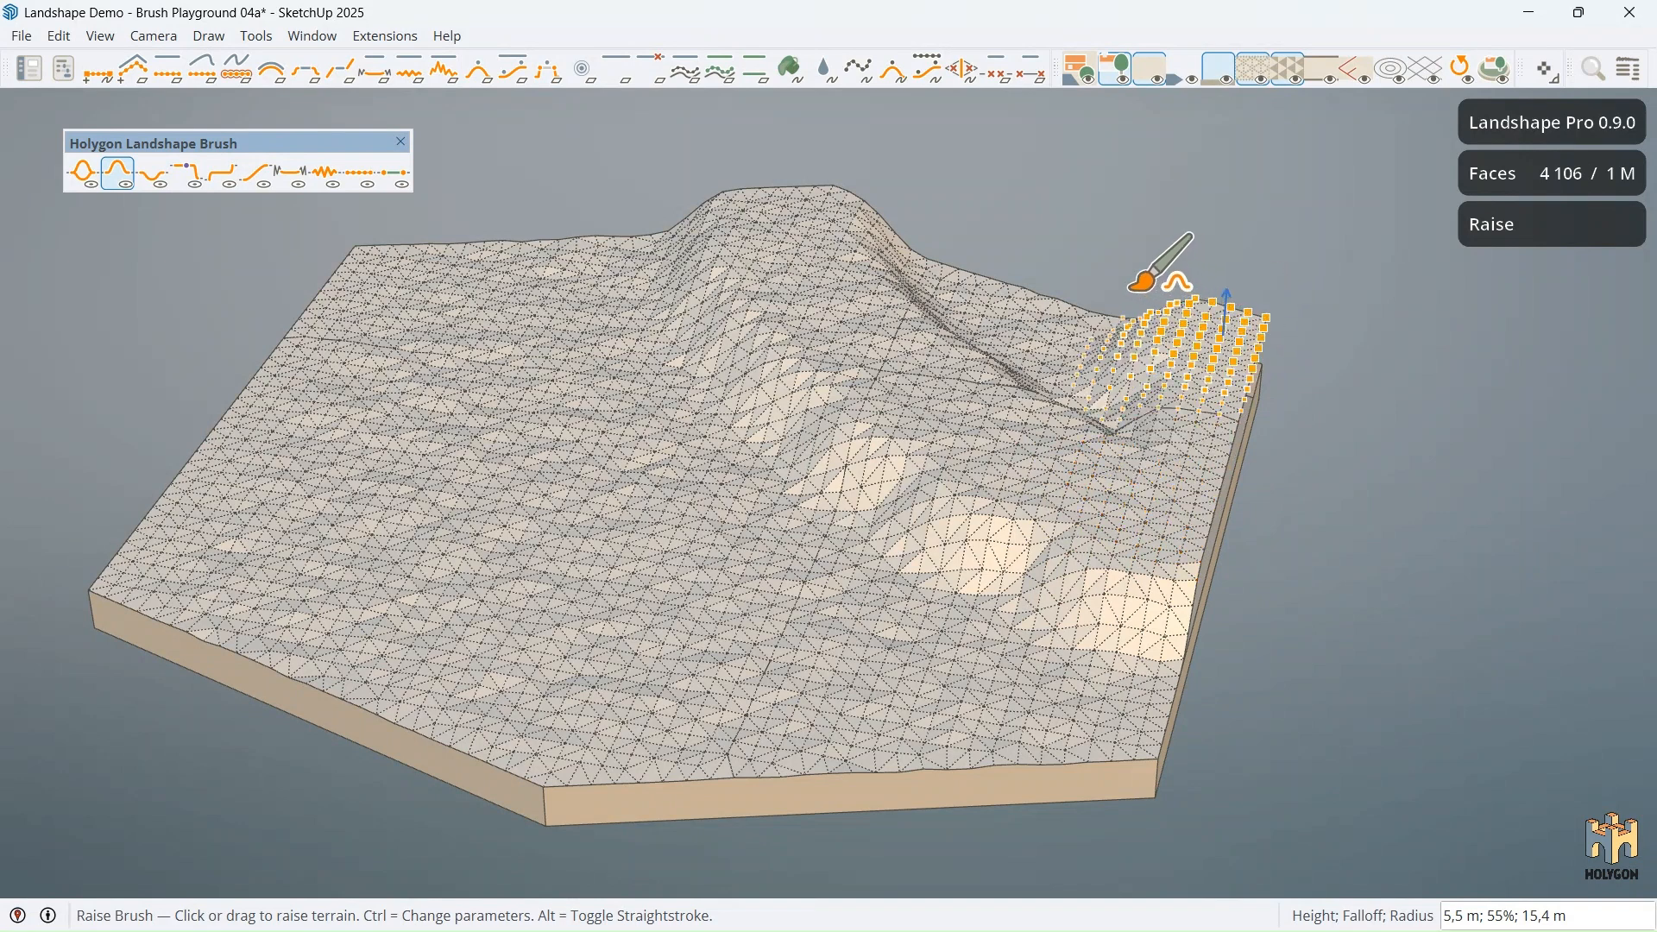
{"action": "mouse_move", "coordinate": [1030, 258]}
{"action": "left_mouse_down"}
{"action": "mouse_move", "coordinate": [892, 204]}
{"action": "mouse_move", "coordinate": [1155, 429]}
{"action": "left_mouse_up"}
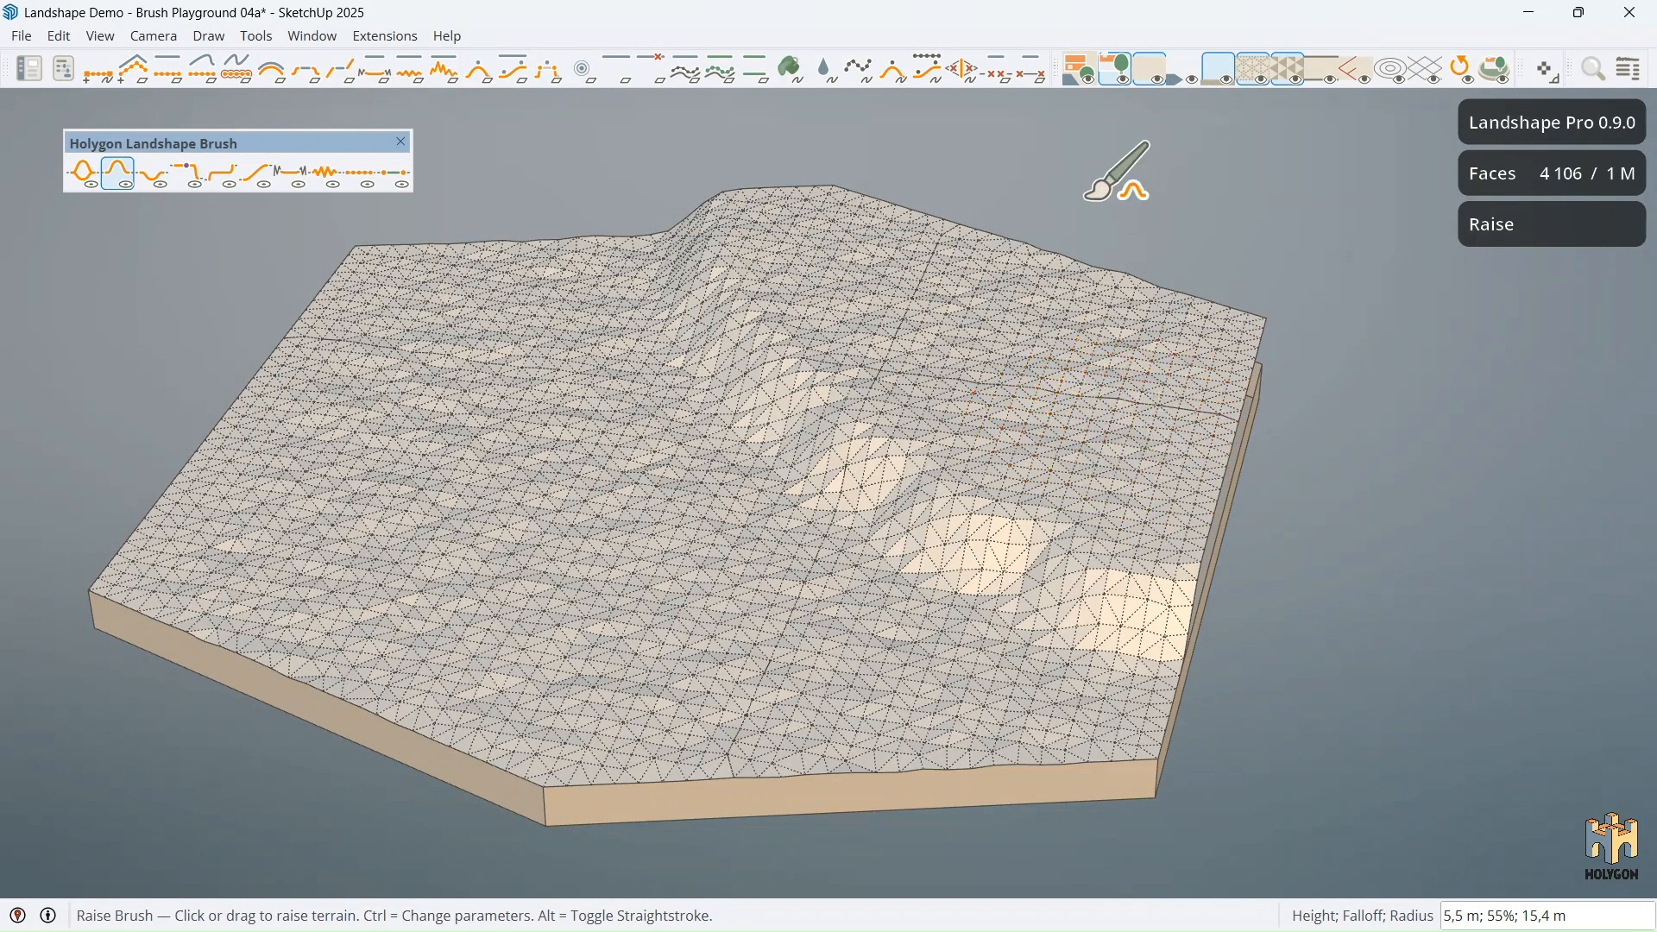
{"action": "mouse_move", "coordinate": [962, 209]}
{"action": "left_mouse_down"}
{"action": "mouse_move", "coordinate": [1006, 270]}
{"action": "mouse_move", "coordinate": [1078, 311]}
{"action": "mouse_move", "coordinate": [1248, 328]}
{"action": "mouse_move", "coordinate": [1100, 170]}
{"action": "left_mouse_up"}
{"action": "left_click_drag", "start_coordinate": [1197, 231], "coordinate": [1196, 244]}
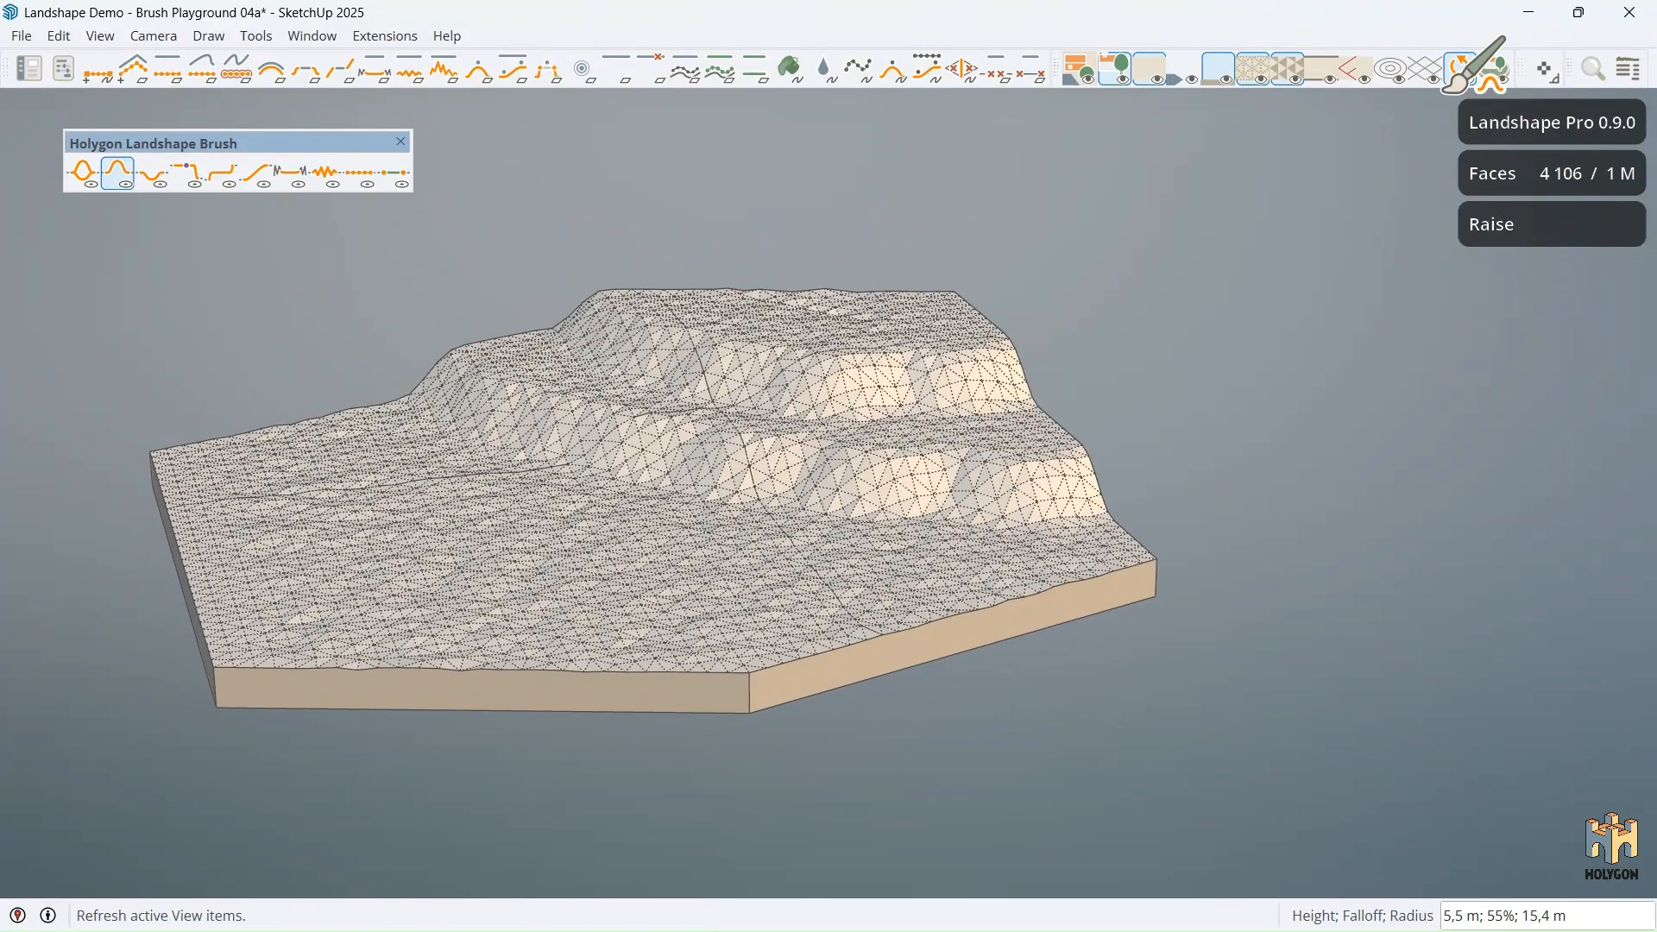
Step: Hide the terrain skirts and lower the corner opposite the plateaus with the Sink brush at 6.0 m depth, 77% falloff and 15.1 m radius
{"action": "left_click", "coordinate": [1220, 76]}
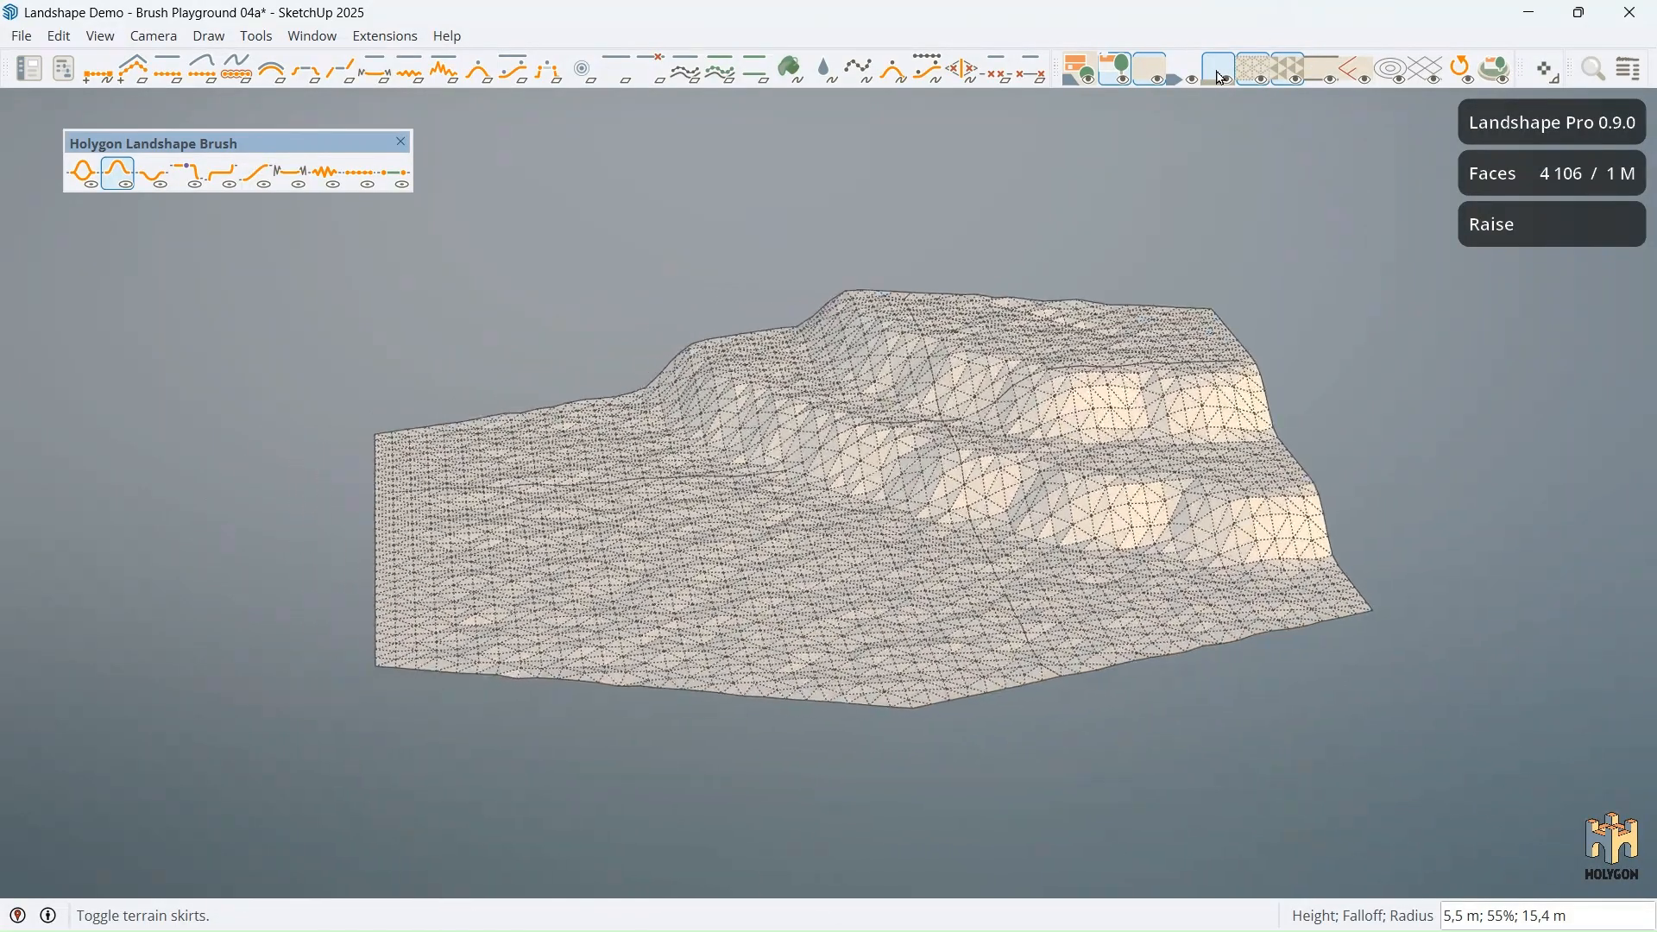
{"action": "left_click", "coordinate": [164, 185]}
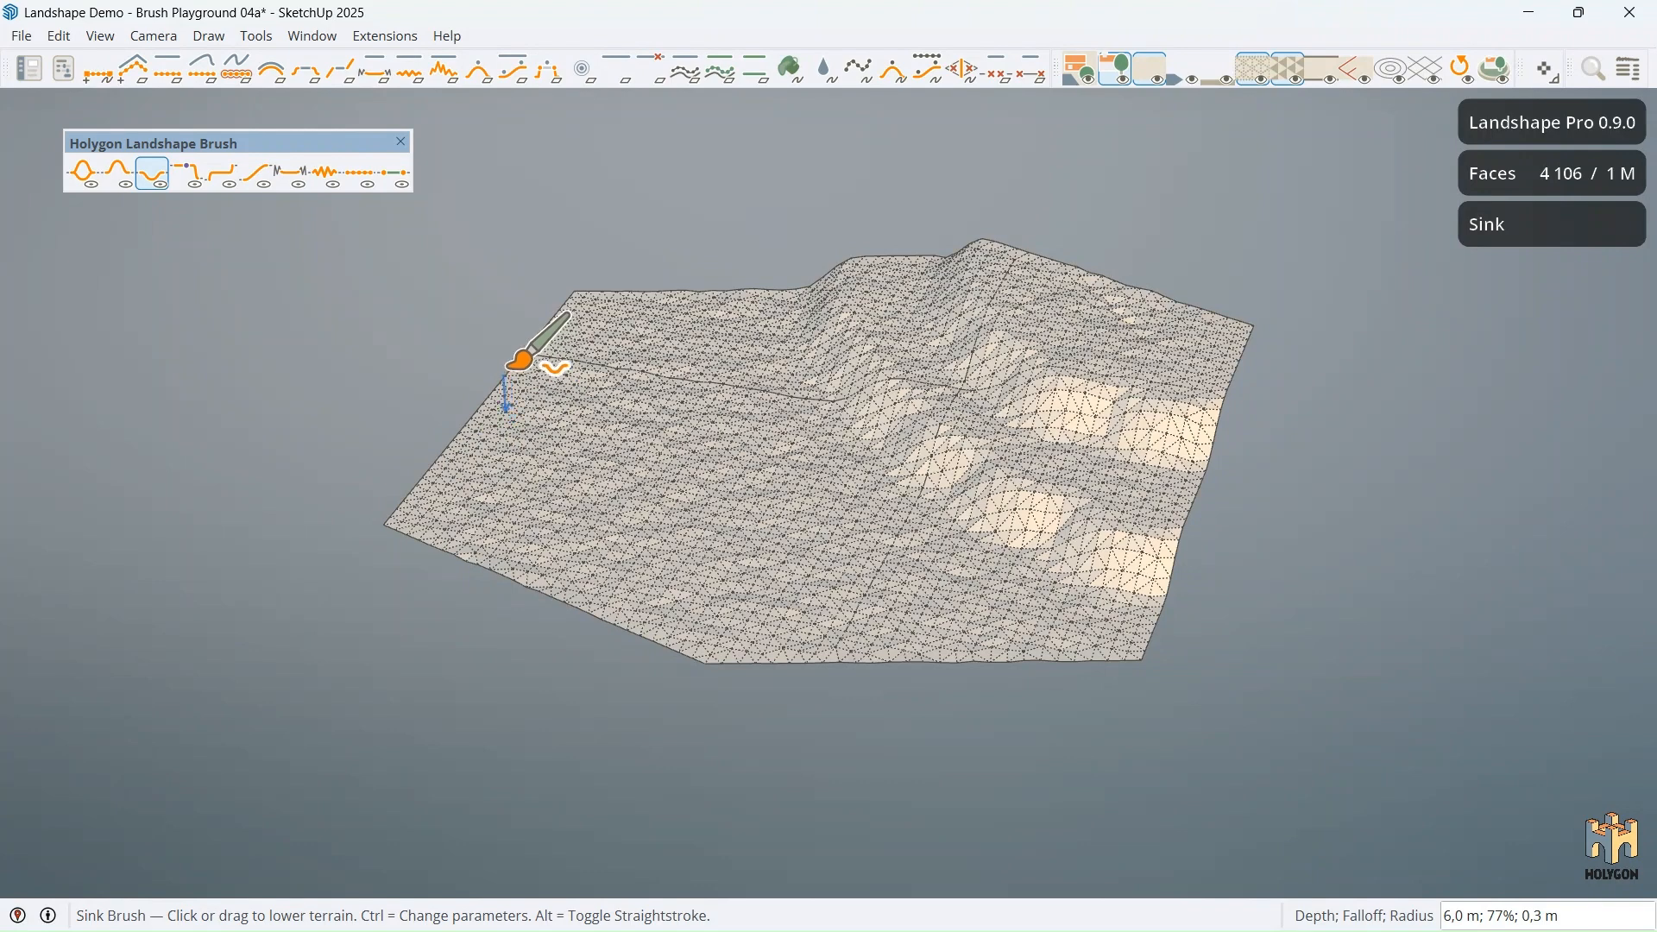
{"action": "key", "text": "ctrl"}
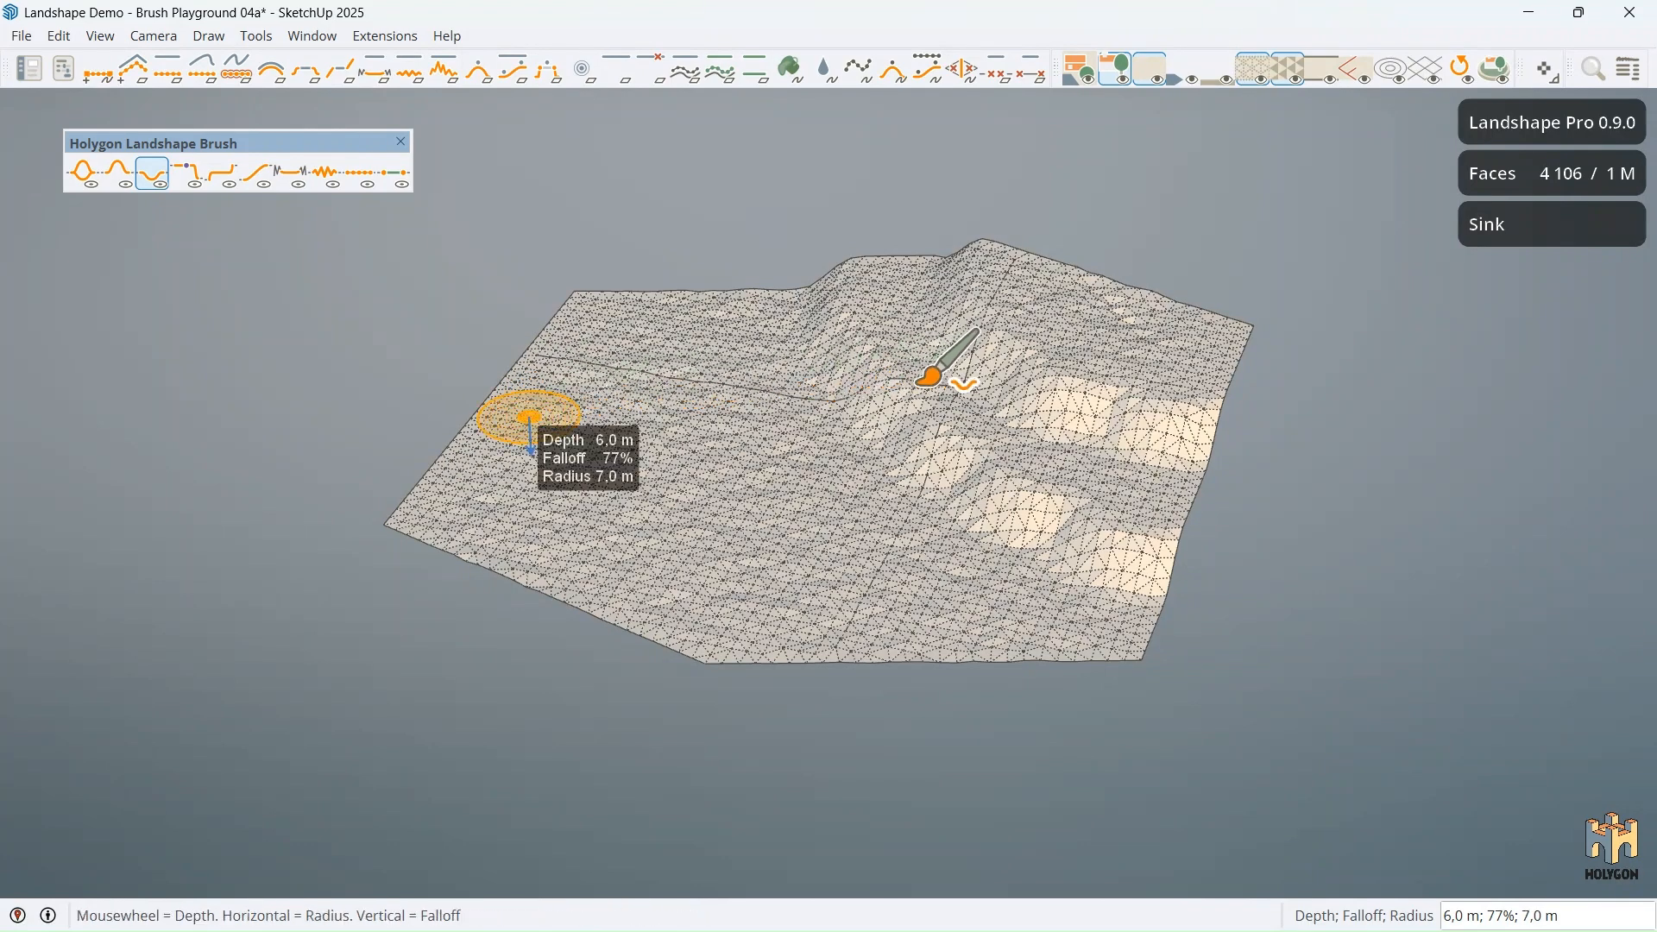
{"action": "key", "text": "ctrl"}
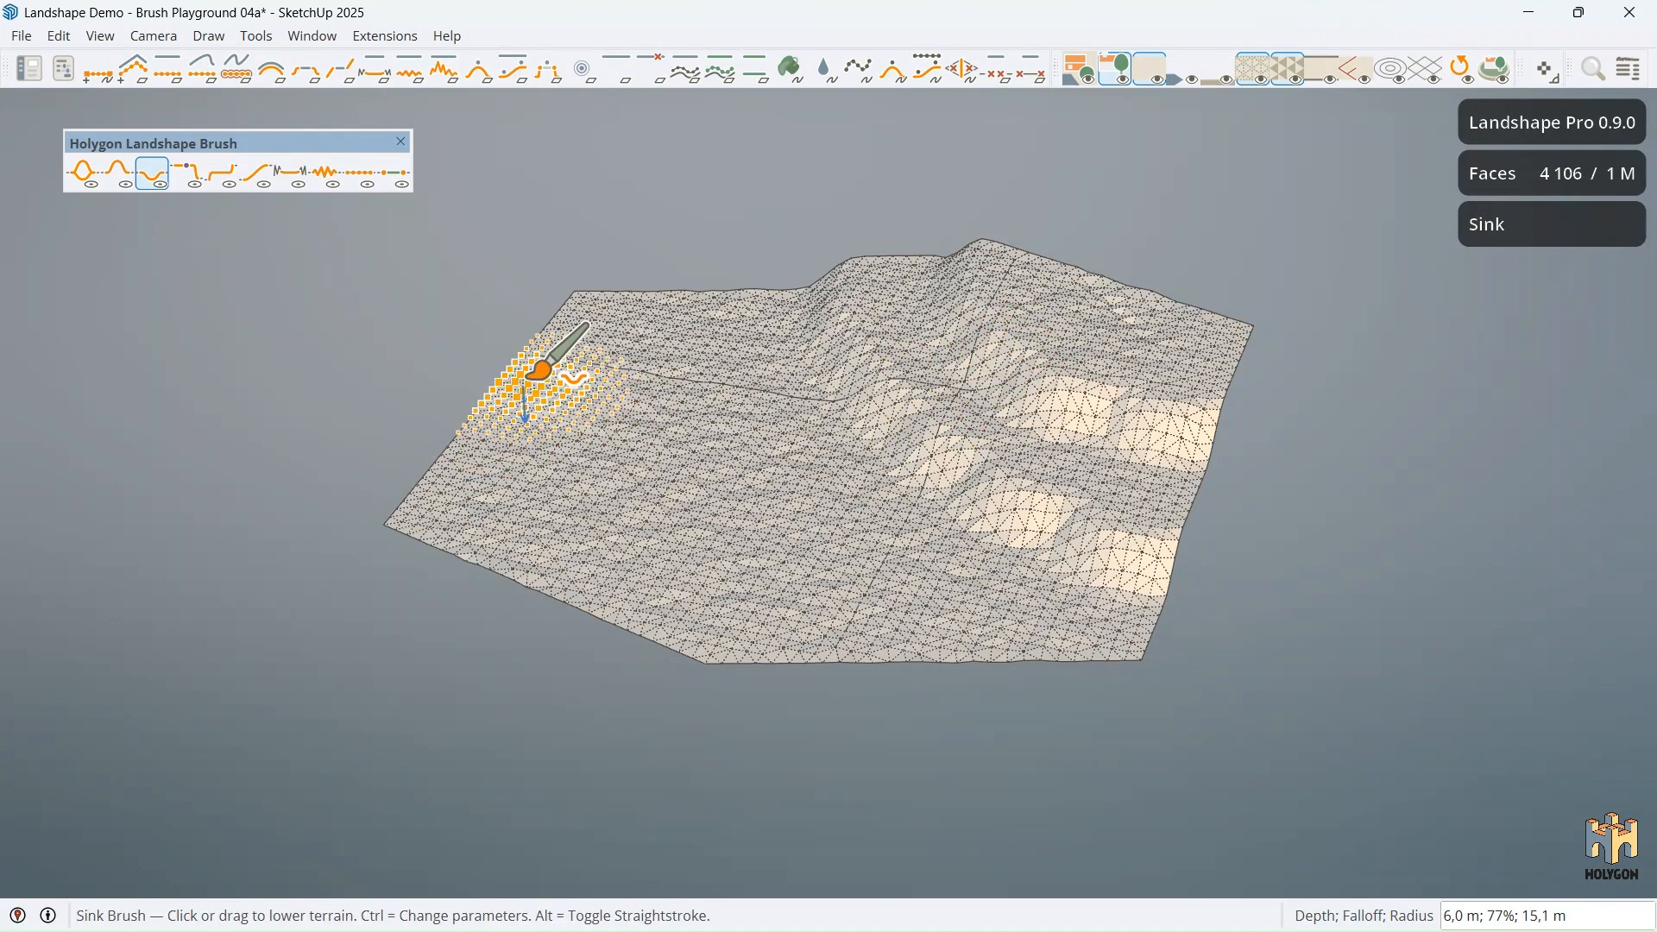
{"action": "left_click_drag", "start_coordinate": [538, 374], "coordinate": [587, 550]}
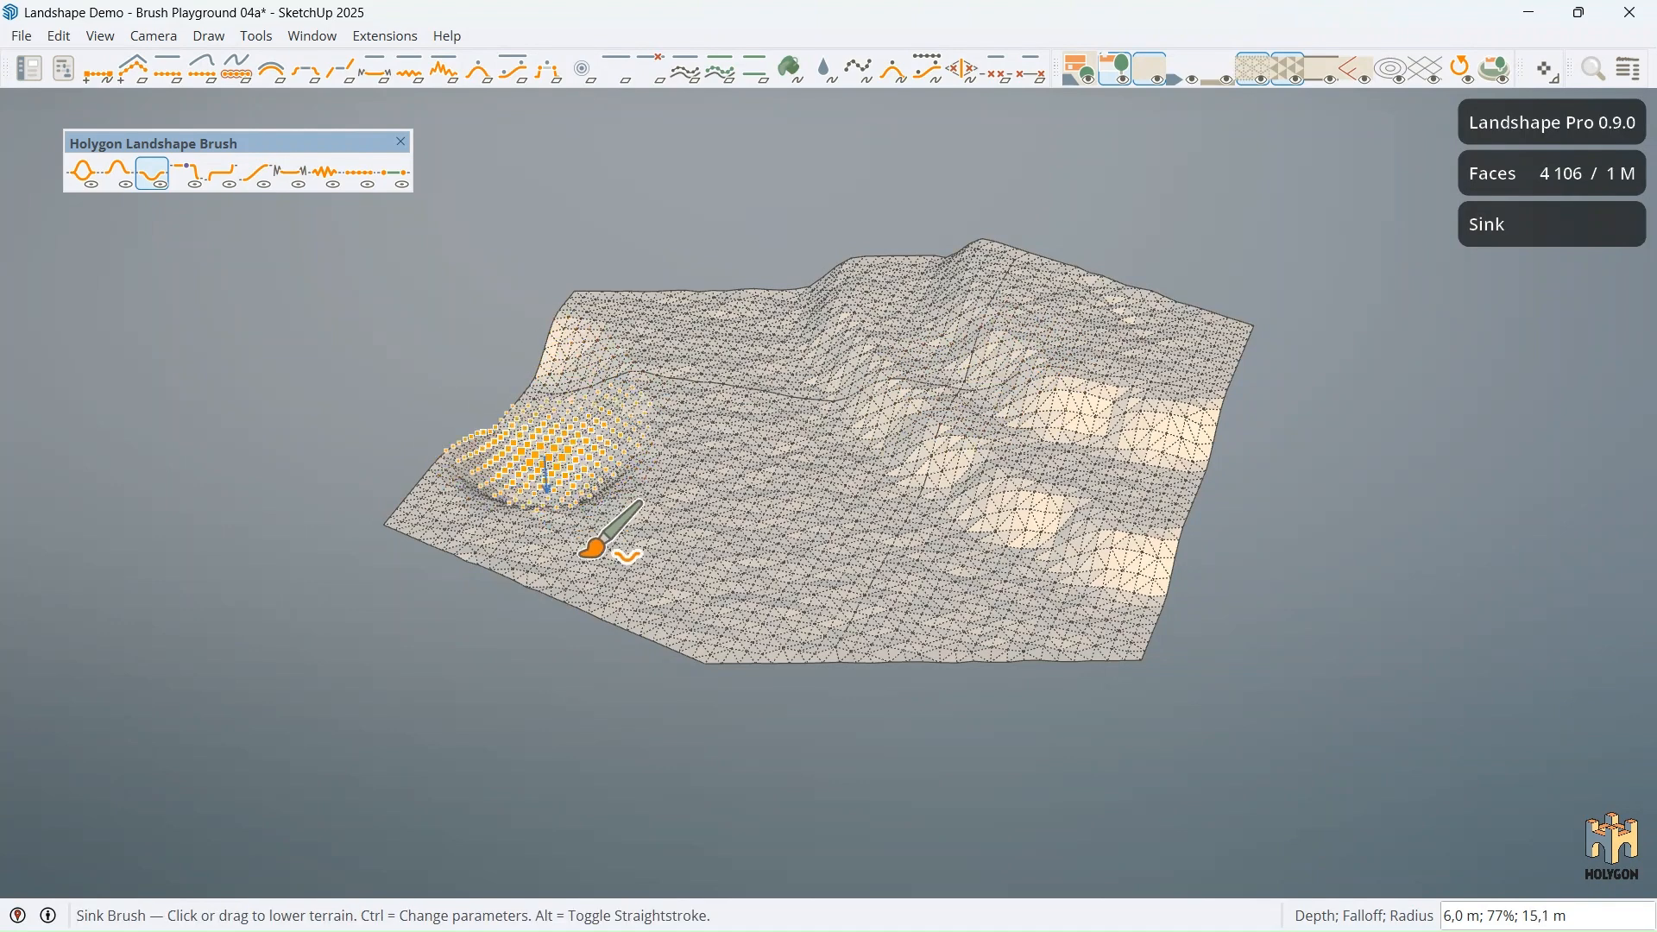
{"action": "mouse_move", "coordinate": [611, 607]}
{"action": "left_mouse_down"}
{"action": "mouse_move", "coordinate": [495, 562]}
{"action": "mouse_move", "coordinate": [455, 524]}
{"action": "mouse_move", "coordinate": [481, 451]}
{"action": "mouse_move", "coordinate": [511, 471]}
{"action": "mouse_move", "coordinate": [522, 608]}
{"action": "mouse_move", "coordinate": [418, 555]}
{"action": "mouse_move", "coordinate": [451, 528]}
{"action": "left_mouse_up"}
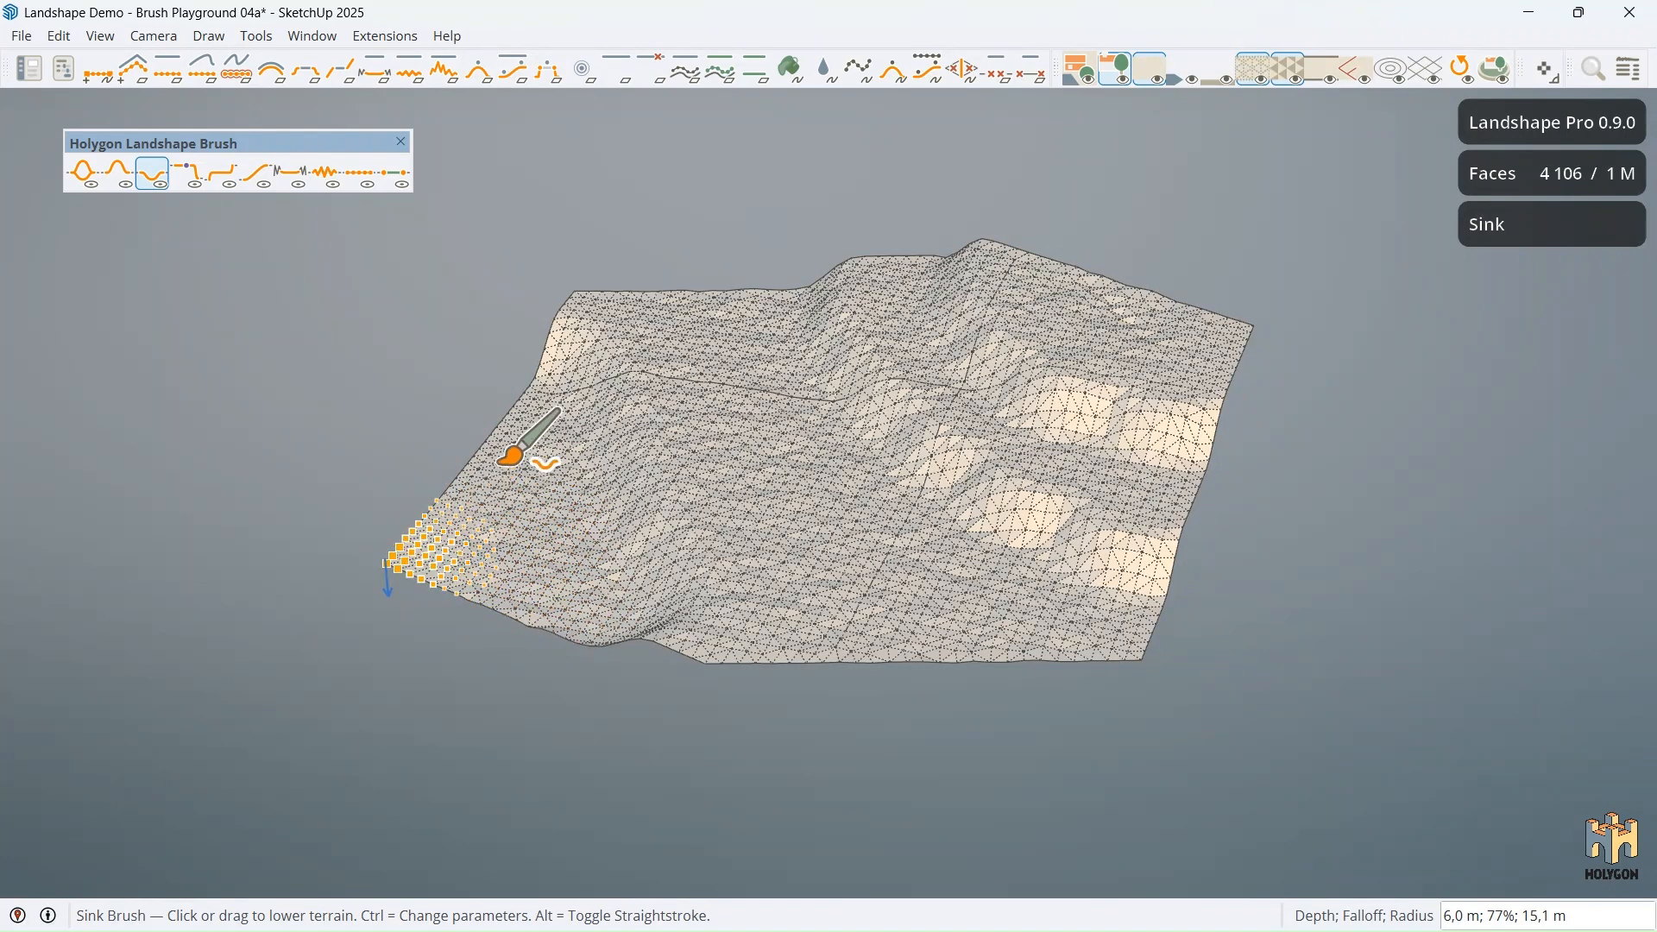
{"action": "left_click_drag", "start_coordinate": [505, 462], "coordinate": [521, 461]}
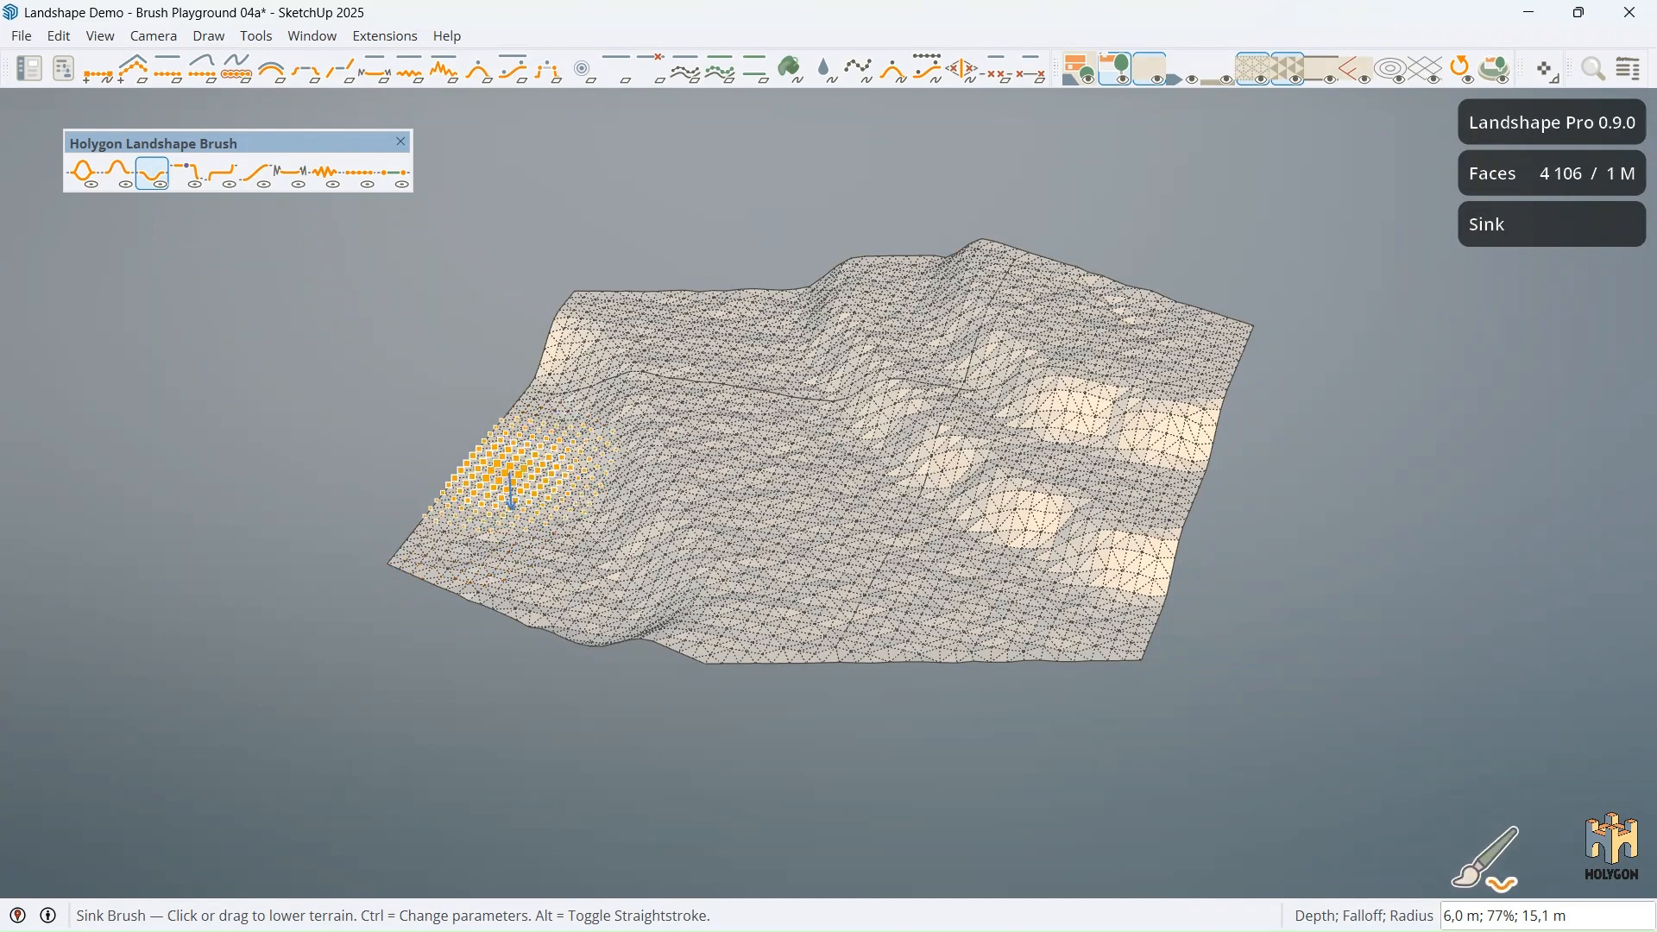
{"action": "middle_click_drag", "start_coordinate": [509, 471], "coordinate": [509, 130], "text": "shift"}
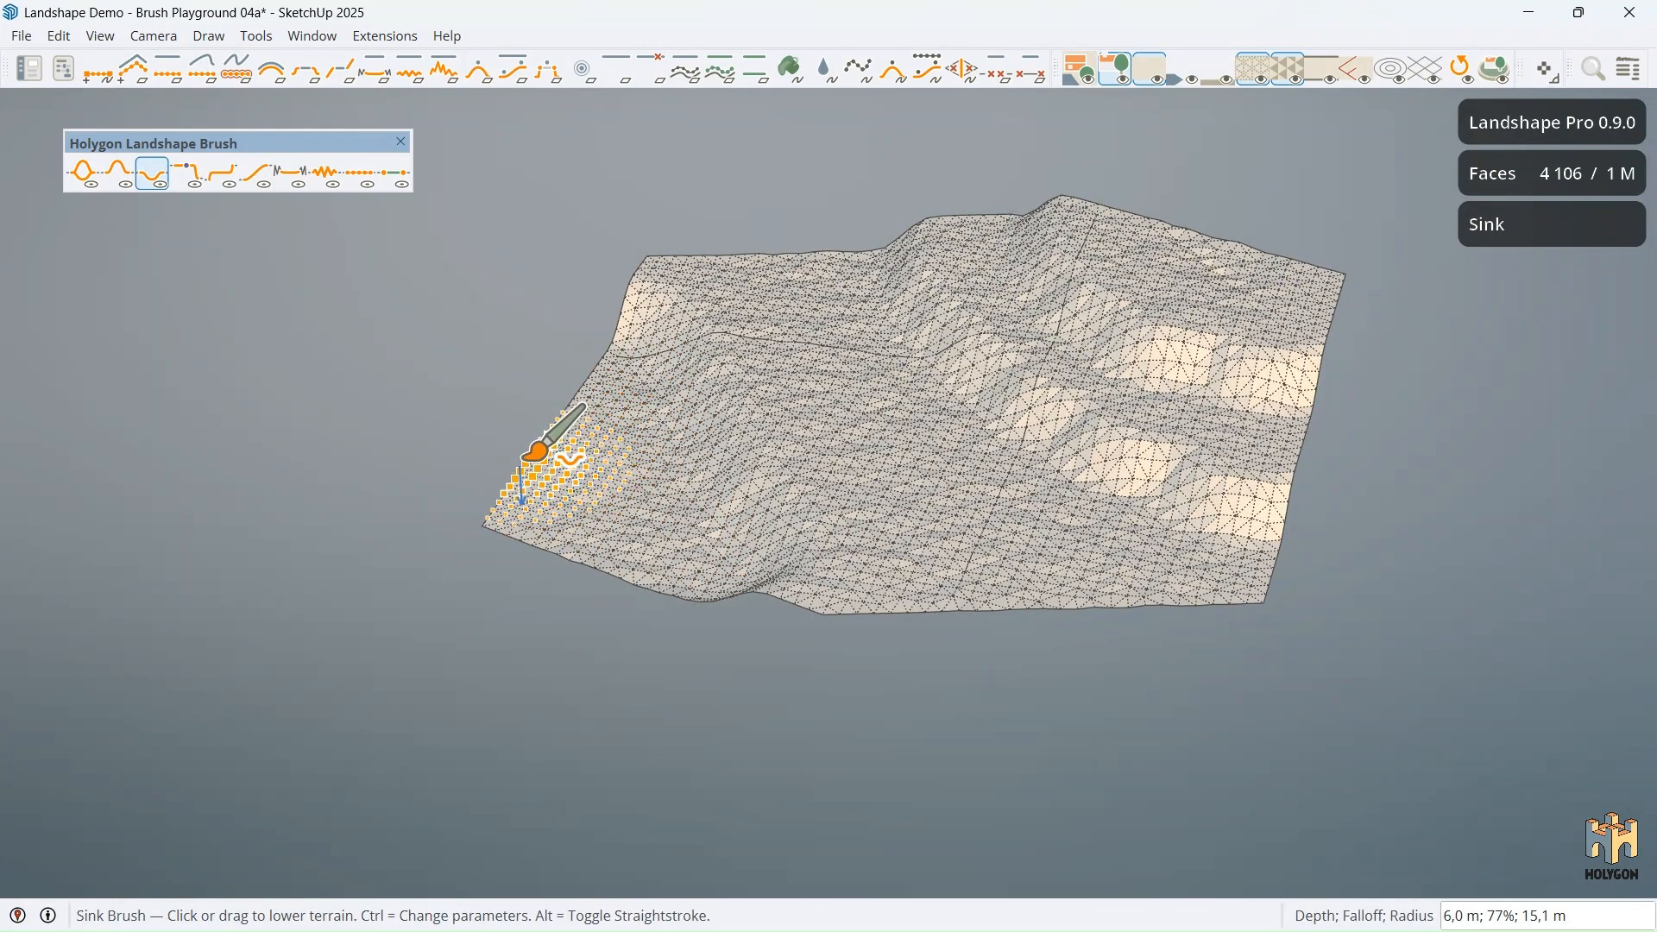
{"action": "mouse_move", "coordinate": [532, 441]}
{"action": "left_mouse_down"}
{"action": "mouse_move", "coordinate": [595, 570]}
{"action": "mouse_move", "coordinate": [516, 565]}
{"action": "mouse_move", "coordinate": [494, 513]}
{"action": "mouse_move", "coordinate": [510, 481]}
{"action": "mouse_move", "coordinate": [555, 481]}
{"action": "mouse_move", "coordinate": [587, 593]}
{"action": "left_mouse_up"}
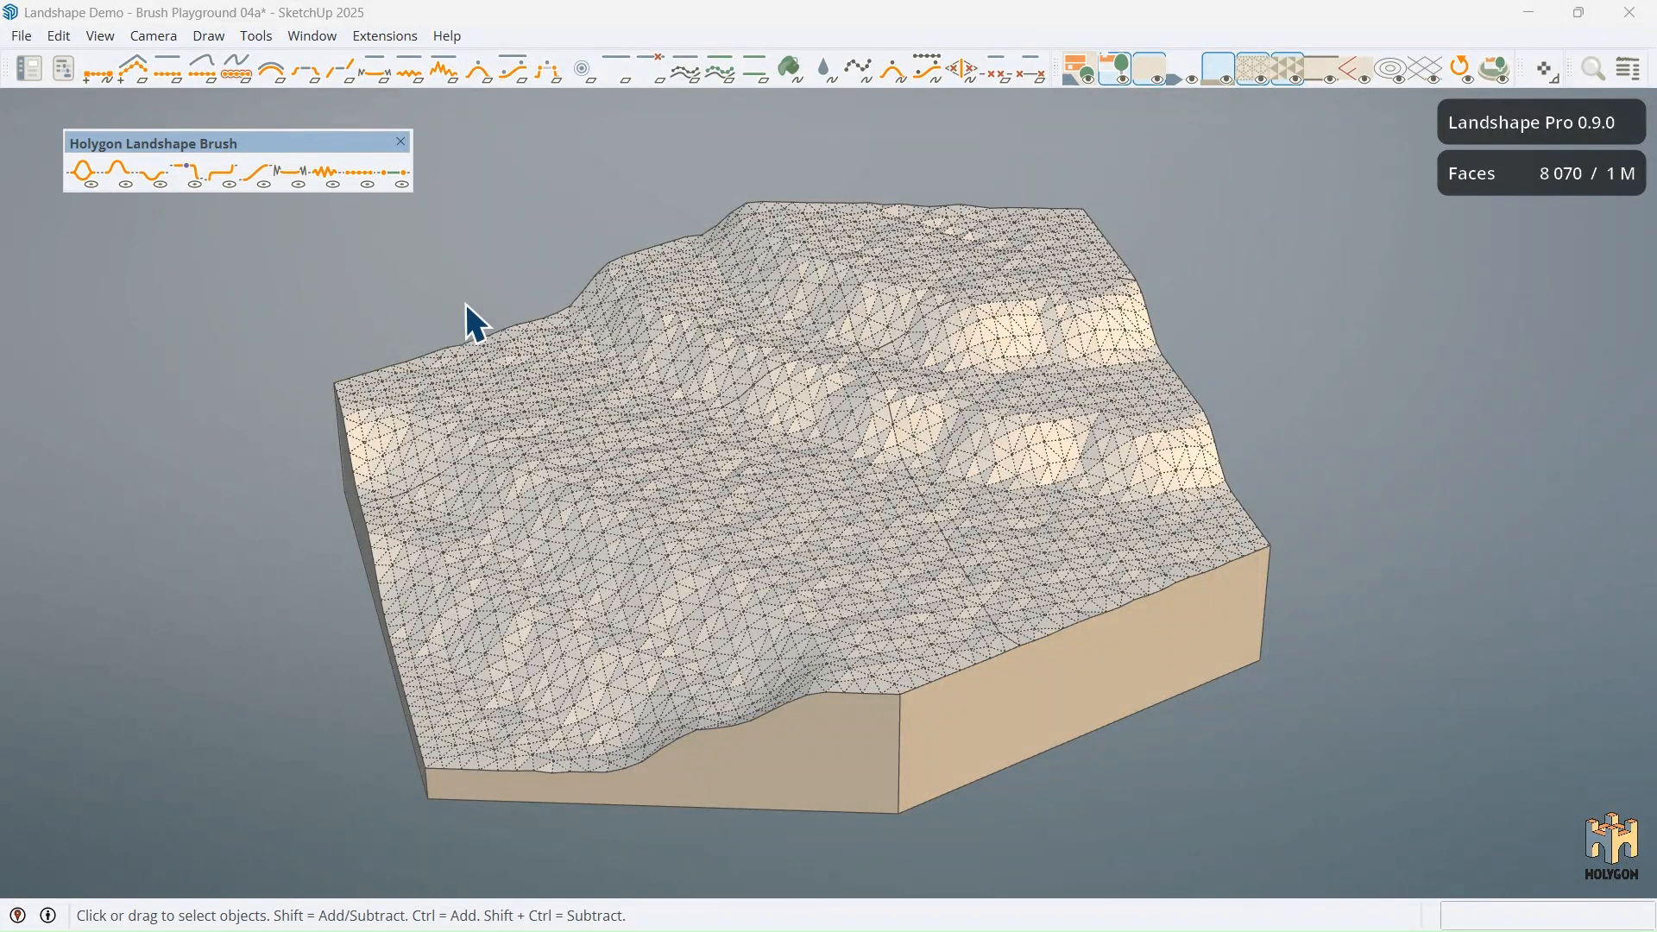
Step: Import the Compfire building SKRM and place it on the terrain's upper plateau
{"action": "right_click", "coordinate": [1199, 607]}
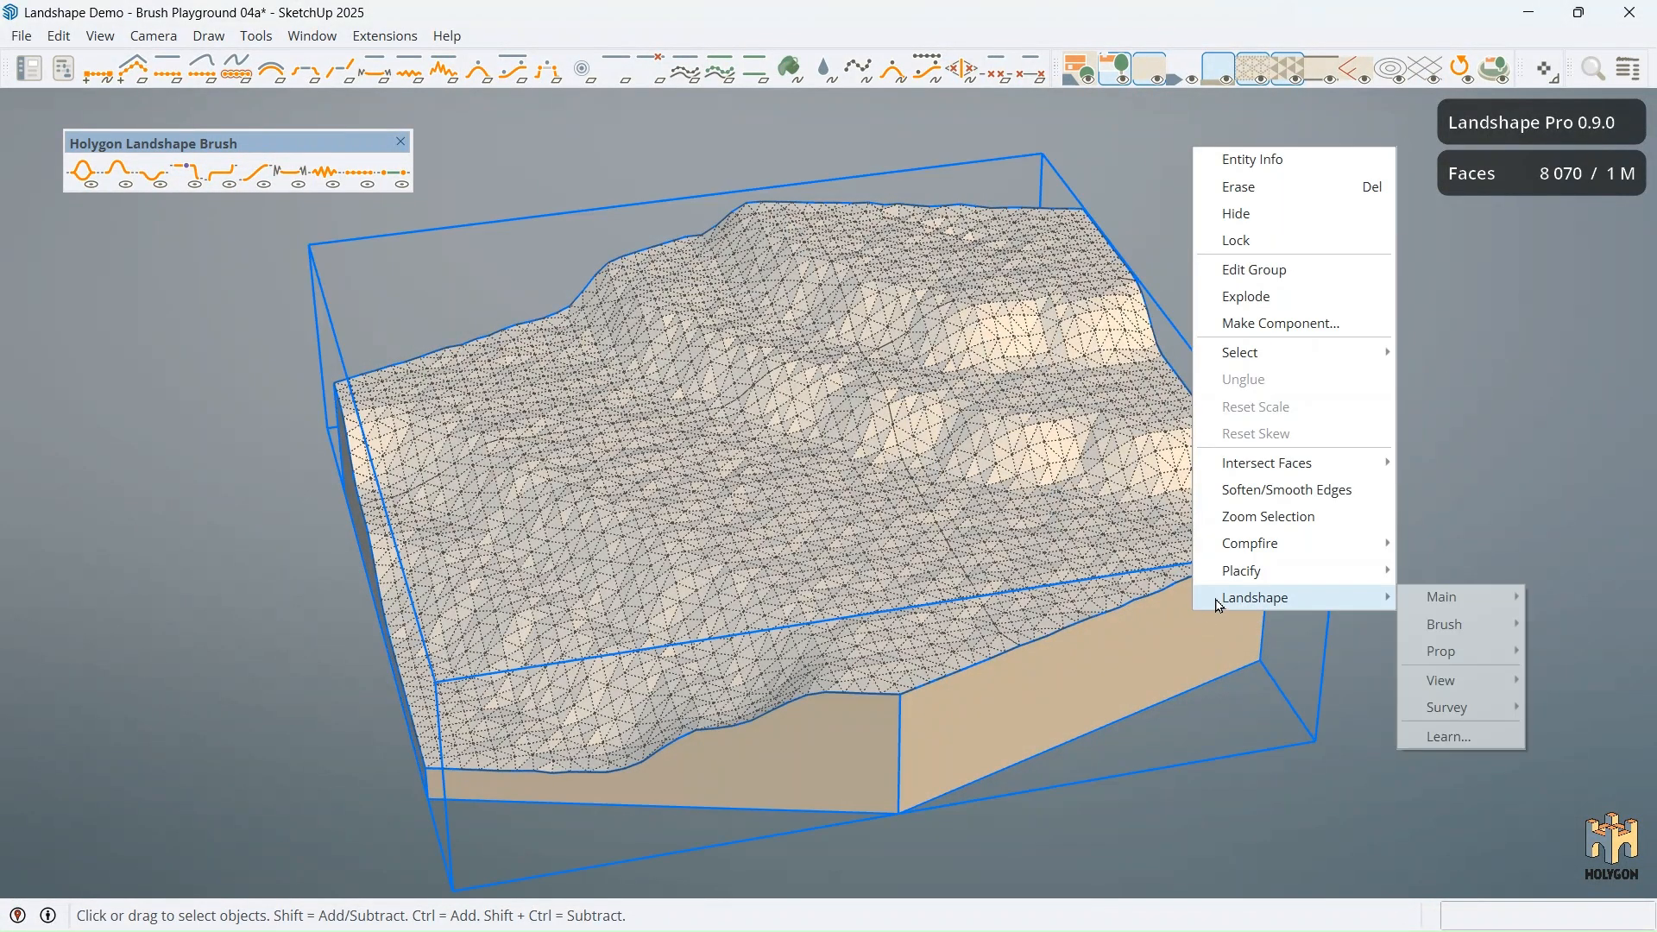
{"action": "mouse_move", "coordinate": [1258, 543]}
{"action": "mouse_move", "coordinate": [1508, 577]}
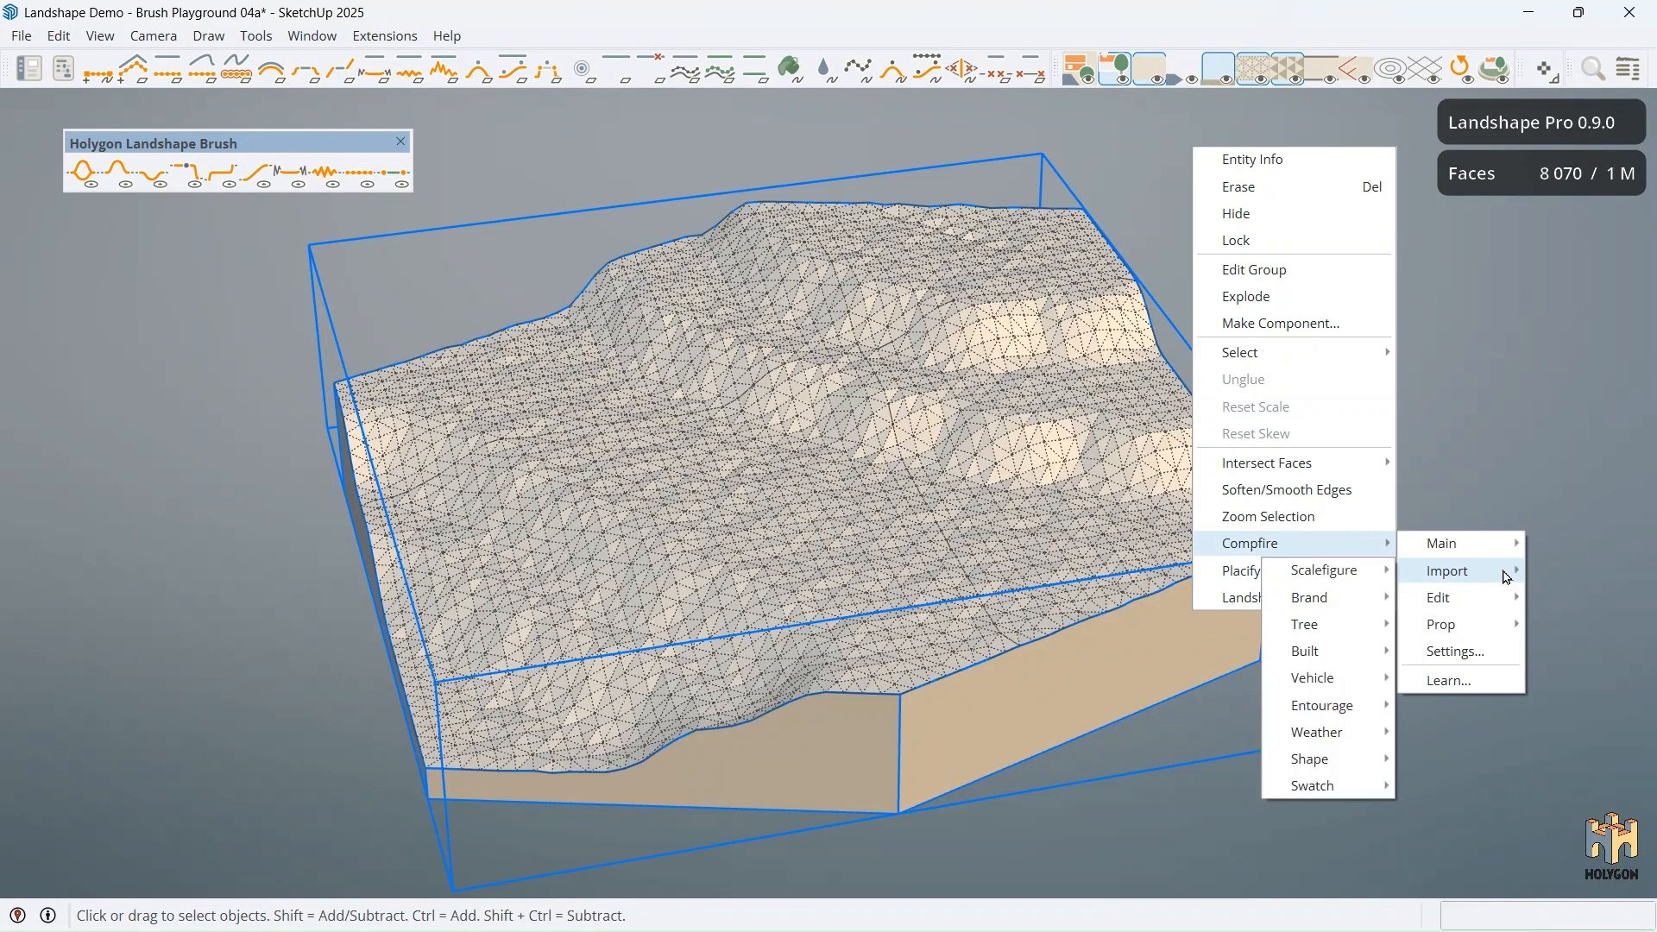
{"action": "mouse_move", "coordinate": [1360, 658]}
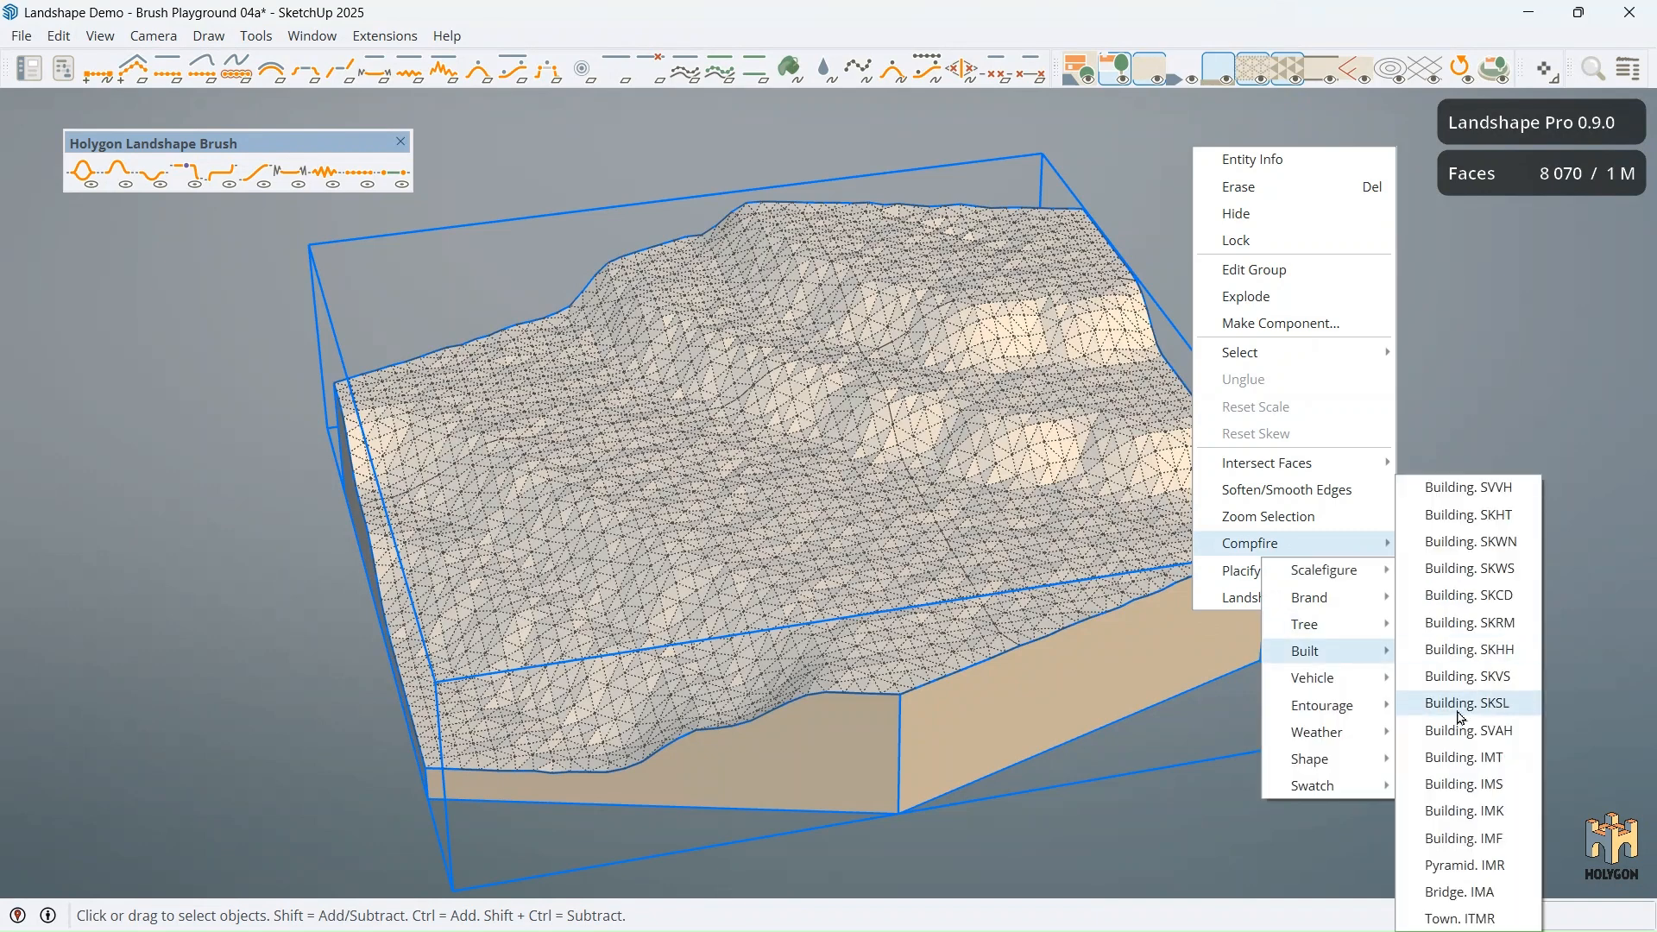
{"action": "left_click", "coordinate": [1497, 623]}
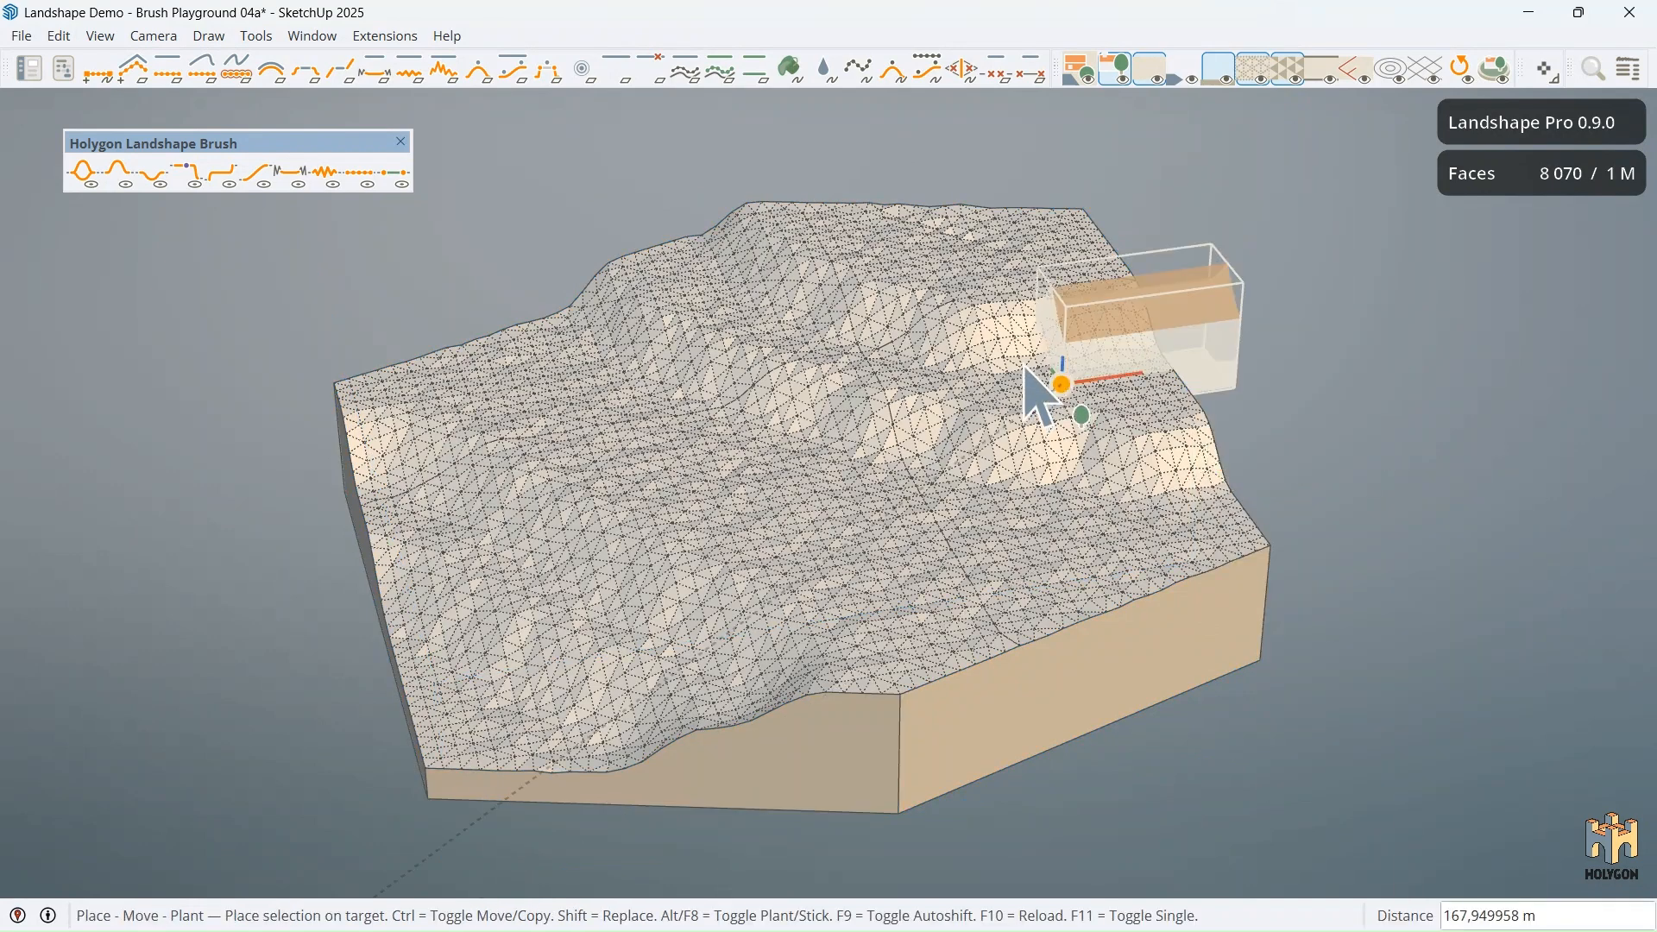
{"action": "left_click", "coordinate": [867, 259]}
{"action": "left_click", "coordinate": [1066, 283]}
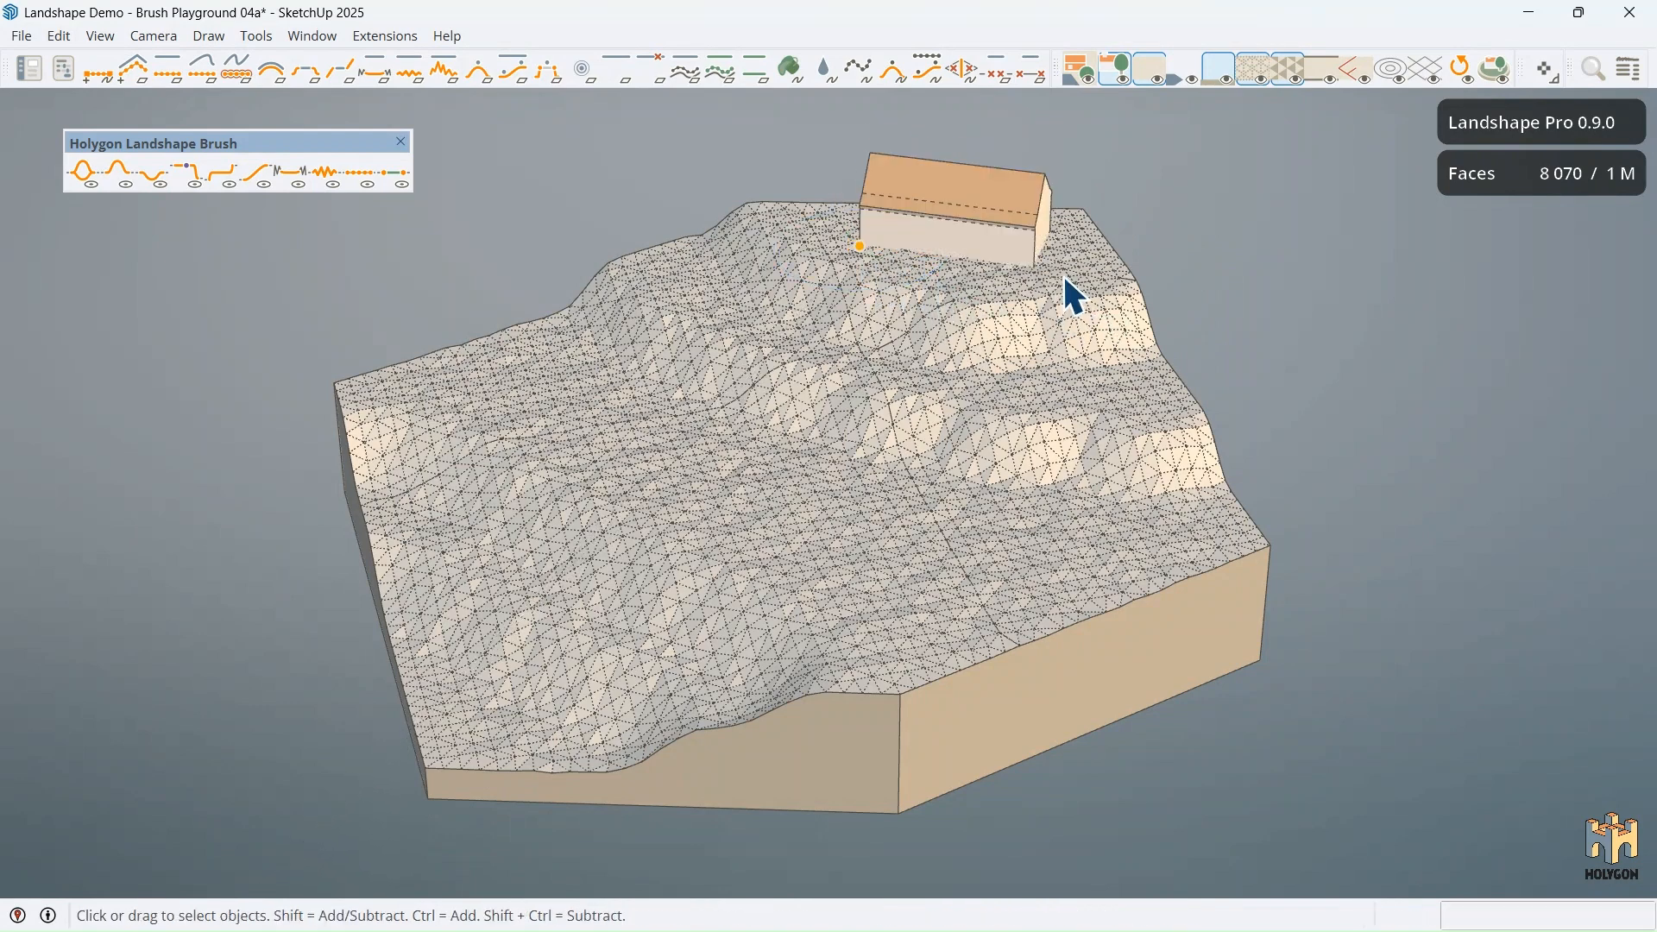
{"action": "left_click", "coordinate": [1321, 397]}
Step: Start the Level brush near the building and set its radius to 11.2 m
{"action": "middle_click_drag", "start_coordinate": [1319, 395], "coordinate": [1153, 452]}
{"action": "scroll", "coordinate": [1165, 457], "scroll_direction": "up", "scroll_amount": 5}
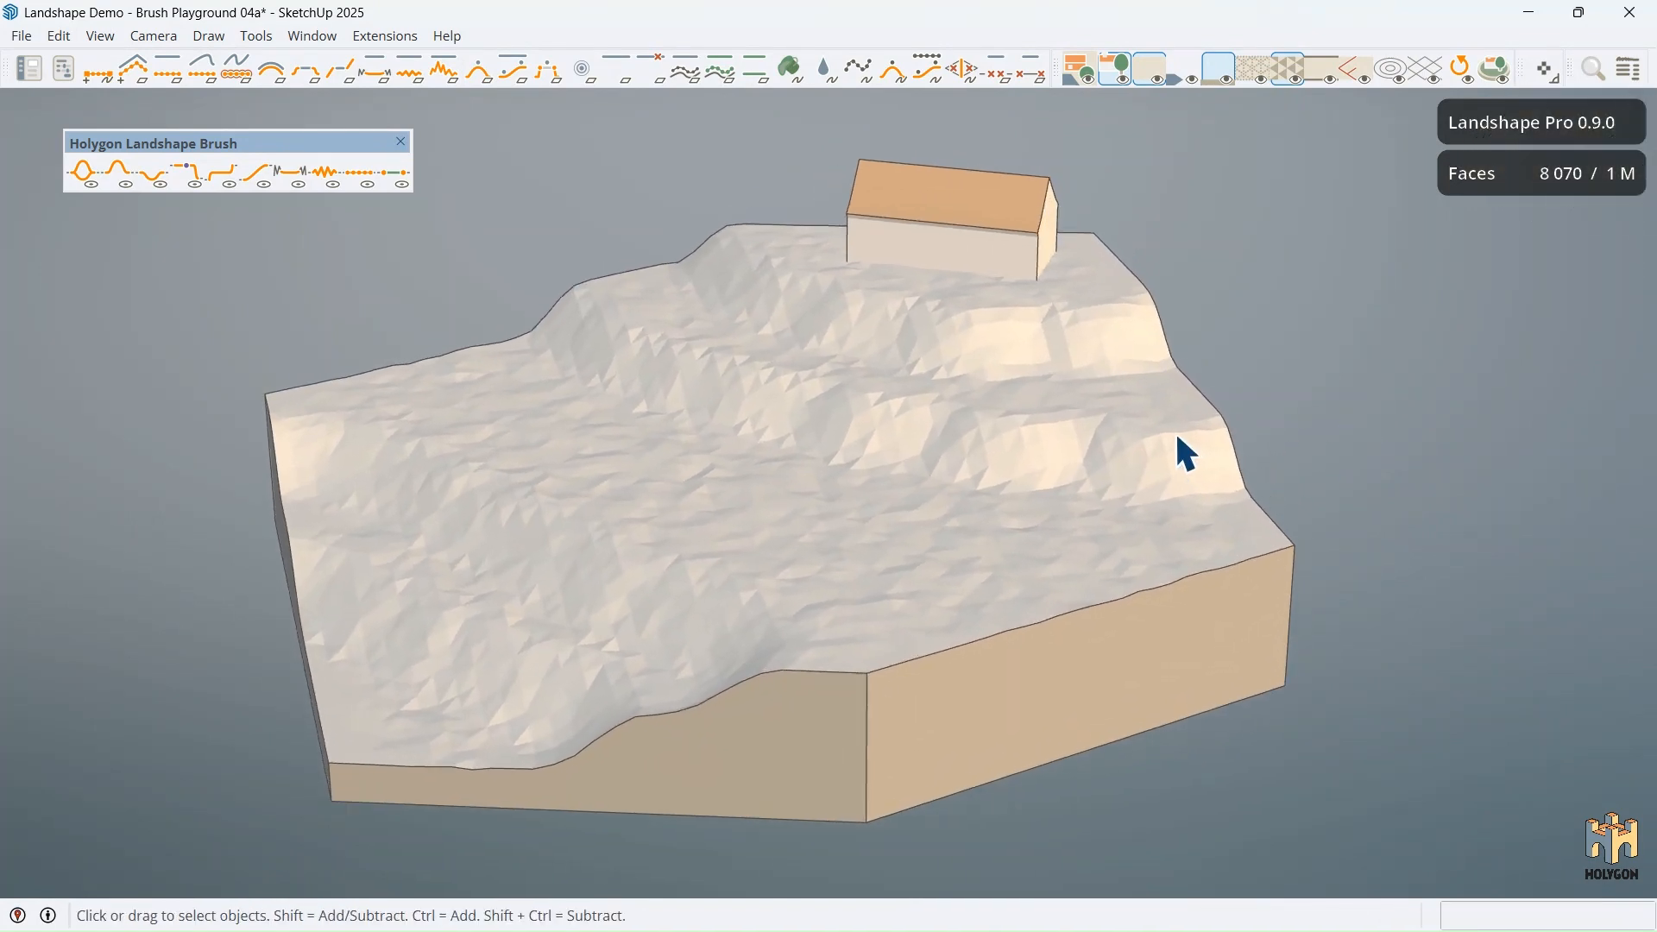
{"action": "left_click", "coordinate": [192, 174]}
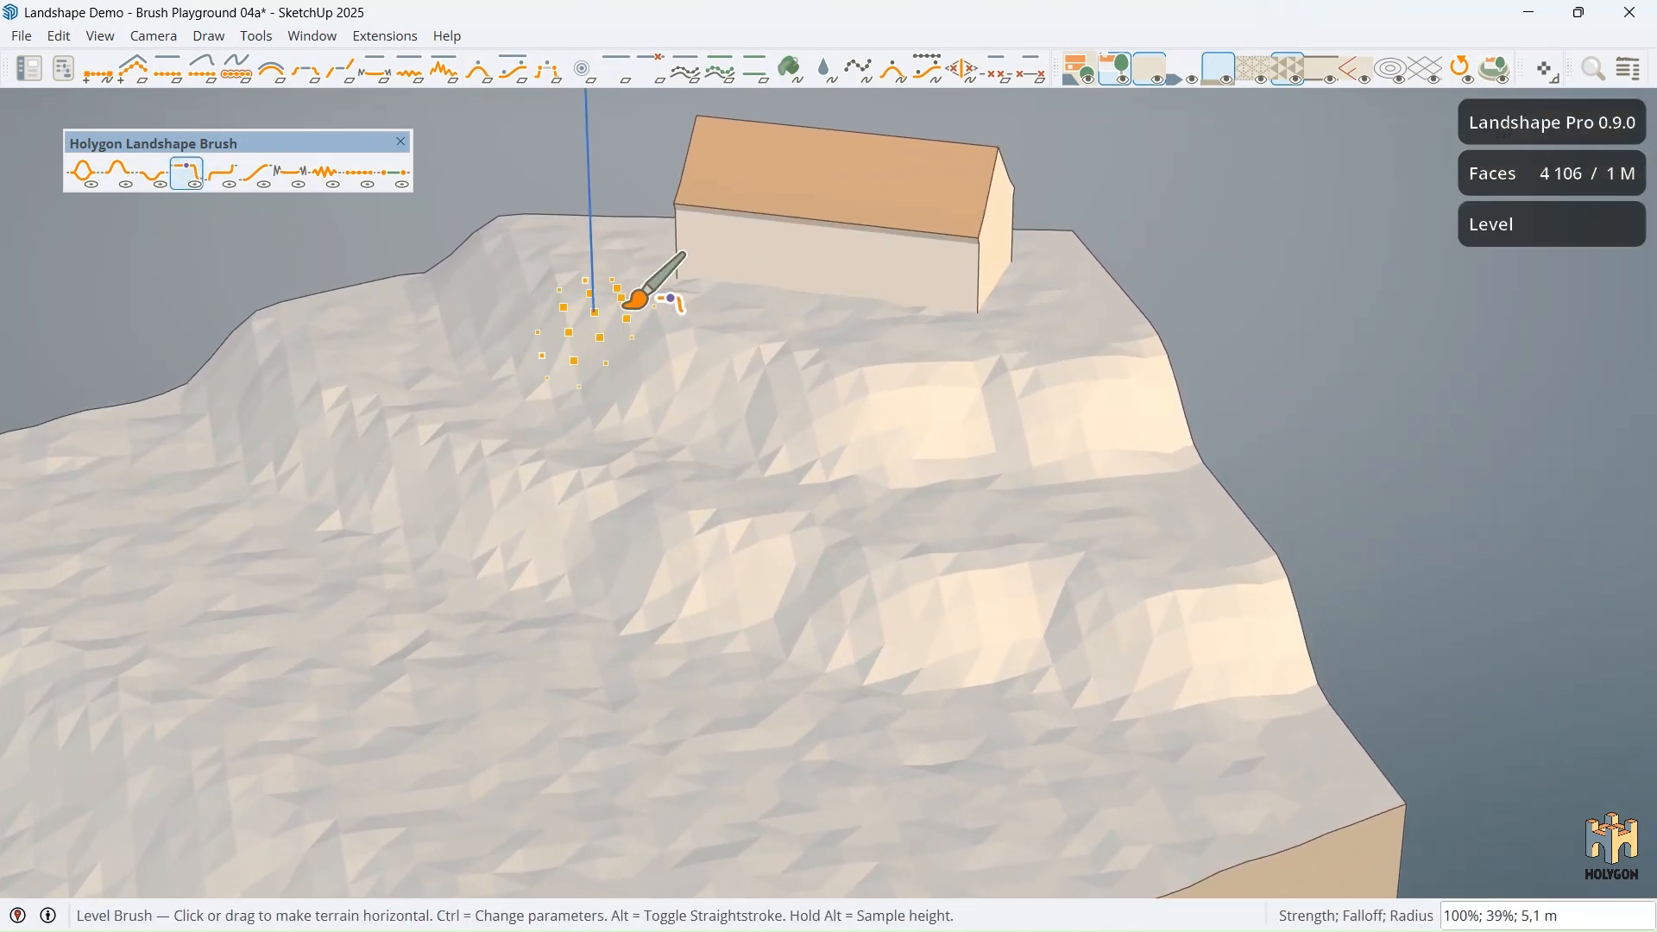
{"action": "scroll", "coordinate": [623, 309], "scroll_direction": "up", "scroll_amount": 3}
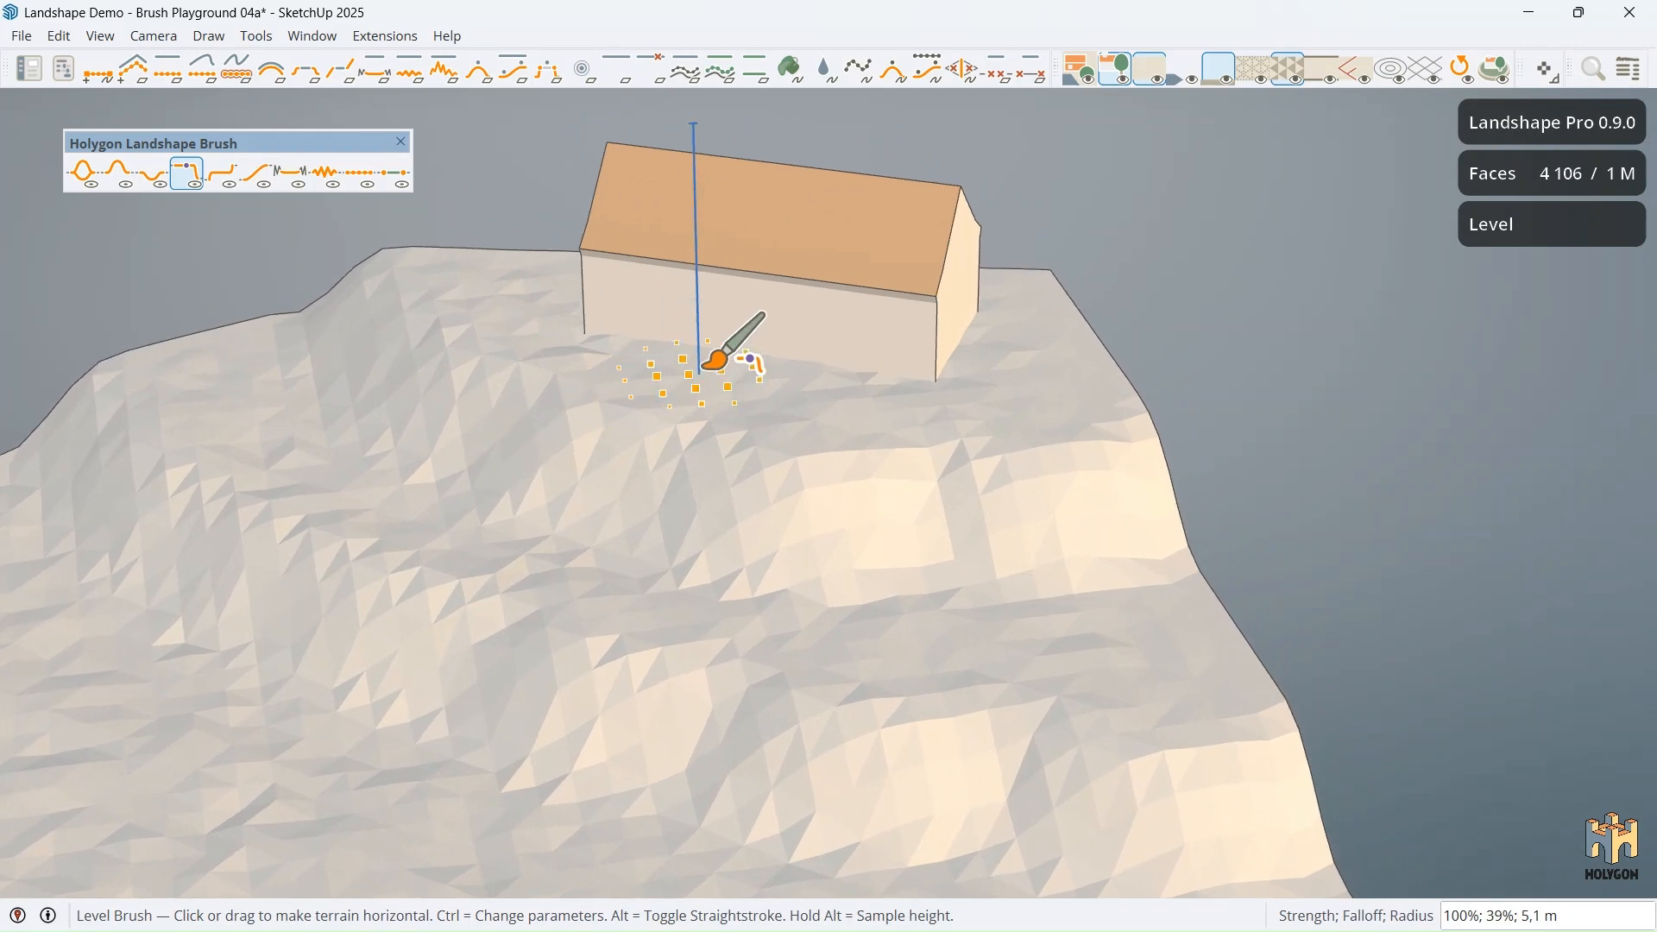
{"action": "key", "text": "ctrl"}
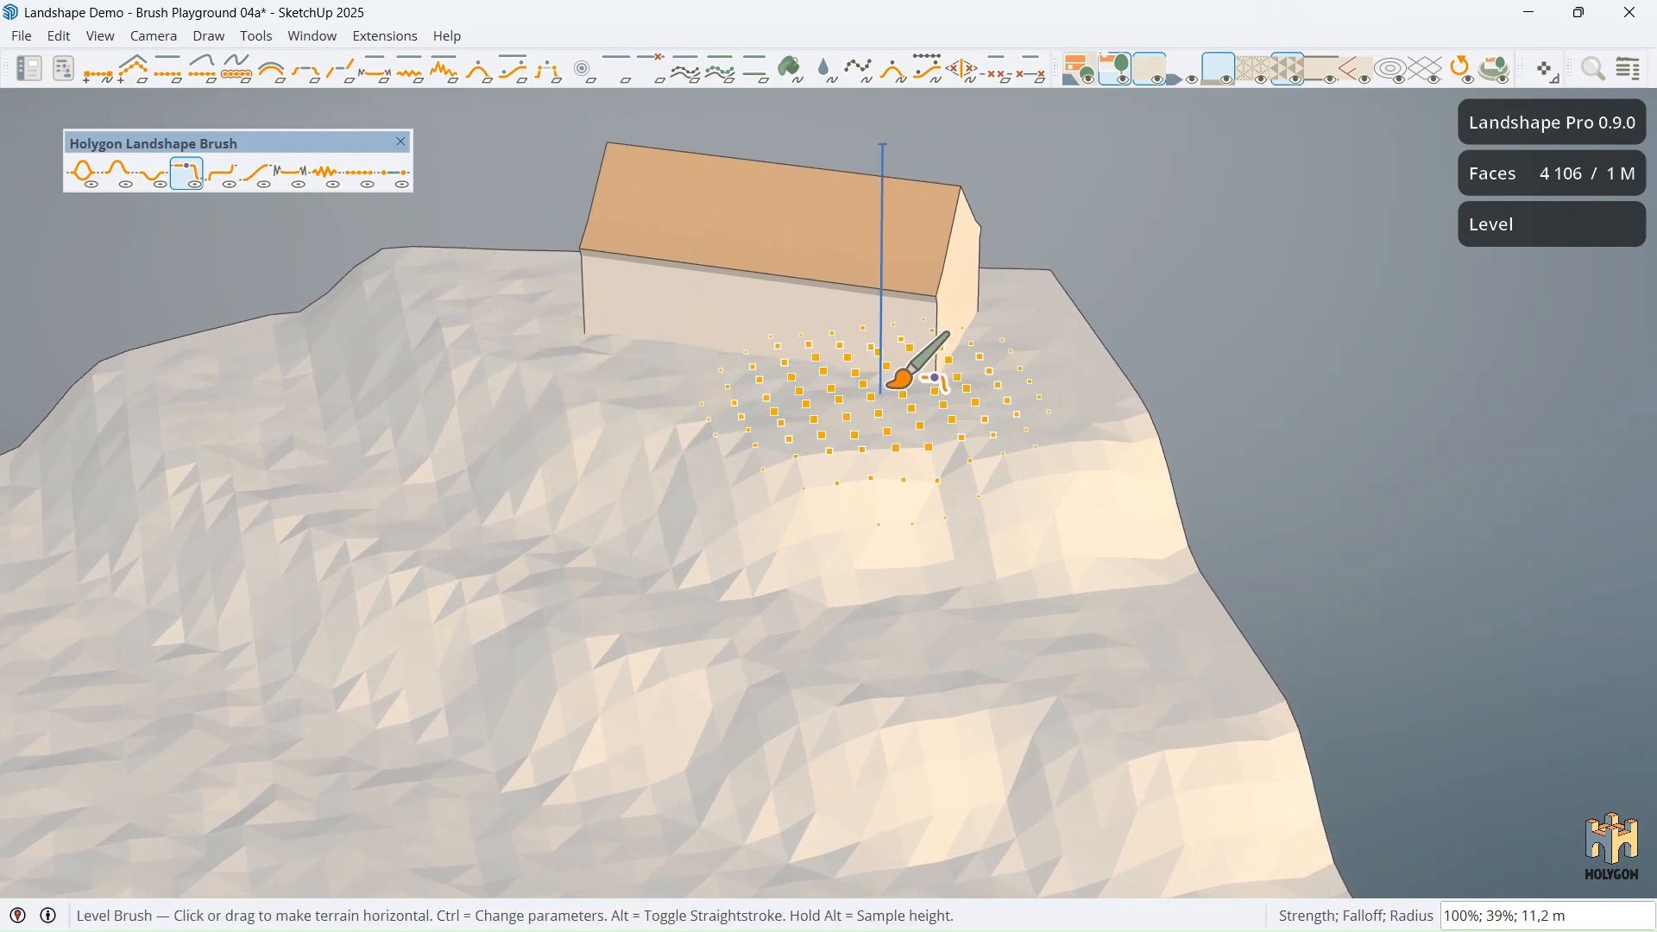
{"action": "key", "text": "ctrl"}
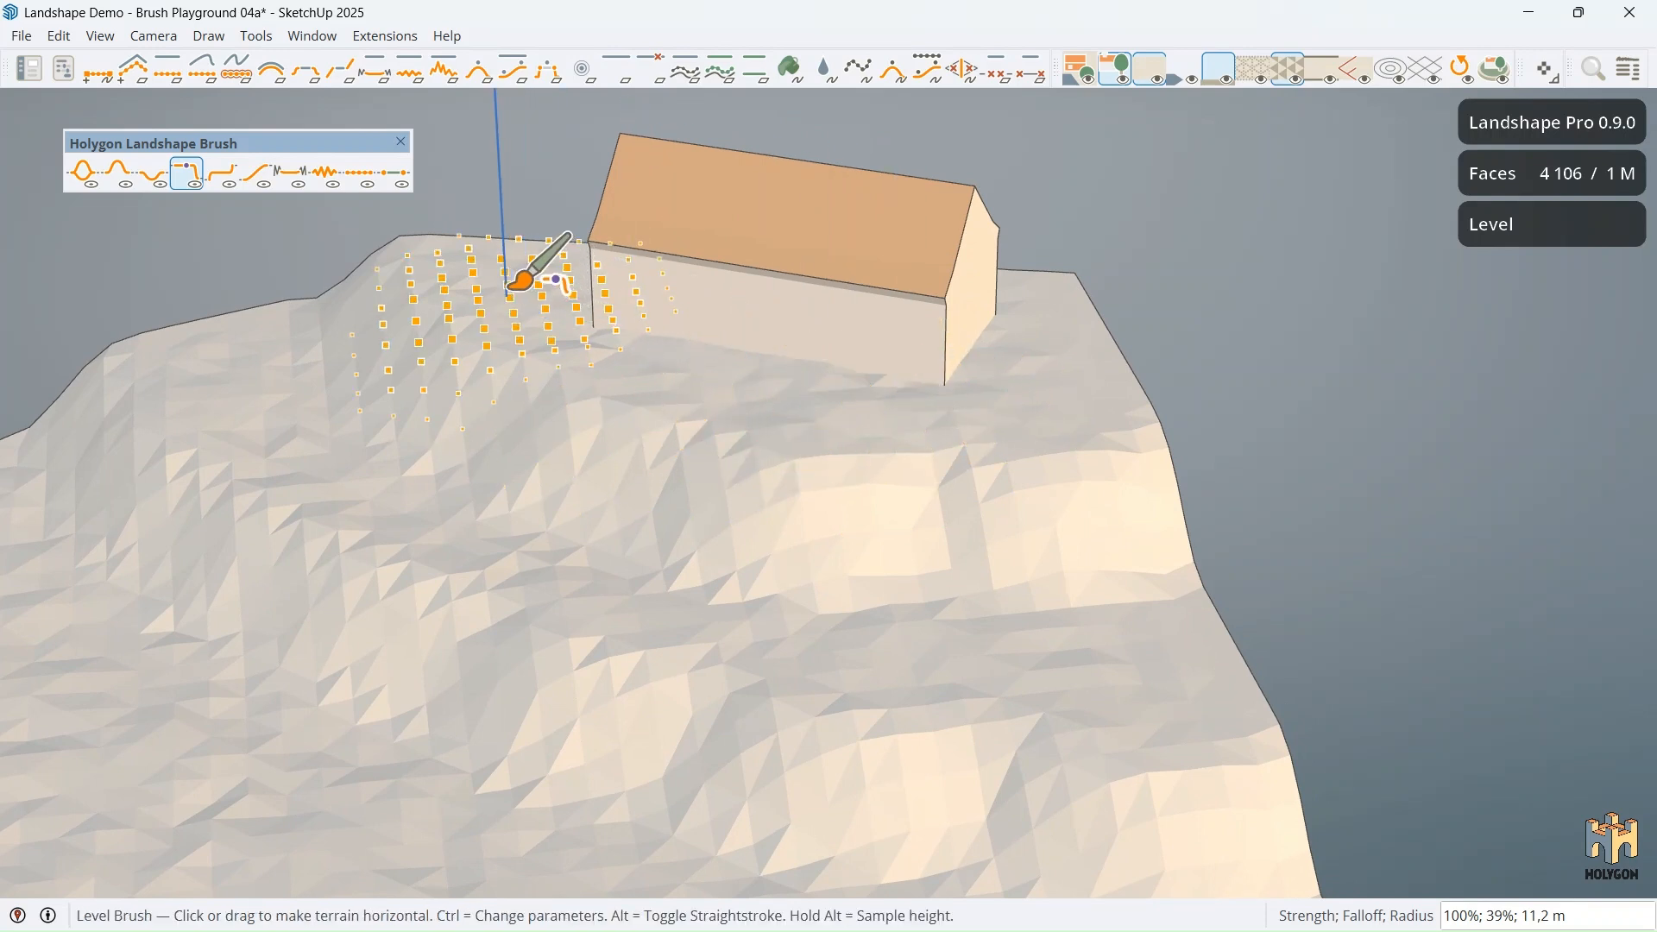
Step: Sample the height at the building's front base corner and level the whole upper plateau around the building to it
{"action": "middle_click_drag", "start_coordinate": [823, 393], "coordinate": [828, 402]}
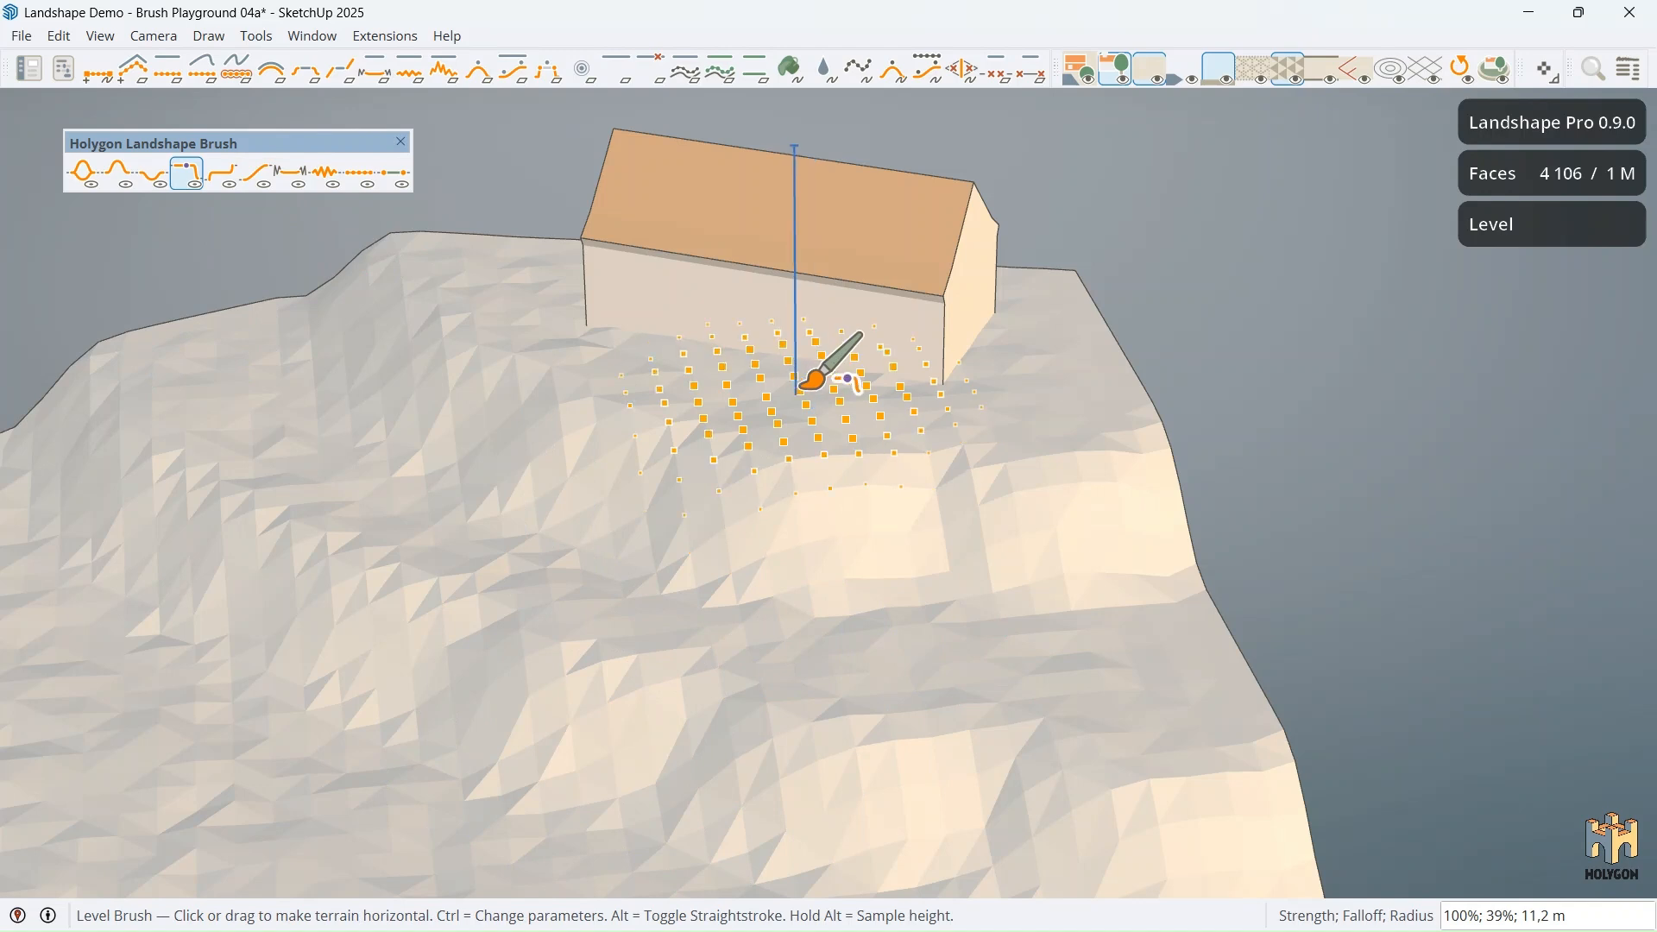
{"action": "middle_click_drag", "start_coordinate": [787, 403], "coordinate": [791, 416]}
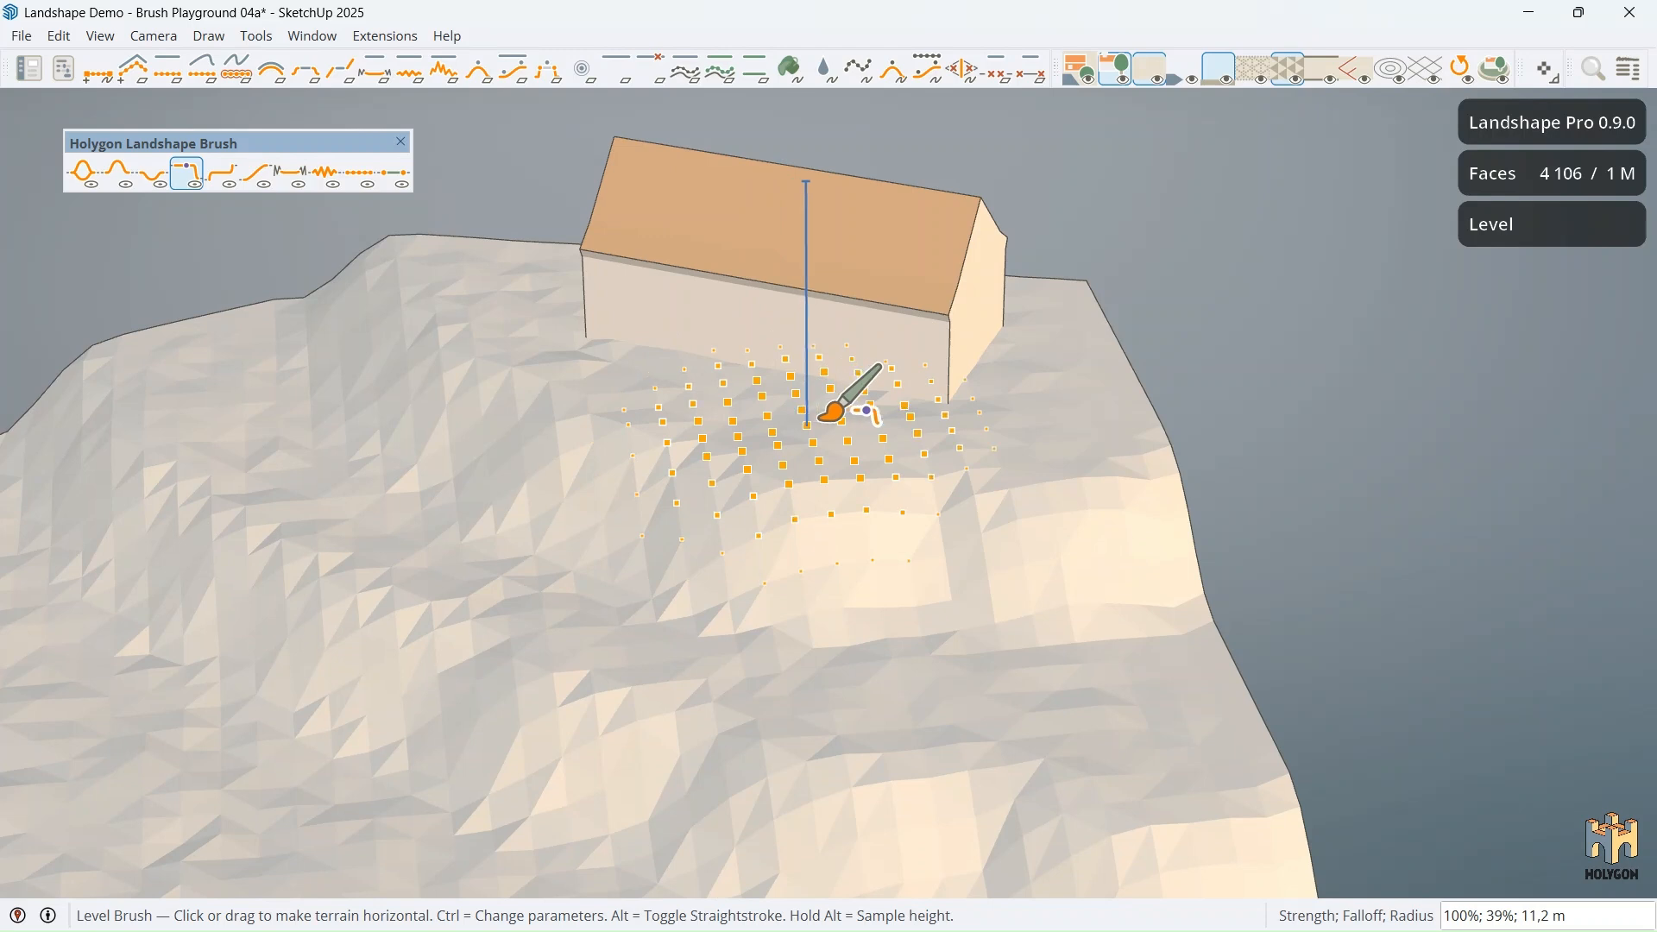
{"action": "scroll", "coordinate": [919, 427], "scroll_direction": "up", "scroll_amount": 3}
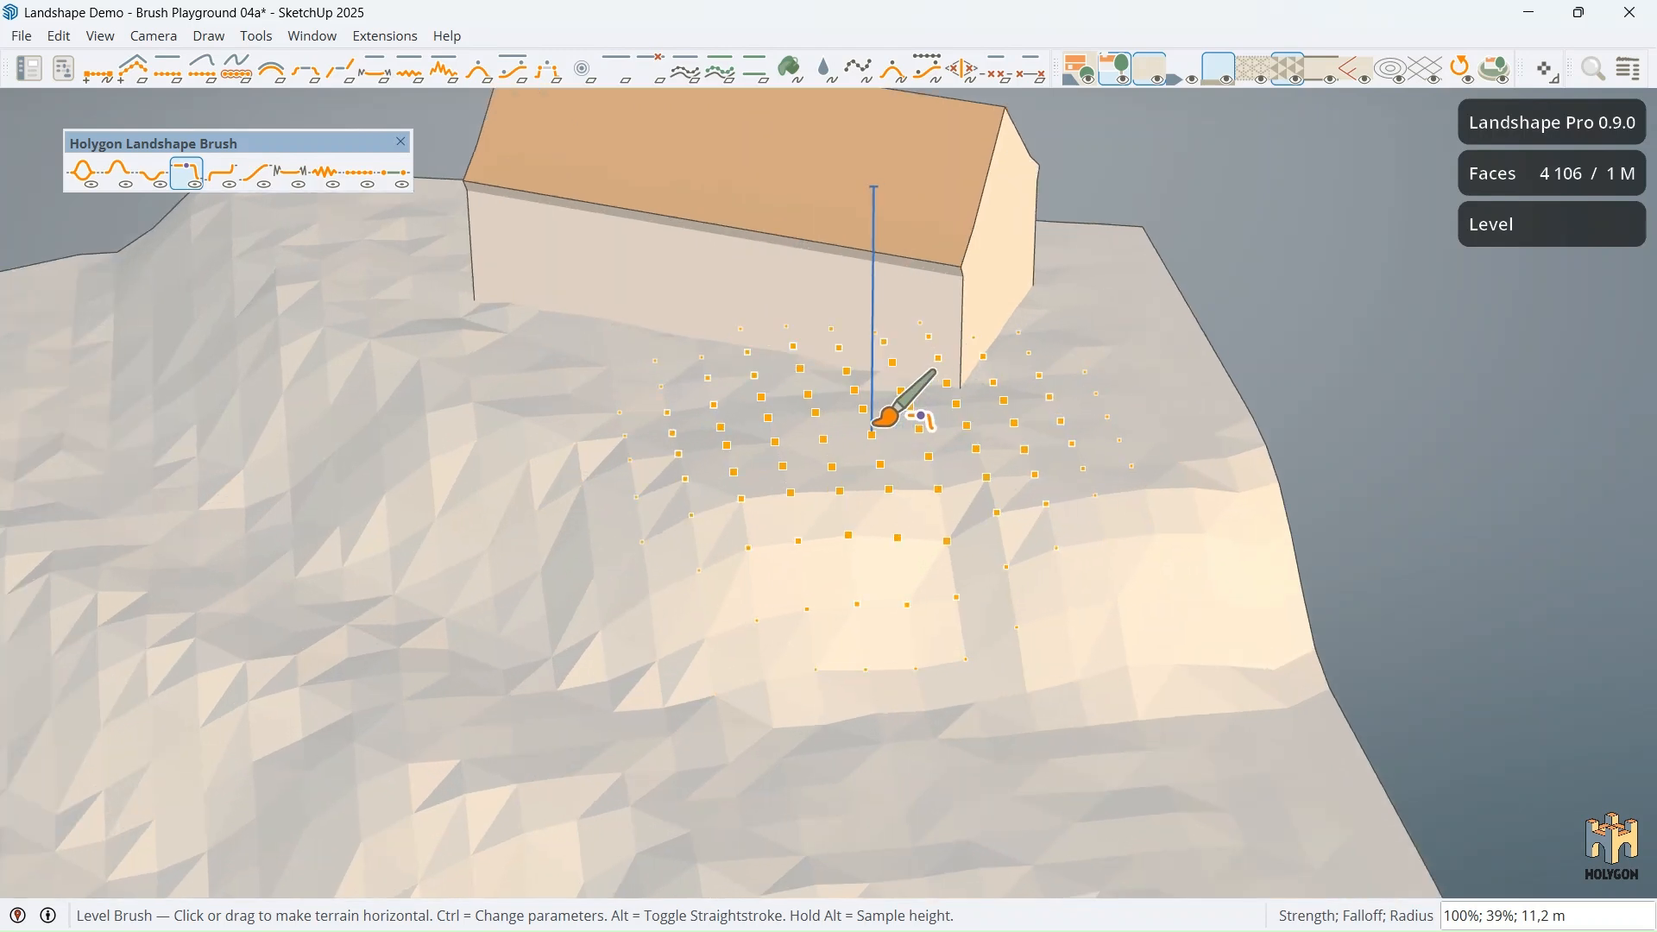
{"action": "key", "text": "alt"}
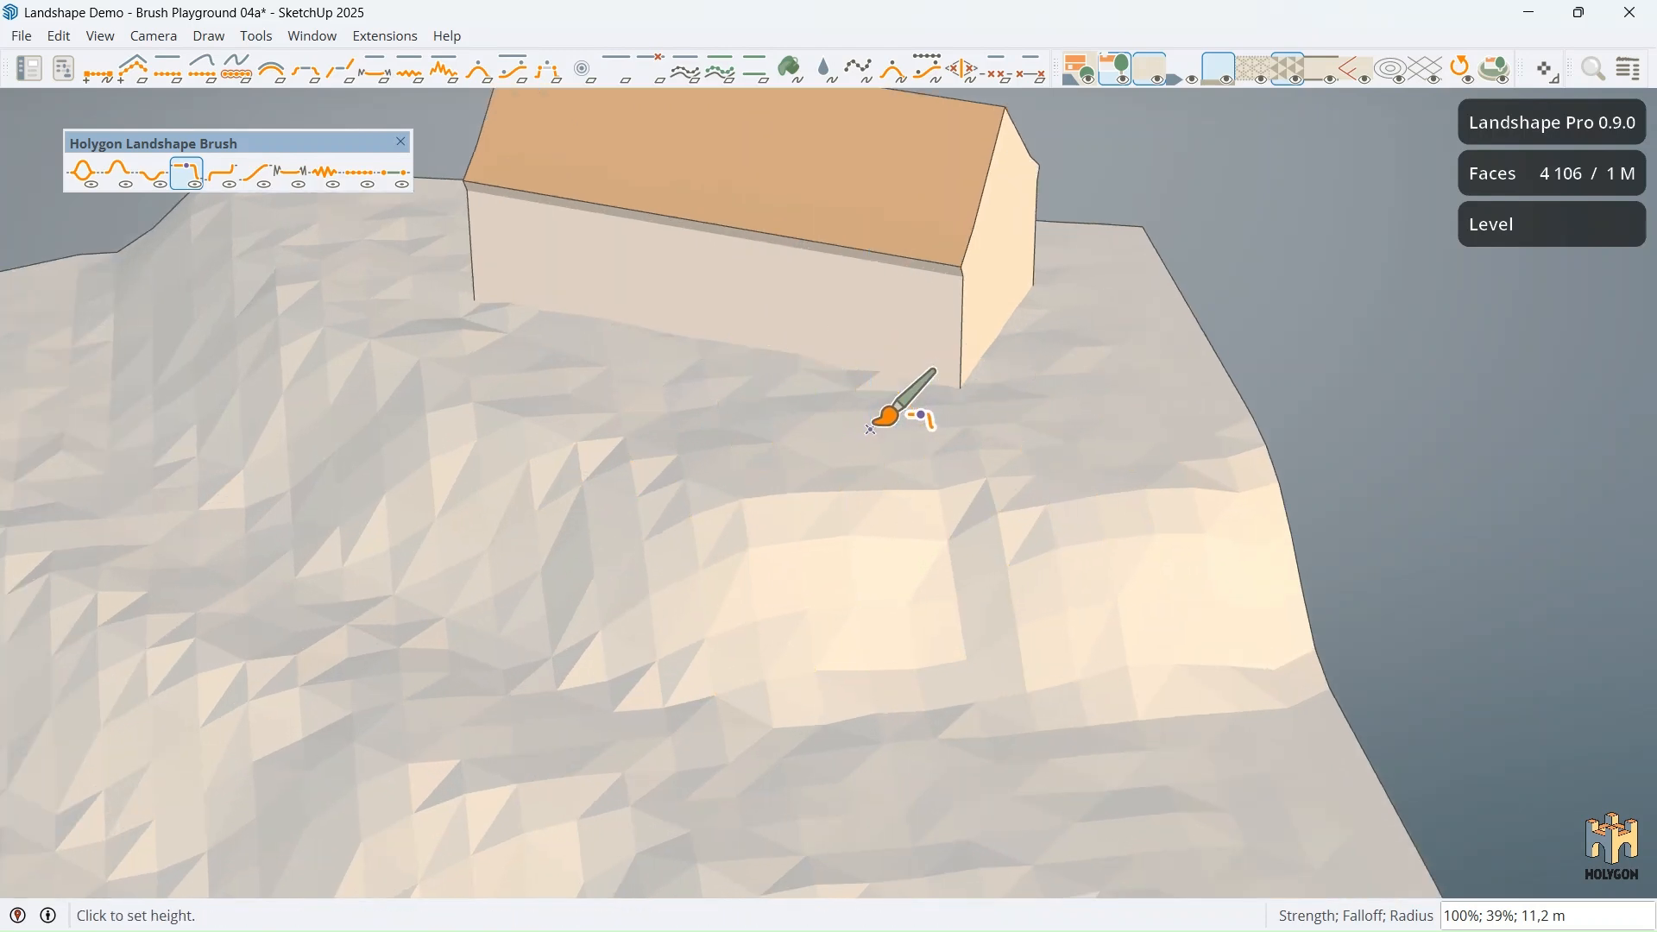
{"action": "left_click", "coordinate": [959, 388], "text": "alt"}
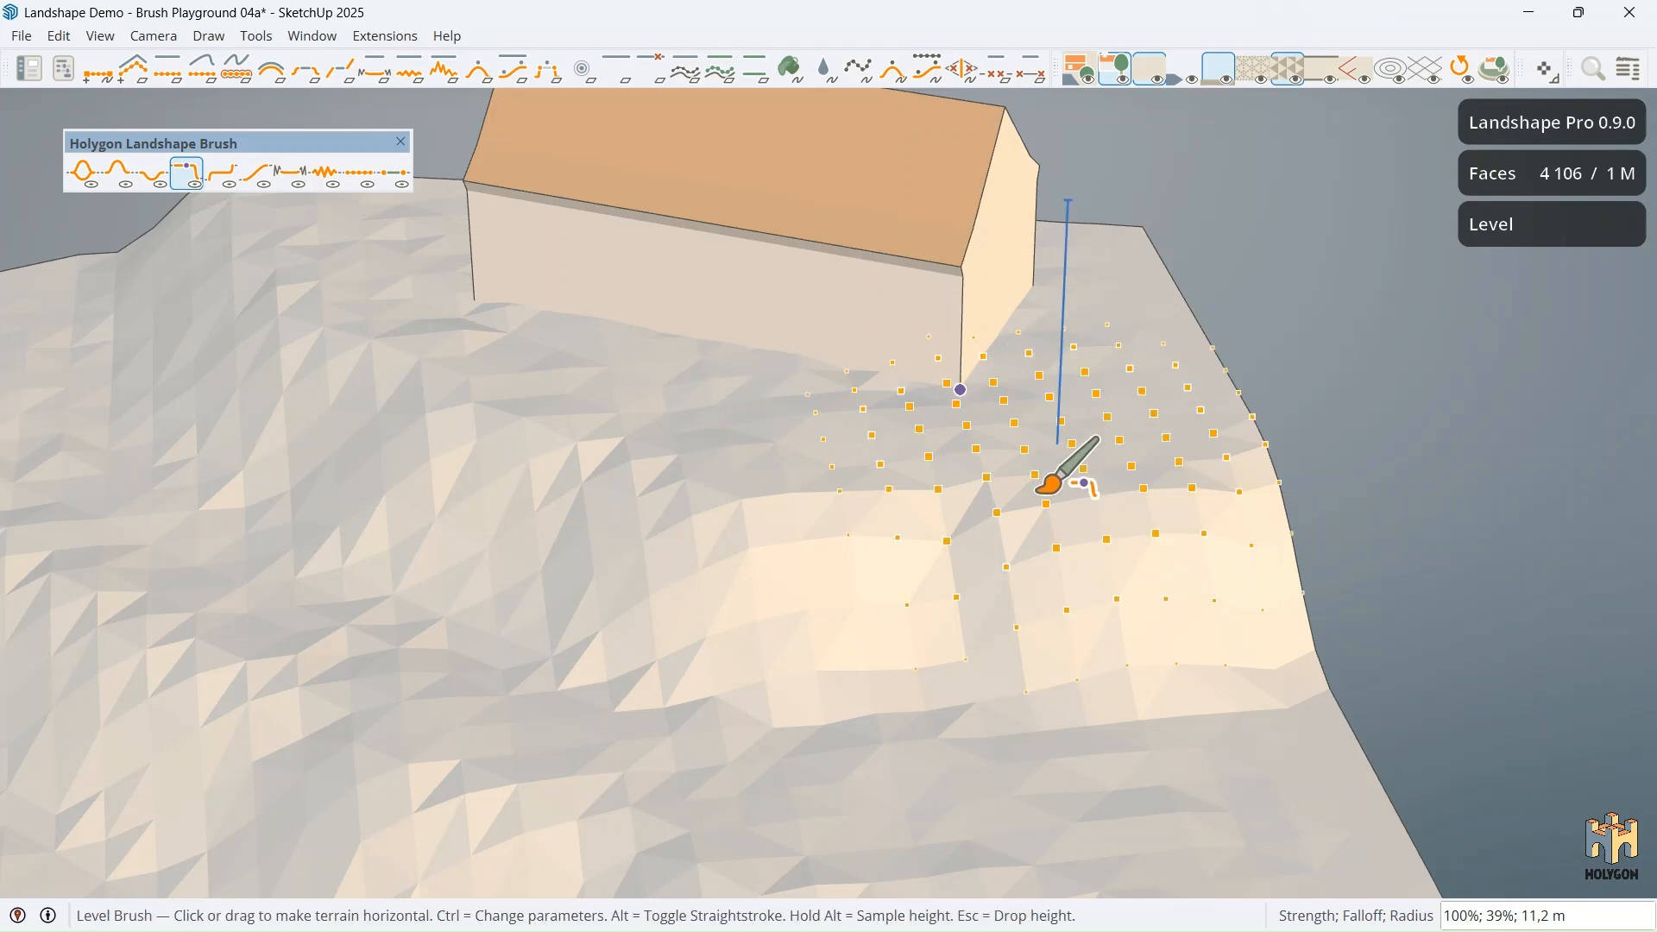
{"action": "mouse_move", "coordinate": [1018, 400]}
{"action": "middle_mouse_down"}
{"action": "mouse_move", "coordinate": [1063, 433]}
{"action": "mouse_move", "coordinate": [975, 425]}
{"action": "mouse_move", "coordinate": [1007, 437]}
{"action": "mouse_move", "coordinate": [991, 455]}
{"action": "middle_mouse_up"}
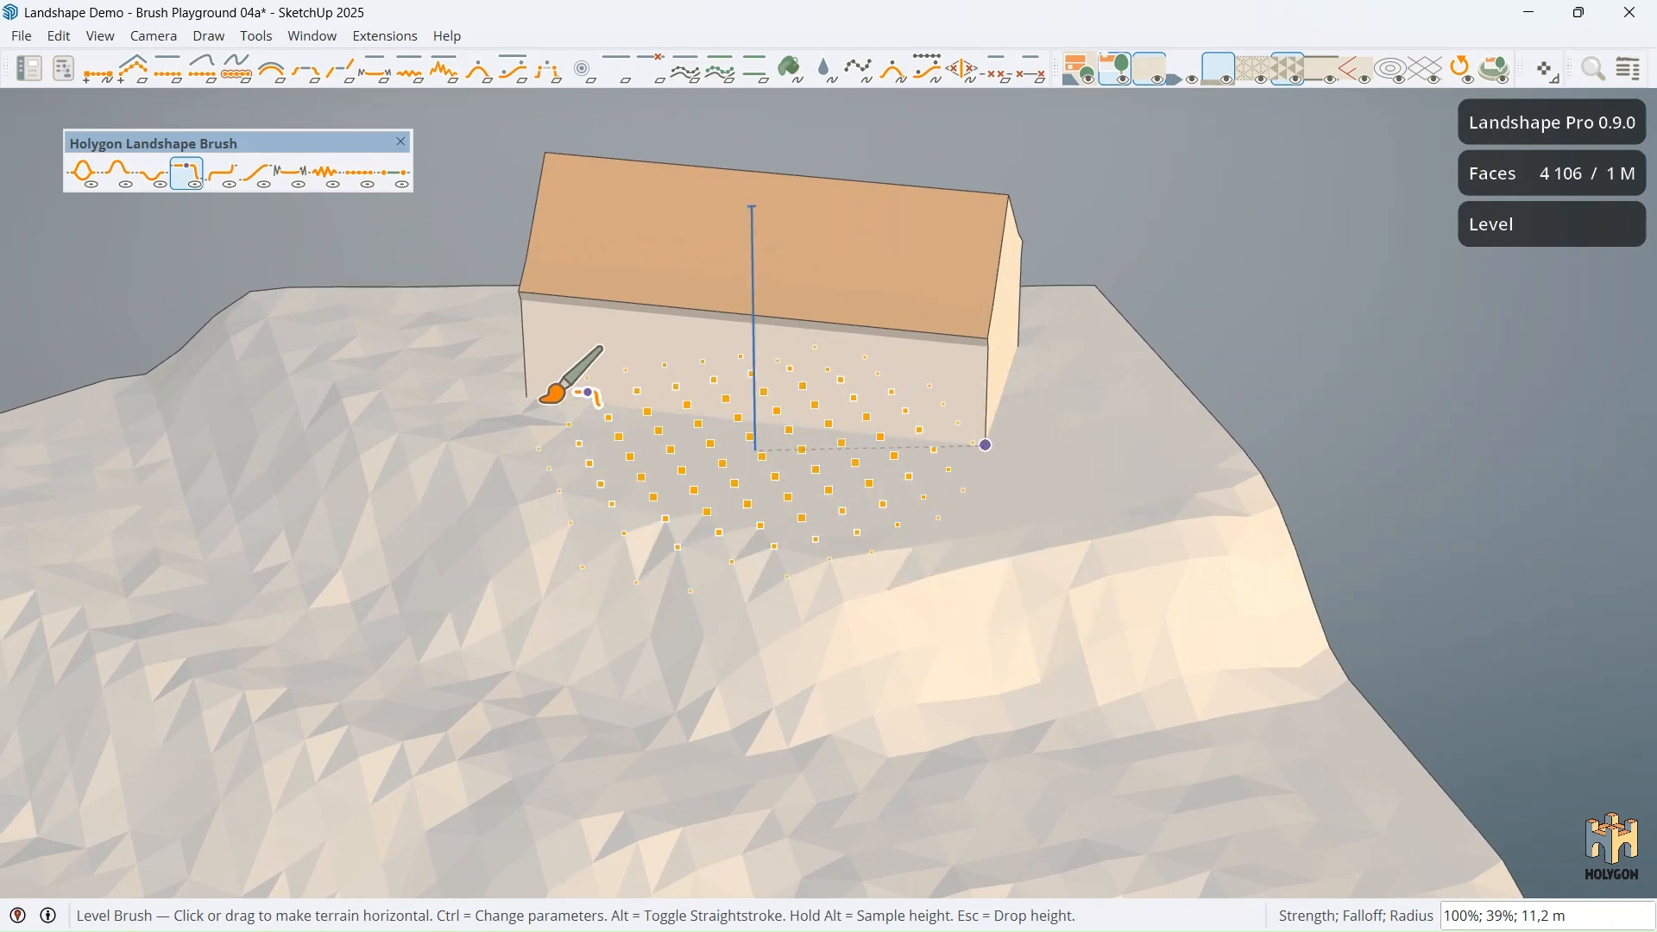
{"action": "mouse_move", "coordinate": [442, 328]}
{"action": "left_mouse_down"}
{"action": "mouse_move", "coordinate": [392, 322]}
{"action": "mouse_move", "coordinate": [1015, 304]}
{"action": "left_mouse_up"}
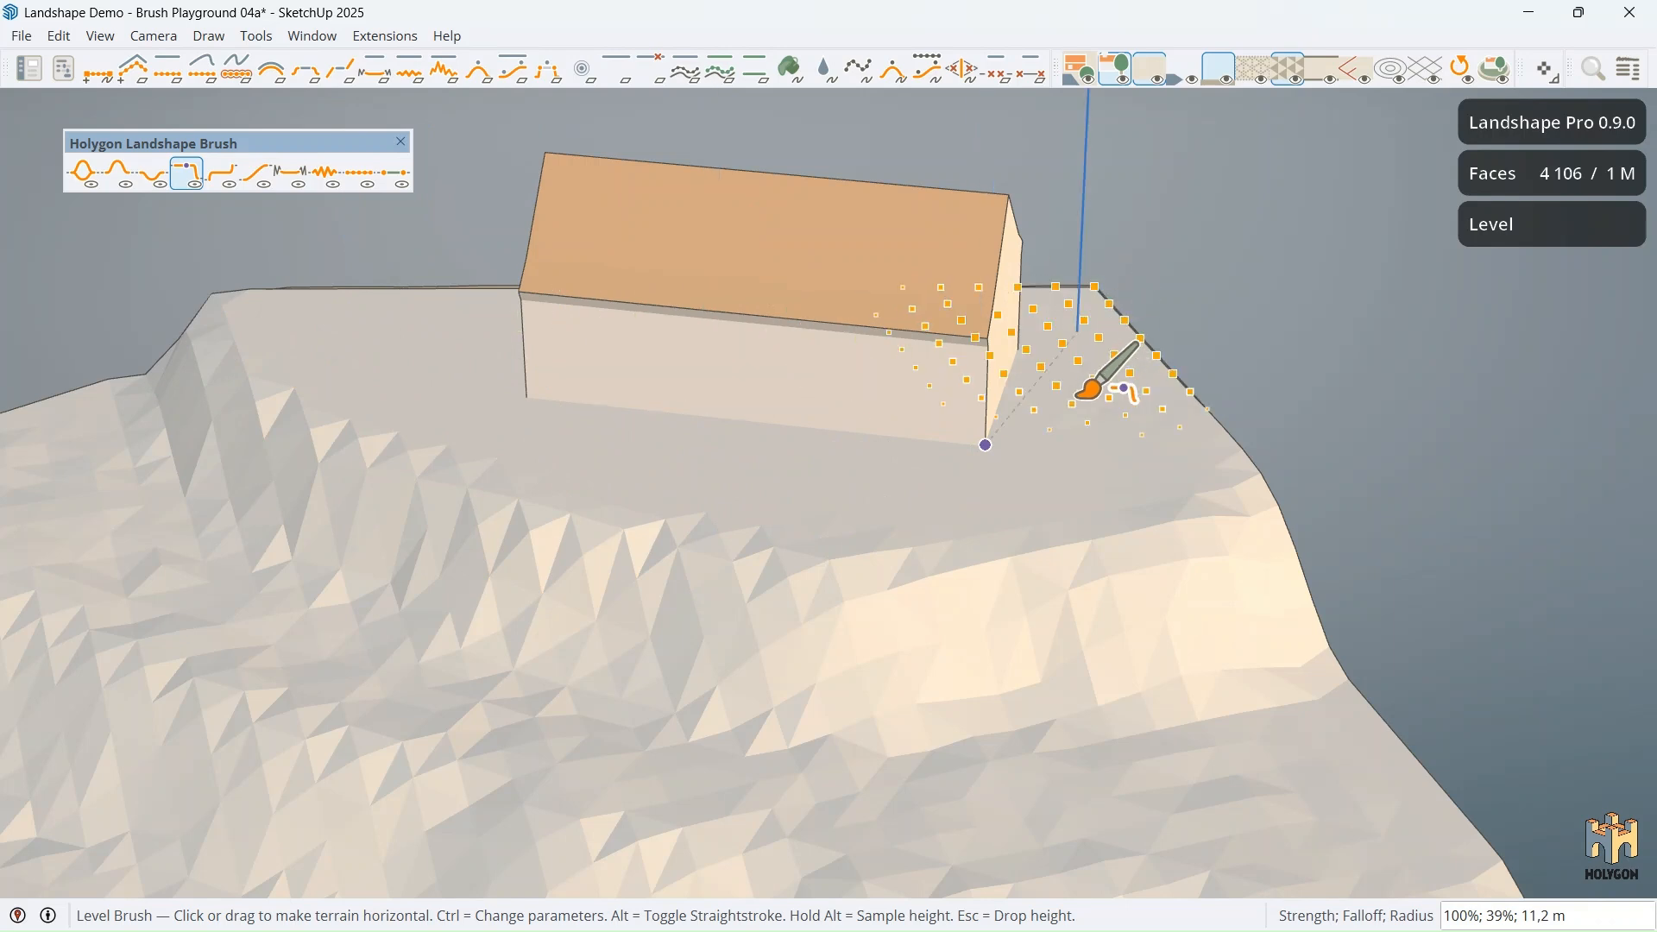
{"action": "left_click_drag", "start_coordinate": [1176, 447], "coordinate": [850, 427]}
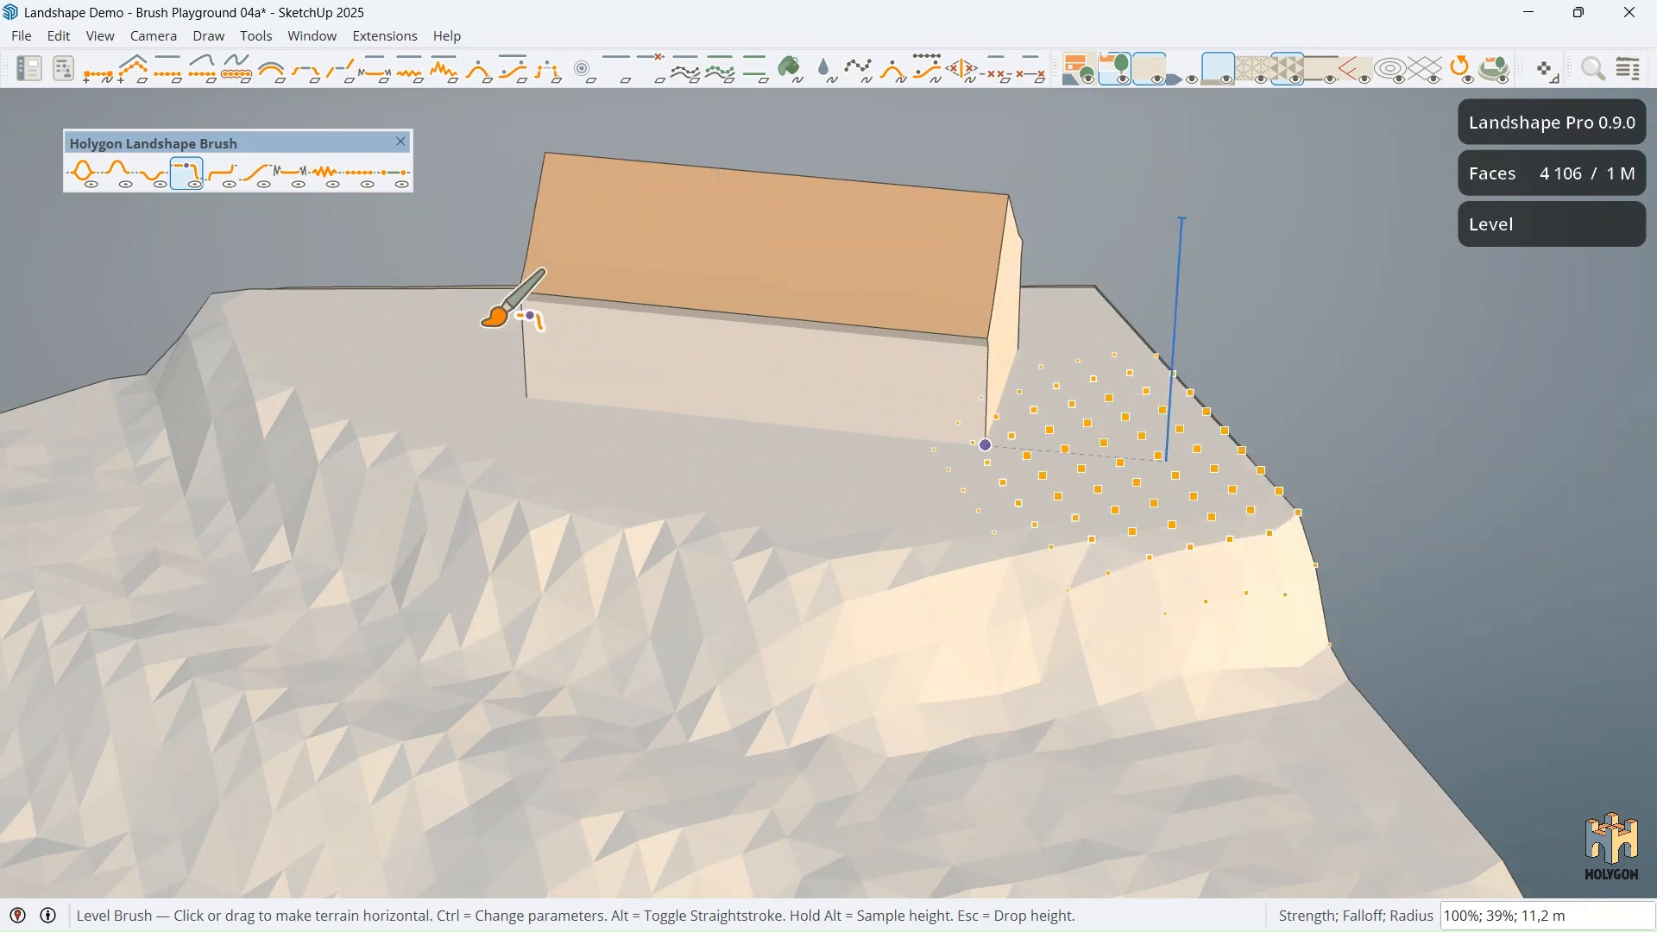
{"action": "left_click_drag", "start_coordinate": [303, 278], "coordinate": [811, 311]}
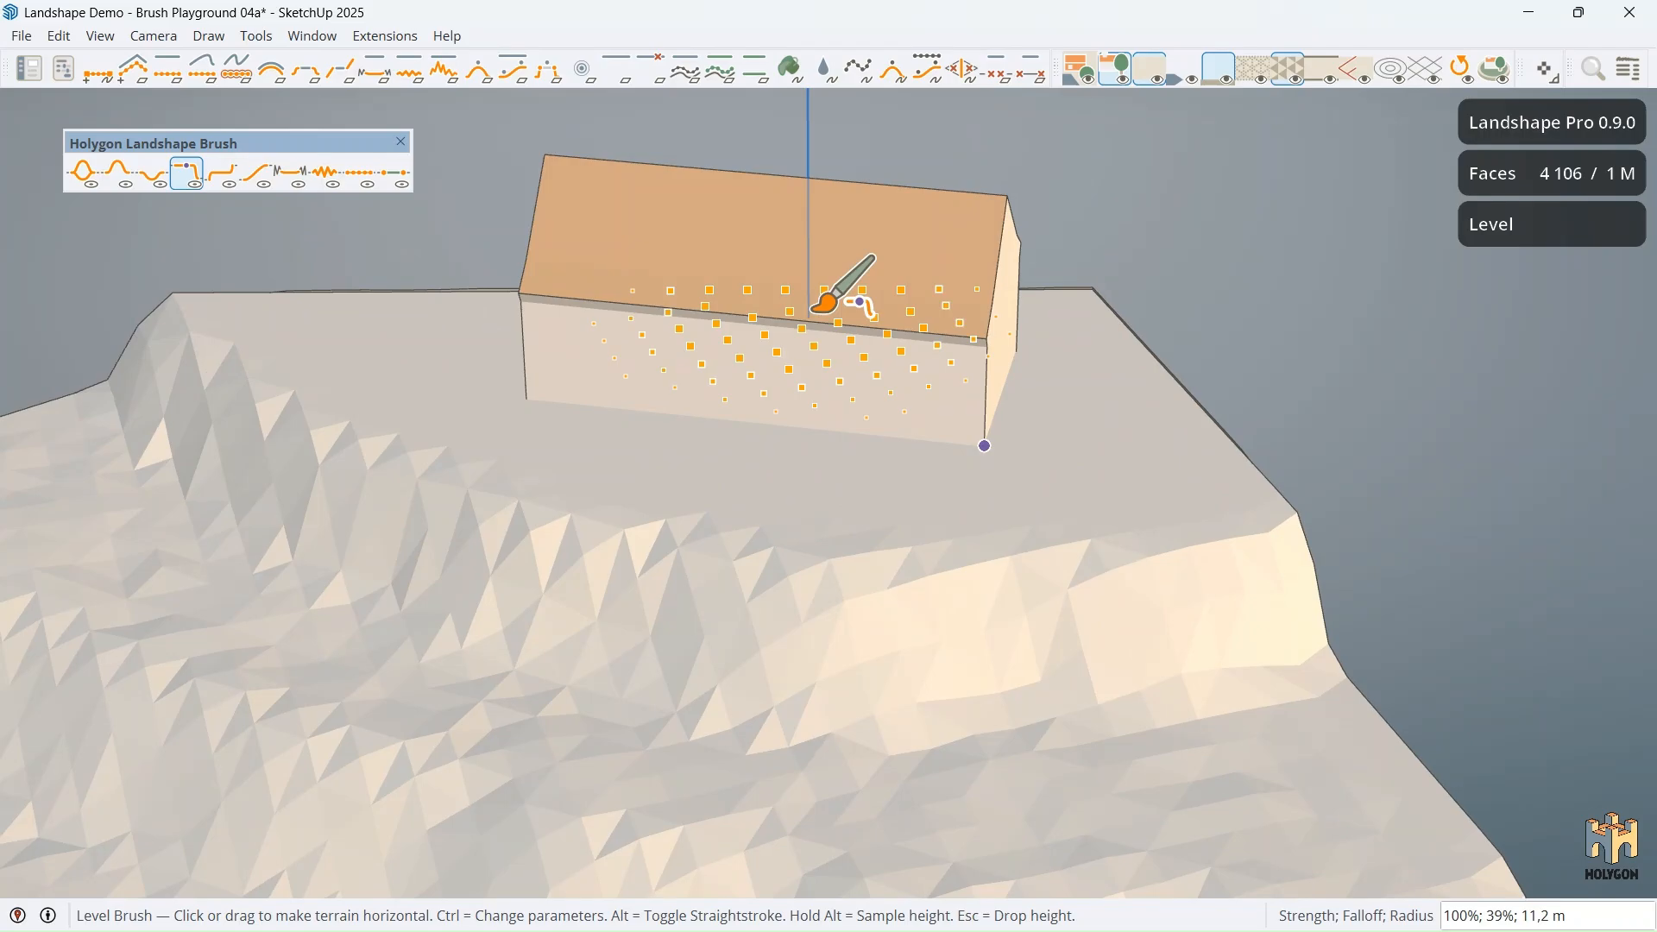
Step: Form a terrain mesh from the second flat shape at 2.0 m resolution and show its terrain skirts at 4.0 m height
{"action": "middle_click_drag", "start_coordinate": [1177, 463], "coordinate": [980, 359]}
{"action": "scroll", "coordinate": [980, 359], "scroll_direction": "down", "scroll_amount": 4}
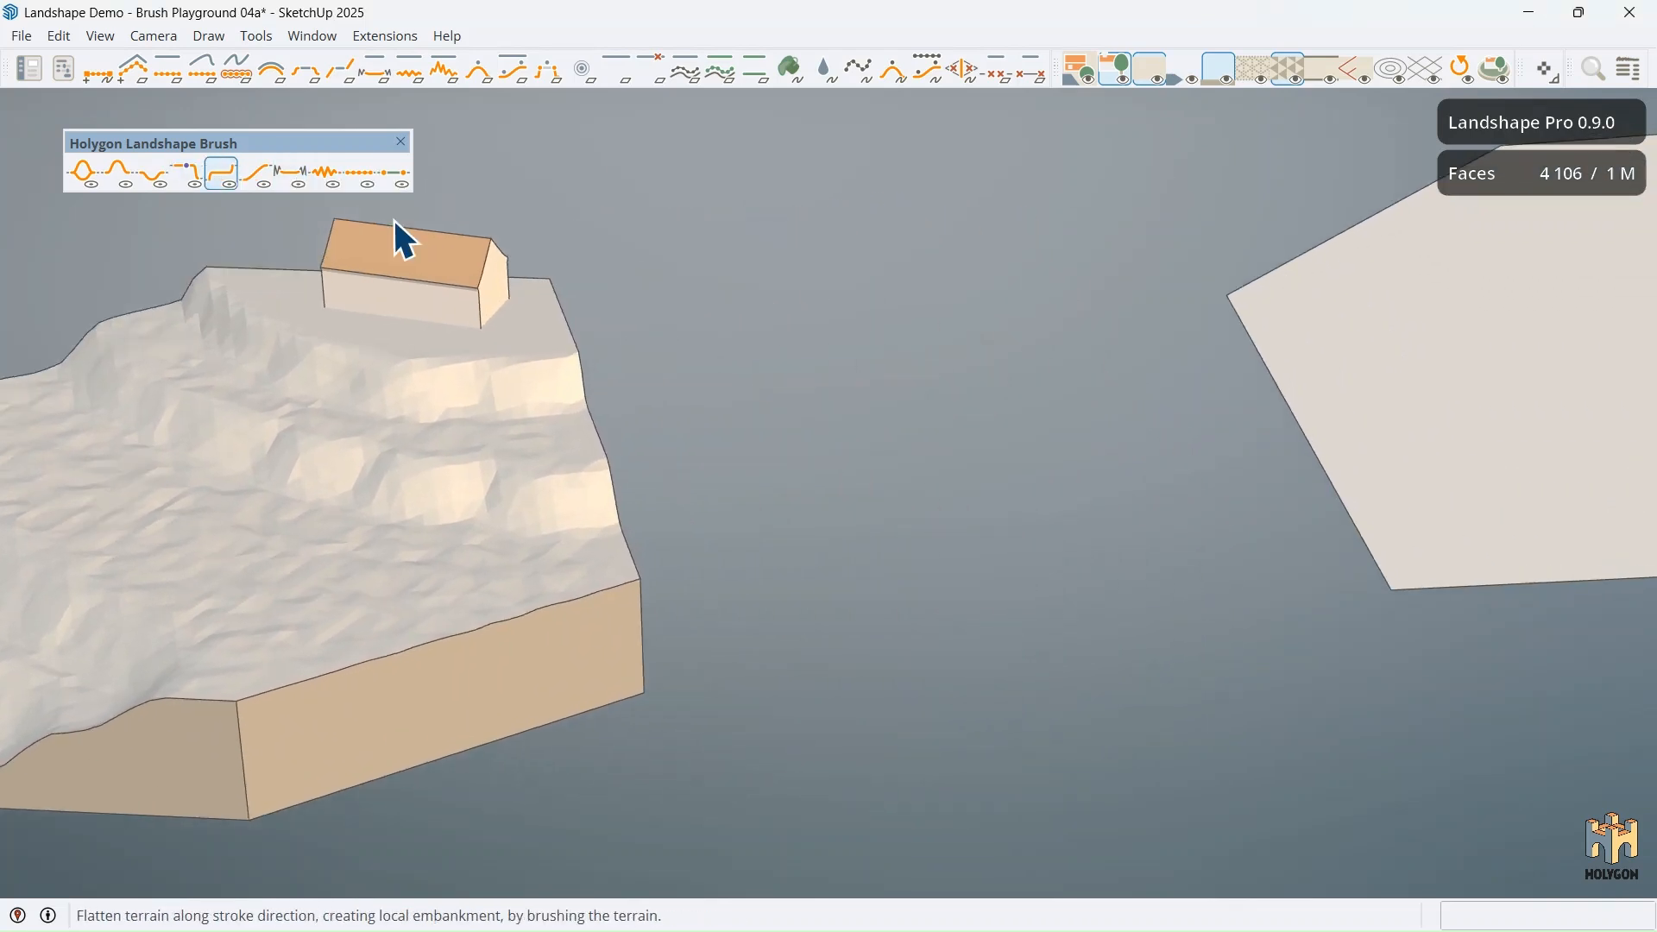
{"action": "middle_click_drag", "start_coordinate": [582, 261], "coordinate": [561, 266]}
{"action": "middle_click_drag", "start_coordinate": [710, 373], "coordinate": [698, 352]}
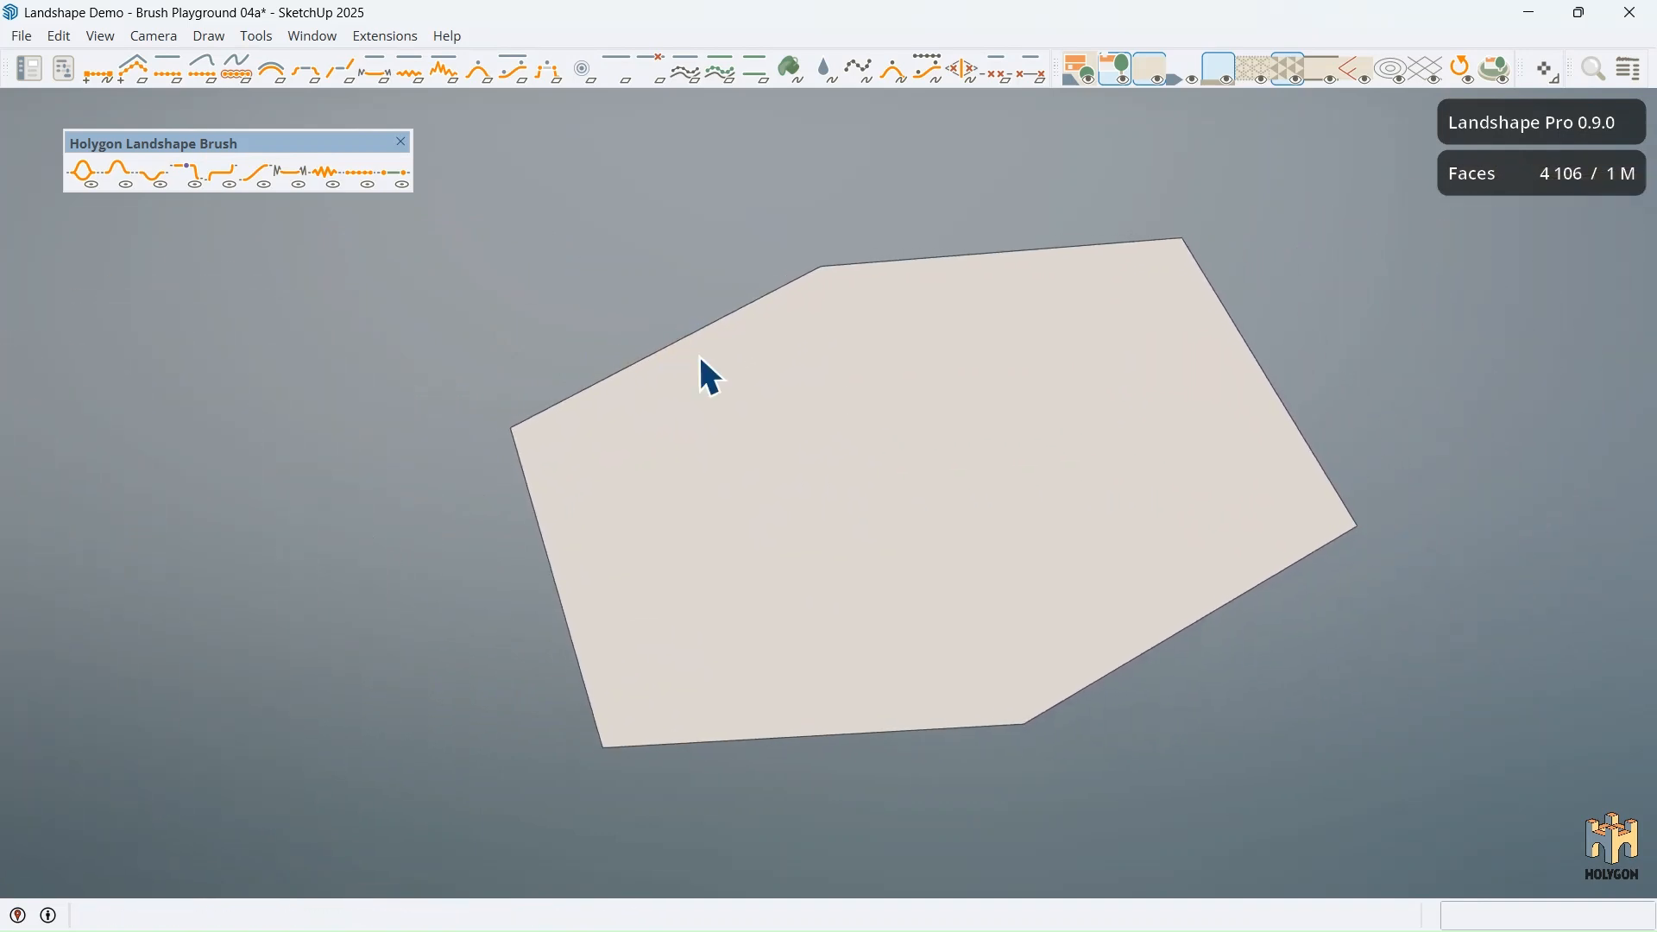
{"action": "mouse_move", "coordinate": [917, 413]}
{"action": "middle_mouse_down"}
{"action": "mouse_move", "coordinate": [858, 385]}
{"action": "mouse_move", "coordinate": [1091, 432]}
{"action": "middle_mouse_up"}
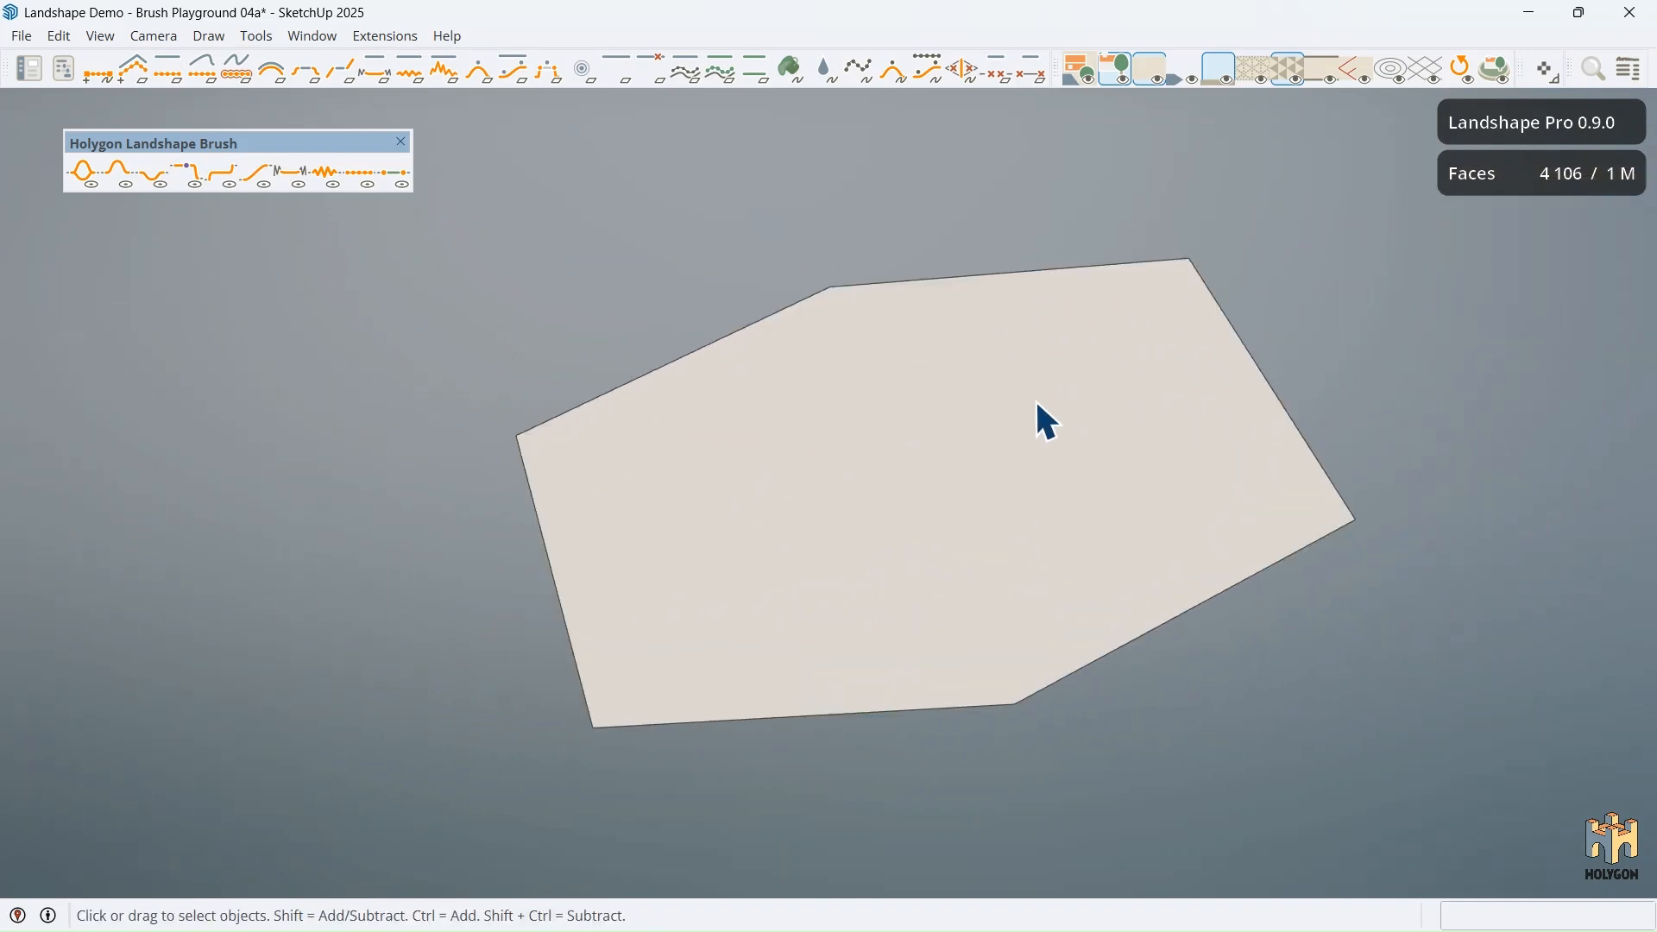
{"action": "left_click", "coordinate": [882, 442]}
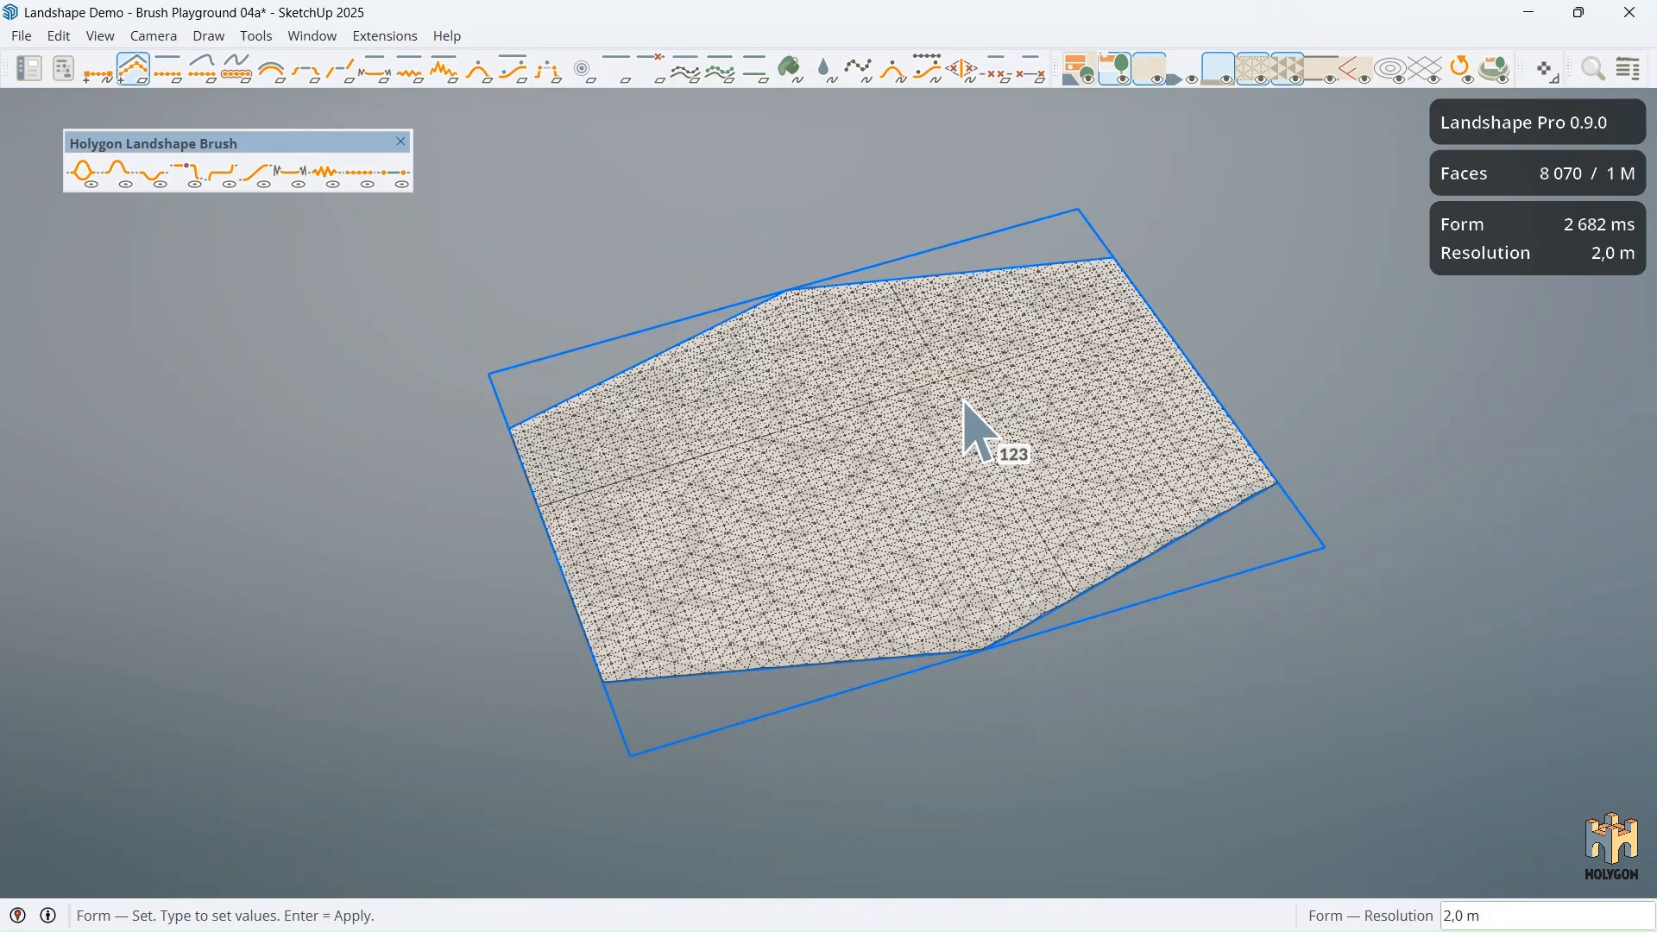
{"action": "middle_click_drag", "start_coordinate": [1006, 436], "coordinate": [993, 398]}
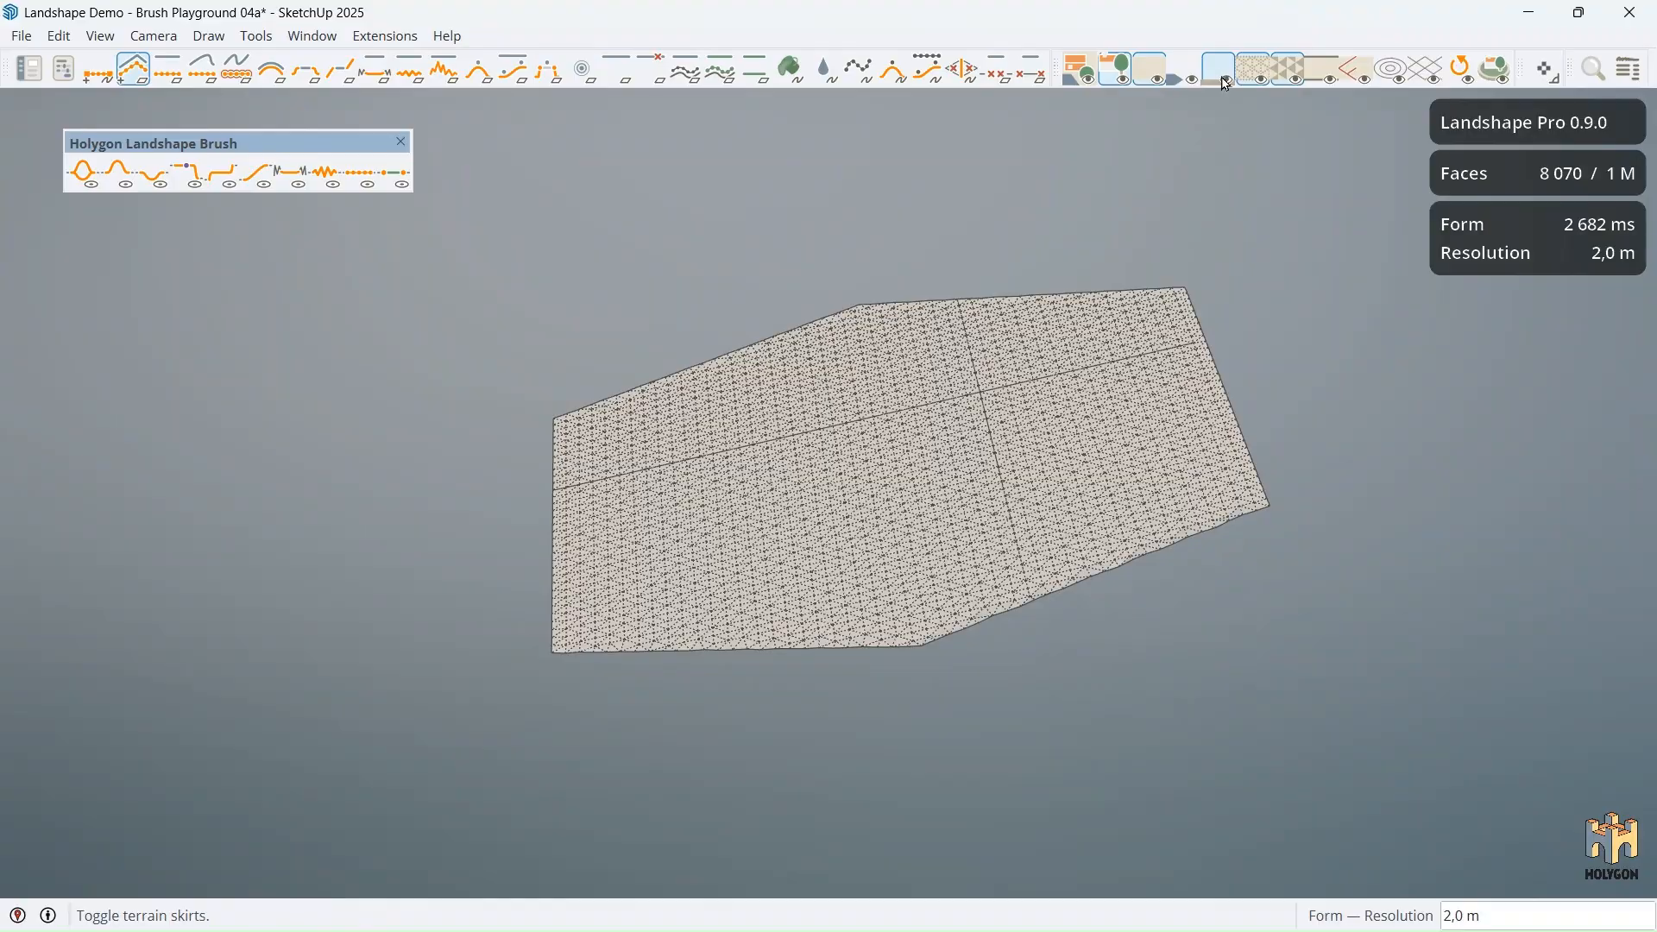
{"action": "left_click", "coordinate": [1226, 84]}
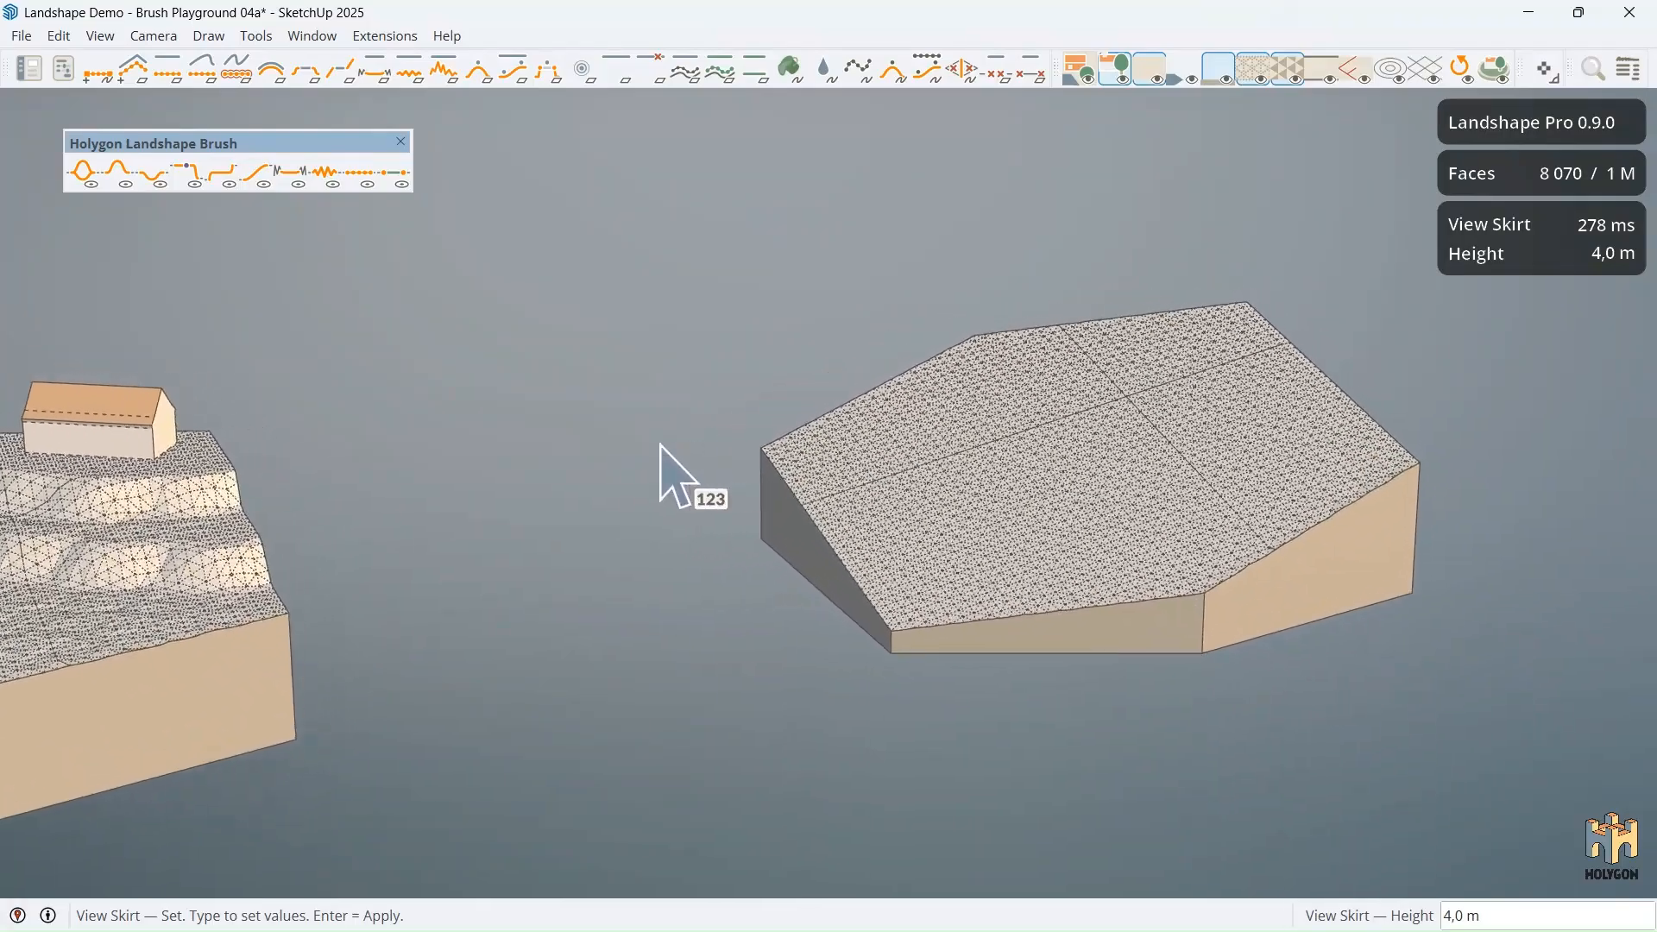
Step: Set up the Level brush with a 24.9 m radius and sample the height at the building's base corner on the first terrain
{"action": "left_click", "coordinate": [187, 172]}
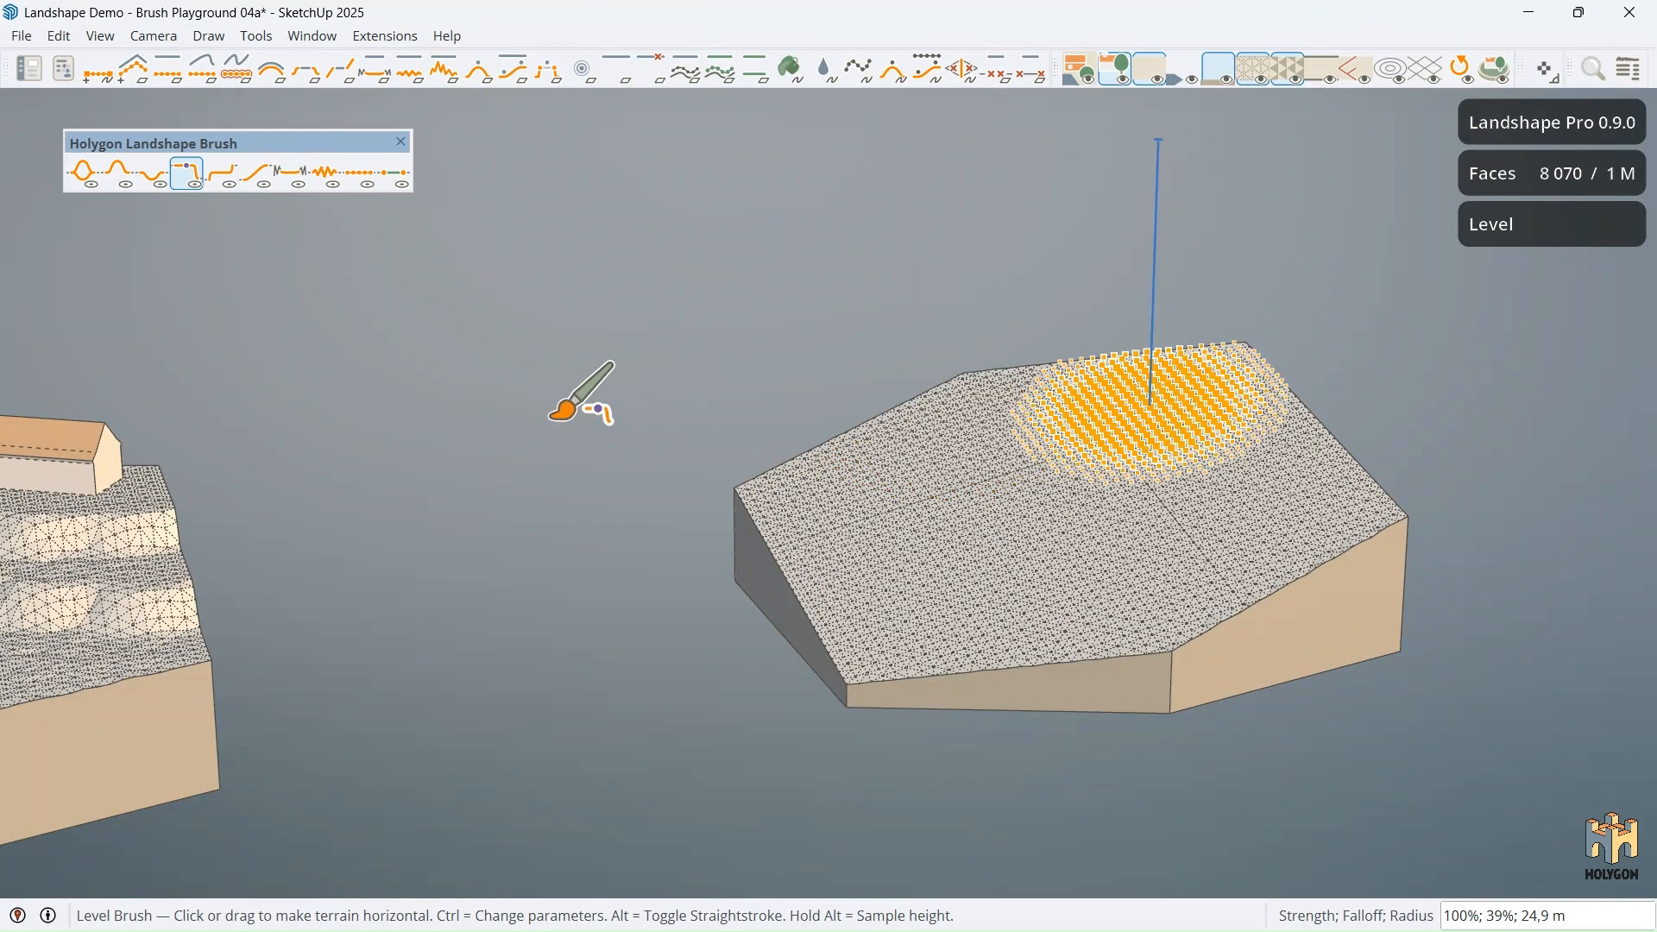
{"action": "scroll", "coordinate": [93, 480], "scroll_direction": "up", "scroll_amount": 1}
{"action": "scroll", "coordinate": [94, 480], "scroll_direction": "up", "scroll_amount": 3}
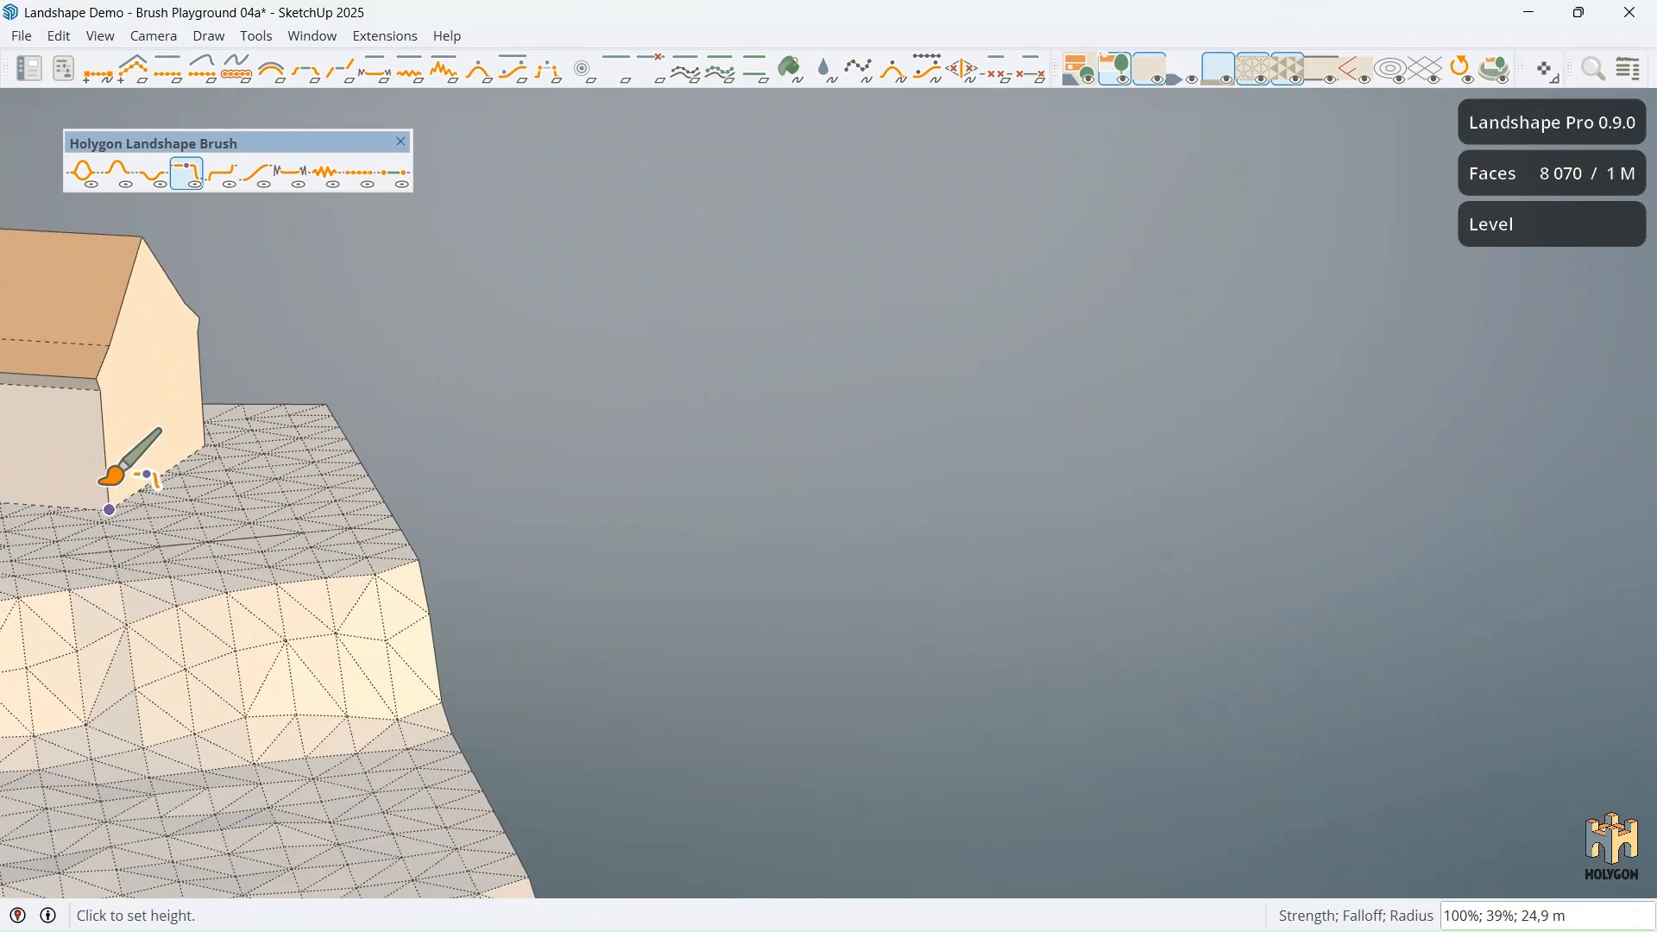
{"action": "left_click", "coordinate": [112, 516], "text": "alt"}
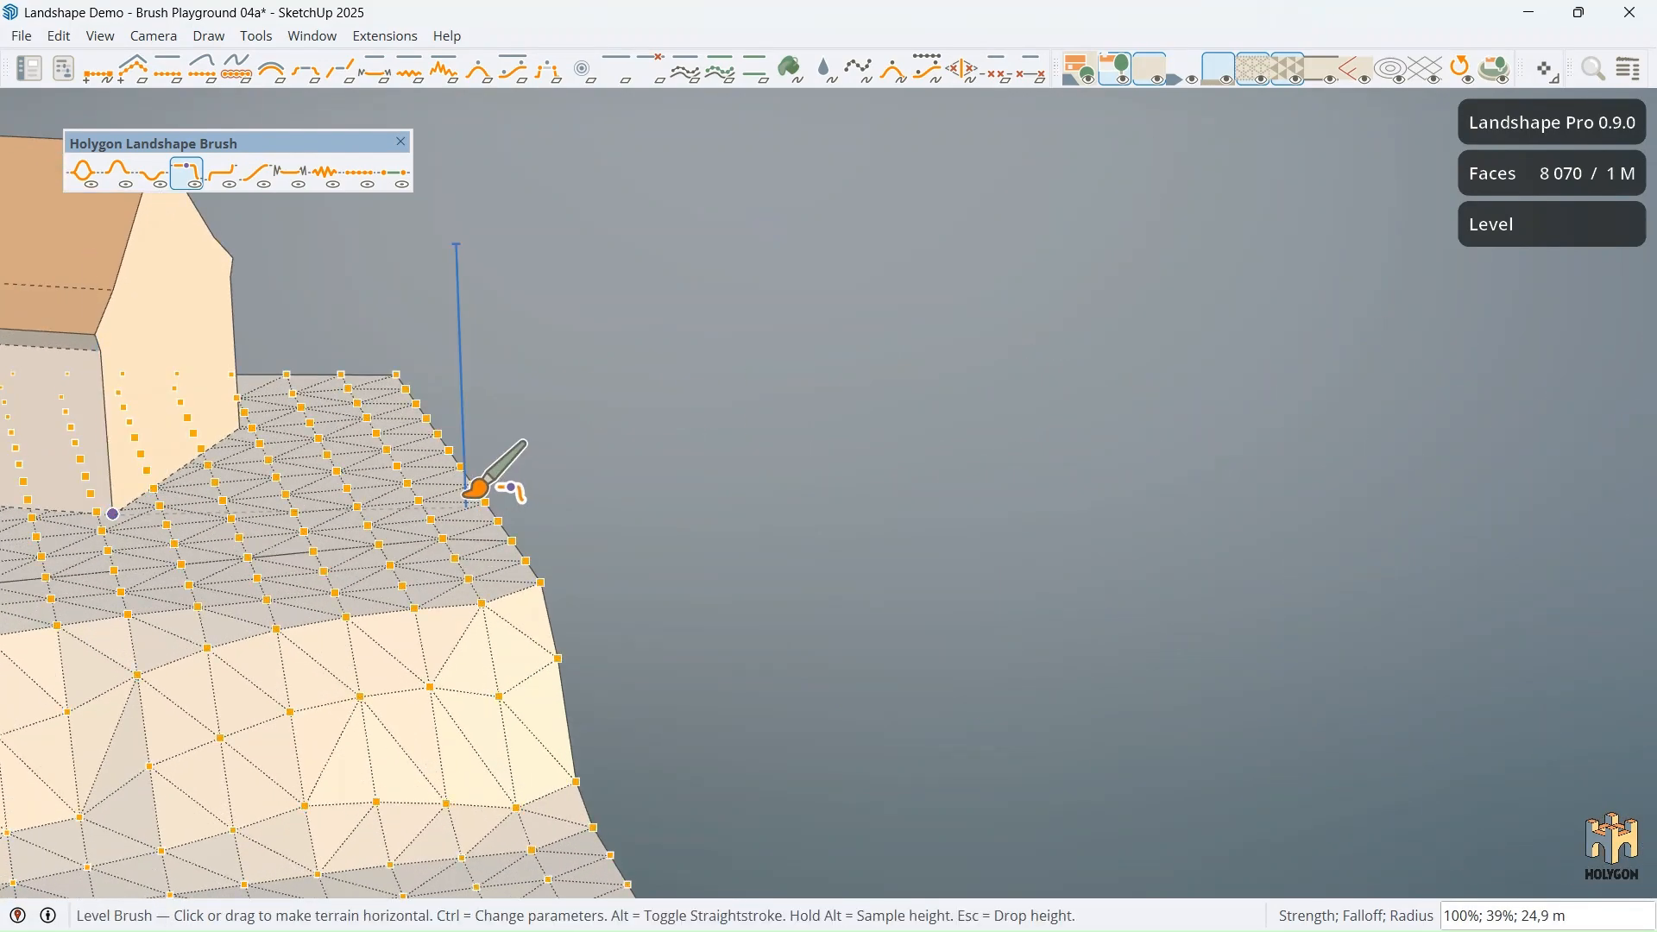
{"action": "scroll", "coordinate": [464, 497], "scroll_direction": "down", "scroll_amount": 3}
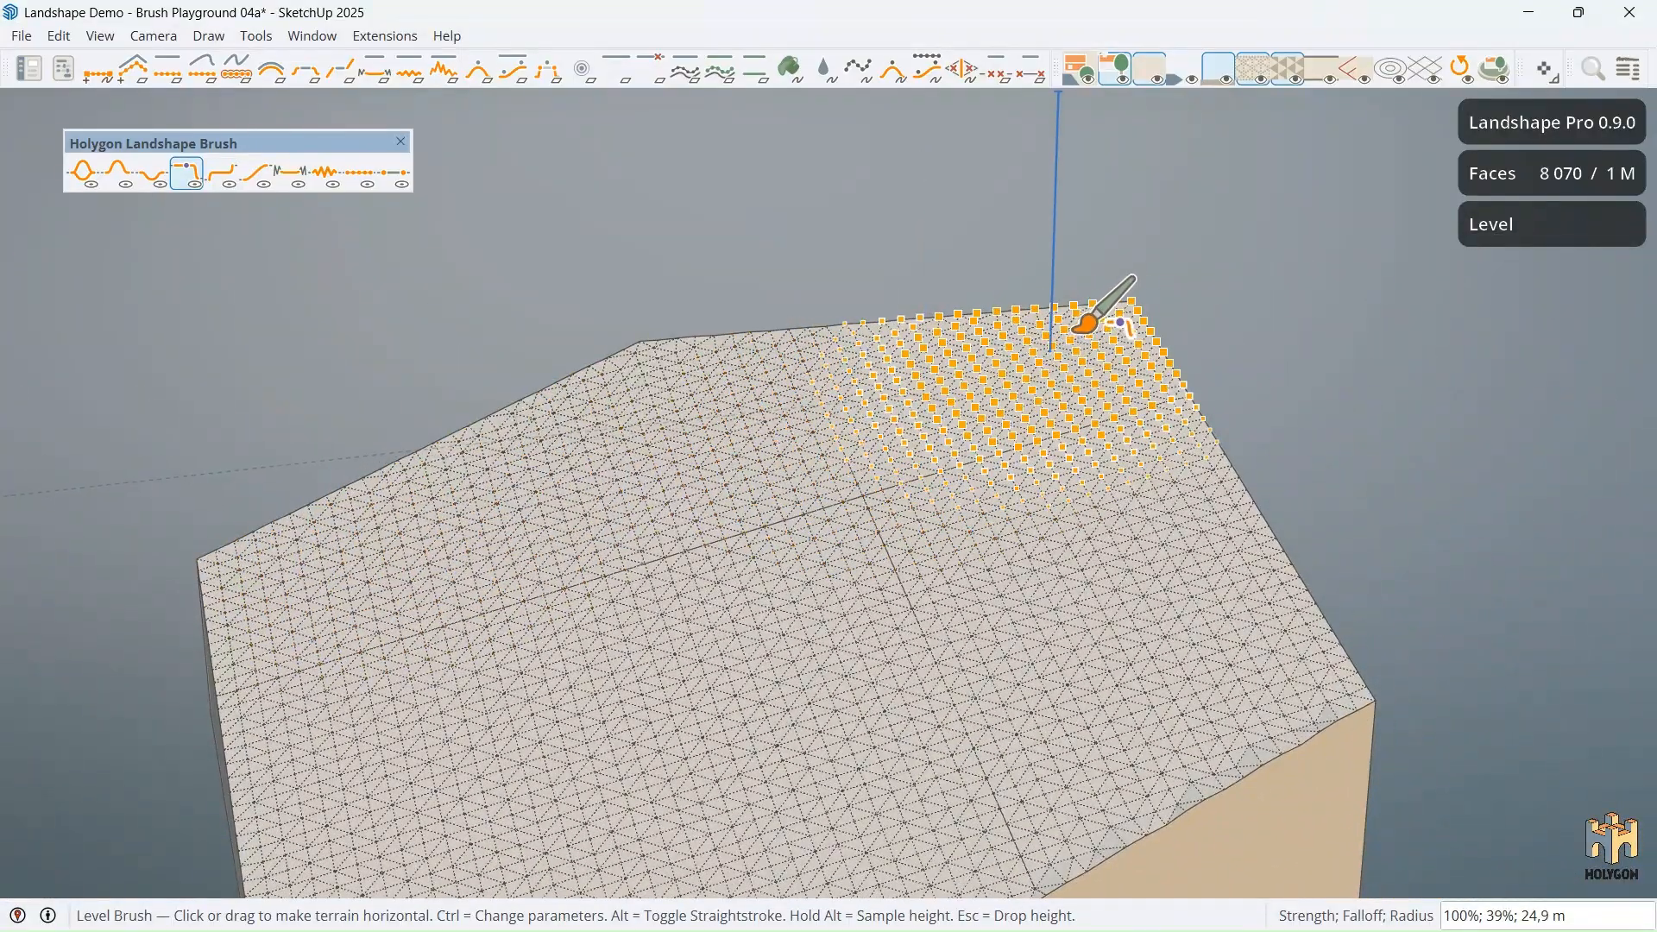
Step: Hide the terrain skirts and level the second terrain's far corner and adjoining edge into a flat plateau at the sampled height
{"action": "left_click", "coordinate": [1224, 83]}
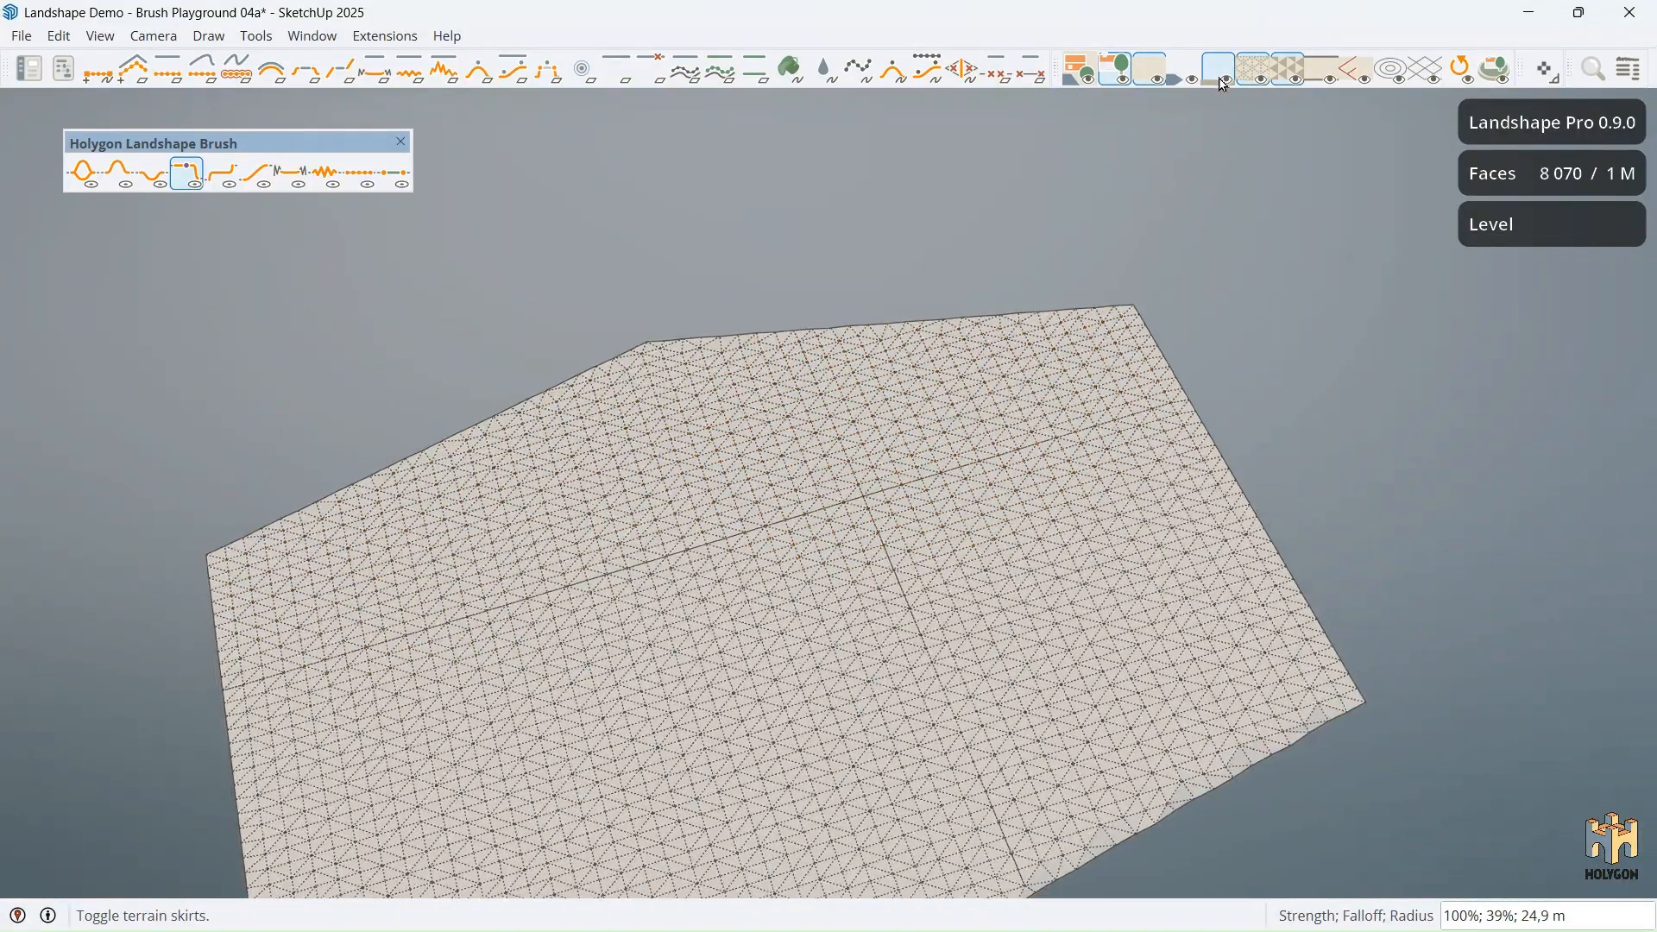
{"action": "mouse_move", "coordinate": [1118, 404]}
{"action": "left_mouse_down"}
{"action": "mouse_move", "coordinate": [1122, 390]}
{"action": "mouse_move", "coordinate": [899, 330]}
{"action": "mouse_move", "coordinate": [890, 311]}
{"action": "mouse_move", "coordinate": [1040, 418]}
{"action": "left_mouse_up"}
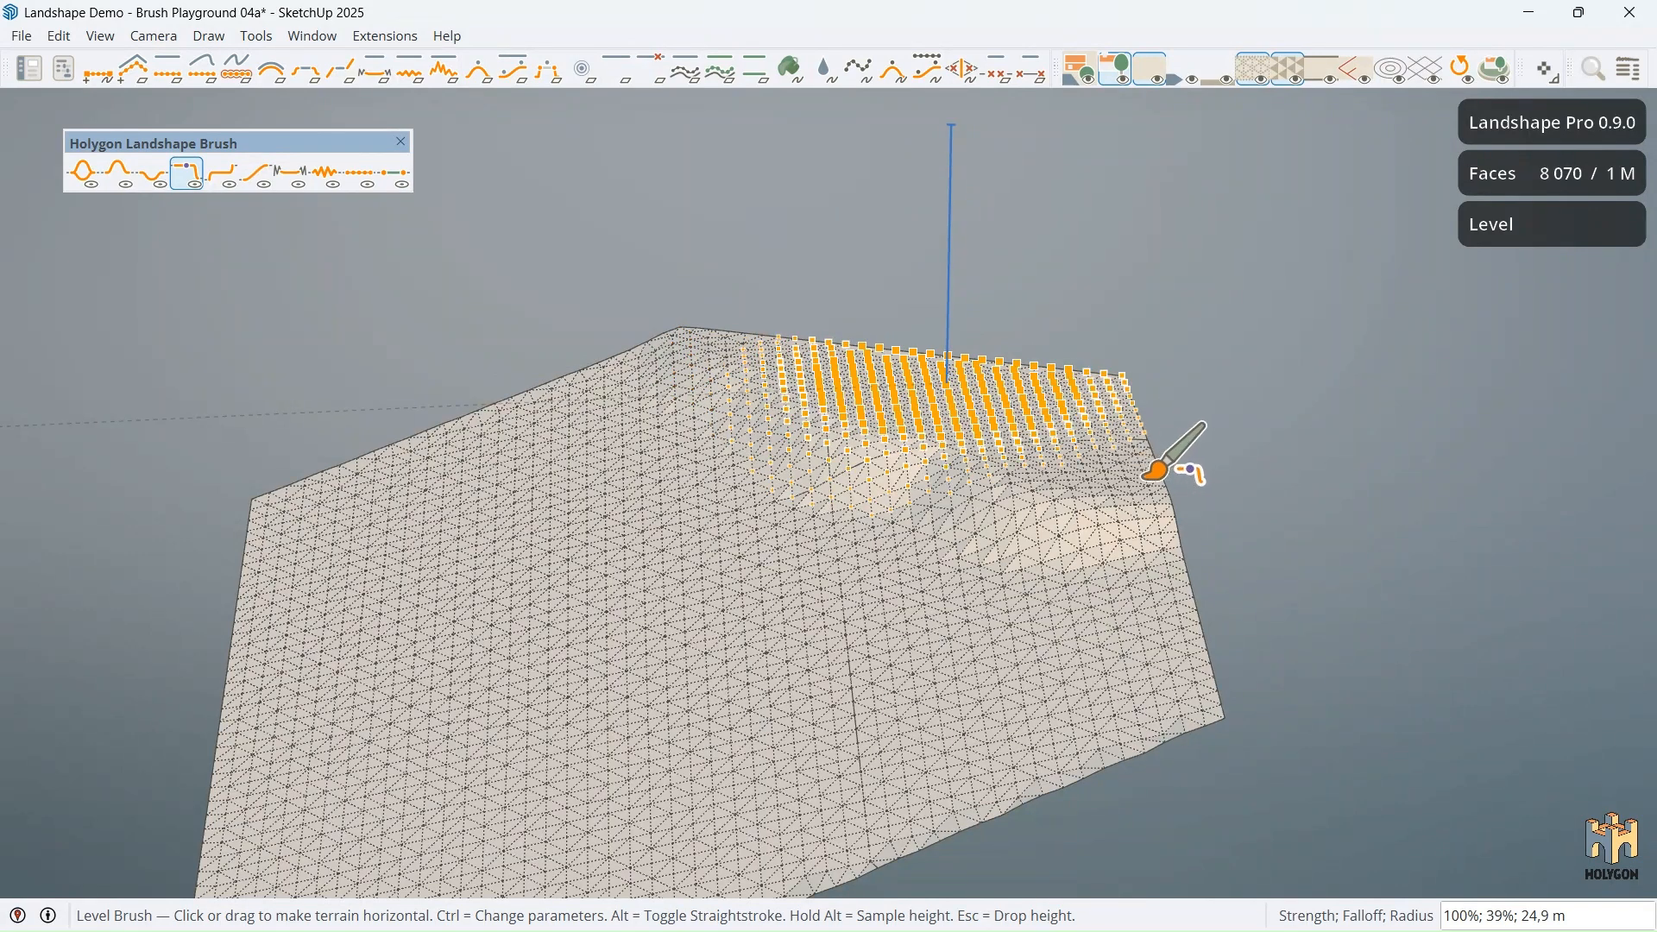
{"action": "left_click_drag", "start_coordinate": [950, 380], "coordinate": [1035, 429]}
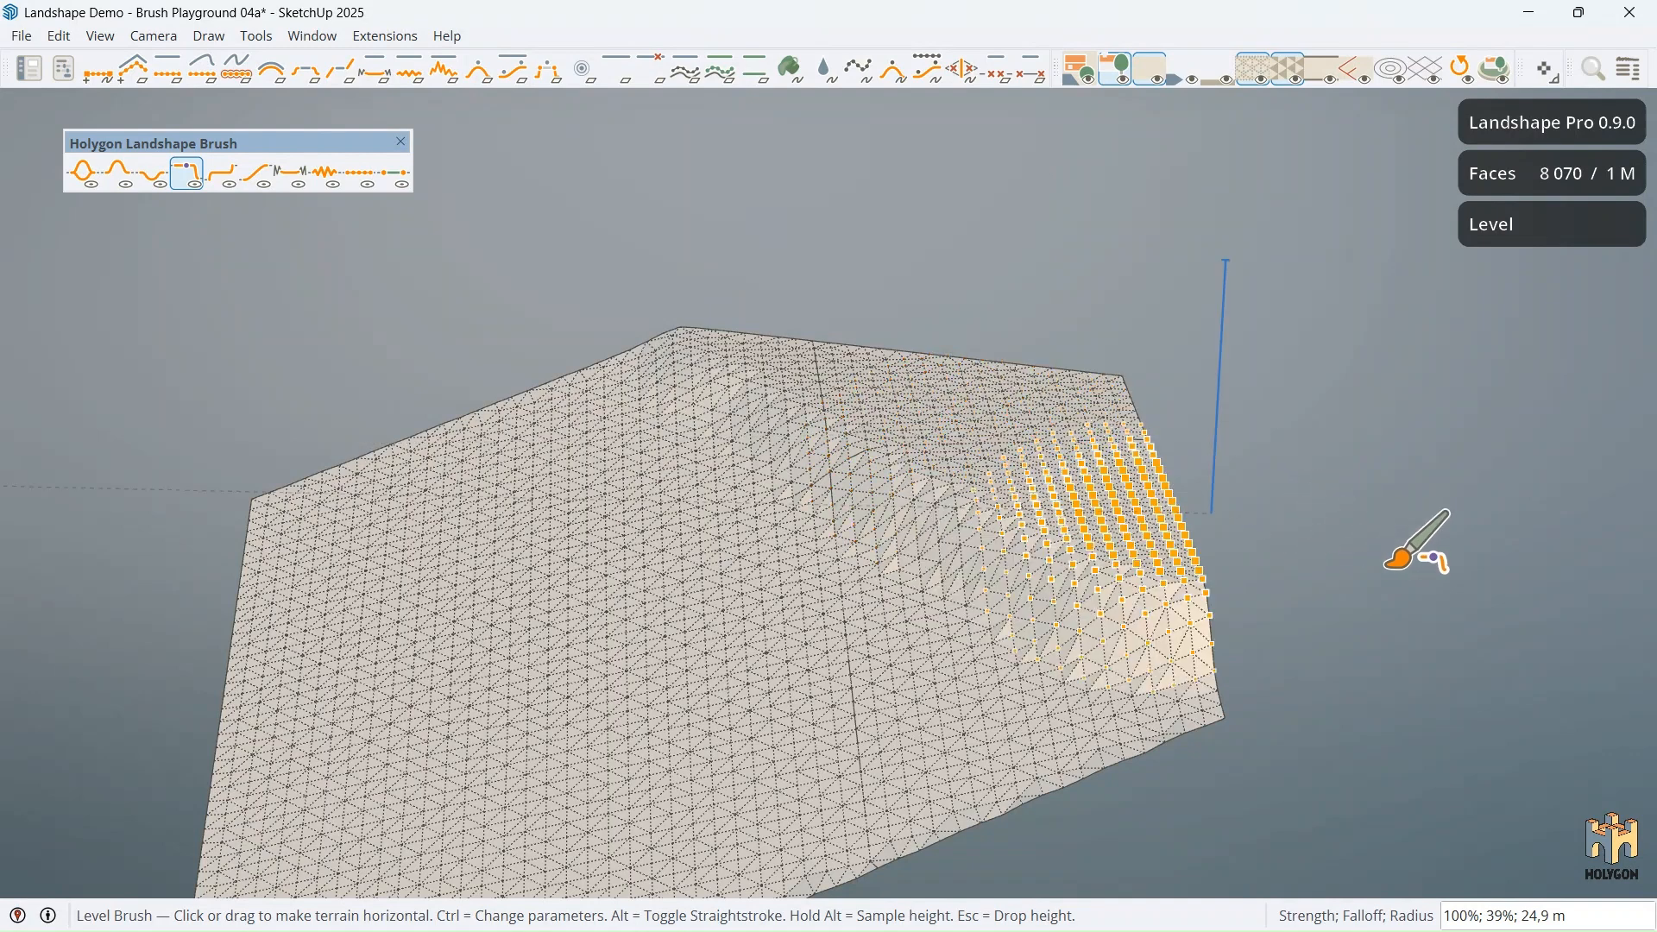
Step: Copy the building from the first terrain onto the second terrain's levelled plateau with Place, turning it roughly parallel to the slope
{"action": "middle_click_drag", "start_coordinate": [1393, 567], "coordinate": [1405, 530]}
{"action": "scroll", "coordinate": [1400, 447], "scroll_direction": "down", "scroll_amount": 6}
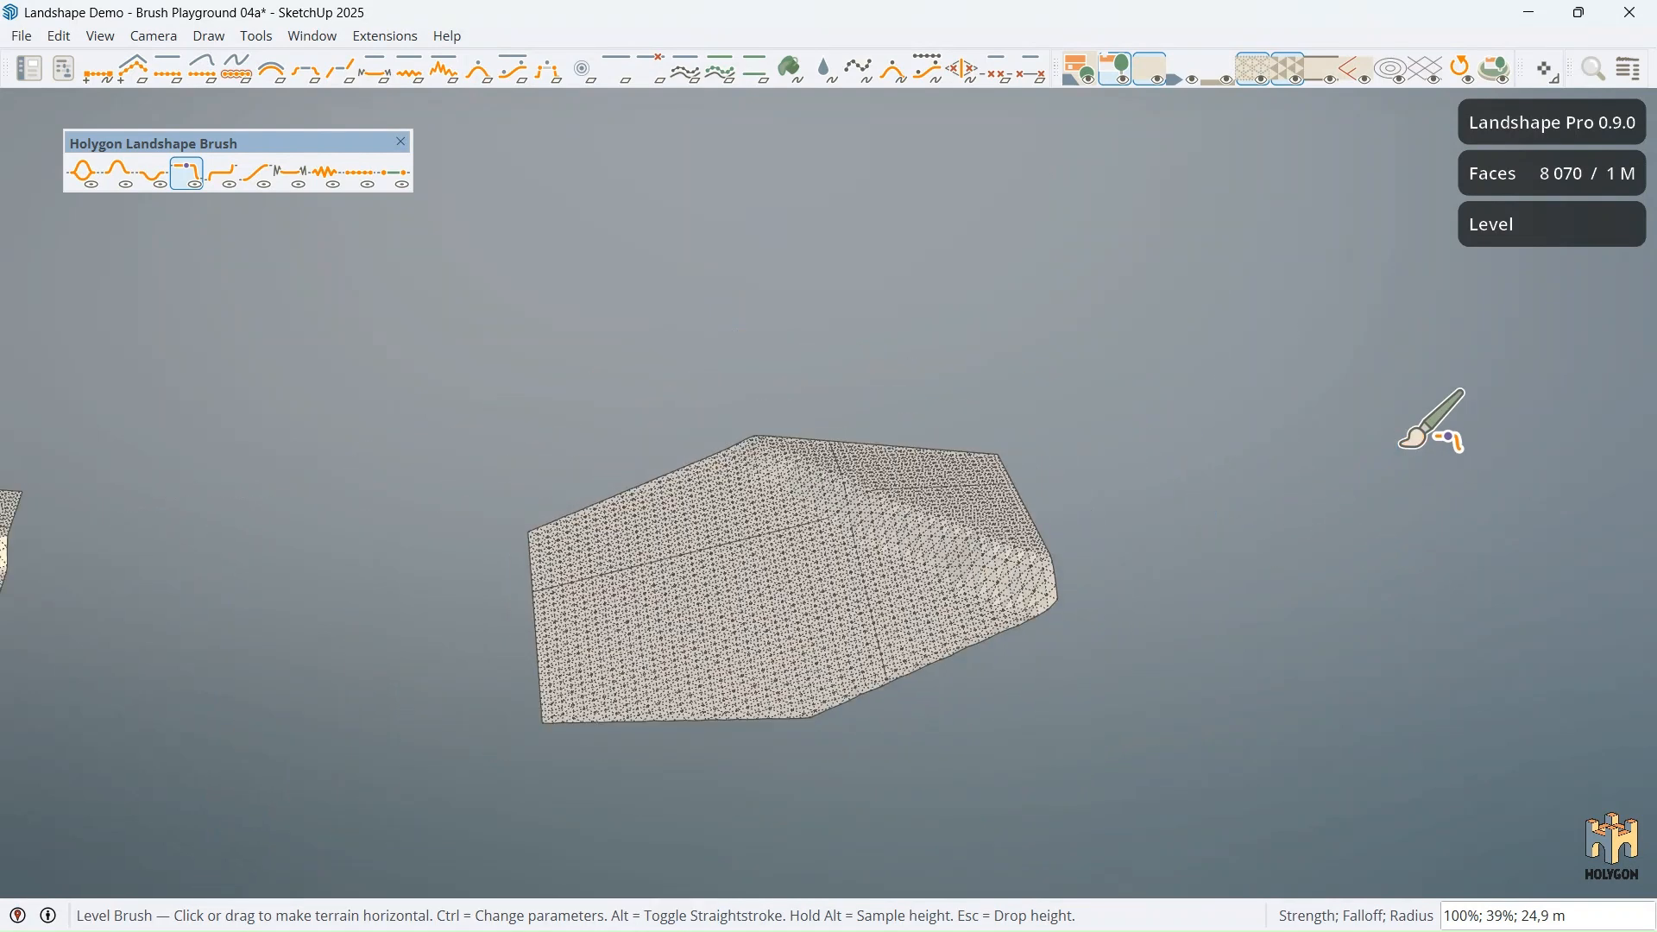
{"action": "middle_click_drag", "start_coordinate": [946, 308], "coordinate": [961, 319]}
{"action": "key", "text": "space"}
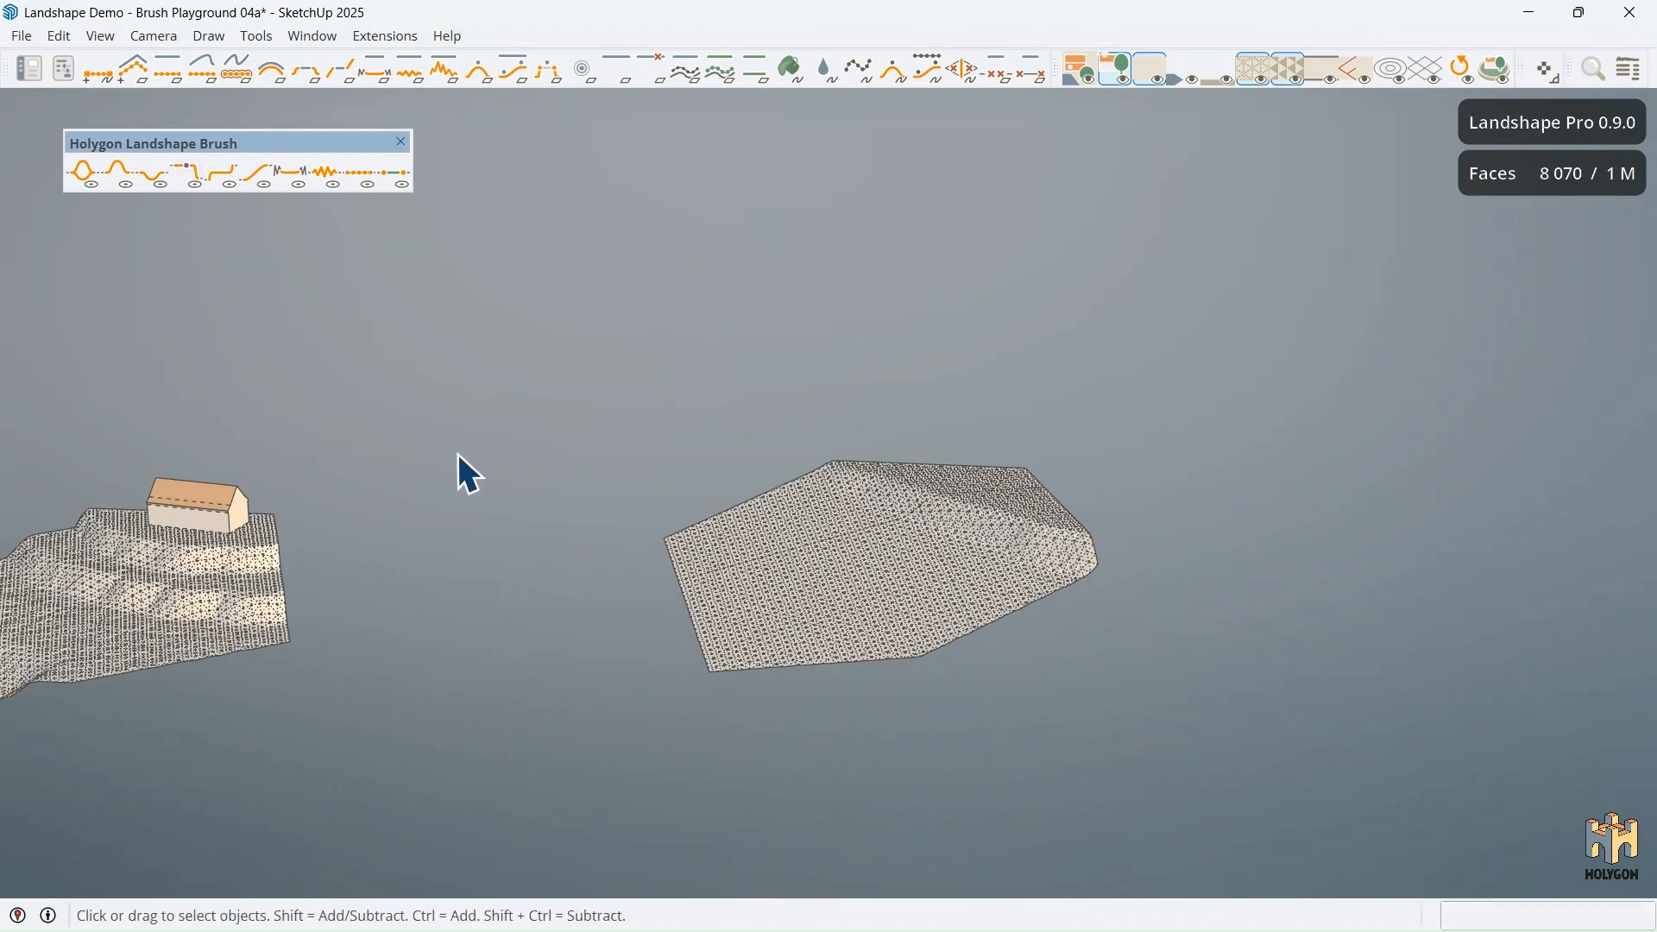
{"action": "left_click", "coordinate": [197, 519]}
{"action": "key", "text": "p"}
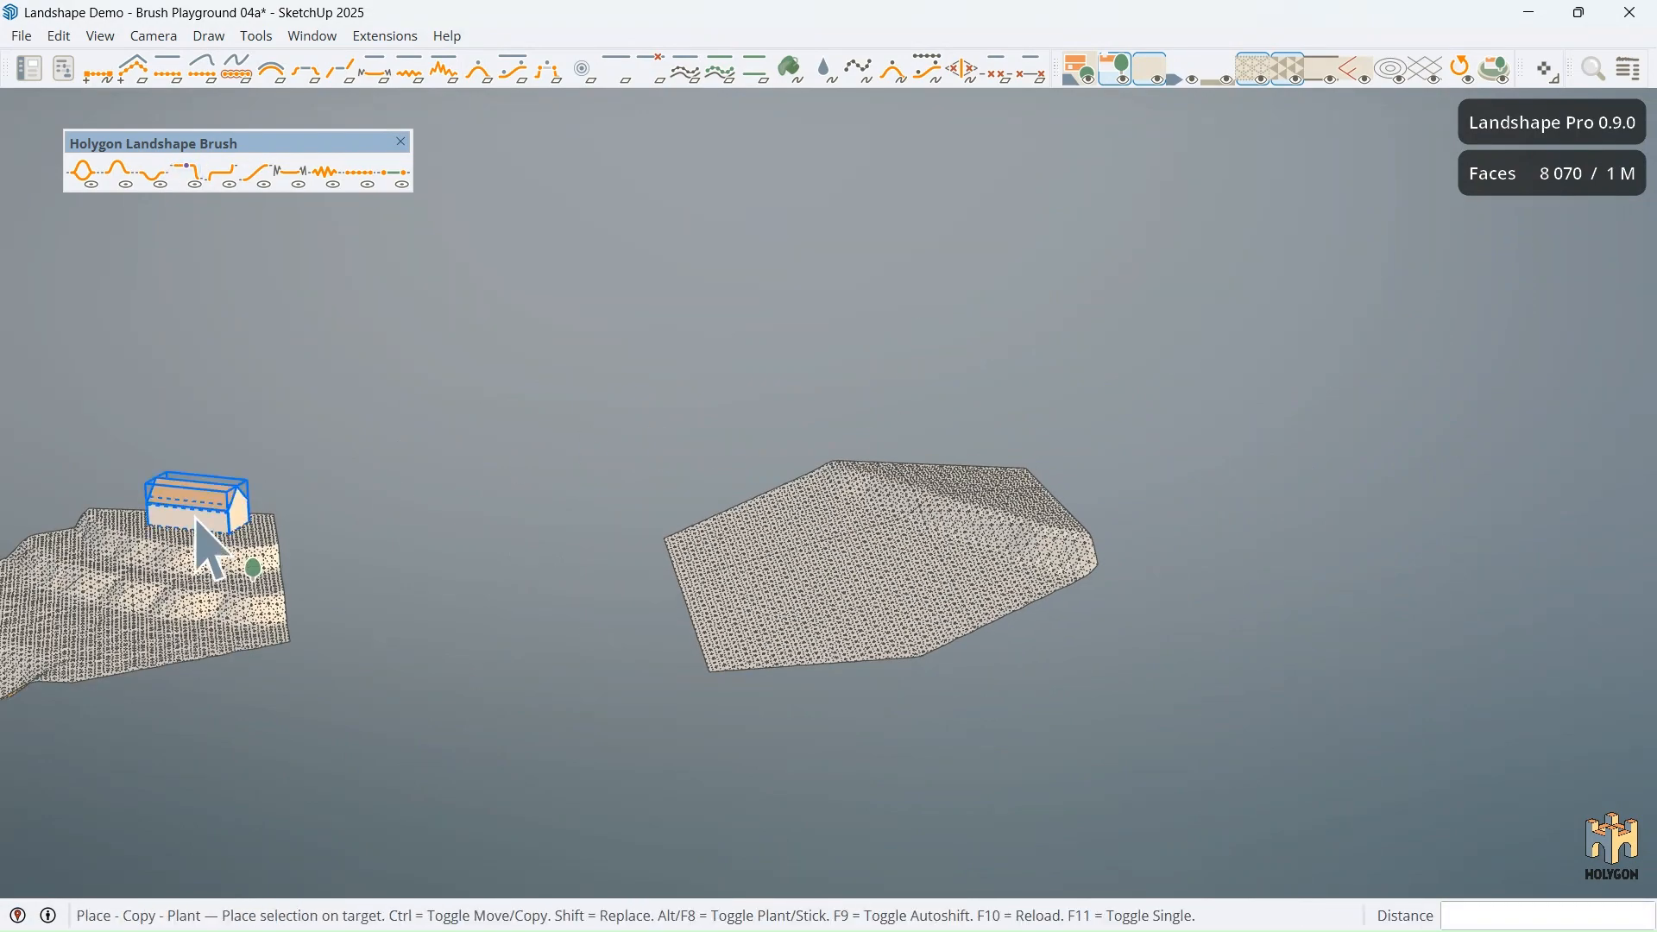
{"action": "key", "text": "ctrl"}
{"action": "middle_click_drag", "start_coordinate": [533, 433], "coordinate": [536, 431]}
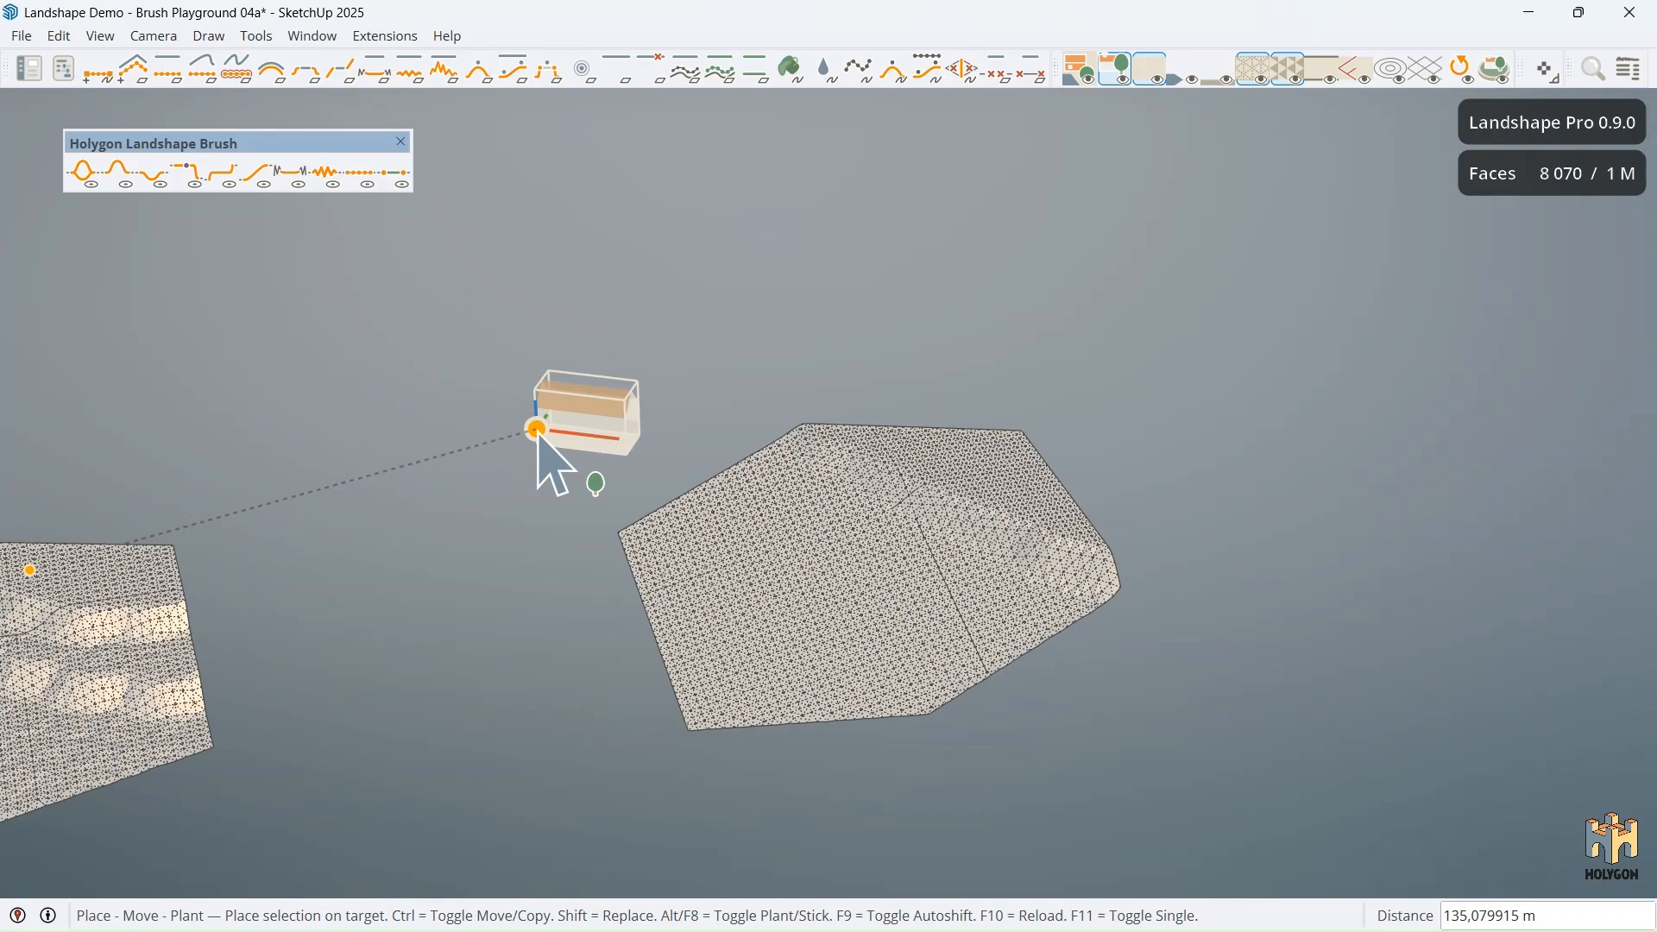
{"action": "key", "text": "ctrl"}
{"action": "scroll", "coordinate": [949, 490], "scroll_direction": "up", "scroll_amount": 5}
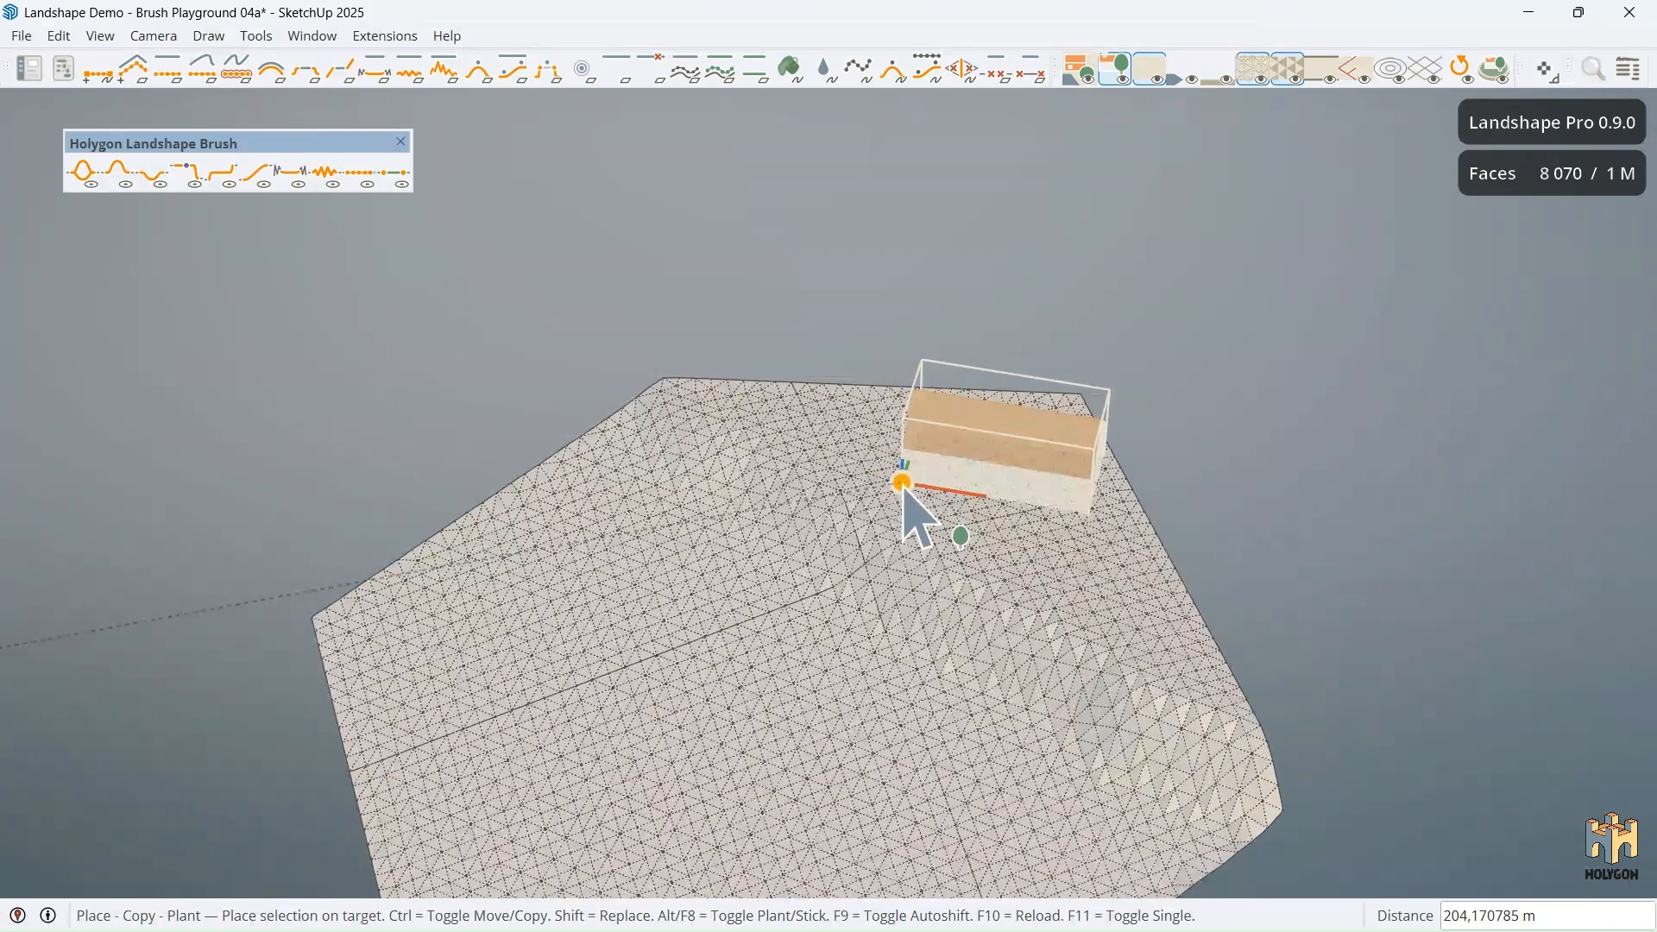
{"action": "left_click_drag", "start_coordinate": [941, 508], "coordinate": [1073, 554]}
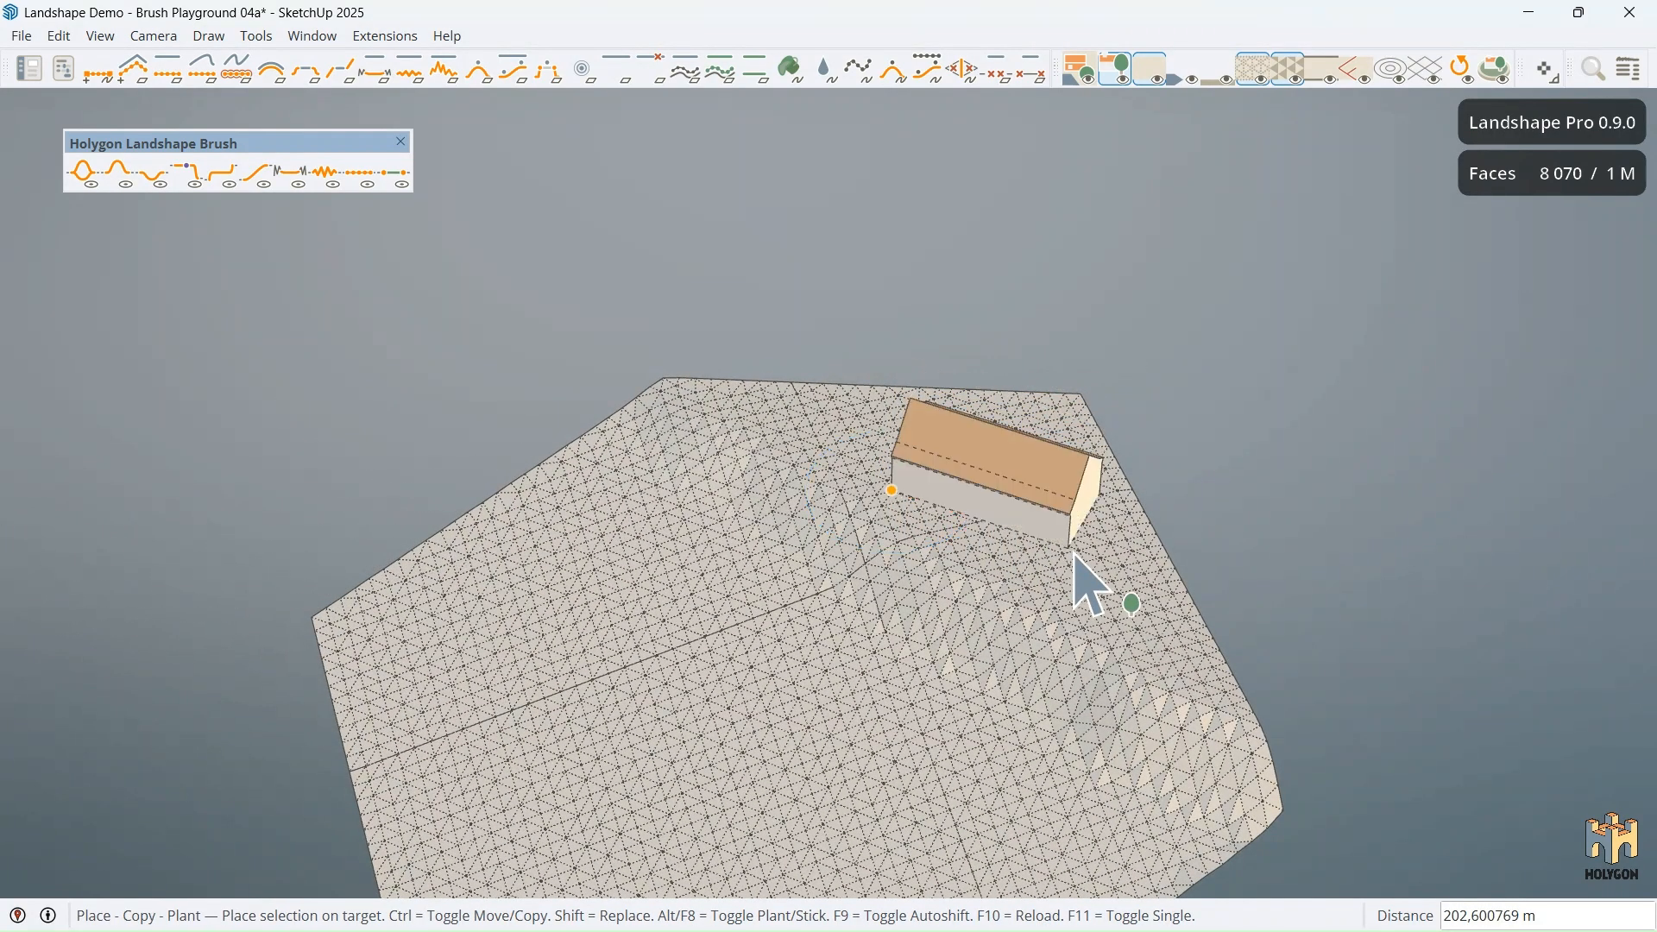
{"action": "key", "text": "space"}
Step: Hide the terrain mesh edges and show the terrain skirts at 4.0 m height
{"action": "middle_click_drag", "start_coordinate": [1250, 494], "coordinate": [1255, 488]}
{"action": "key", "text": "alt+h"}
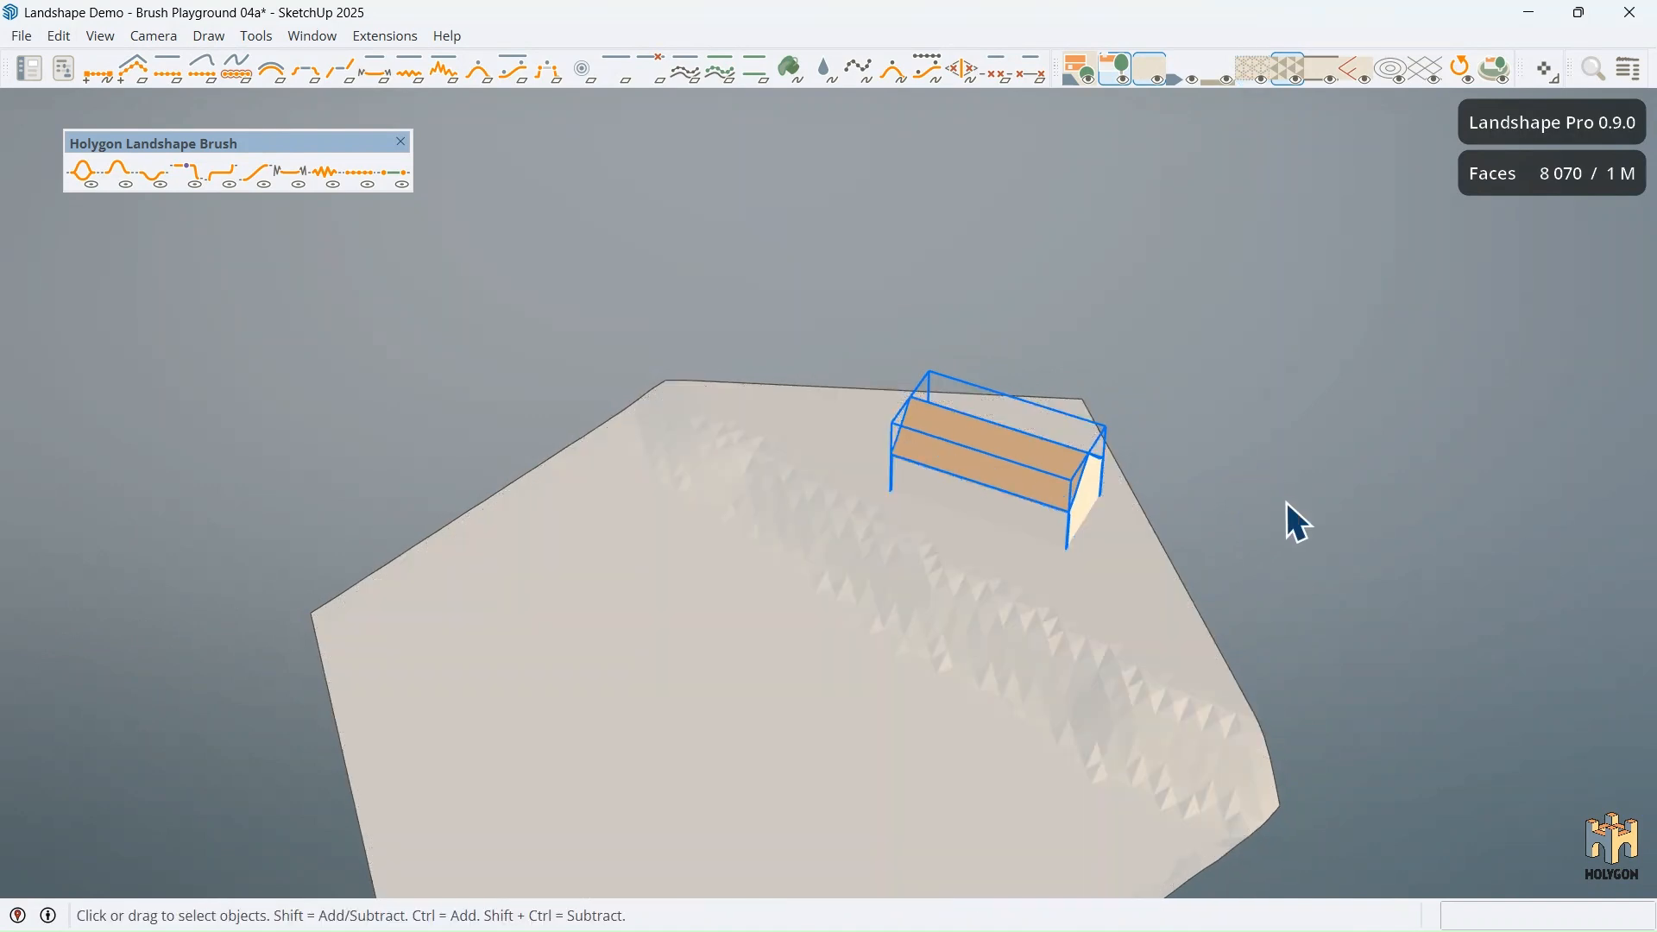
{"action": "scroll", "coordinate": [1287, 501], "scroll_direction": "down", "scroll_amount": 4}
{"action": "left_click", "coordinate": [1230, 74]}
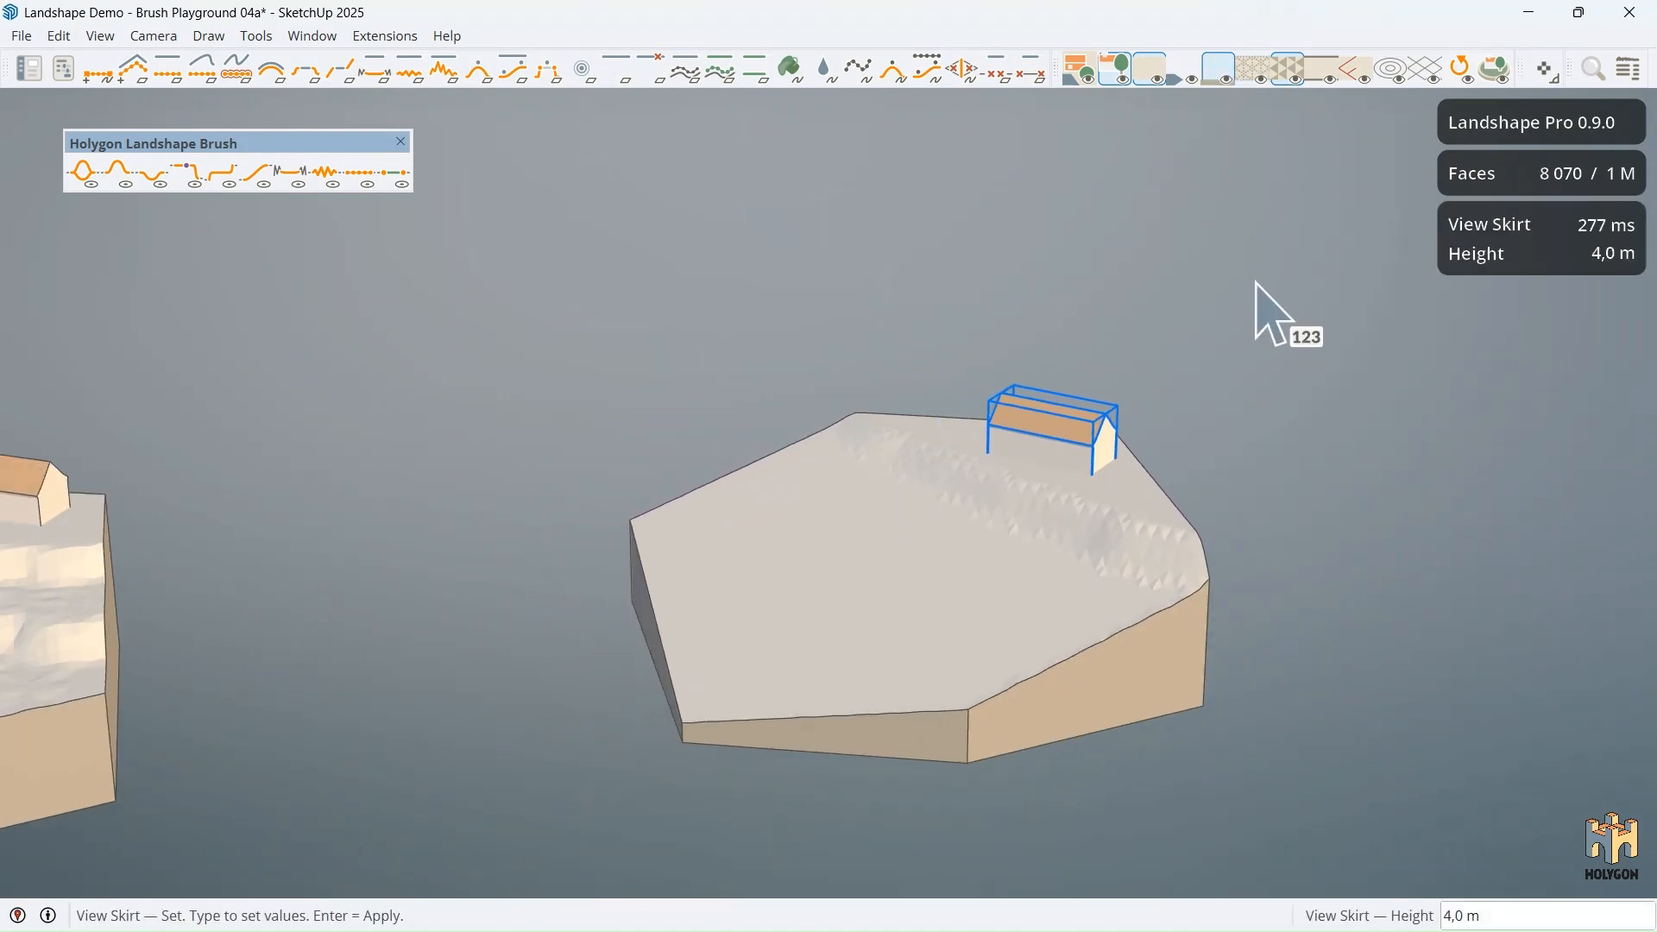
Step: Examine both terrains with their buildings, focusing on the jagged embankment below the second terrain's plateau
{"action": "middle_click_drag", "start_coordinate": [846, 458], "coordinate": [730, 434]}
{"action": "middle_click_drag", "start_coordinate": [286, 415], "coordinate": [1262, 517]}
{"action": "scroll", "coordinate": [1136, 454], "scroll_direction": "up", "scroll_amount": 5}
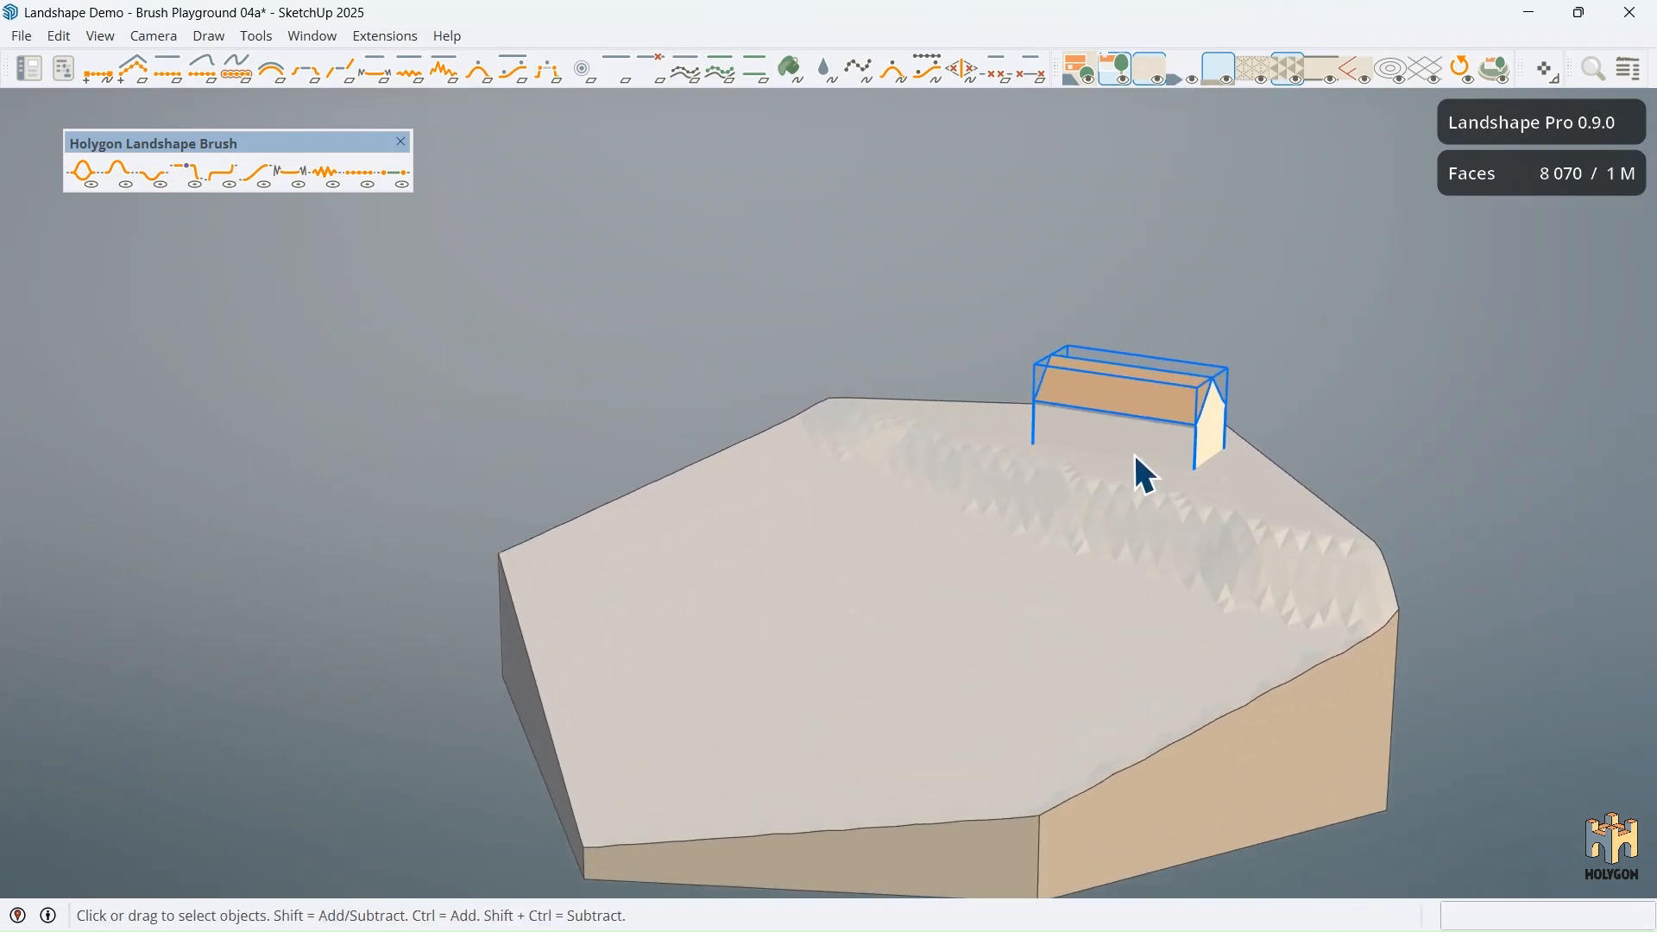
{"action": "scroll", "coordinate": [1148, 454], "scroll_direction": "down", "scroll_amount": 3}
{"action": "middle_click_drag", "start_coordinate": [1151, 469], "coordinate": [1290, 427]}
{"action": "scroll", "coordinate": [1303, 445], "scroll_direction": "up", "scroll_amount": 5}
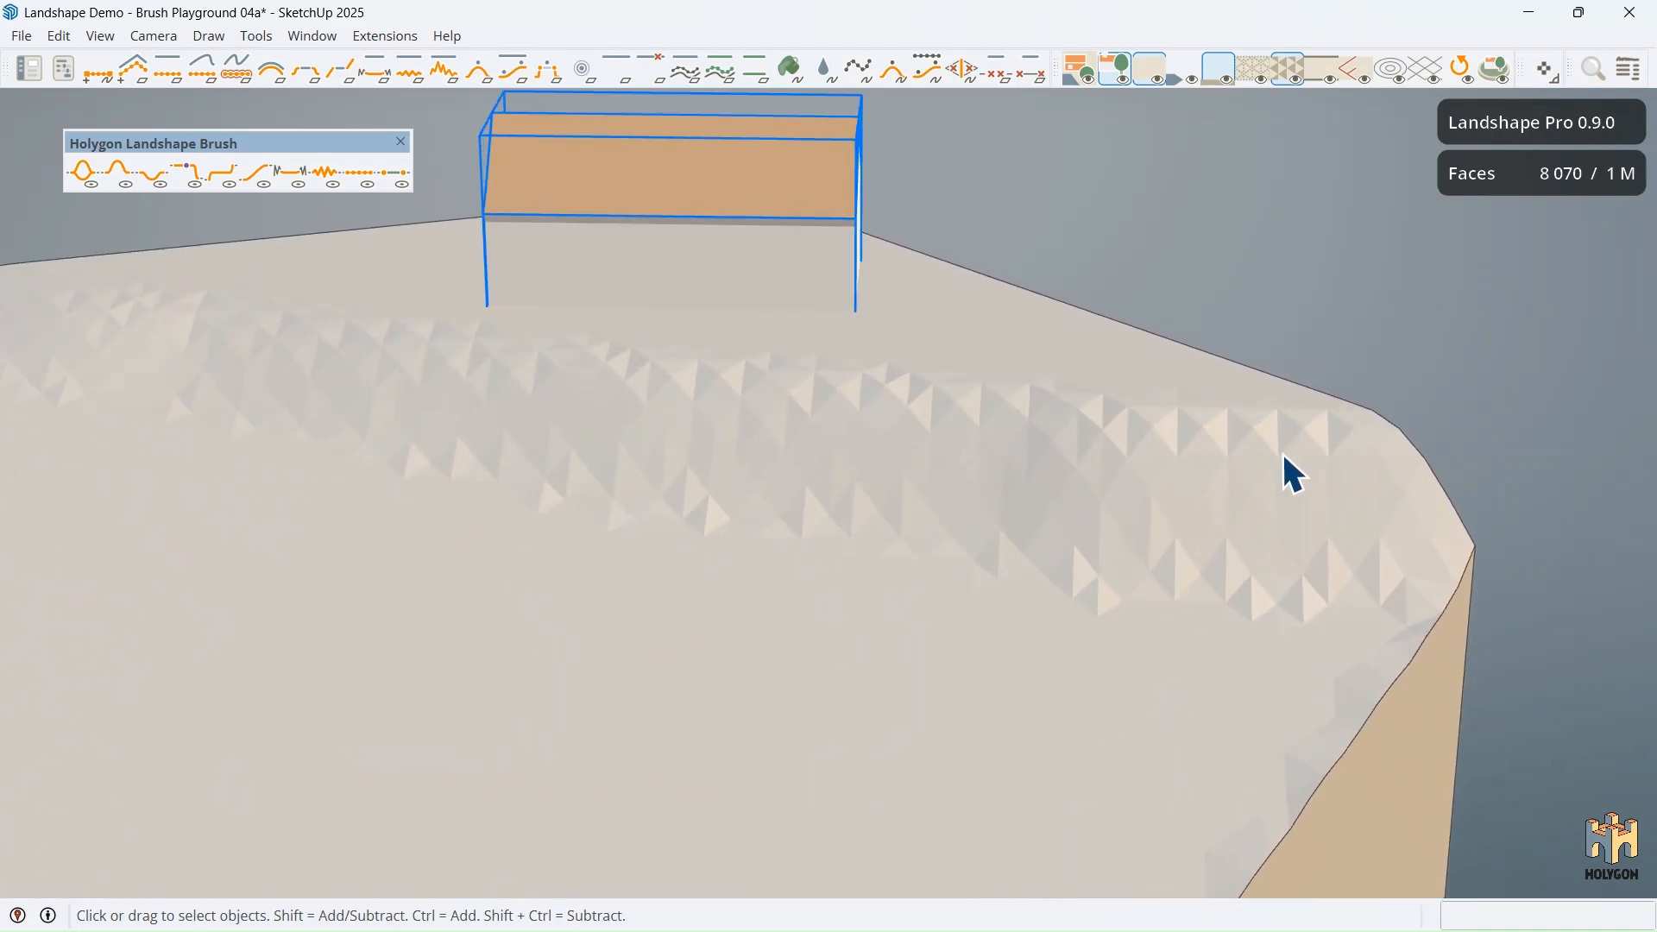
{"action": "scroll", "coordinate": [1157, 452], "scroll_direction": "down", "scroll_amount": 4}
{"action": "middle_click_drag", "start_coordinate": [1204, 453], "coordinate": [410, 460]}
{"action": "middle_click_drag", "start_coordinate": [722, 462], "coordinate": [1122, 462]}
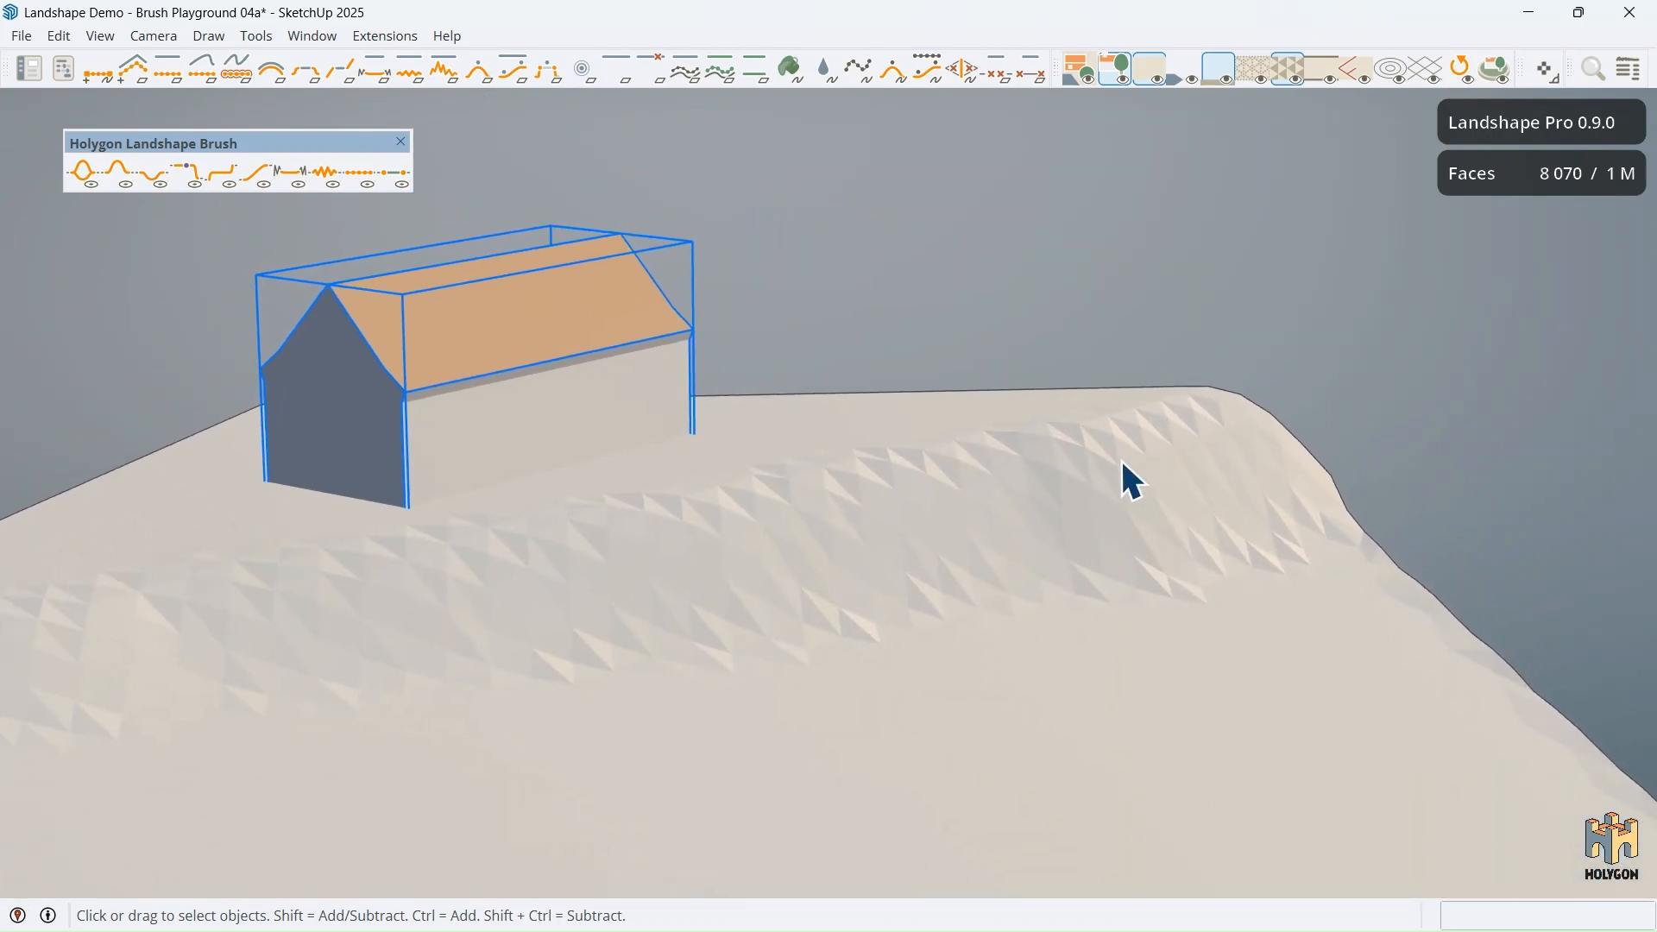
Step: Run Flip Jagged Diagonals on the second terrain to clean up its embankment, and deselect the terrain
{"action": "right_click", "coordinate": [1126, 454]}
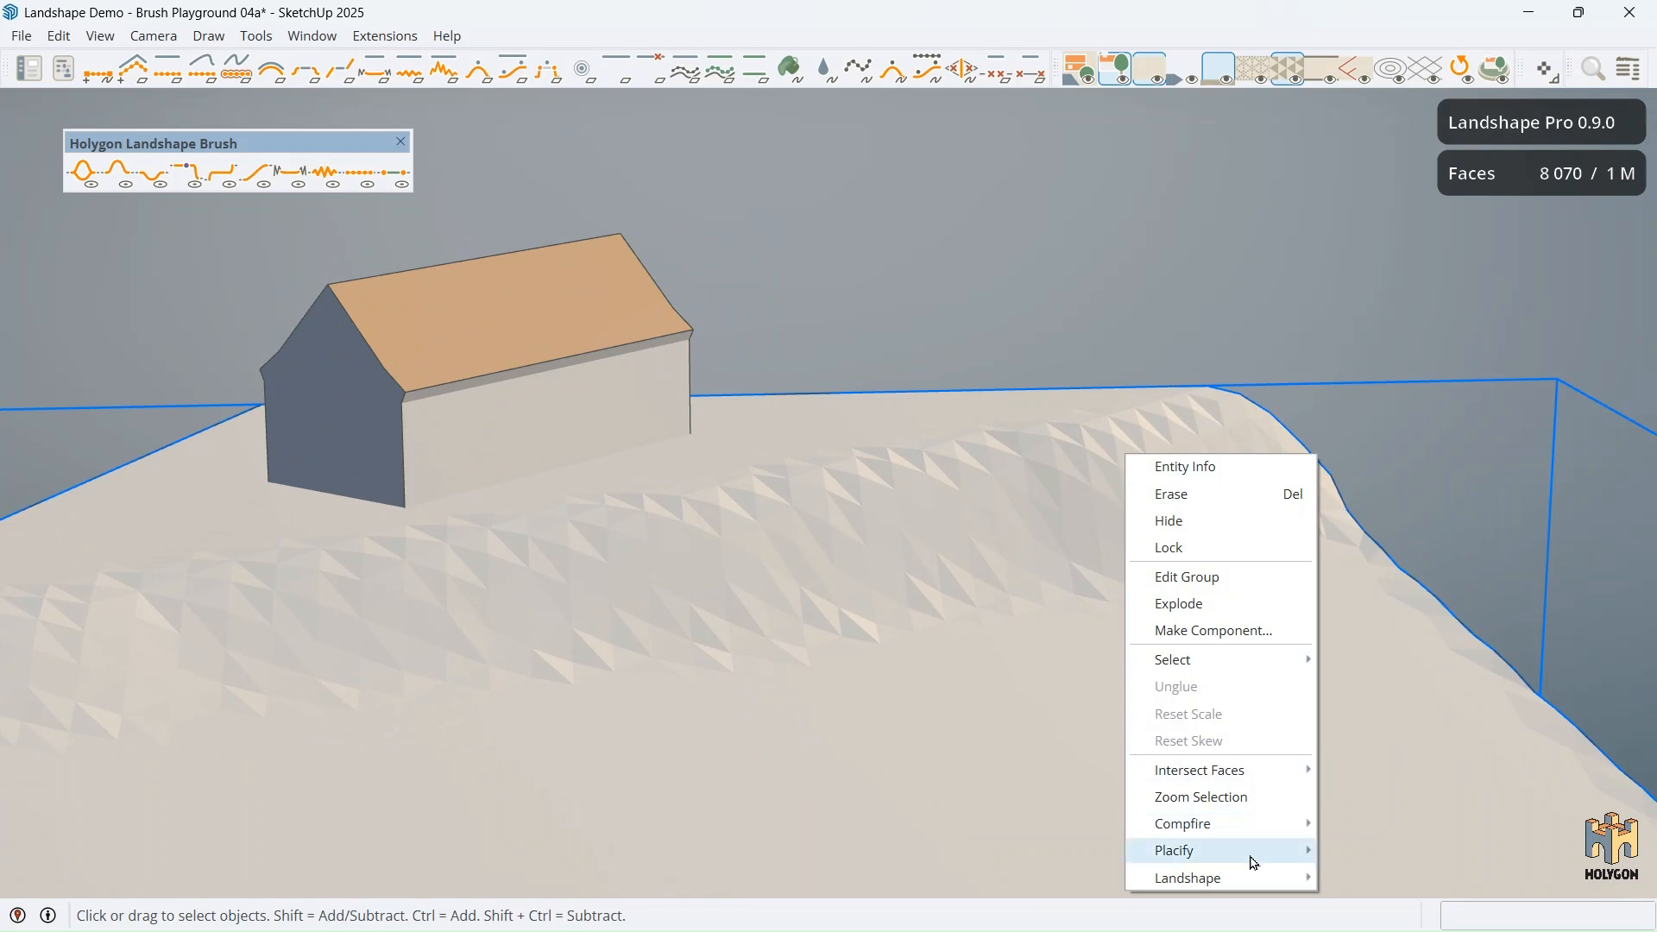
{"action": "mouse_move", "coordinate": [1248, 885]}
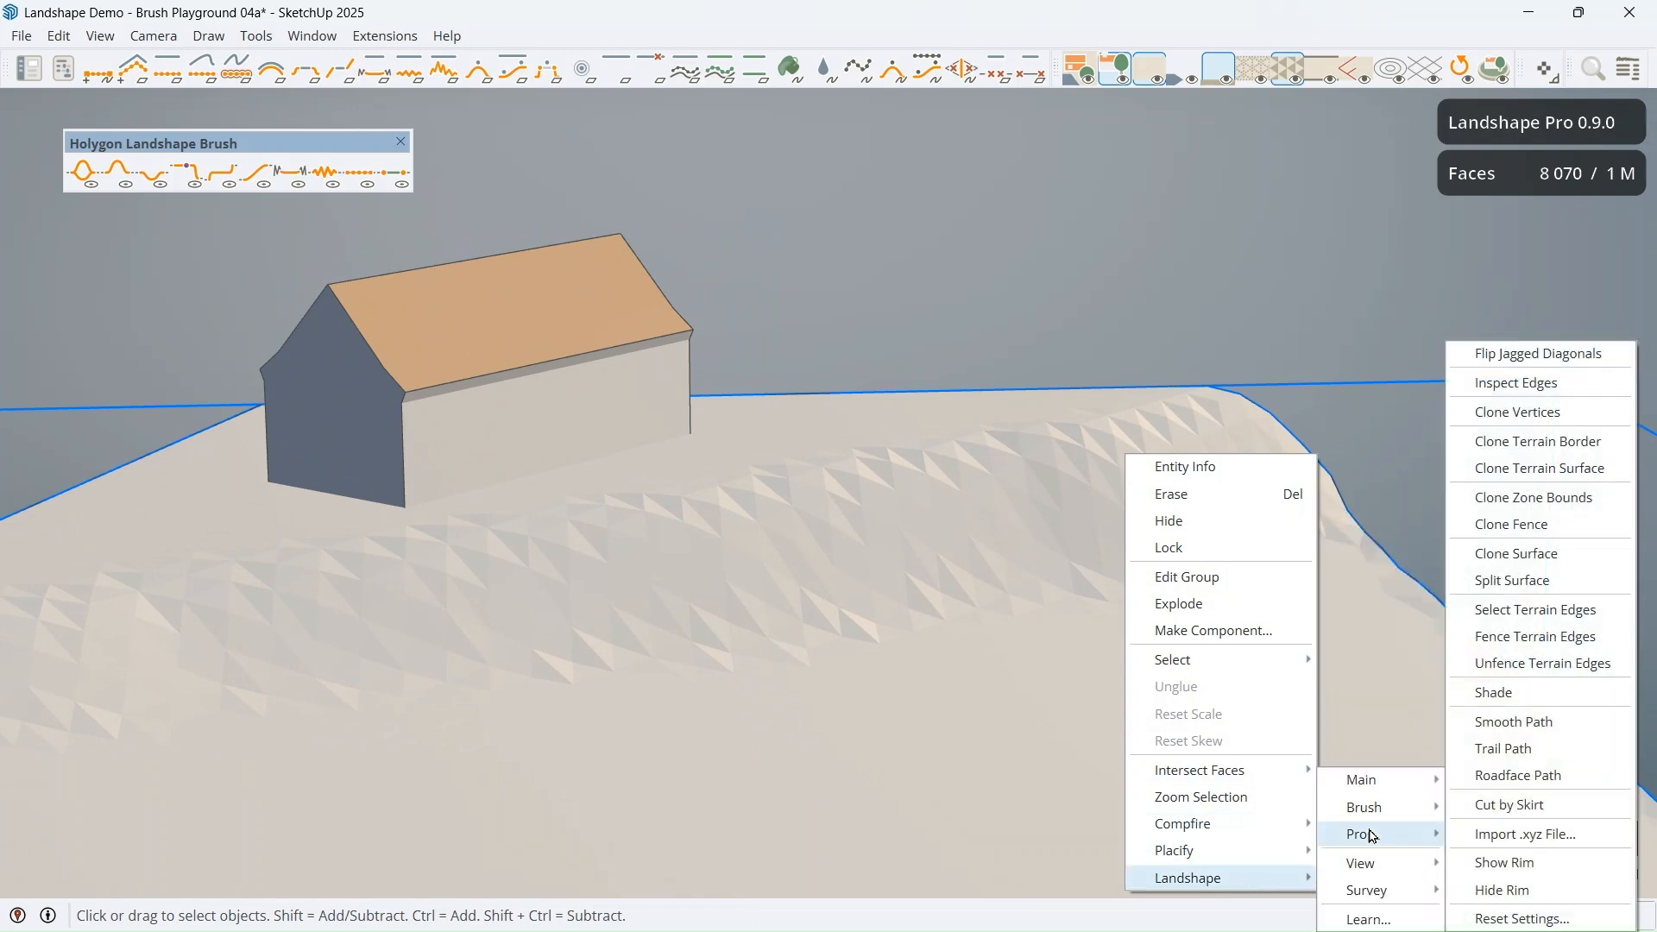
{"action": "left_click", "coordinate": [1545, 363]}
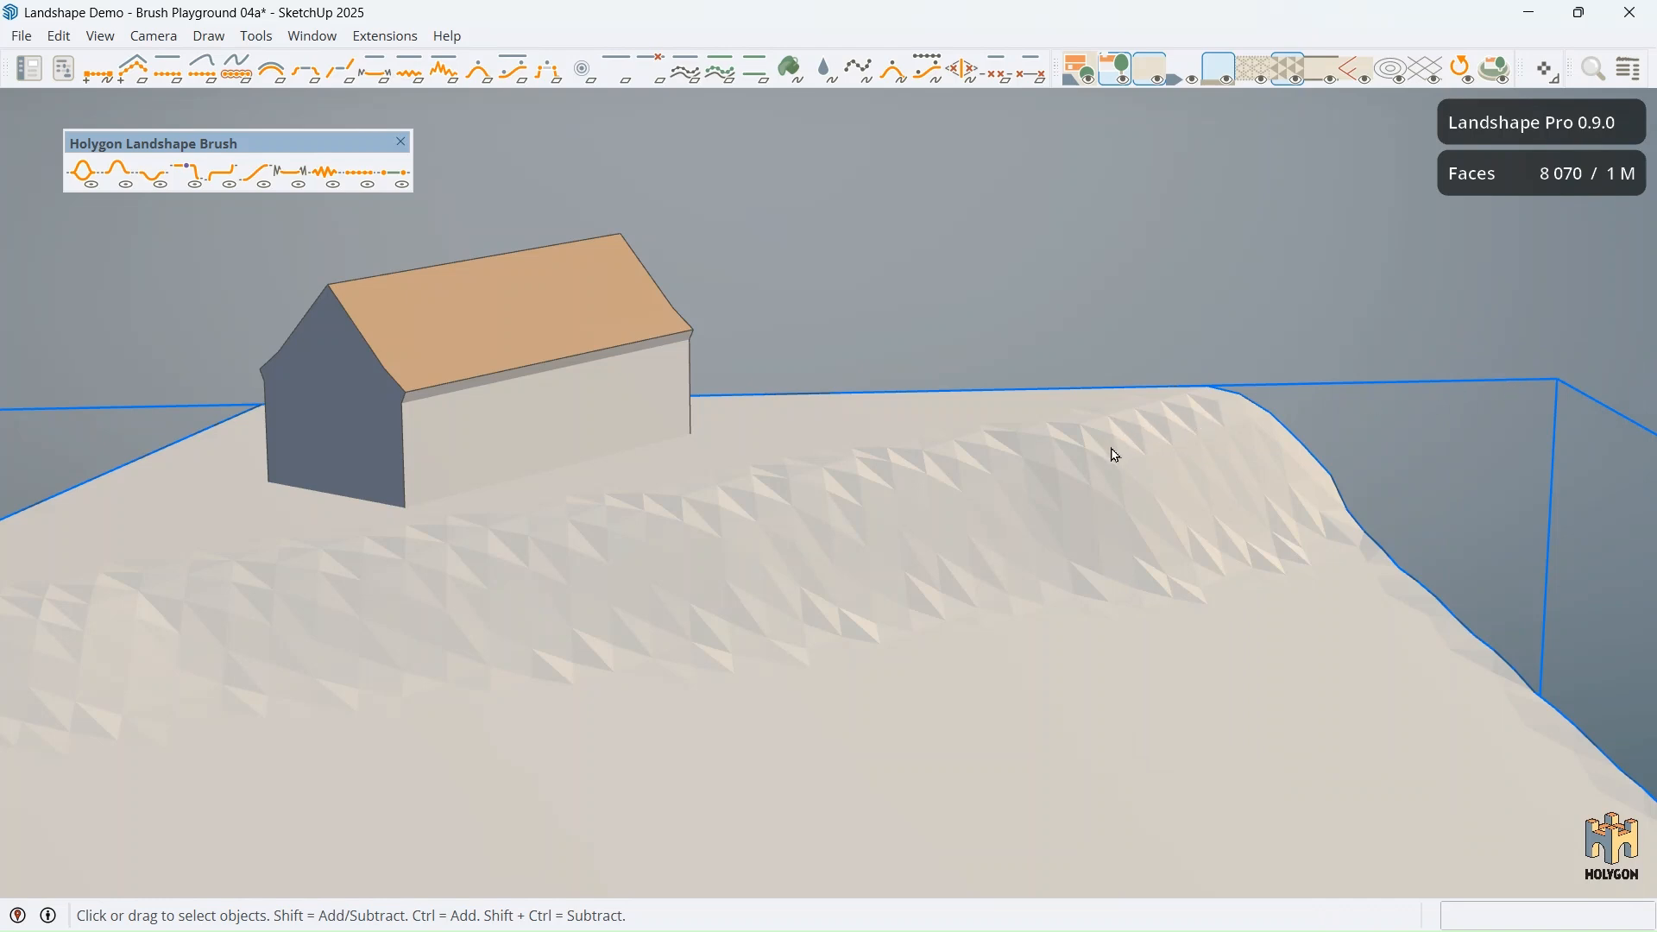
{"action": "left_click", "coordinate": [1291, 364]}
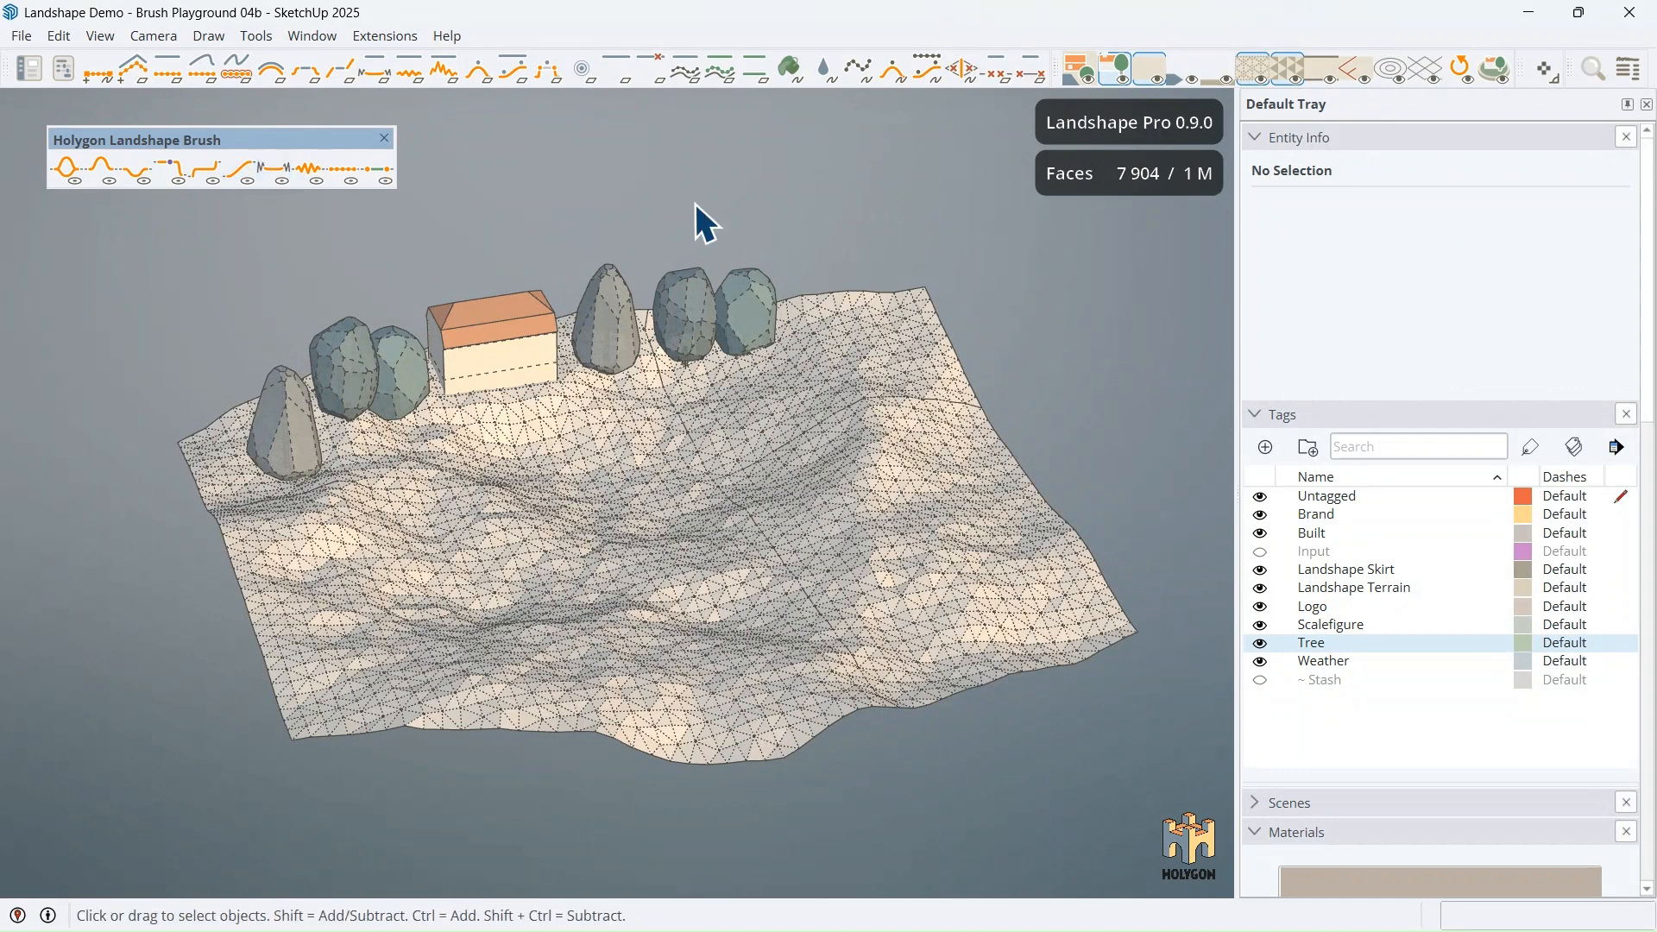
Step: Set the Bank brush to 50% strength, 23% falloff and 10.8 m radius and flatten a strip from the terrain's front corner to its back edge
{"action": "middle_click_drag", "start_coordinate": [696, 204], "coordinate": [794, 183]}
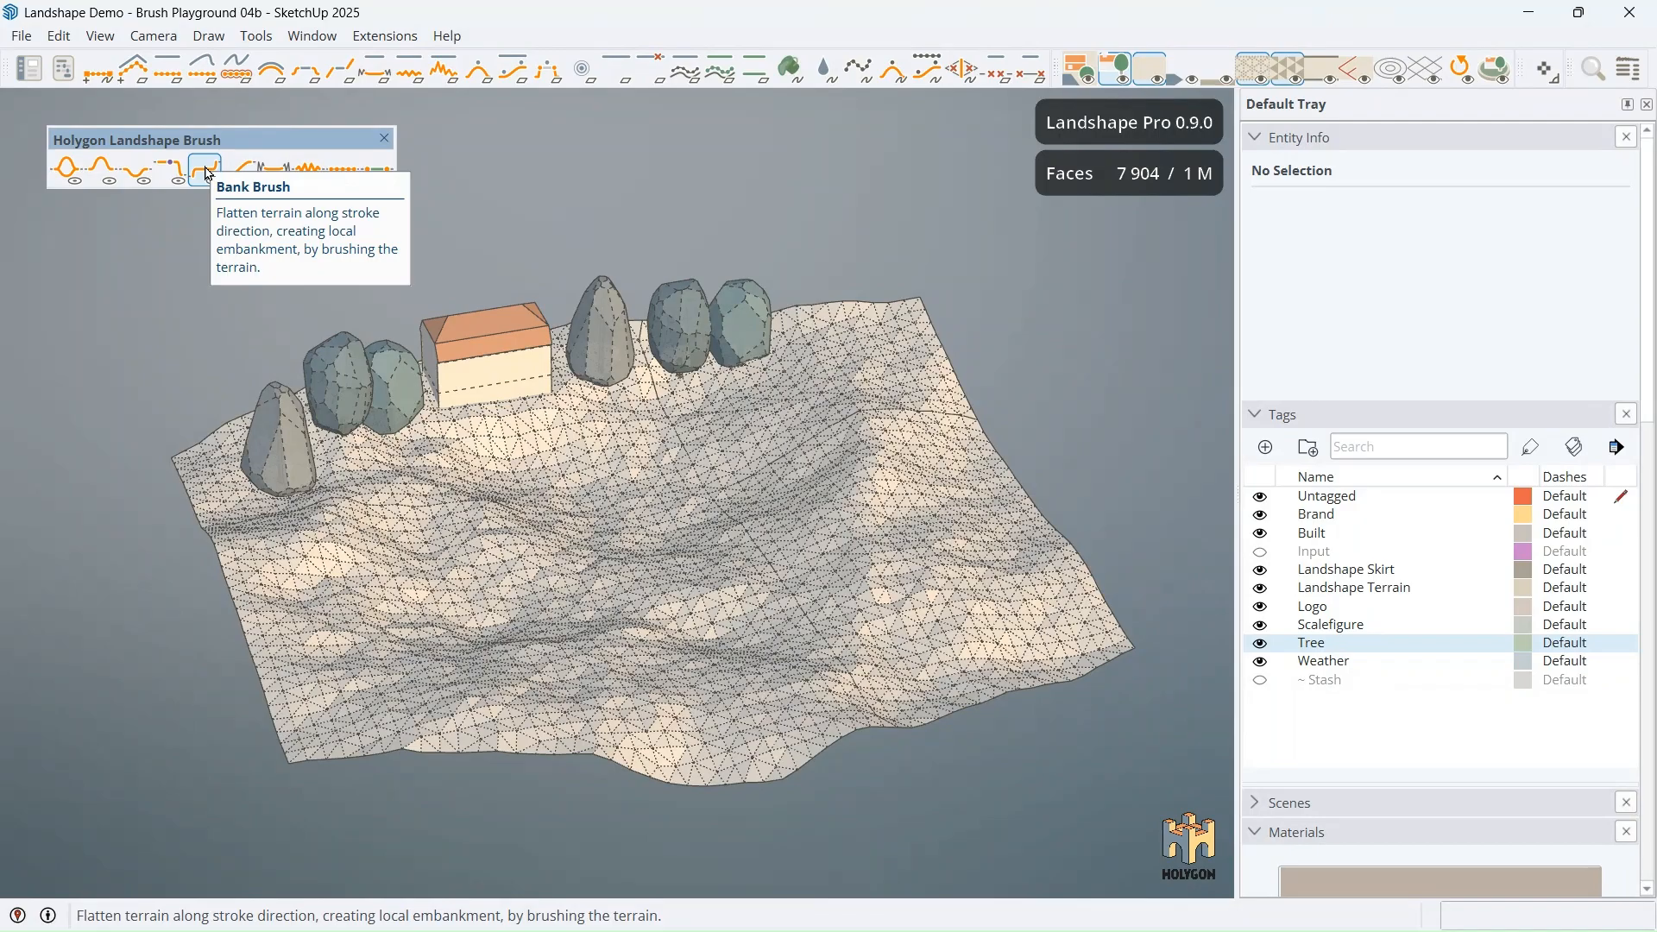
{"action": "left_click", "coordinate": [206, 169]}
{"action": "scroll", "coordinate": [436, 321], "scroll_direction": "up", "scroll_amount": 2}
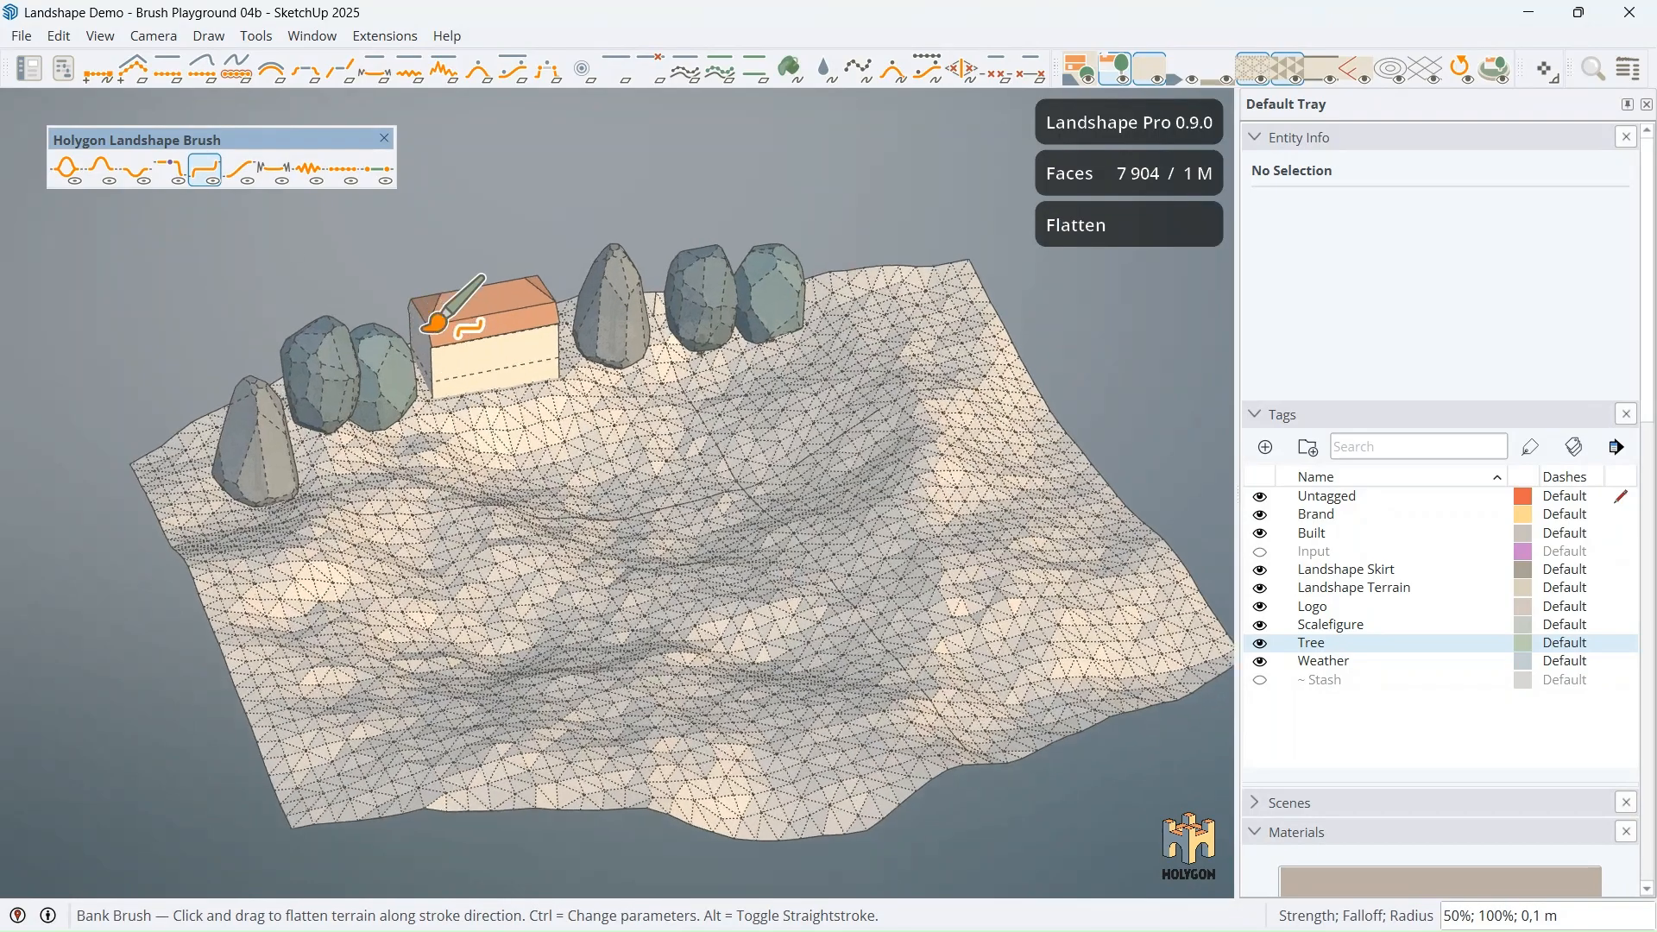
{"action": "mouse_move", "coordinate": [422, 331]}
{"action": "middle_mouse_down"}
{"action": "mouse_move", "coordinate": [475, 399]}
{"action": "mouse_move", "coordinate": [625, 510]}
{"action": "mouse_move", "coordinate": [653, 644]}
{"action": "mouse_move", "coordinate": [584, 734]}
{"action": "middle_mouse_up"}
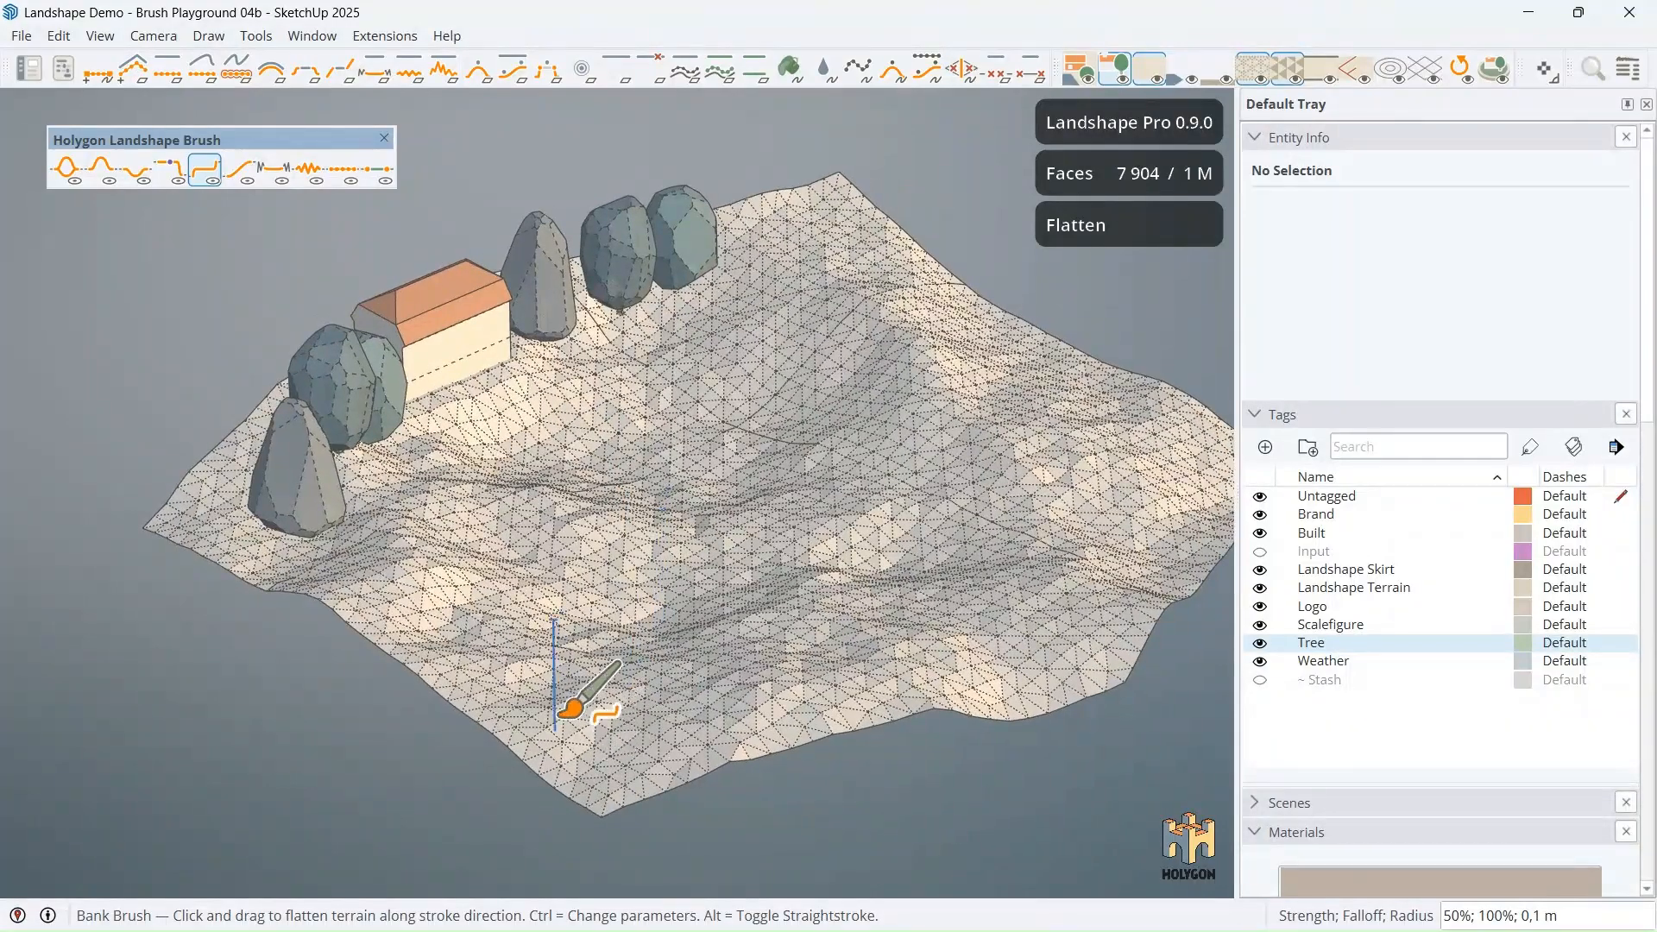
{"action": "key", "text": "ctrl"}
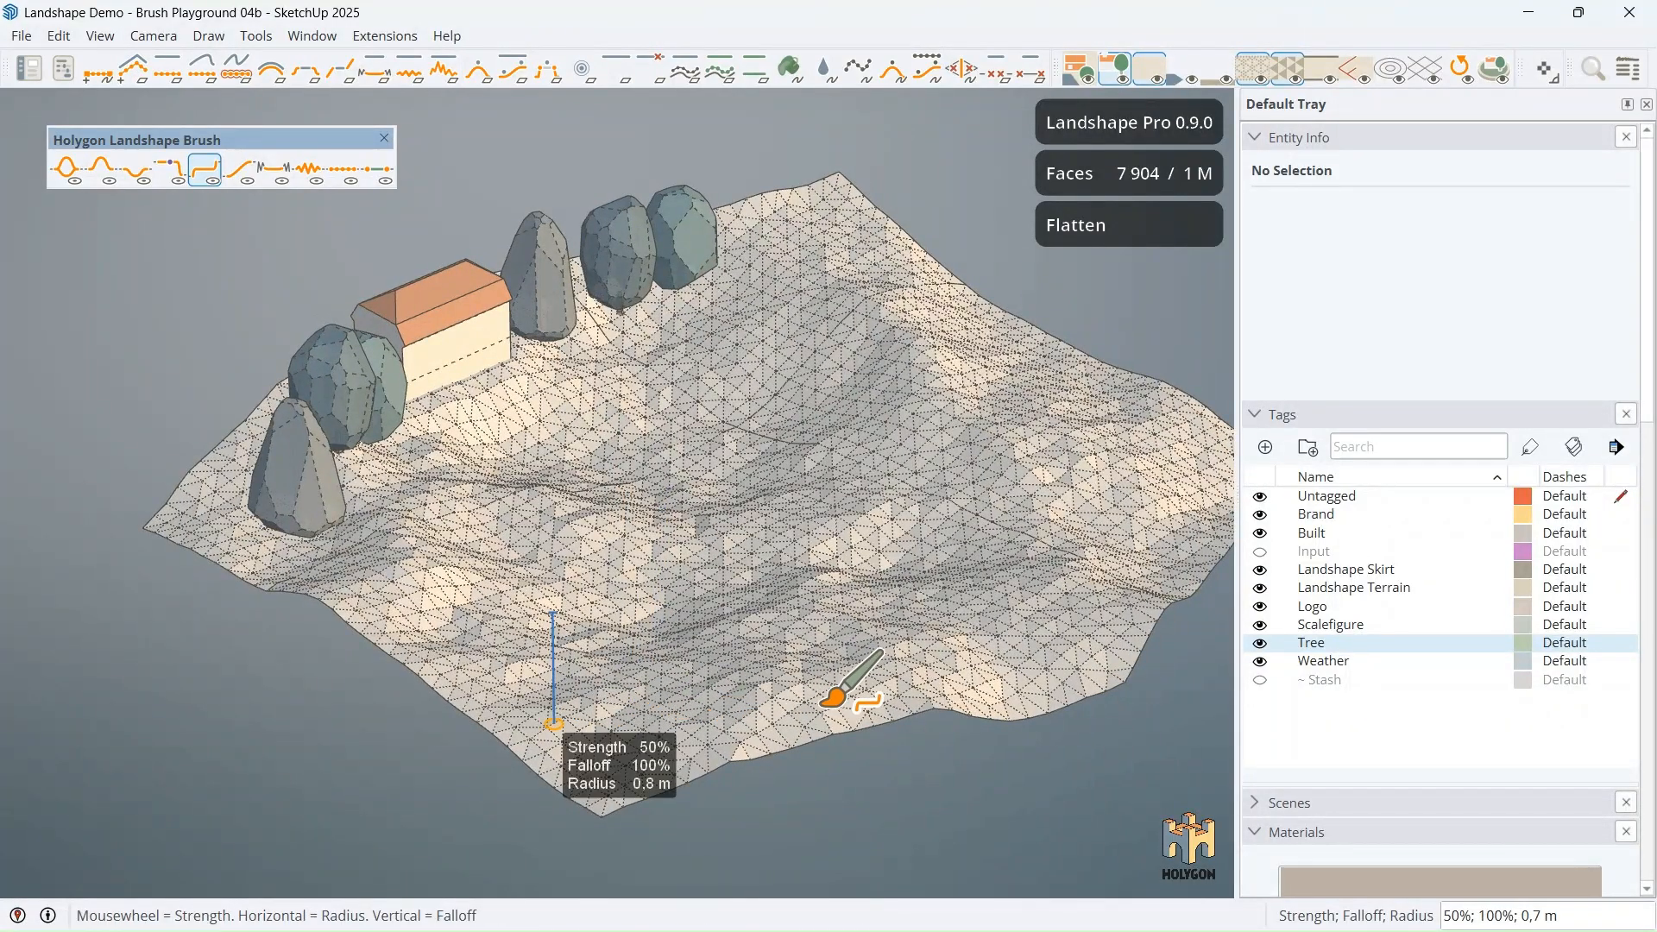
{"action": "key", "text": "ctrl"}
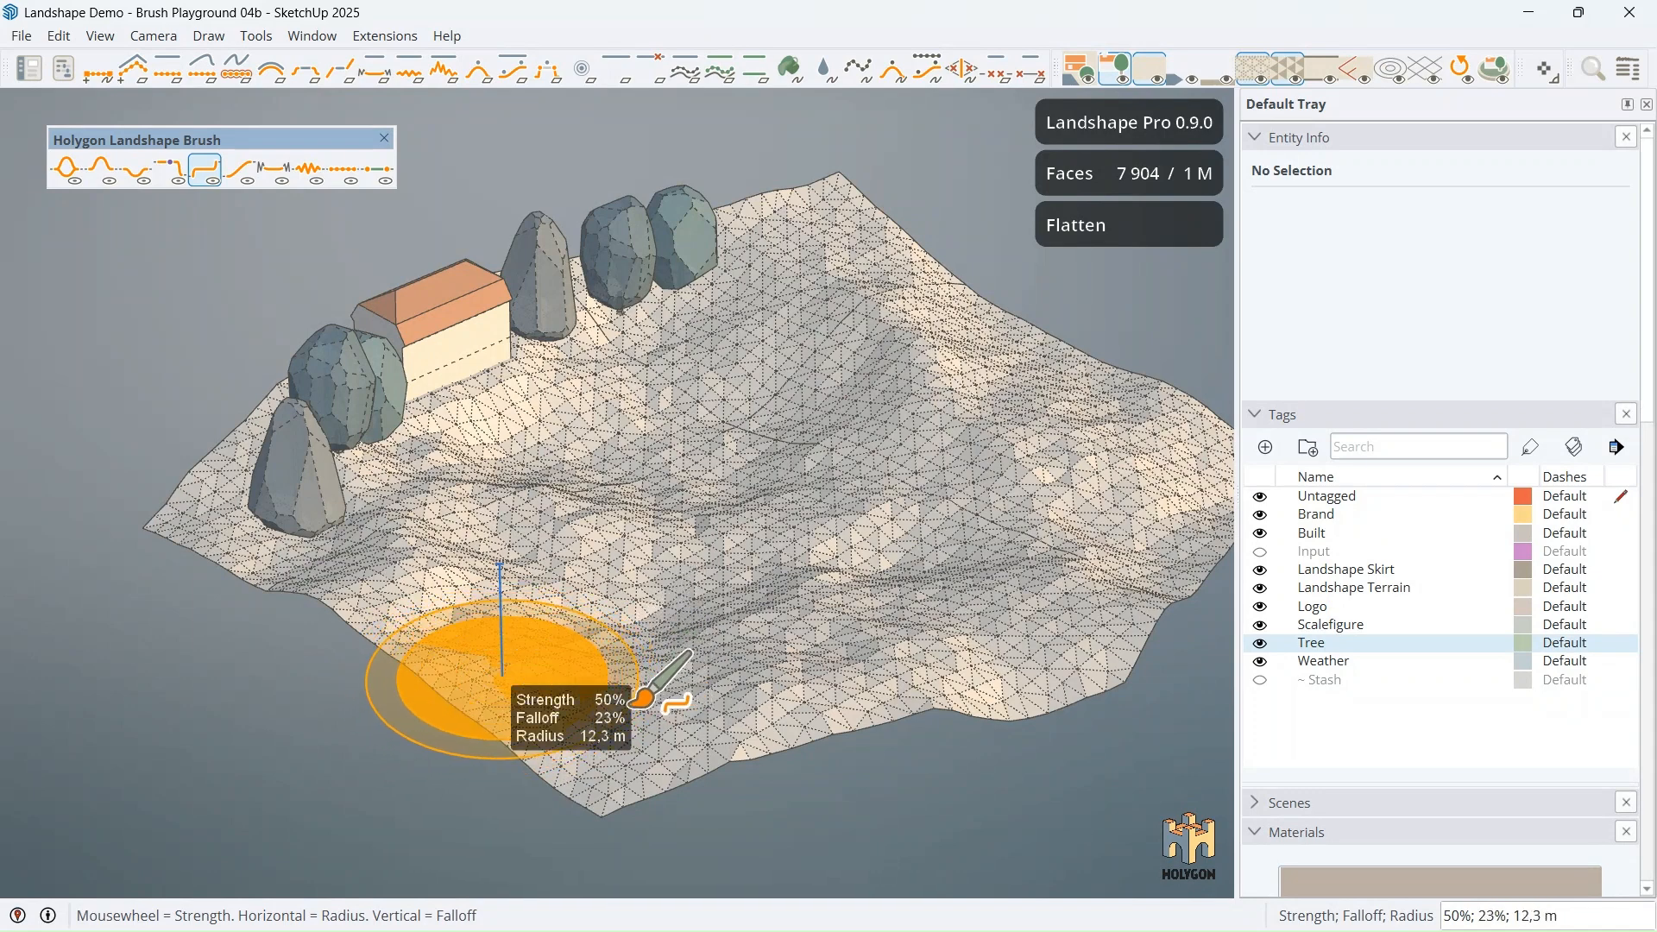
{"action": "mouse_move", "coordinate": [649, 734]}
{"action": "middle_mouse_down"}
{"action": "mouse_move", "coordinate": [665, 752]}
{"action": "mouse_move", "coordinate": [650, 773]}
{"action": "middle_mouse_up"}
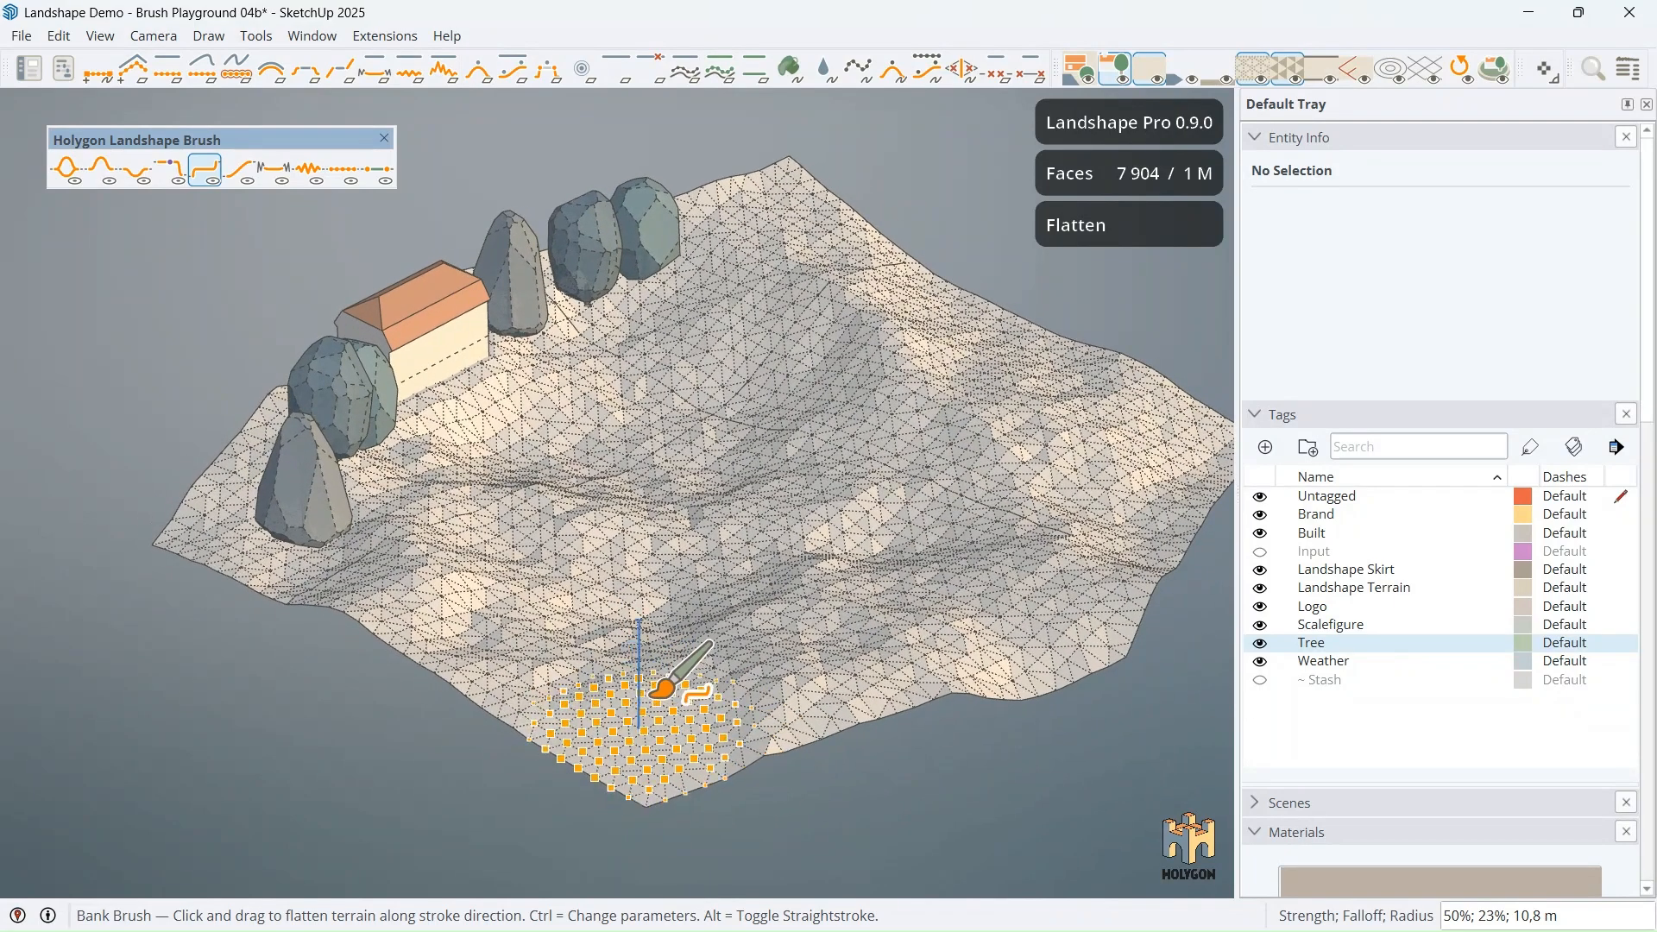
{"action": "mouse_move", "coordinate": [686, 549]}
{"action": "left_mouse_down"}
{"action": "mouse_move", "coordinate": [781, 299]}
{"action": "mouse_move", "coordinate": [842, 186]}
{"action": "mouse_move", "coordinate": [870, 181]}
{"action": "left_mouse_up"}
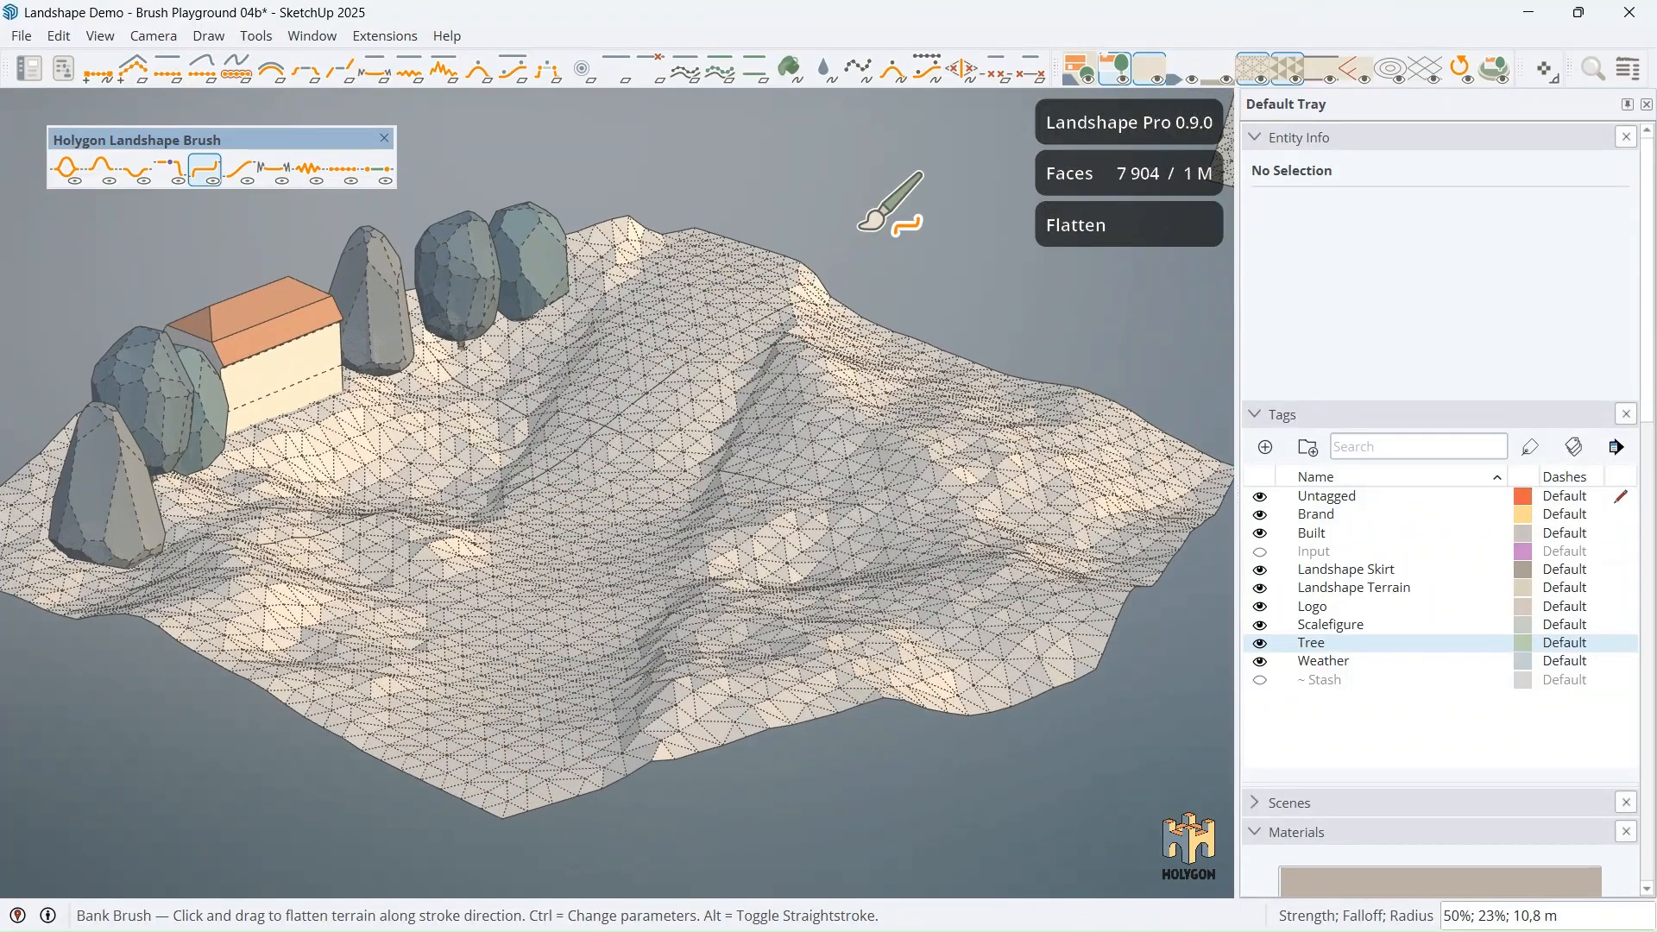
Step: Slant a strip of the hilly terrain from its front corner to its back edge with the Slope brush at 50% strength, 25% falloff and 10.0 m radius
{"action": "left_click", "coordinate": [242, 174]}
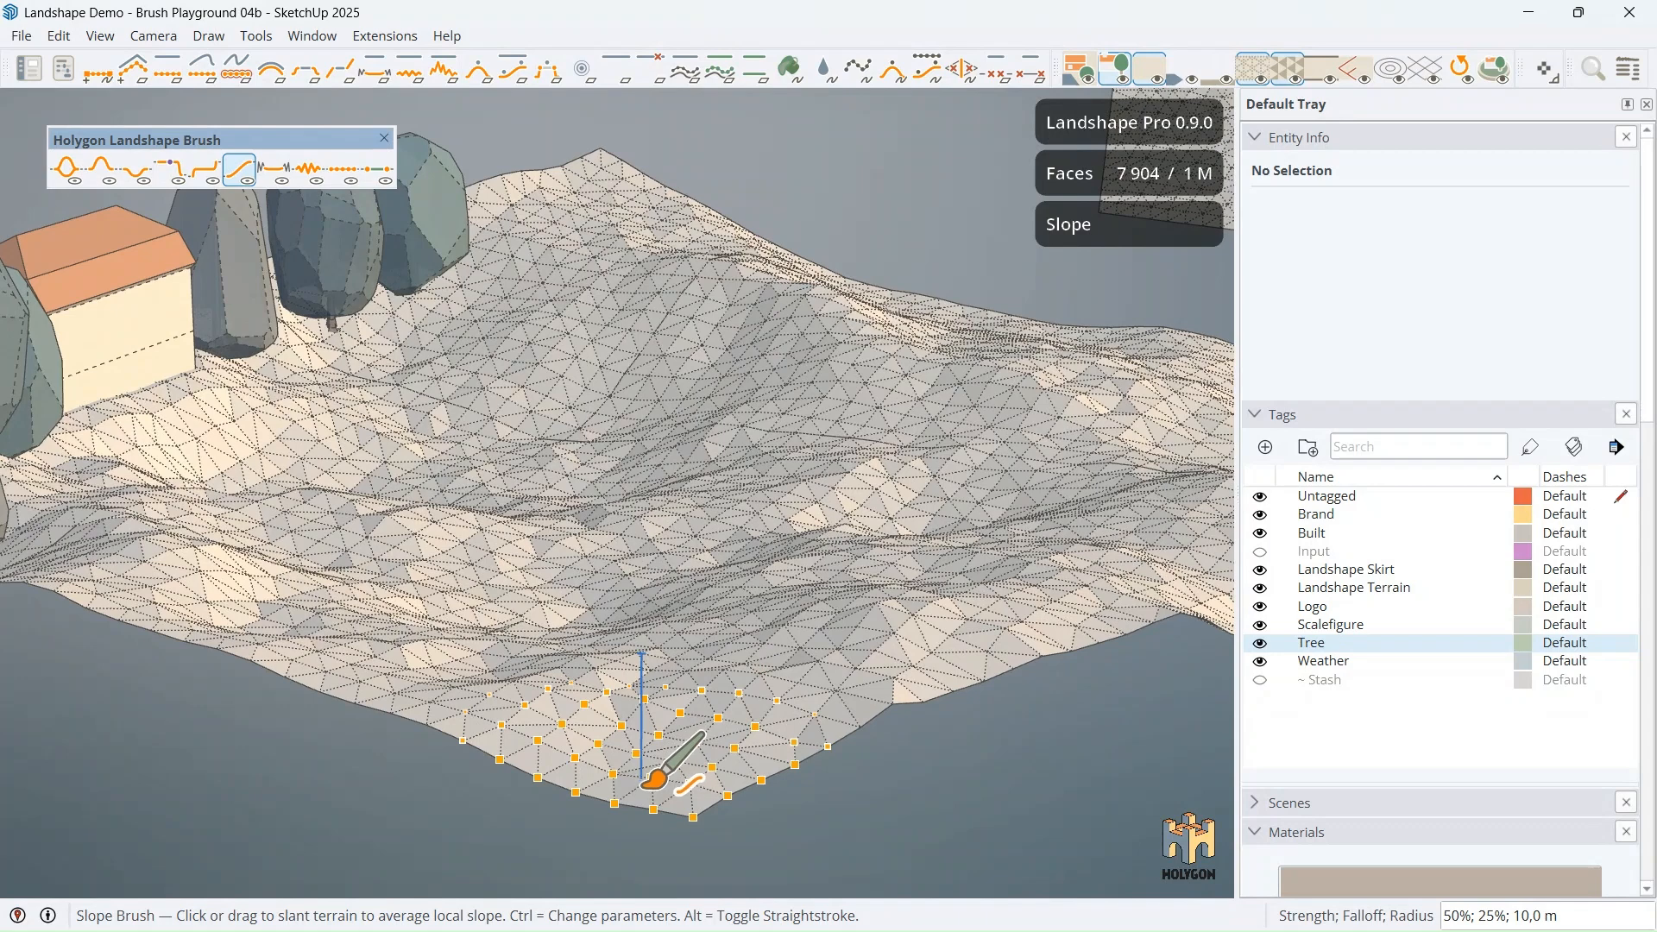
{"action": "mouse_move", "coordinate": [649, 785]}
{"action": "left_mouse_down"}
{"action": "mouse_move", "coordinate": [632, 544]}
{"action": "mouse_move", "coordinate": [666, 230]}
{"action": "mouse_move", "coordinate": [693, 154]}
{"action": "left_mouse_up"}
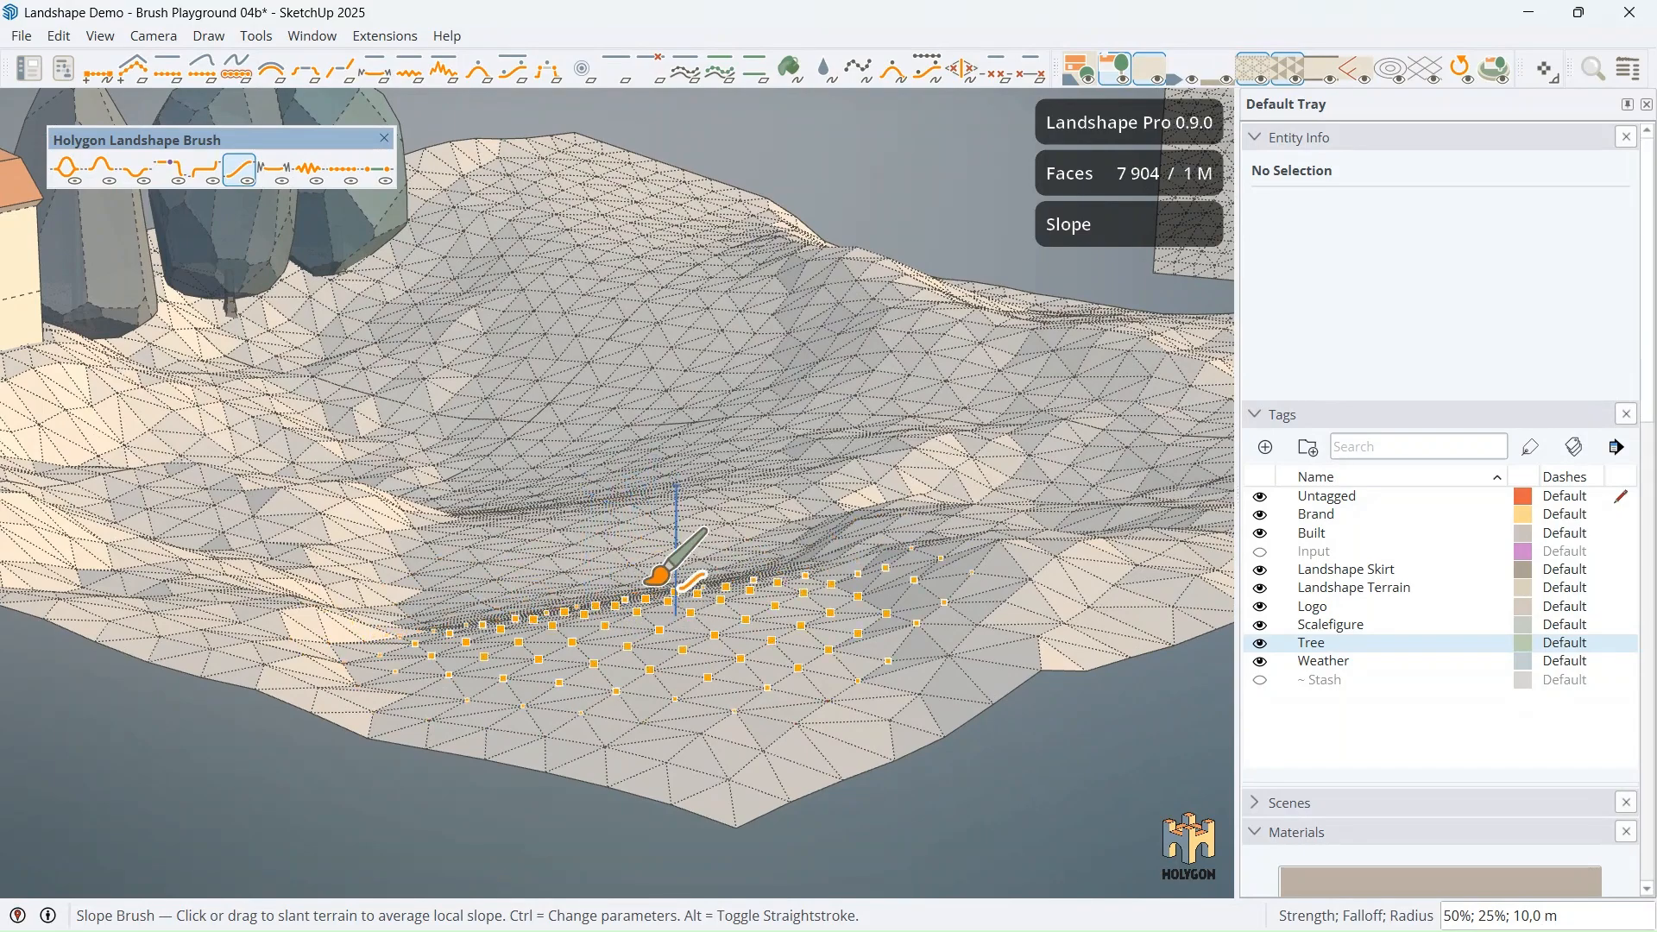
{"action": "mouse_move", "coordinate": [649, 645]}
{"action": "middle_mouse_down"}
{"action": "mouse_move", "coordinate": [691, 267]}
{"action": "mouse_move", "coordinate": [676, 307]}
{"action": "mouse_move", "coordinate": [703, 326]}
{"action": "mouse_move", "coordinate": [684, 317]}
{"action": "middle_mouse_up"}
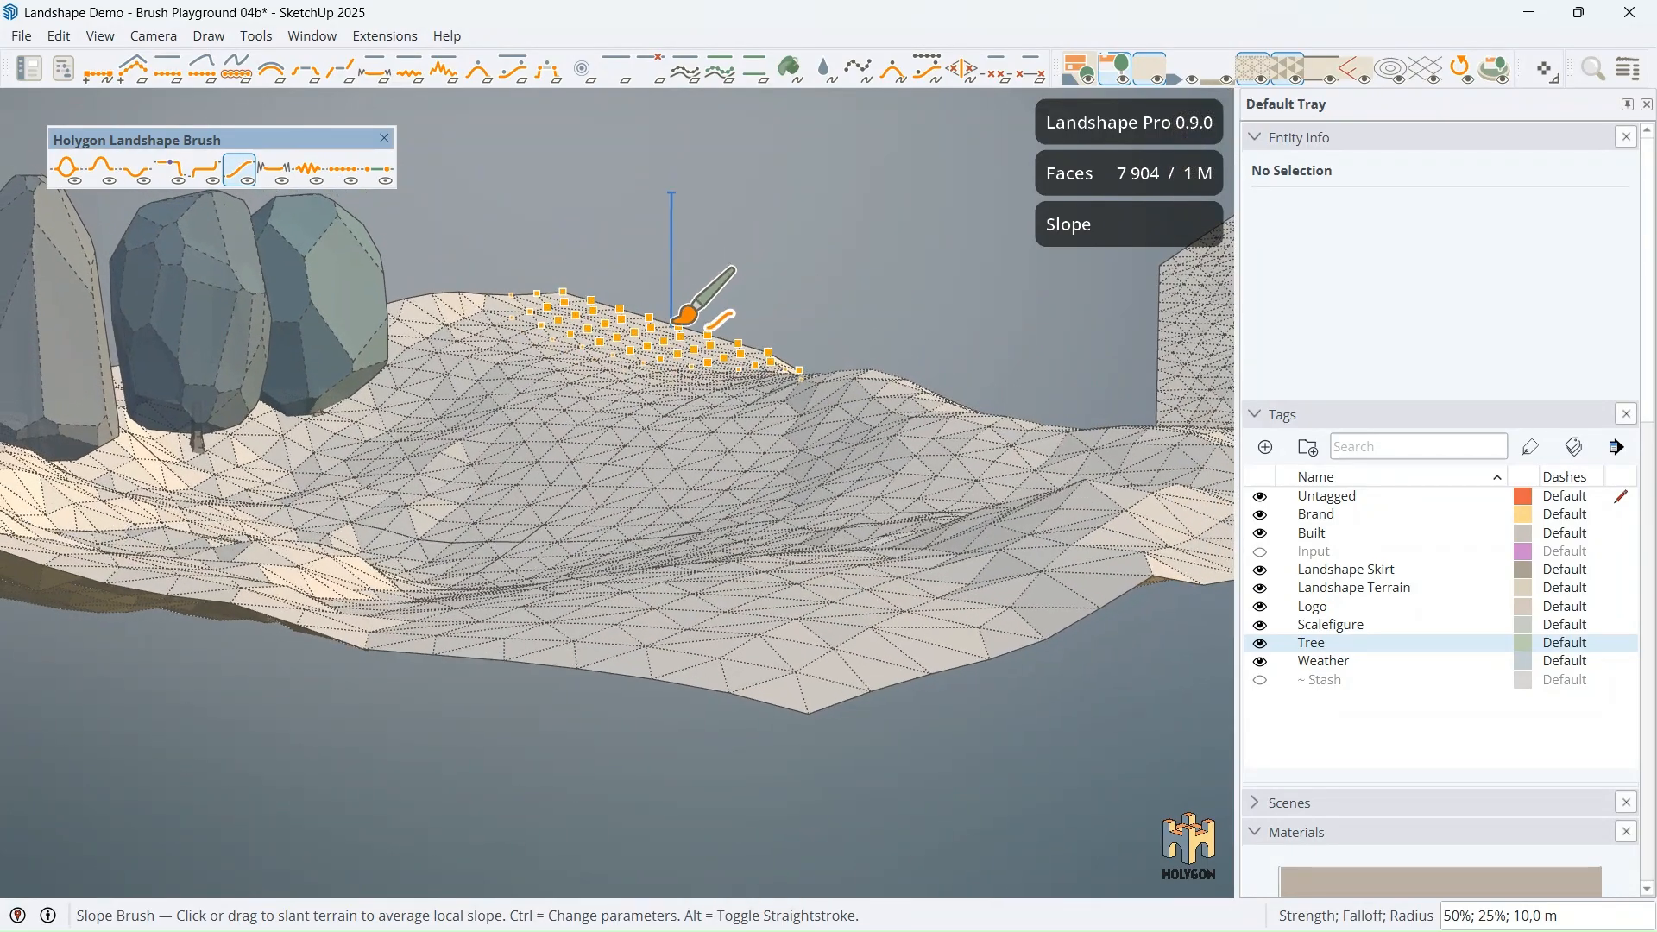
Step: Flatten a bank straight across the middle of the plain tilted terrain with the Bank brush at 10.8 m radius, and show the terrain skirts
{"action": "scroll", "coordinate": [680, 321], "scroll_direction": "down", "scroll_amount": 5}
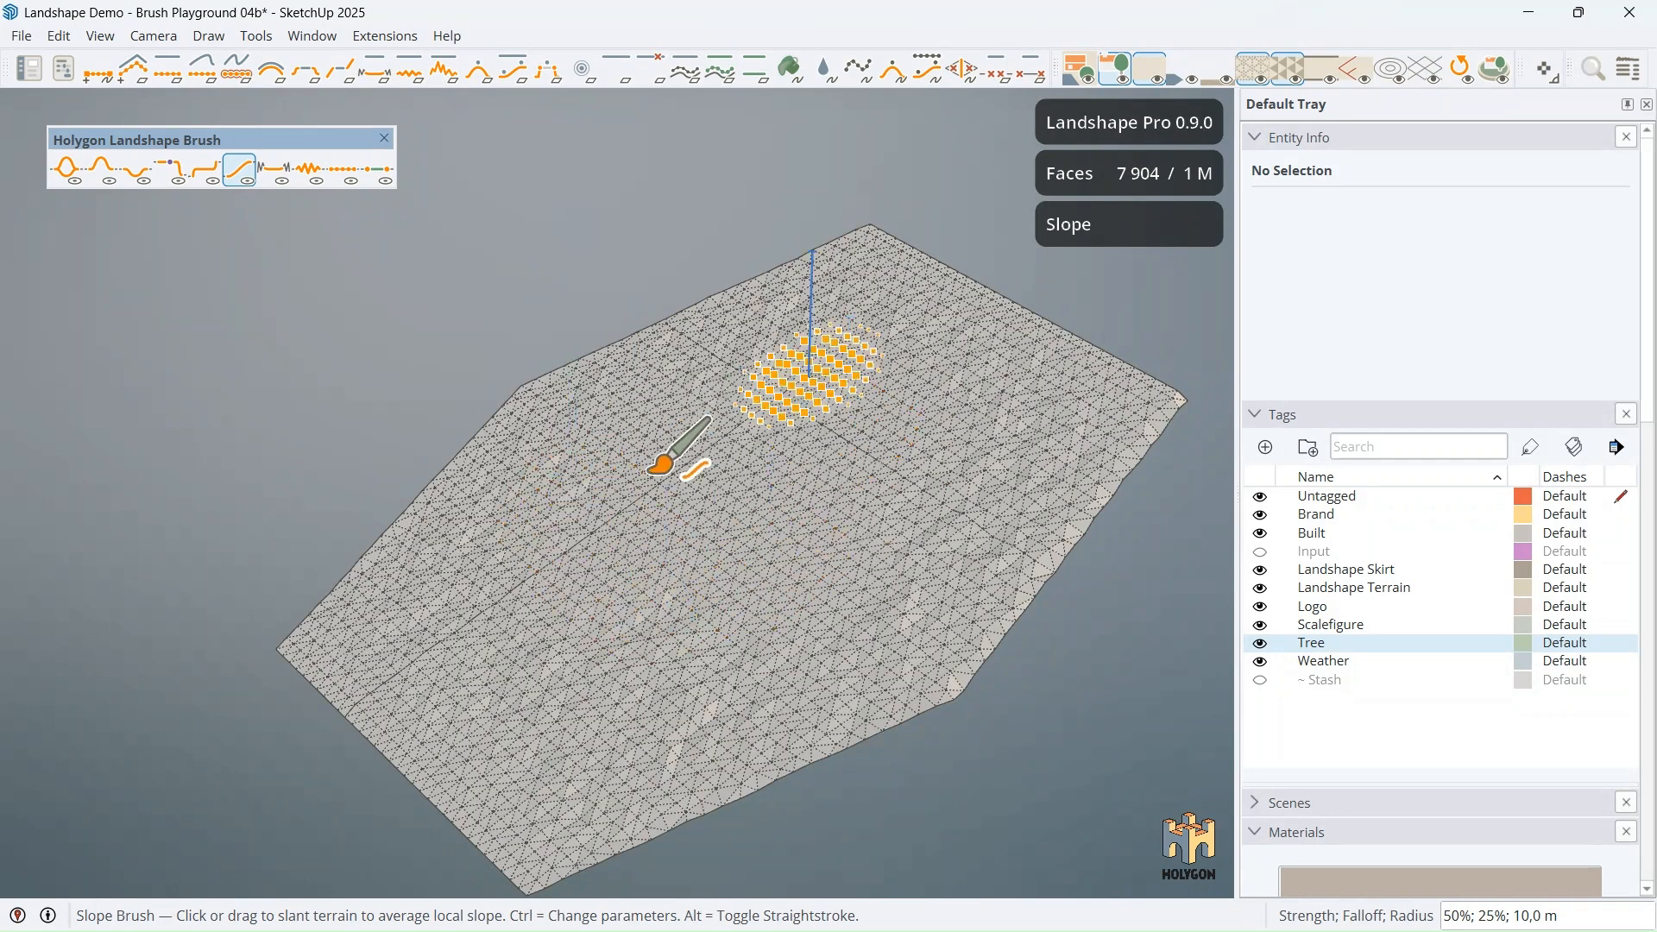
{"action": "mouse_move", "coordinate": [654, 468]}
{"action": "middle_mouse_down"}
{"action": "mouse_move", "coordinate": [437, 363]}
{"action": "mouse_move", "coordinate": [737, 432]}
{"action": "mouse_move", "coordinate": [717, 351]}
{"action": "mouse_move", "coordinate": [618, 412]}
{"action": "mouse_move", "coordinate": [621, 462]}
{"action": "mouse_move", "coordinate": [758, 462]}
{"action": "mouse_move", "coordinate": [788, 492]}
{"action": "mouse_move", "coordinate": [813, 482]}
{"action": "middle_mouse_up"}
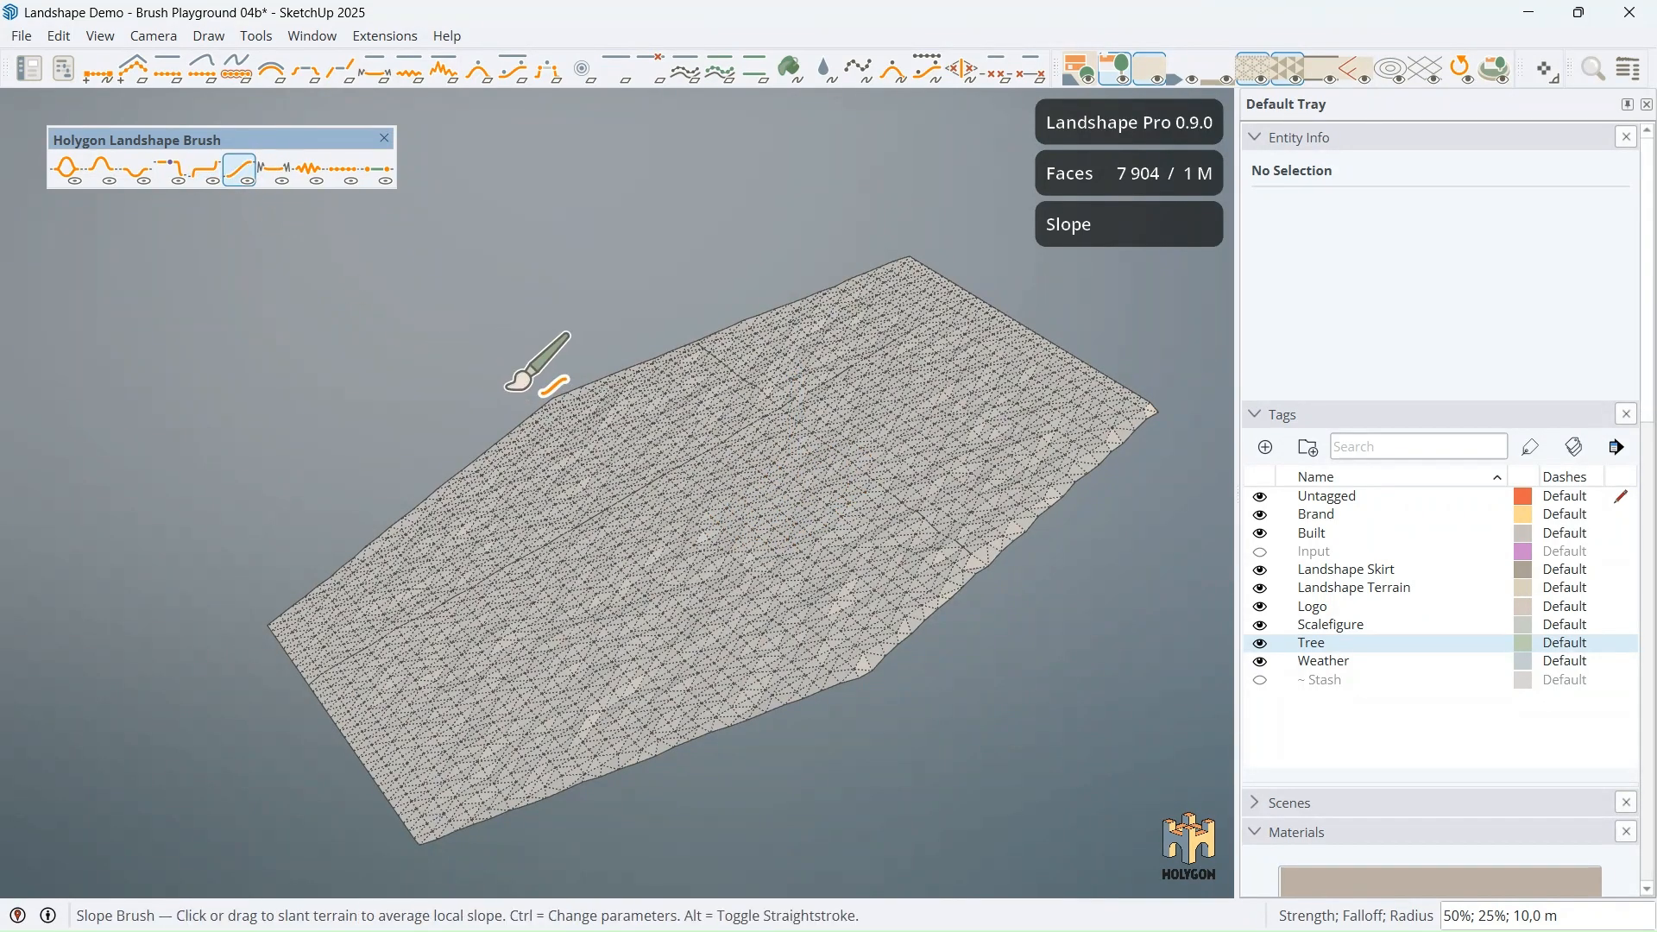
{"action": "middle_click_drag", "start_coordinate": [511, 390], "coordinate": [462, 384]}
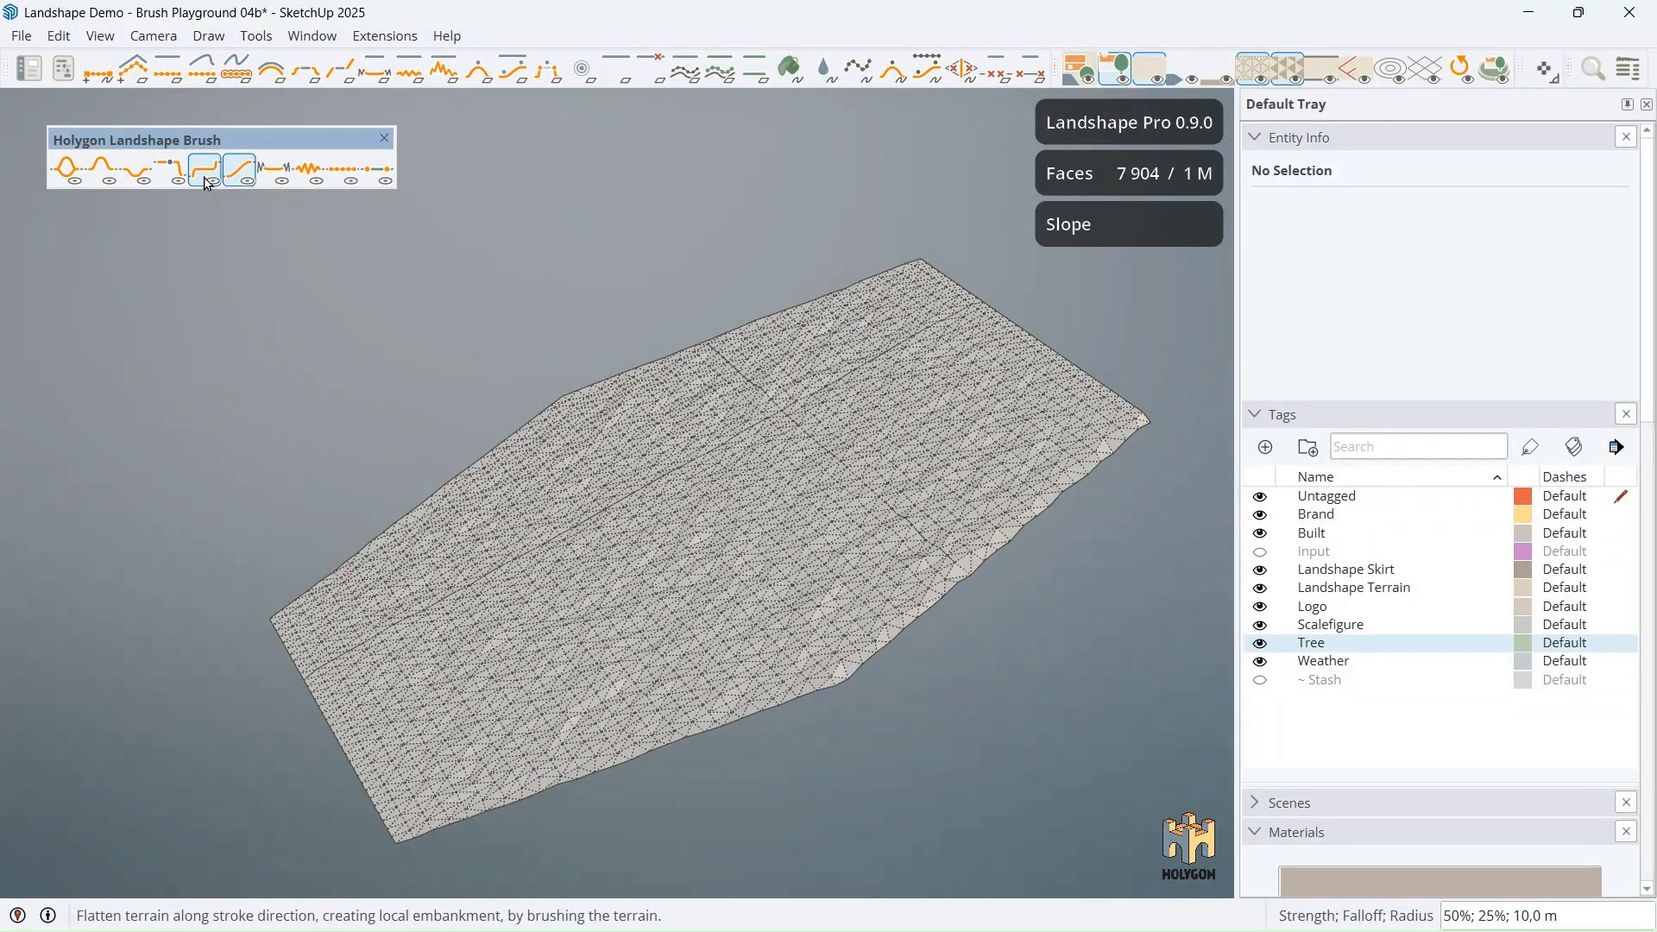
{"action": "left_click", "coordinate": [206, 180]}
{"action": "middle_click_drag", "start_coordinate": [670, 439], "coordinate": [748, 421]}
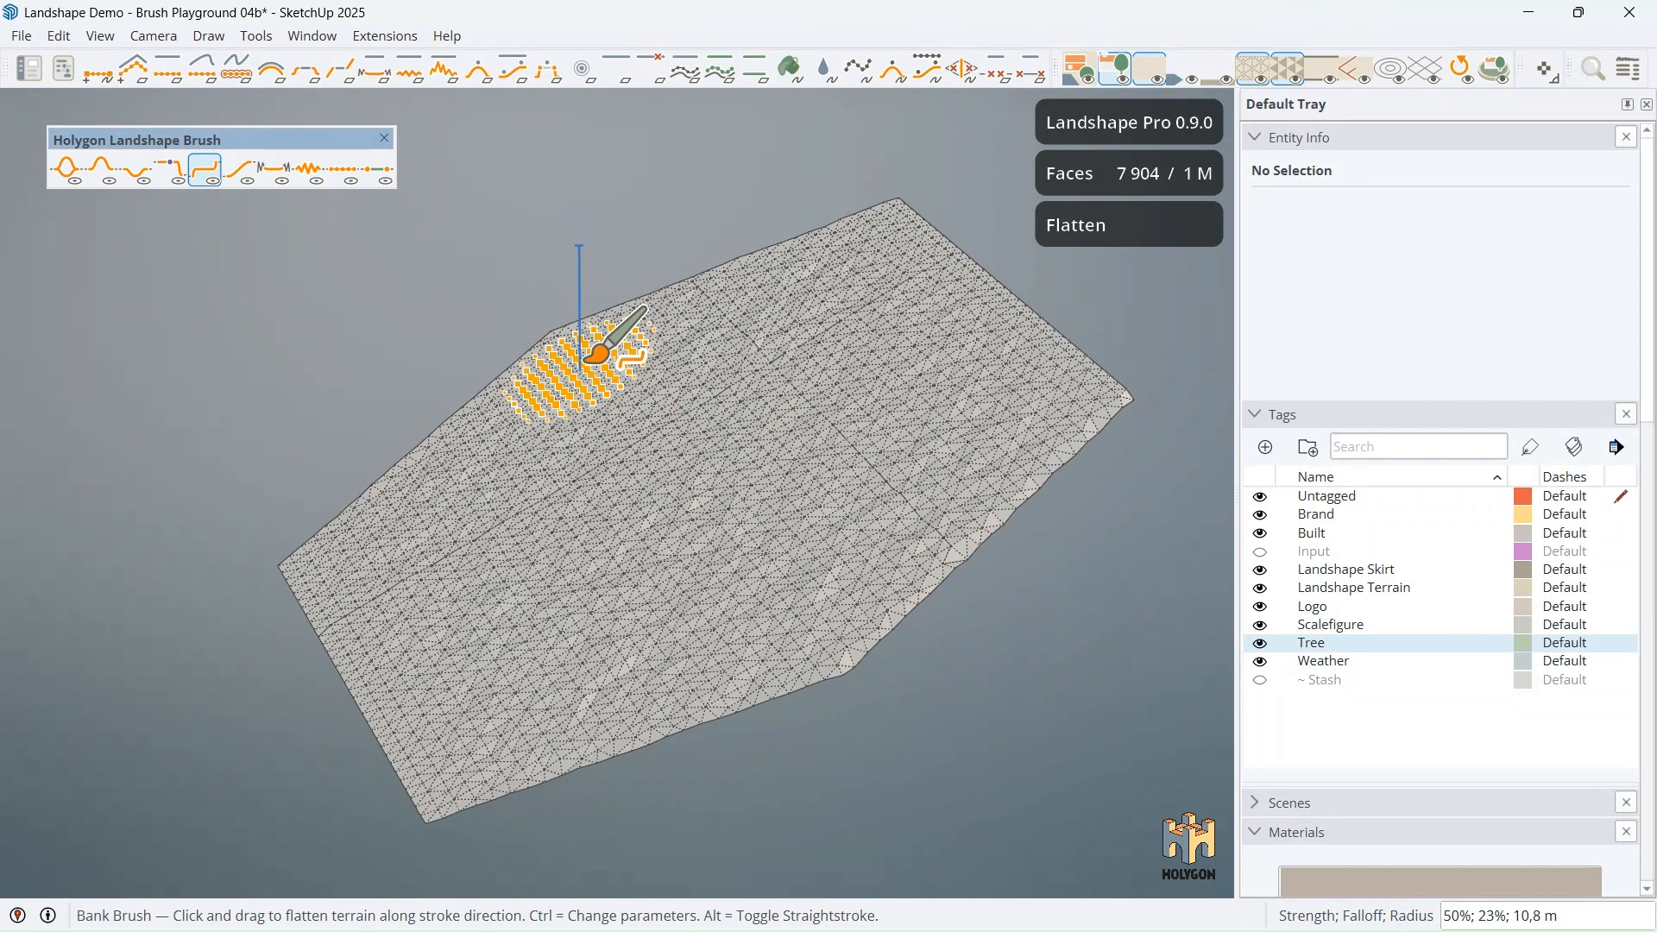
{"action": "mouse_move", "coordinate": [588, 363]}
{"action": "left_mouse_down"}
{"action": "mouse_move", "coordinate": [654, 482]}
{"action": "mouse_move", "coordinate": [713, 759]}
{"action": "left_mouse_up"}
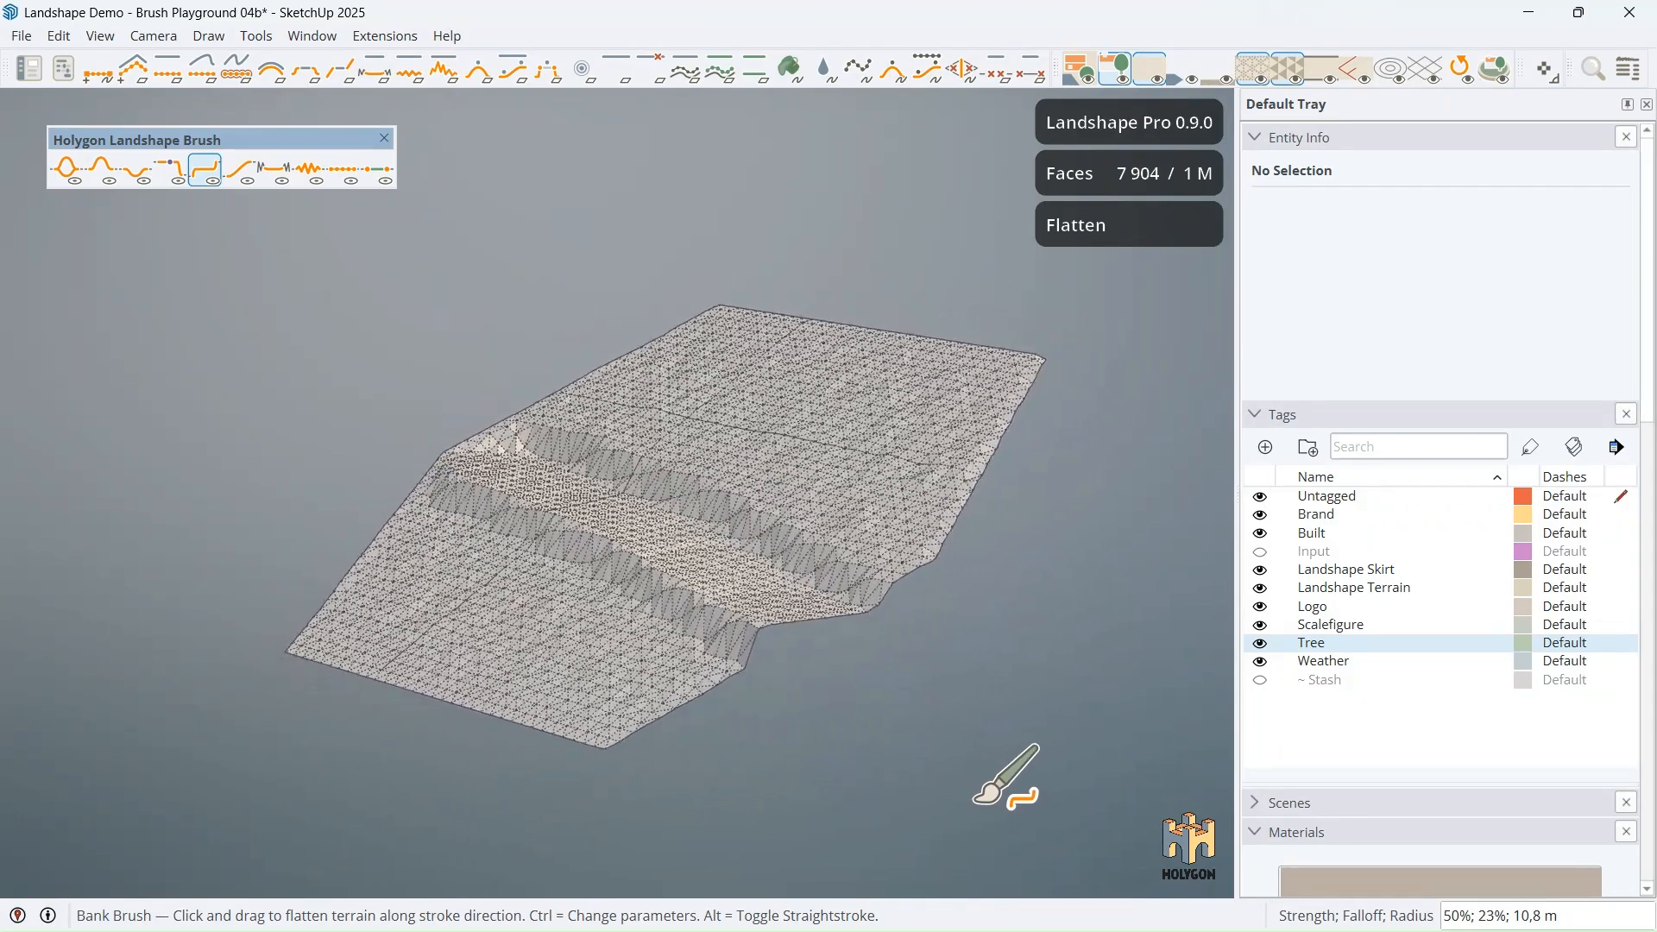
{"action": "left_click", "coordinate": [1216, 73]}
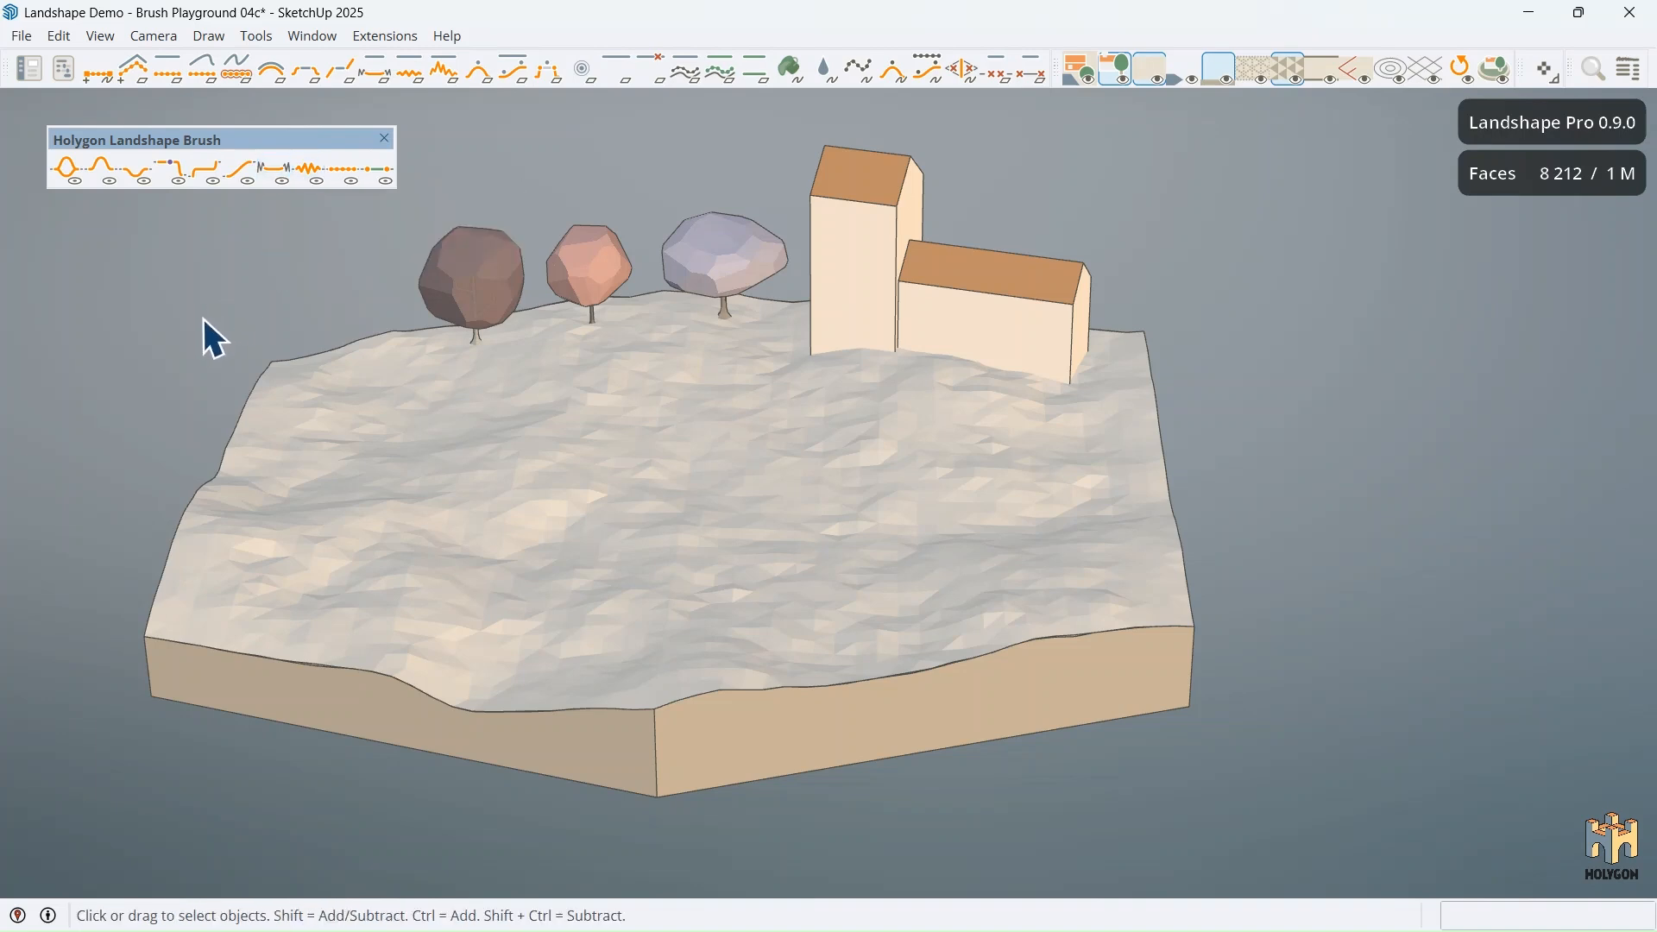
Step: Smooth a broad band of the rugged terrain from the buildings to the front edge using the Smooth brush at 60% strength, 27% falloff and 14.5 m radius
{"action": "middle_click_drag", "start_coordinate": [205, 316], "coordinate": [241, 357]}
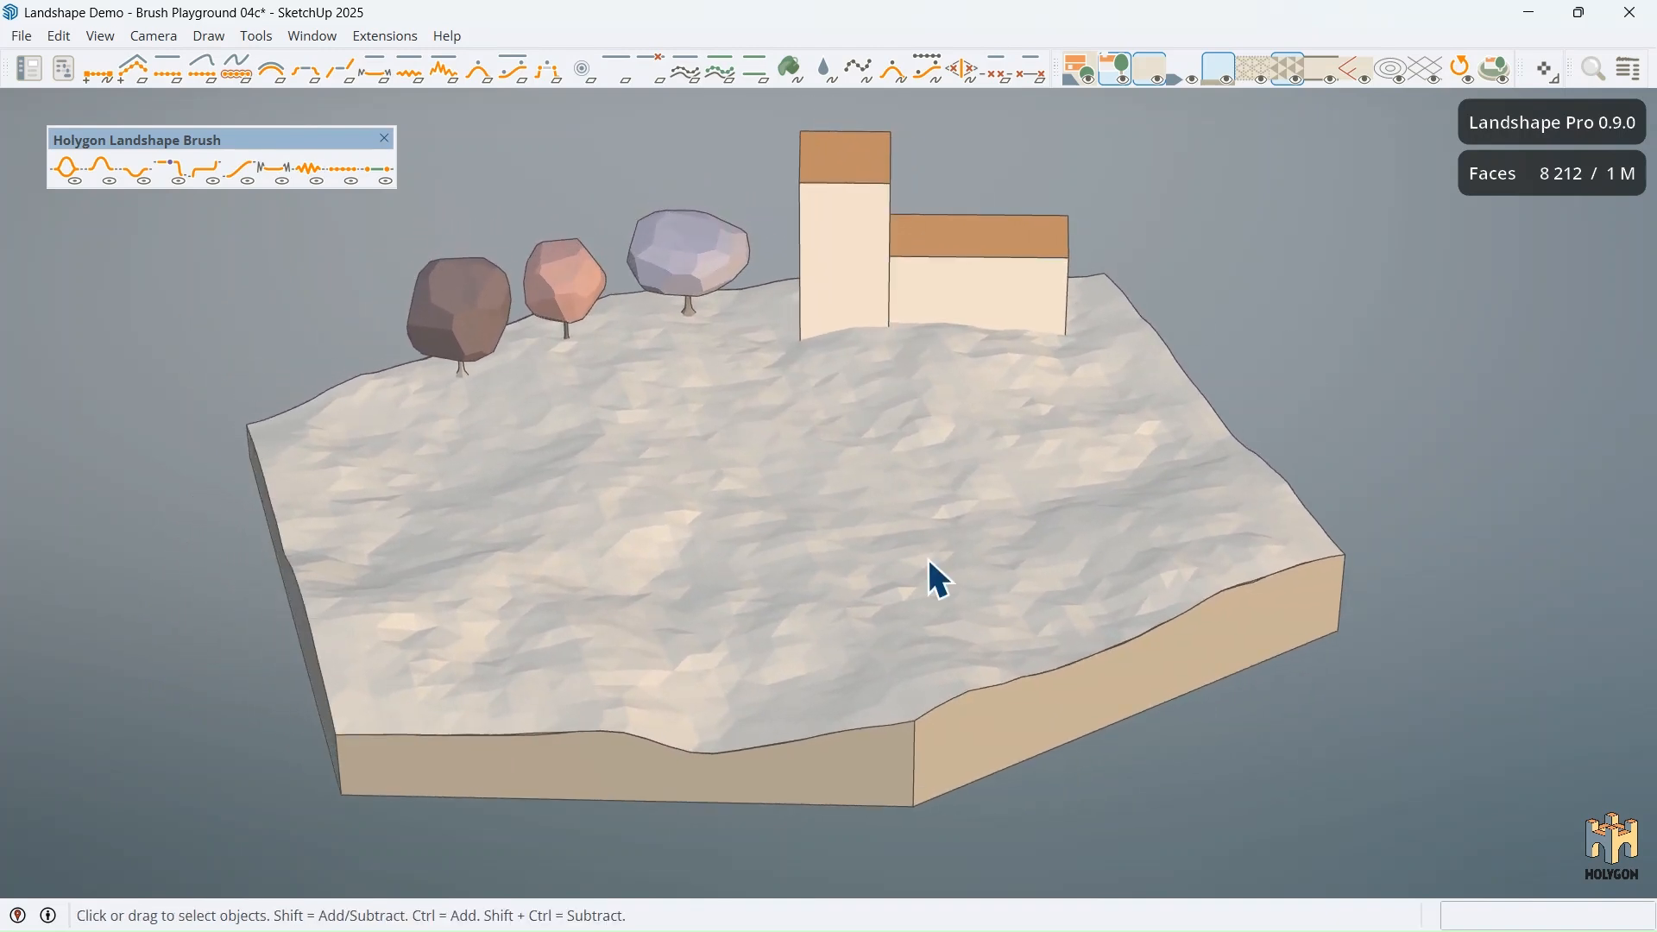
{"action": "middle_click_drag", "start_coordinate": [930, 562], "coordinate": [581, 510]}
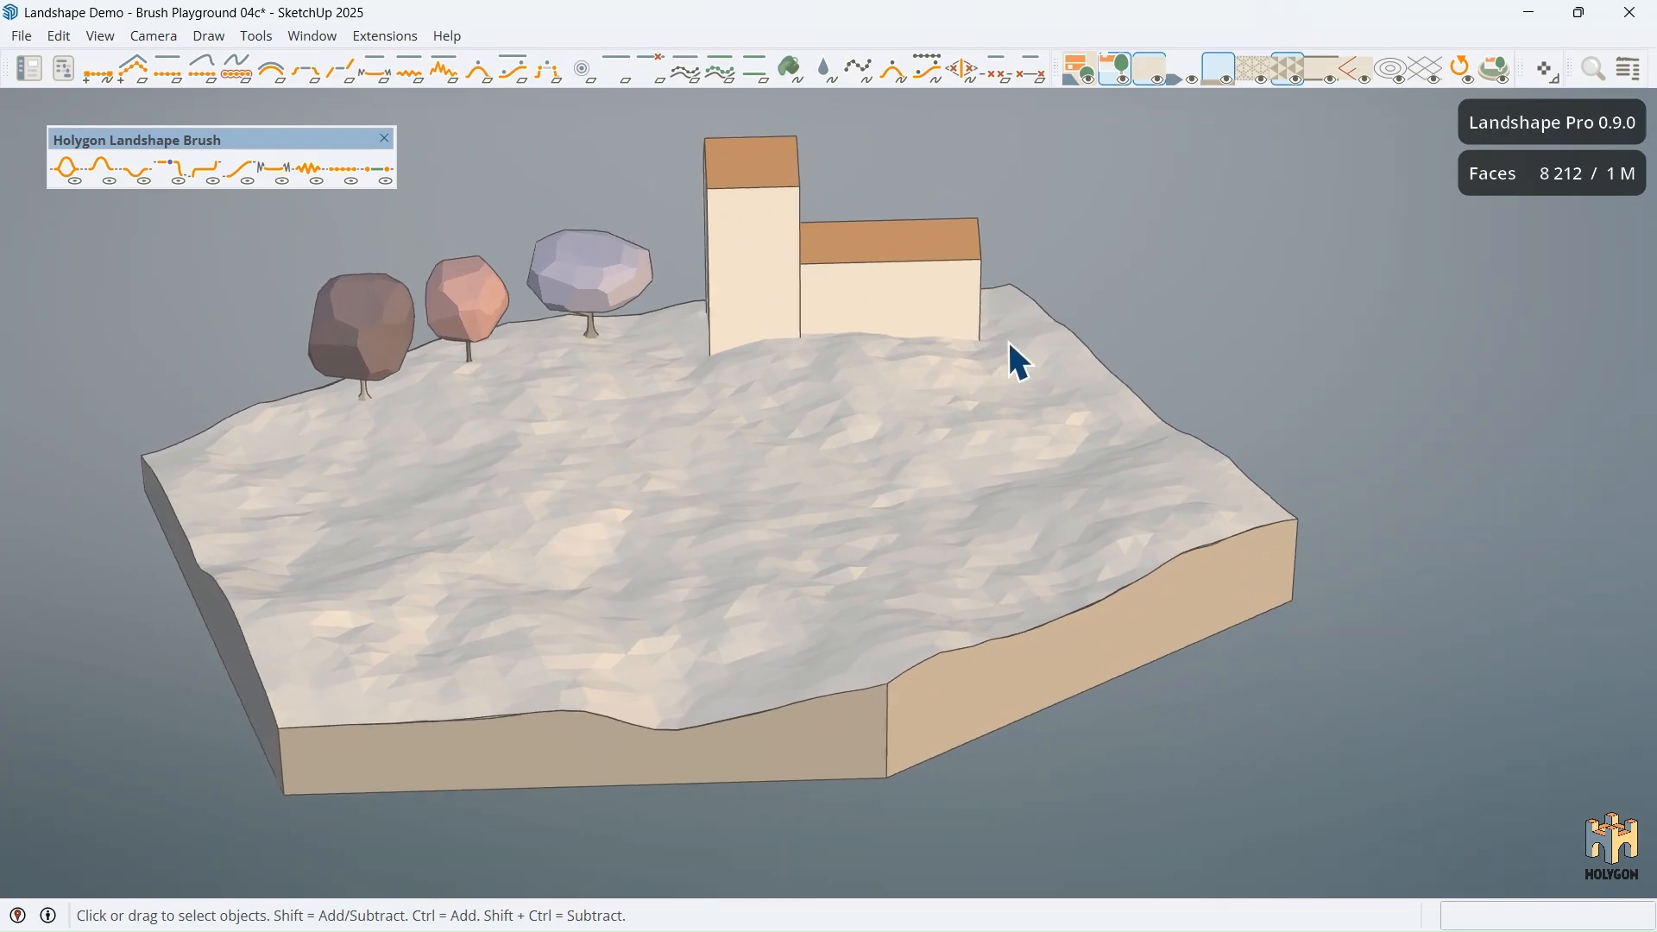
{"action": "left_click", "coordinate": [281, 184]}
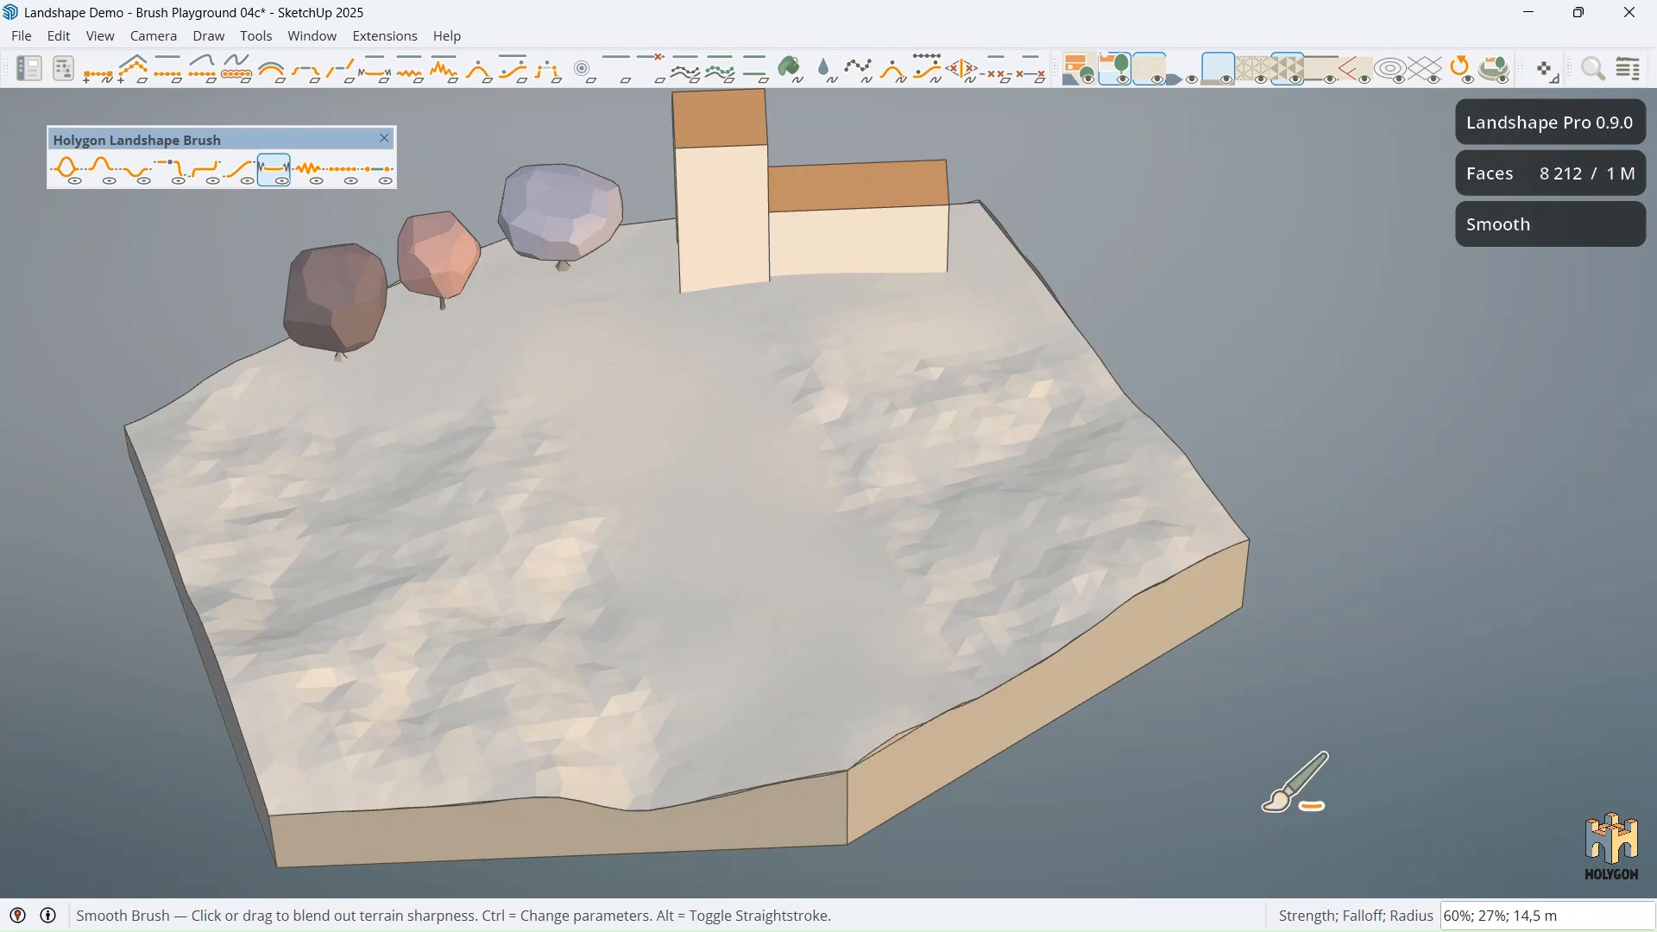
{"action": "mouse_move", "coordinate": [1294, 784]}
{"action": "middle_mouse_down"}
{"action": "mouse_move", "coordinate": [1312, 769]}
{"action": "mouse_move", "coordinate": [1458, 129]}
{"action": "middle_mouse_up"}
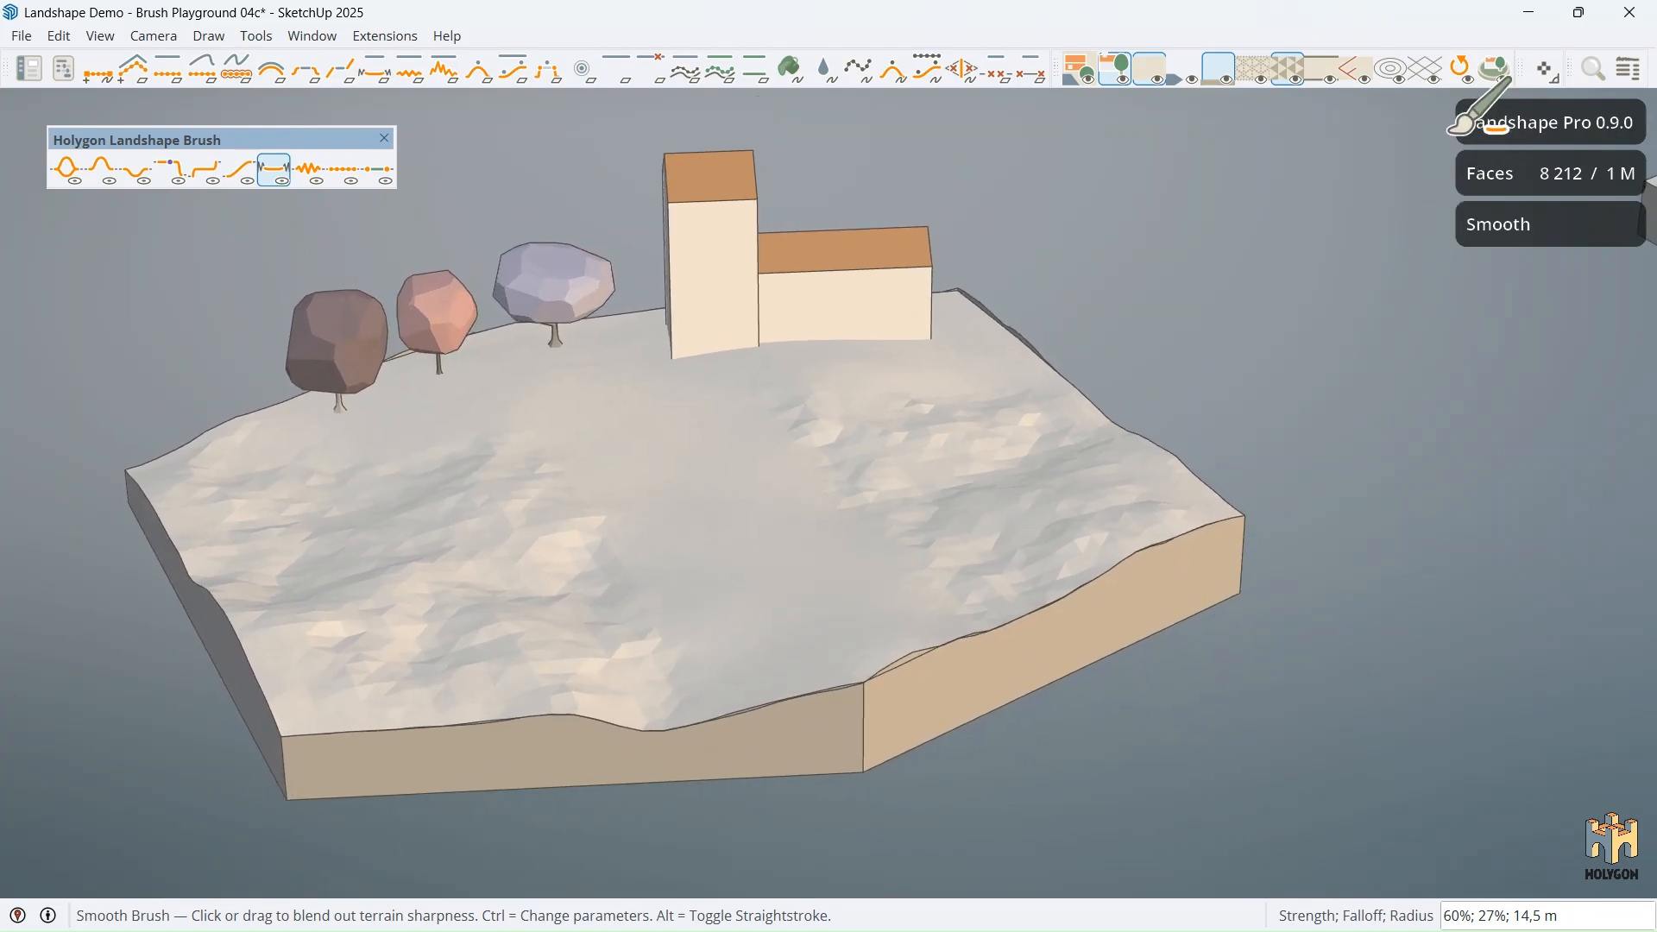
Step: Bring the flat factory terrain into top view and activate the Noise Brush
{"action": "left_click", "coordinate": [1456, 79]}
{"action": "middle_click_drag", "start_coordinate": [1243, 281], "coordinate": [1235, 287]}
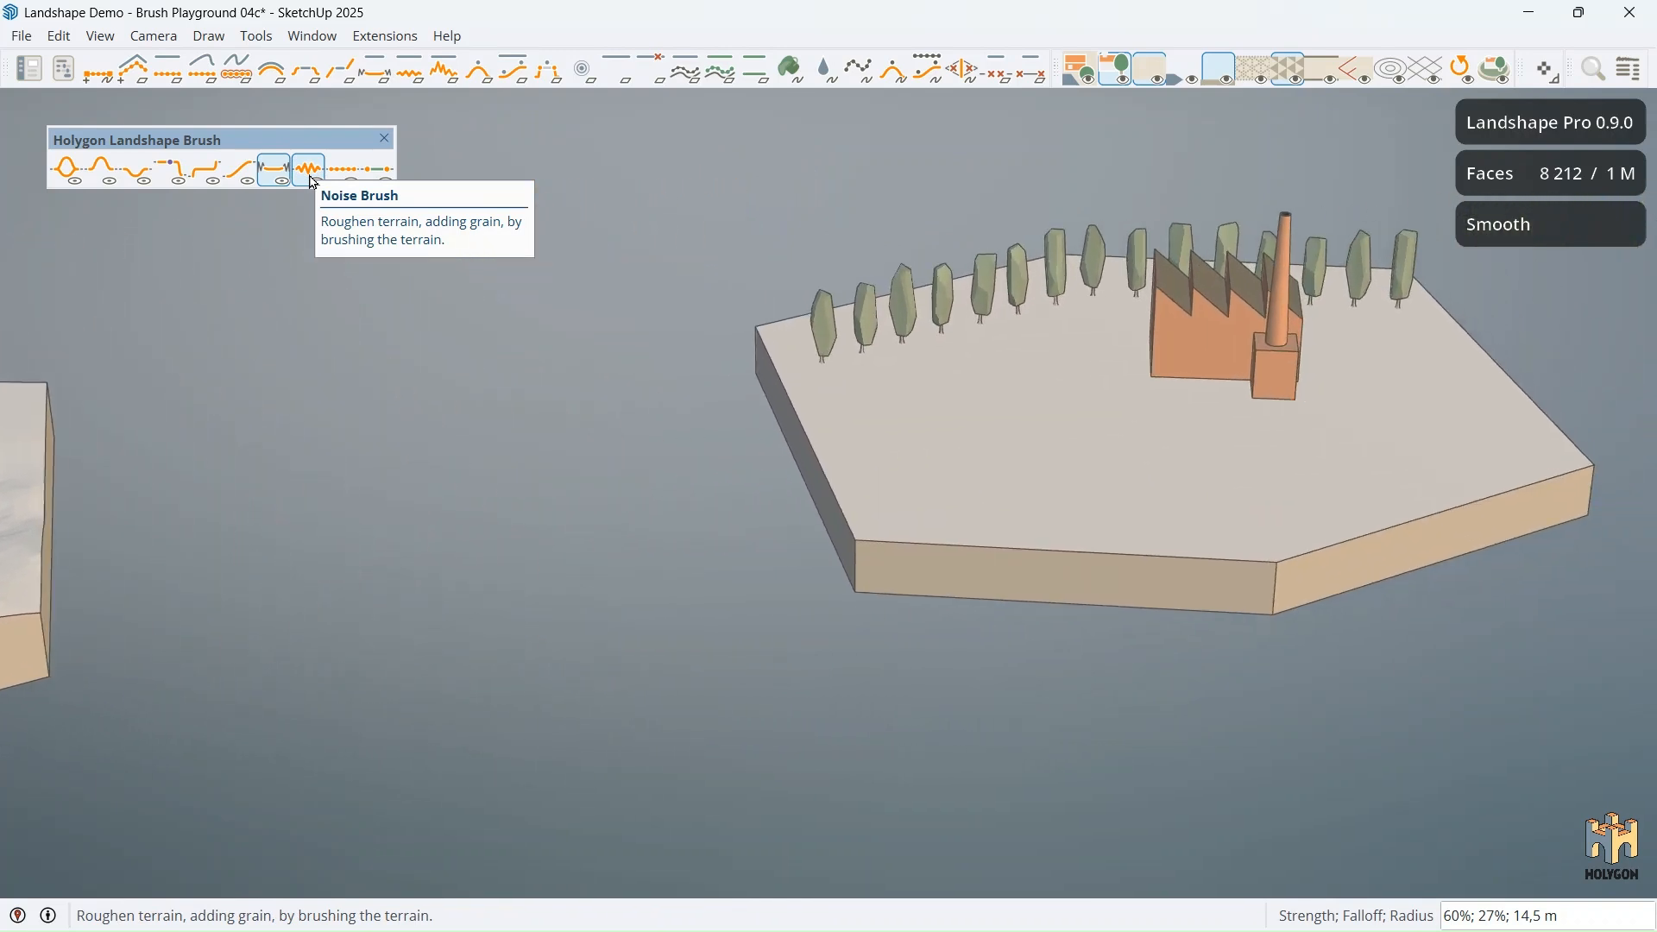
{"action": "mouse_move", "coordinate": [631, 681]}
{"action": "middle_mouse_down"}
{"action": "mouse_move", "coordinate": [769, 599]}
{"action": "mouse_move", "coordinate": [674, 480]}
{"action": "mouse_move", "coordinate": [691, 507]}
{"action": "mouse_move", "coordinate": [918, 553]}
{"action": "middle_mouse_up"}
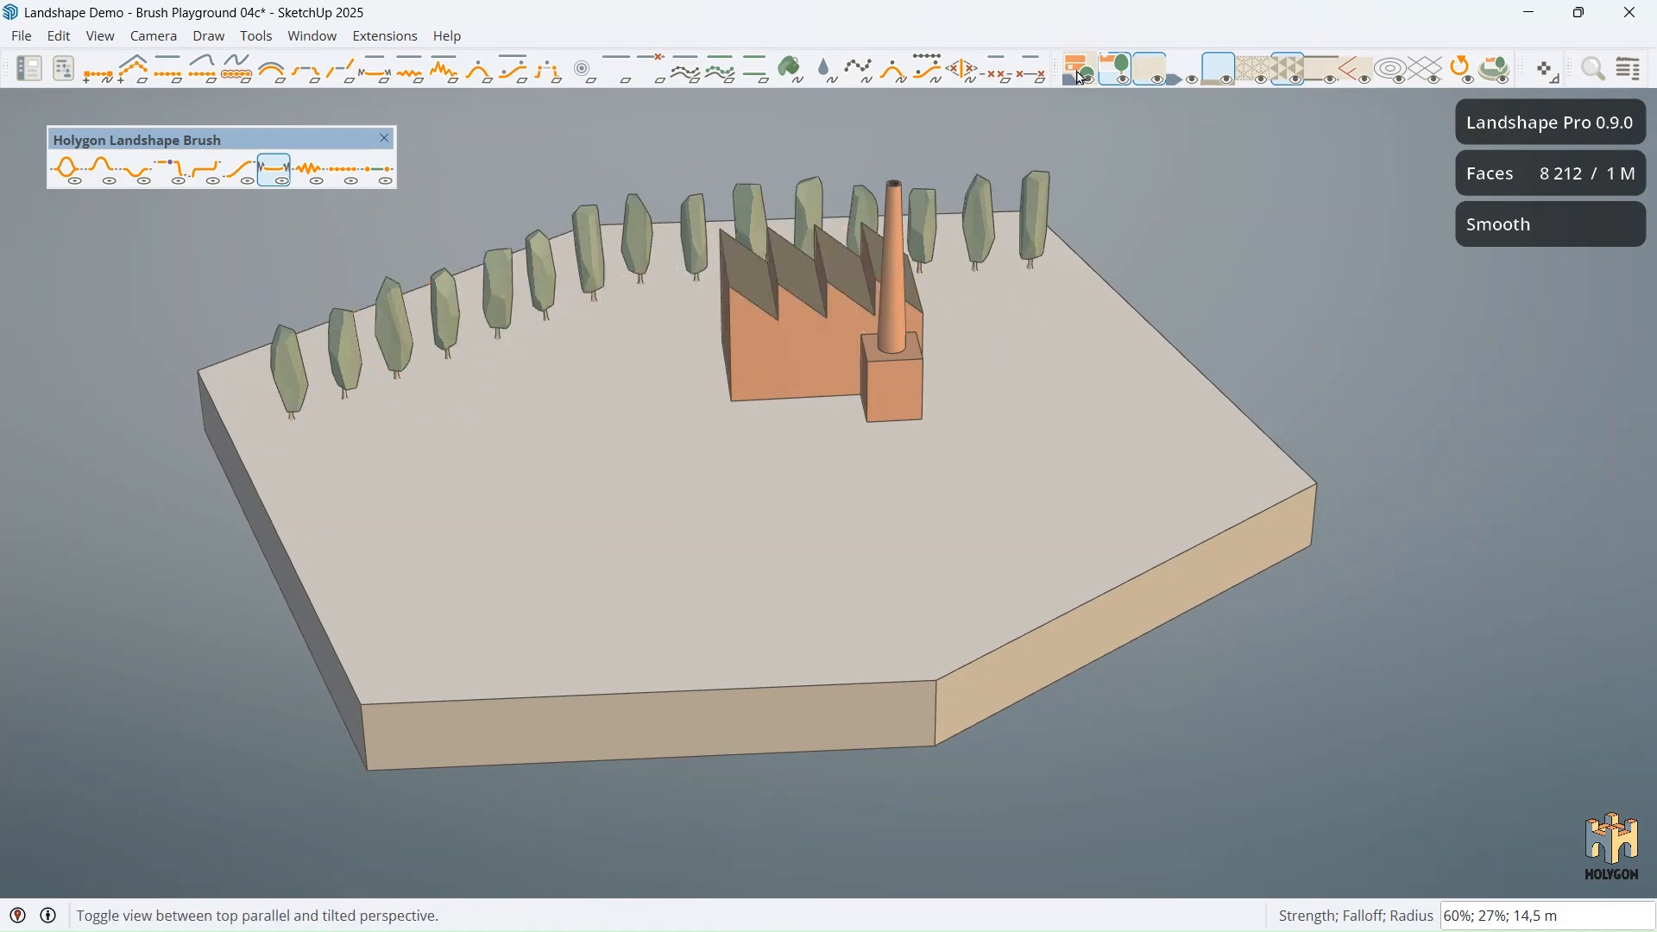
{"action": "left_click", "coordinate": [1082, 77]}
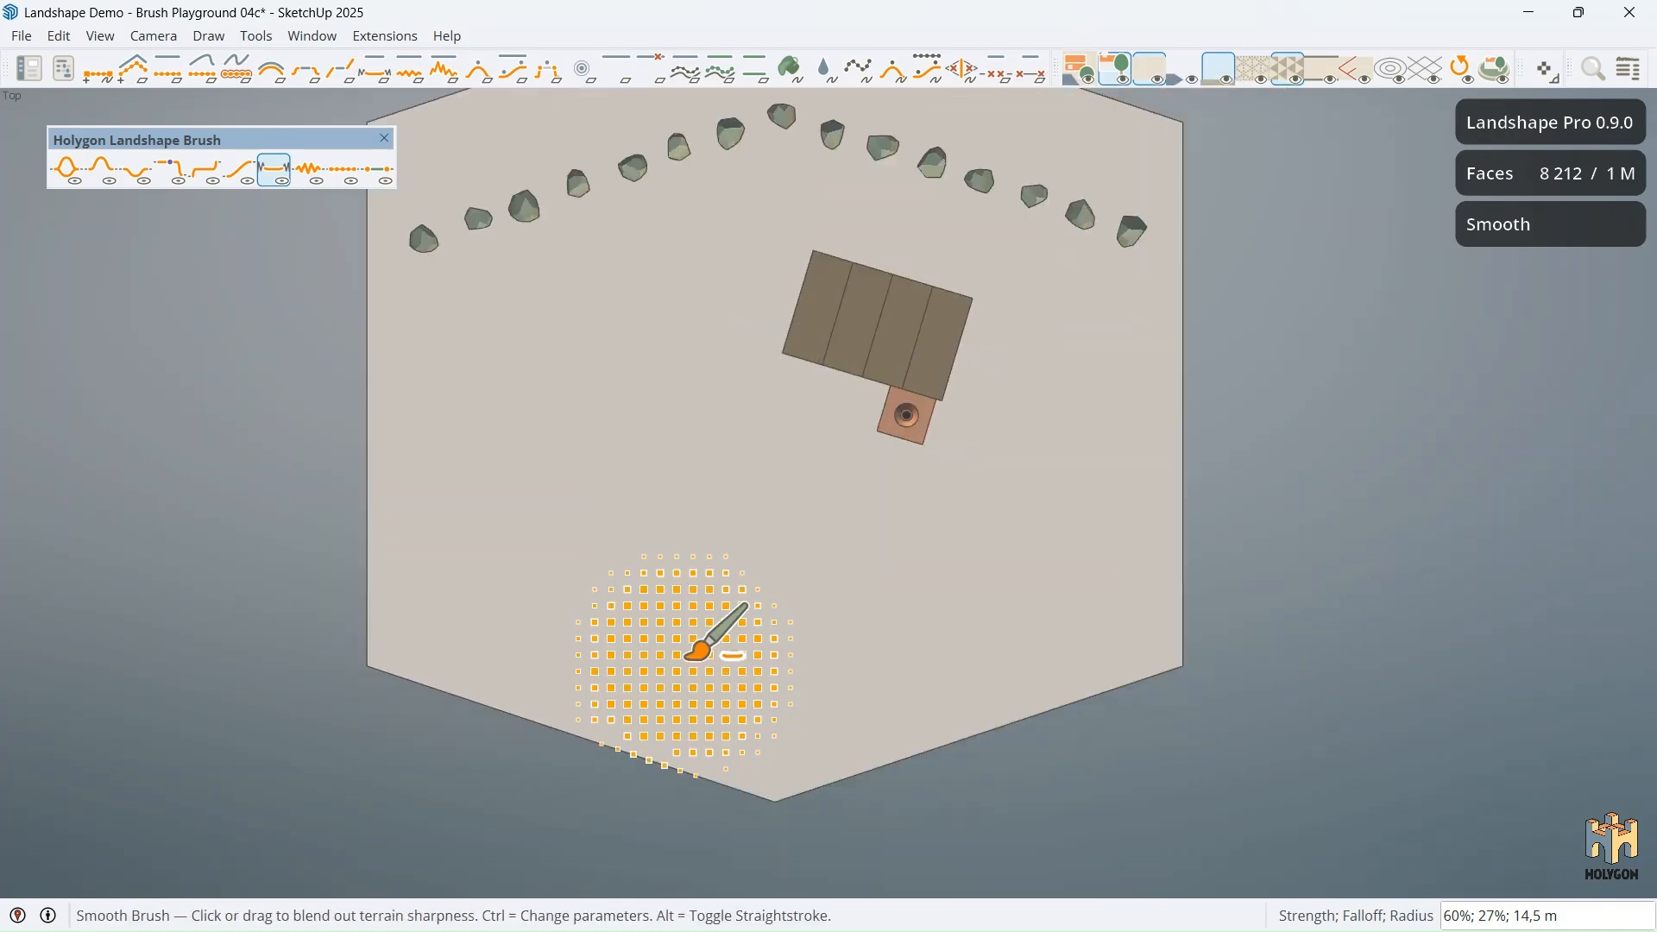
{"action": "scroll", "coordinate": [691, 656], "scroll_direction": "down", "scroll_amount": 1}
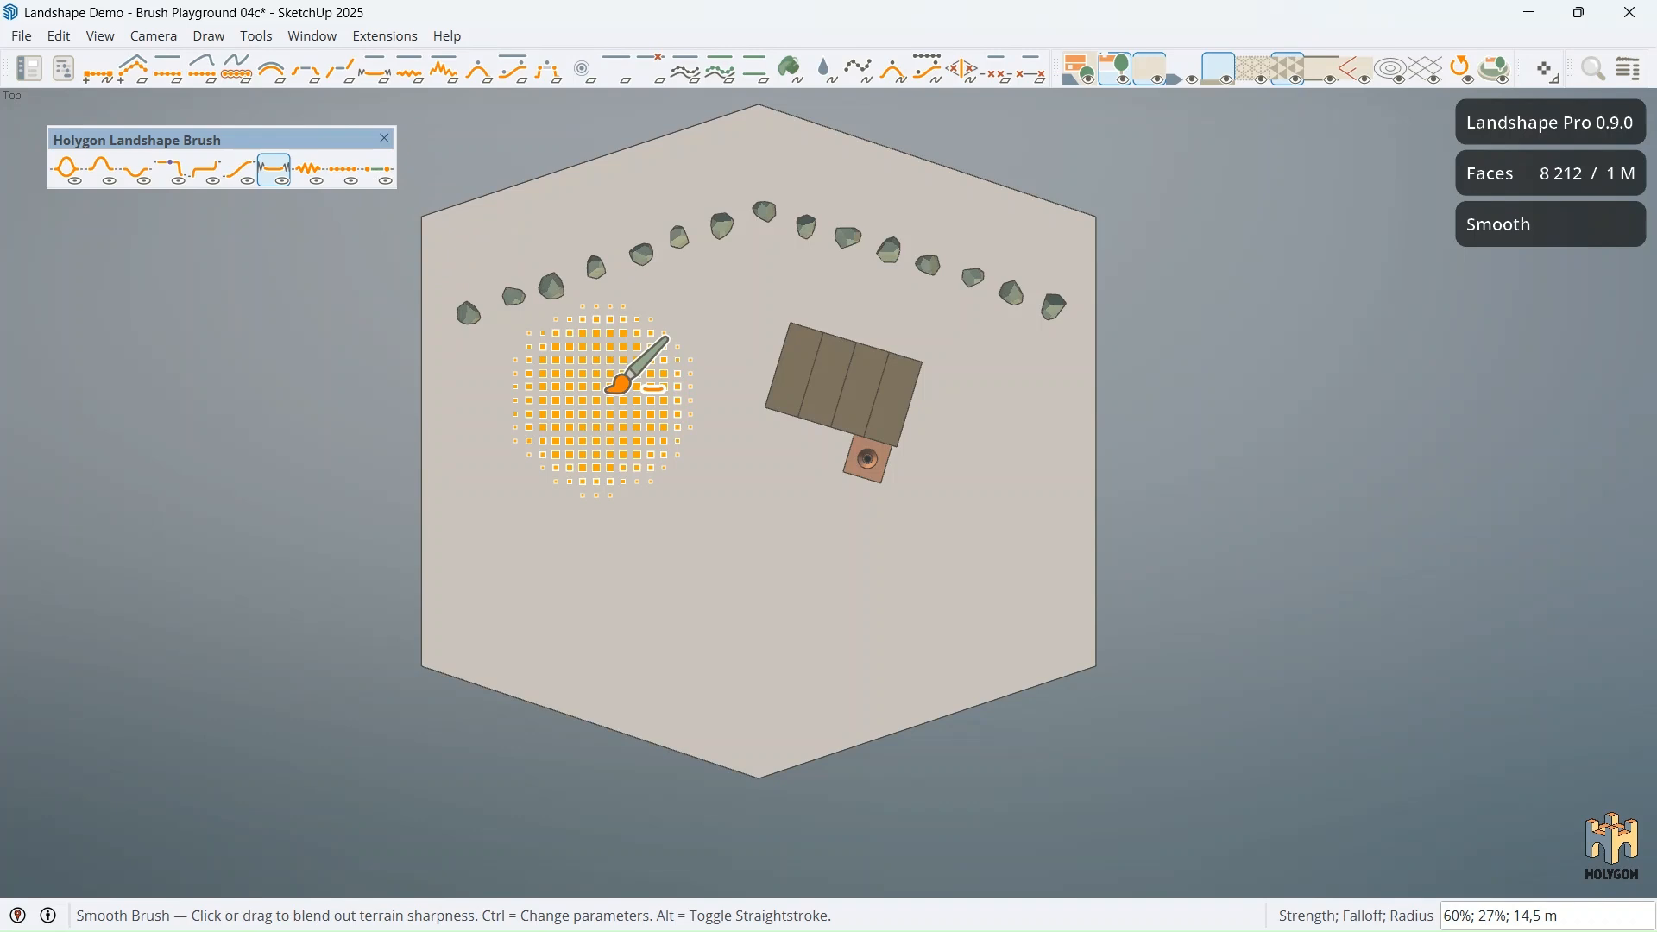
{"action": "right_click", "coordinate": [606, 402]}
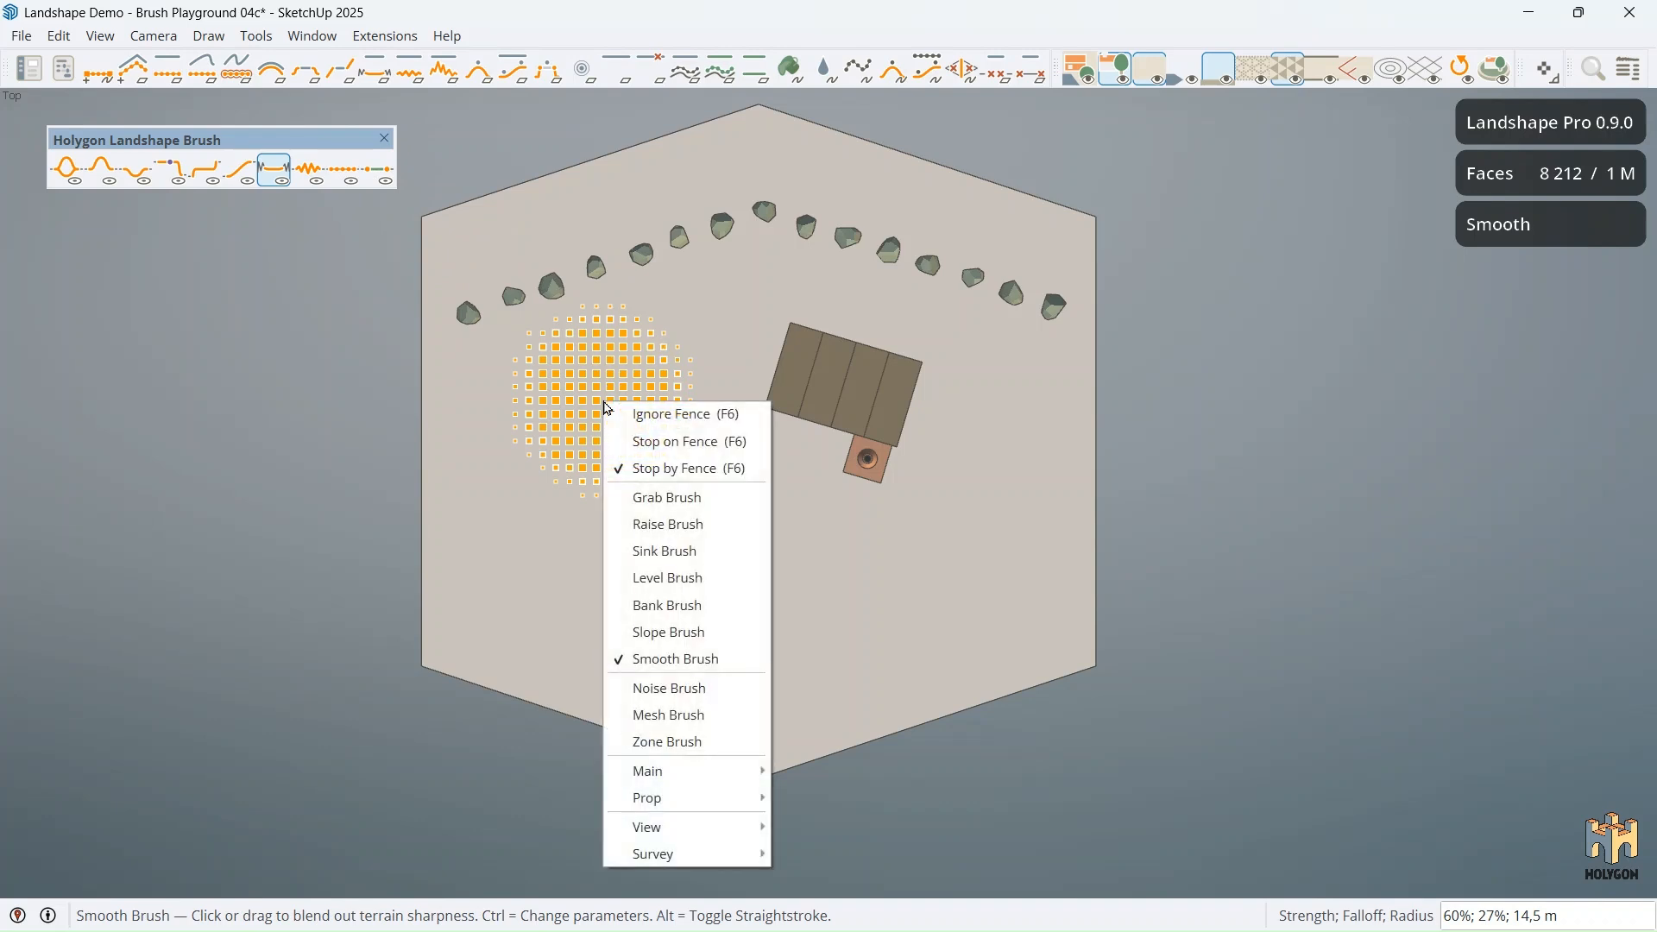
{"action": "left_click", "coordinate": [708, 691]}
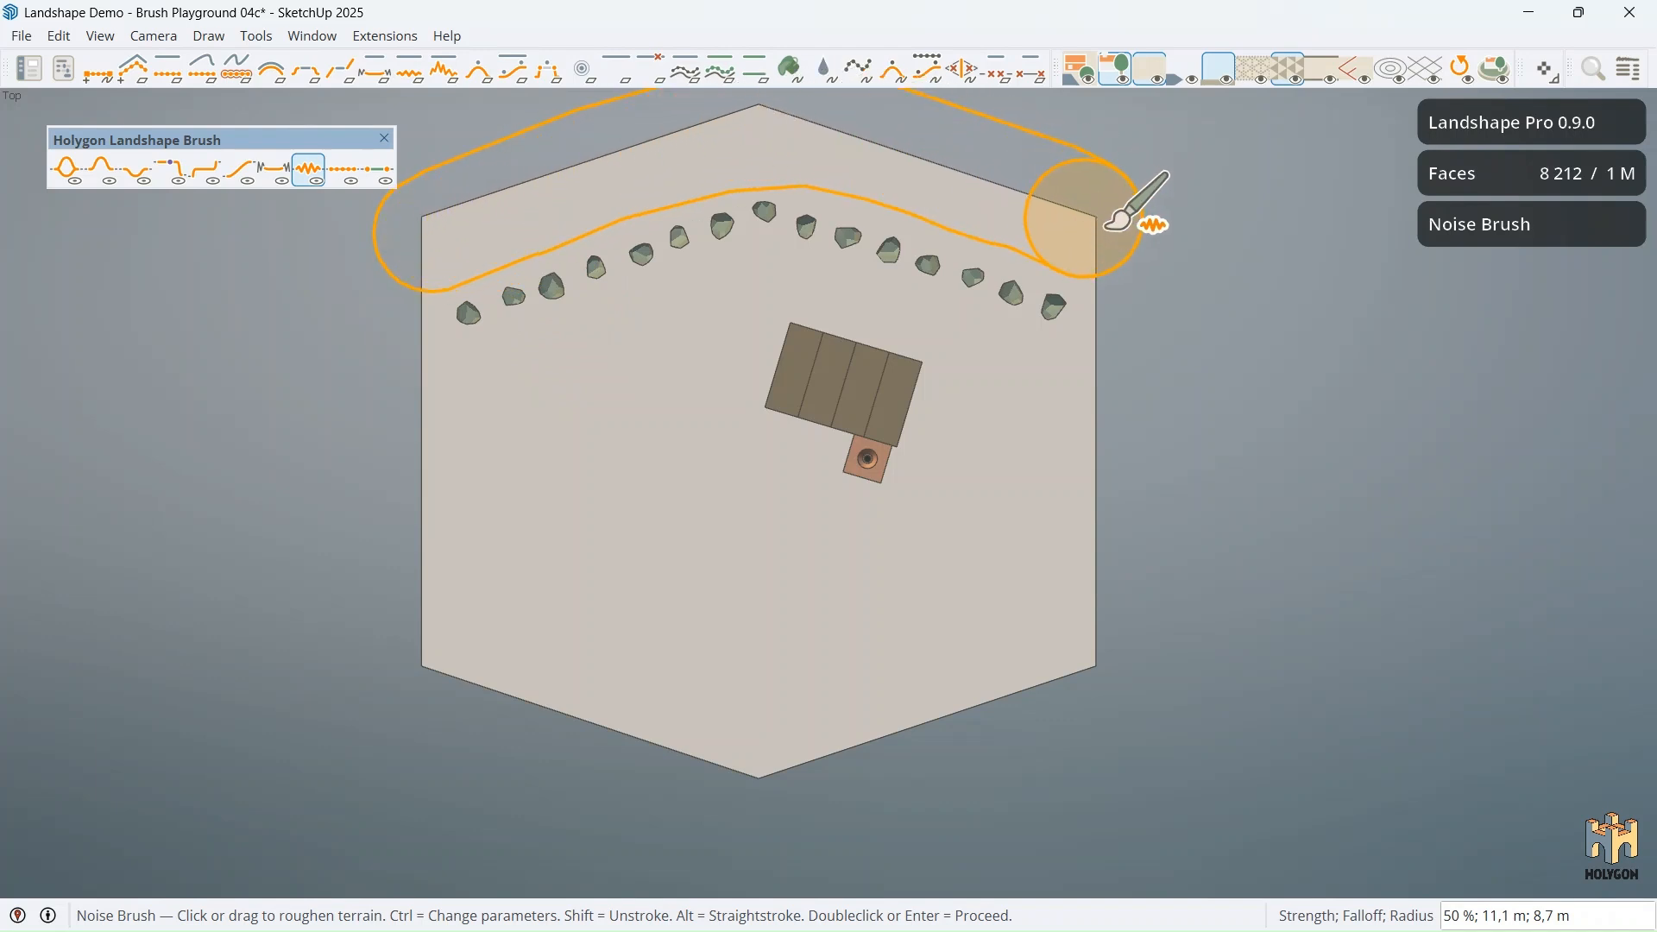
Step: Roughen the terrain's outer band around the factory and behind the trees with the Noise Brush at 50%, 11.1 m and 8.7 m radius
{"action": "mouse_move", "coordinate": [1150, 298]}
{"action": "left_mouse_down"}
{"action": "mouse_move", "coordinate": [1169, 437]}
{"action": "mouse_move", "coordinate": [1080, 562]}
{"action": "mouse_move", "coordinate": [1102, 711]}
{"action": "mouse_move", "coordinate": [1154, 706]}
{"action": "mouse_move", "coordinate": [1062, 743]}
{"action": "mouse_move", "coordinate": [1024, 691]}
{"action": "mouse_move", "coordinate": [910, 702]}
{"action": "mouse_move", "coordinate": [740, 756]}
{"action": "mouse_move", "coordinate": [503, 658]}
{"action": "mouse_move", "coordinate": [391, 677]}
{"action": "mouse_move", "coordinate": [407, 685]}
{"action": "mouse_move", "coordinate": [395, 602]}
{"action": "mouse_move", "coordinate": [489, 483]}
{"action": "mouse_move", "coordinate": [667, 672]}
{"action": "mouse_move", "coordinate": [1089, 606]}
{"action": "mouse_move", "coordinate": [834, 682]}
{"action": "mouse_move", "coordinate": [973, 784]}
{"action": "mouse_move", "coordinate": [1081, 652]}
{"action": "mouse_move", "coordinate": [1058, 544]}
{"action": "mouse_move", "coordinate": [1089, 340]}
{"action": "left_mouse_up"}
{"action": "left_click_drag", "start_coordinate": [1188, 380], "coordinate": [407, 205]}
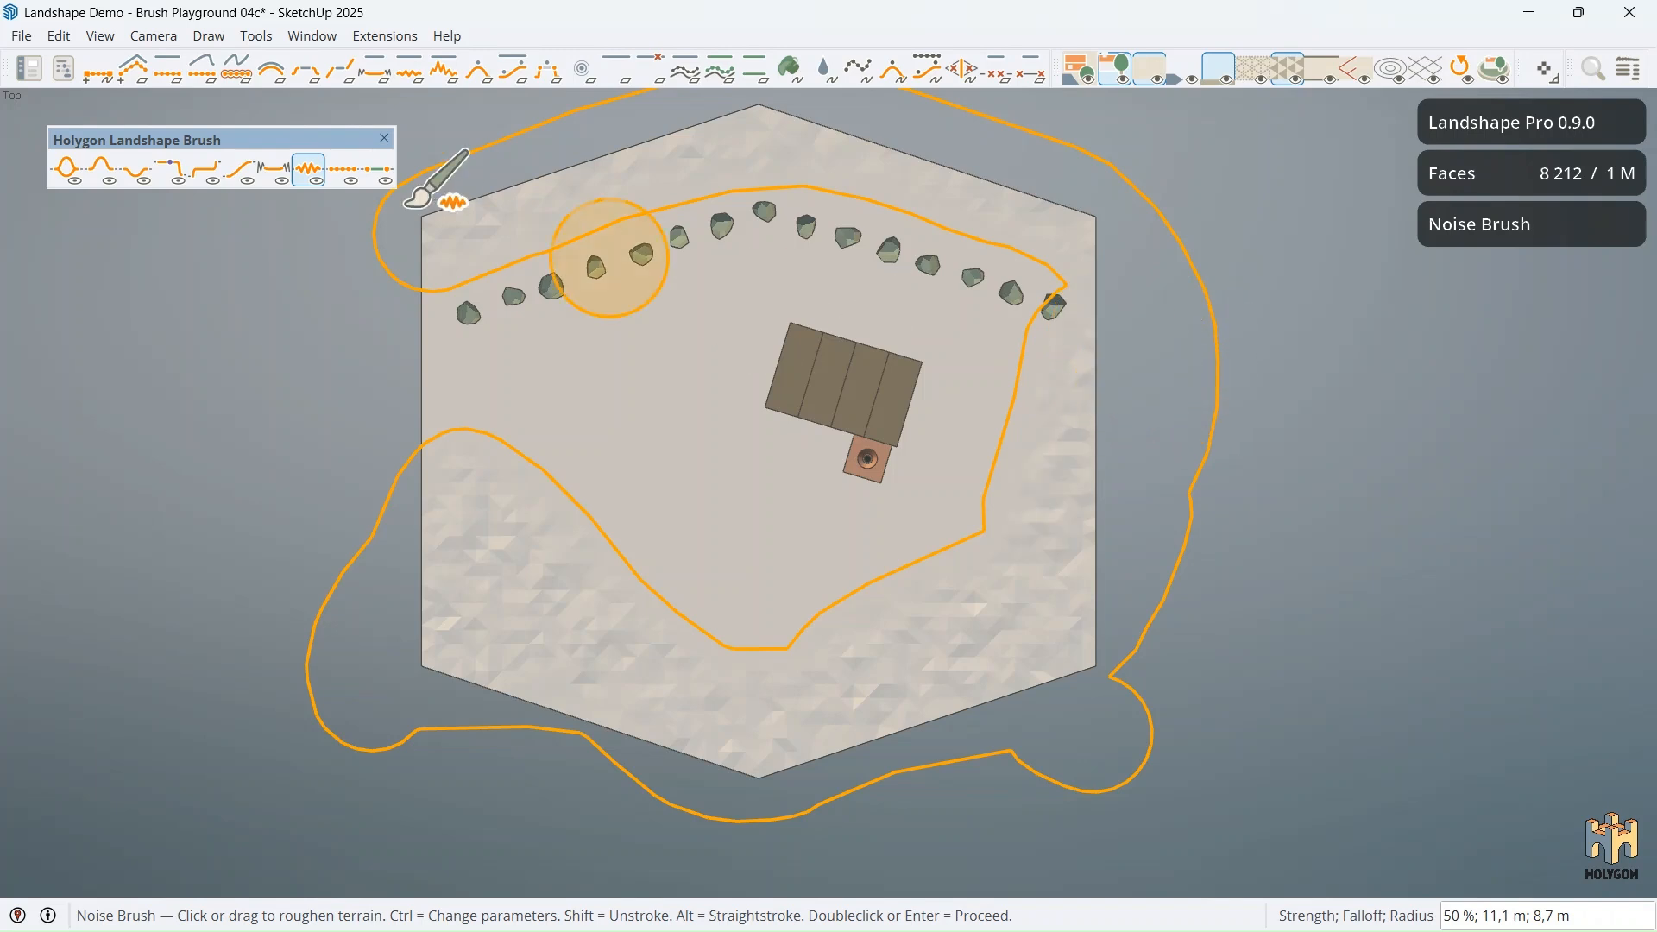
{"action": "left_click_drag", "start_coordinate": [775, 143], "coordinate": [1111, 242]}
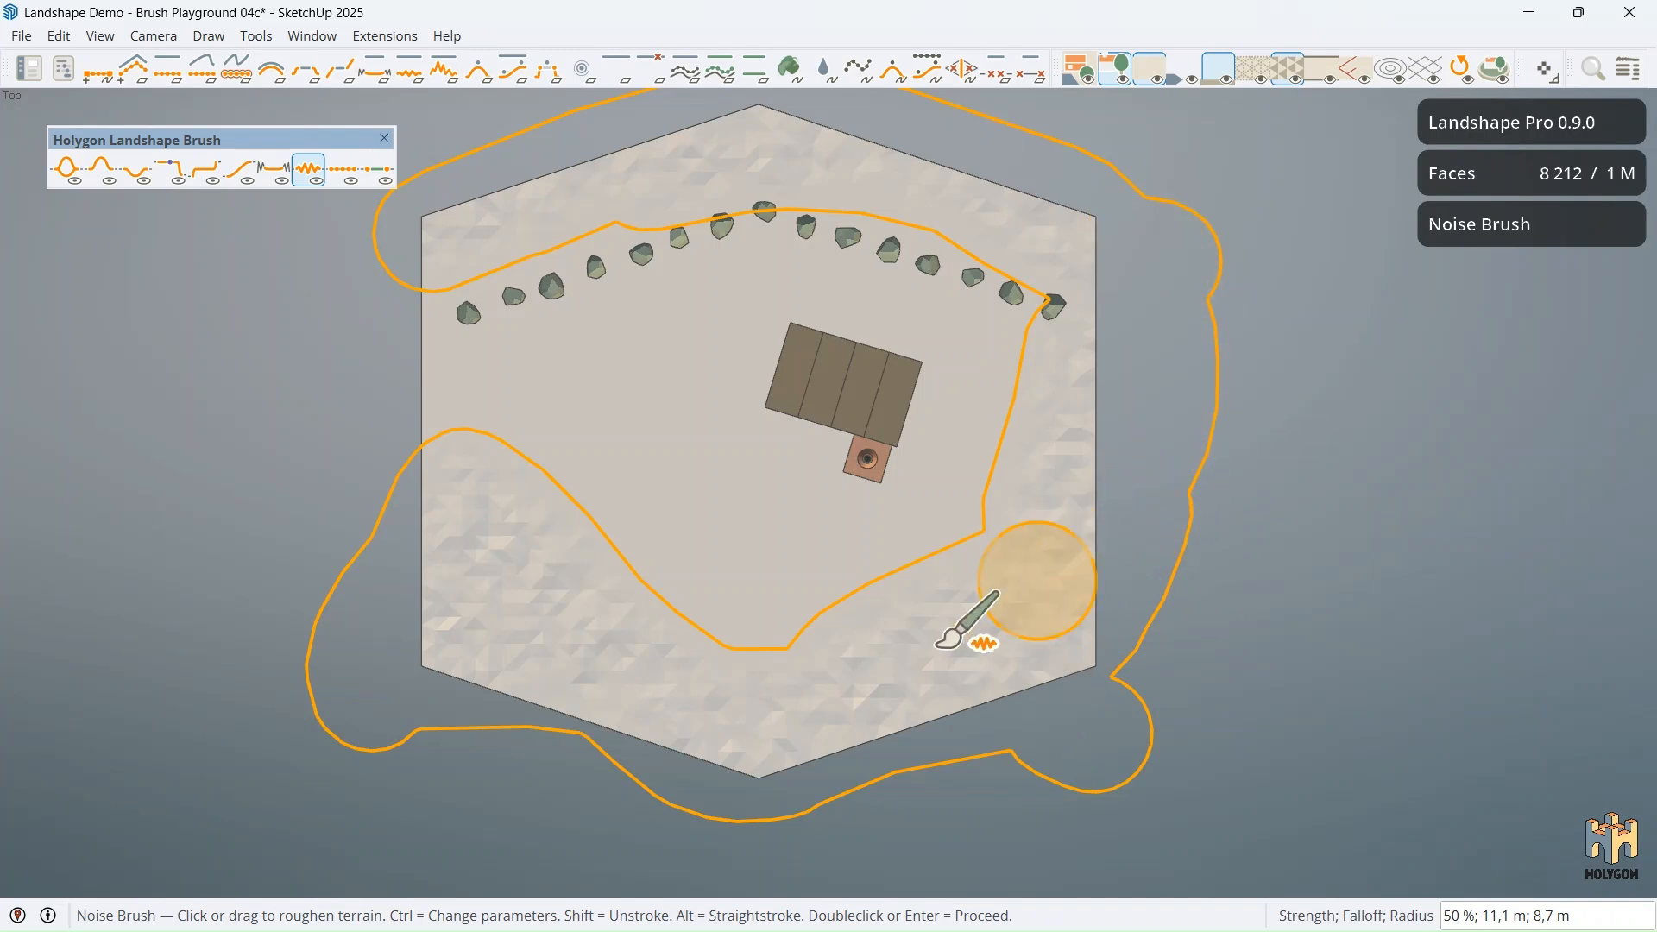
{"action": "left_click_drag", "start_coordinate": [657, 739], "coordinate": [990, 754]}
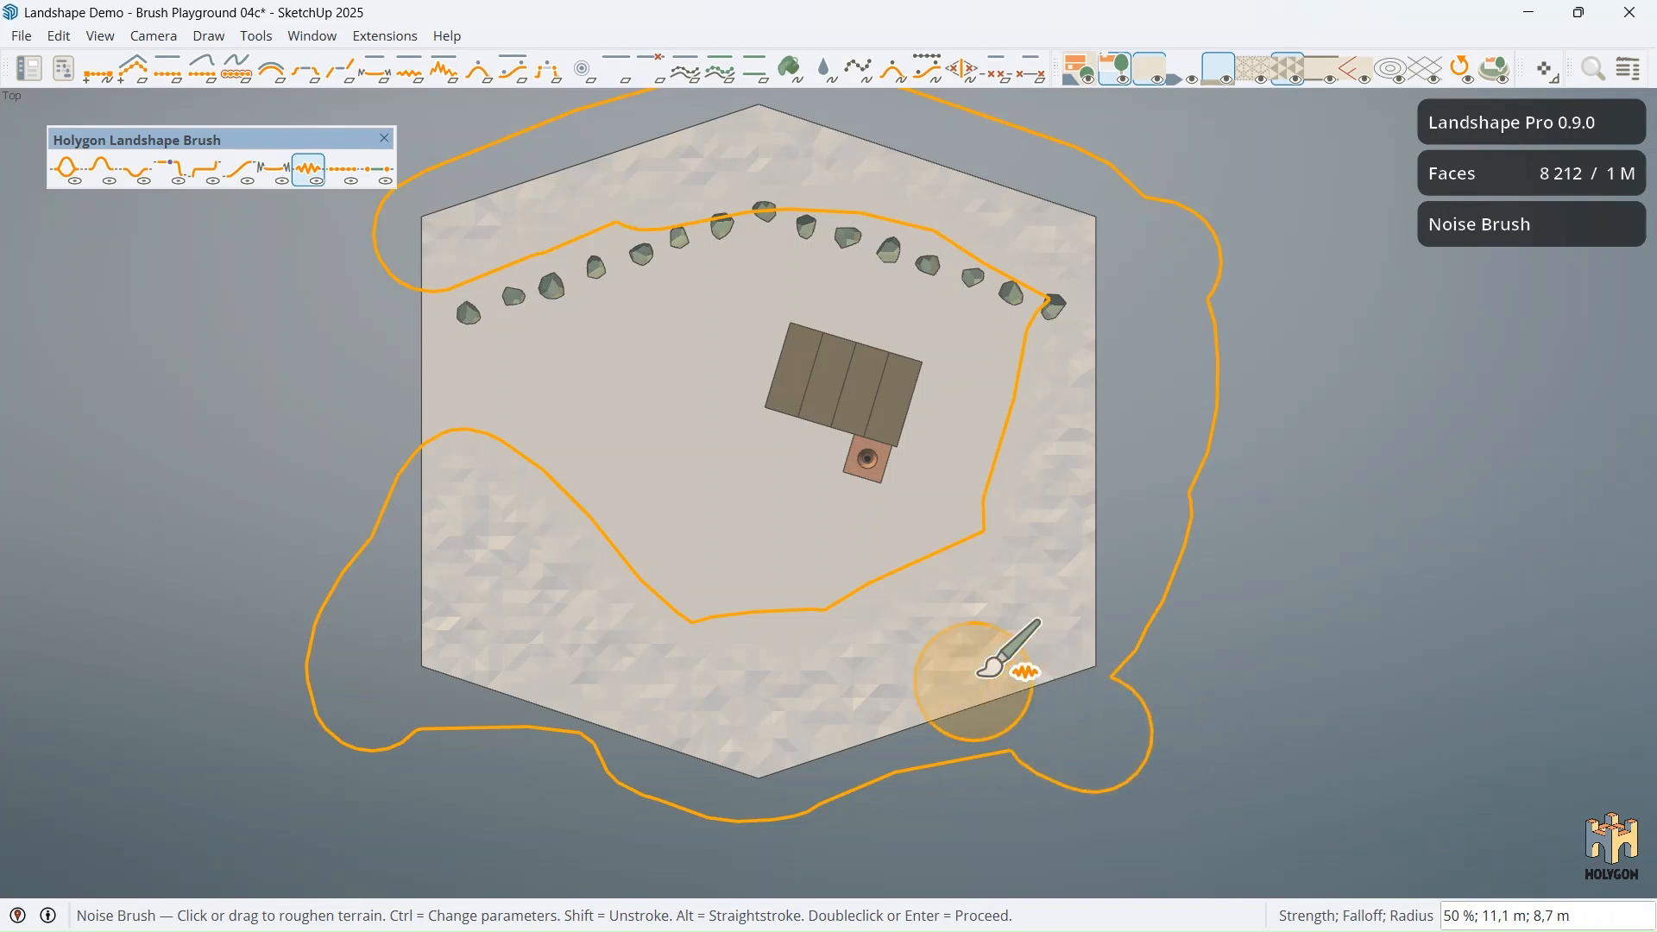
Step: Try 0.0 m and 20.0 m as the noise stroke's falloff value, and settle on 10.0 m
{"action": "type", "text": ";"}
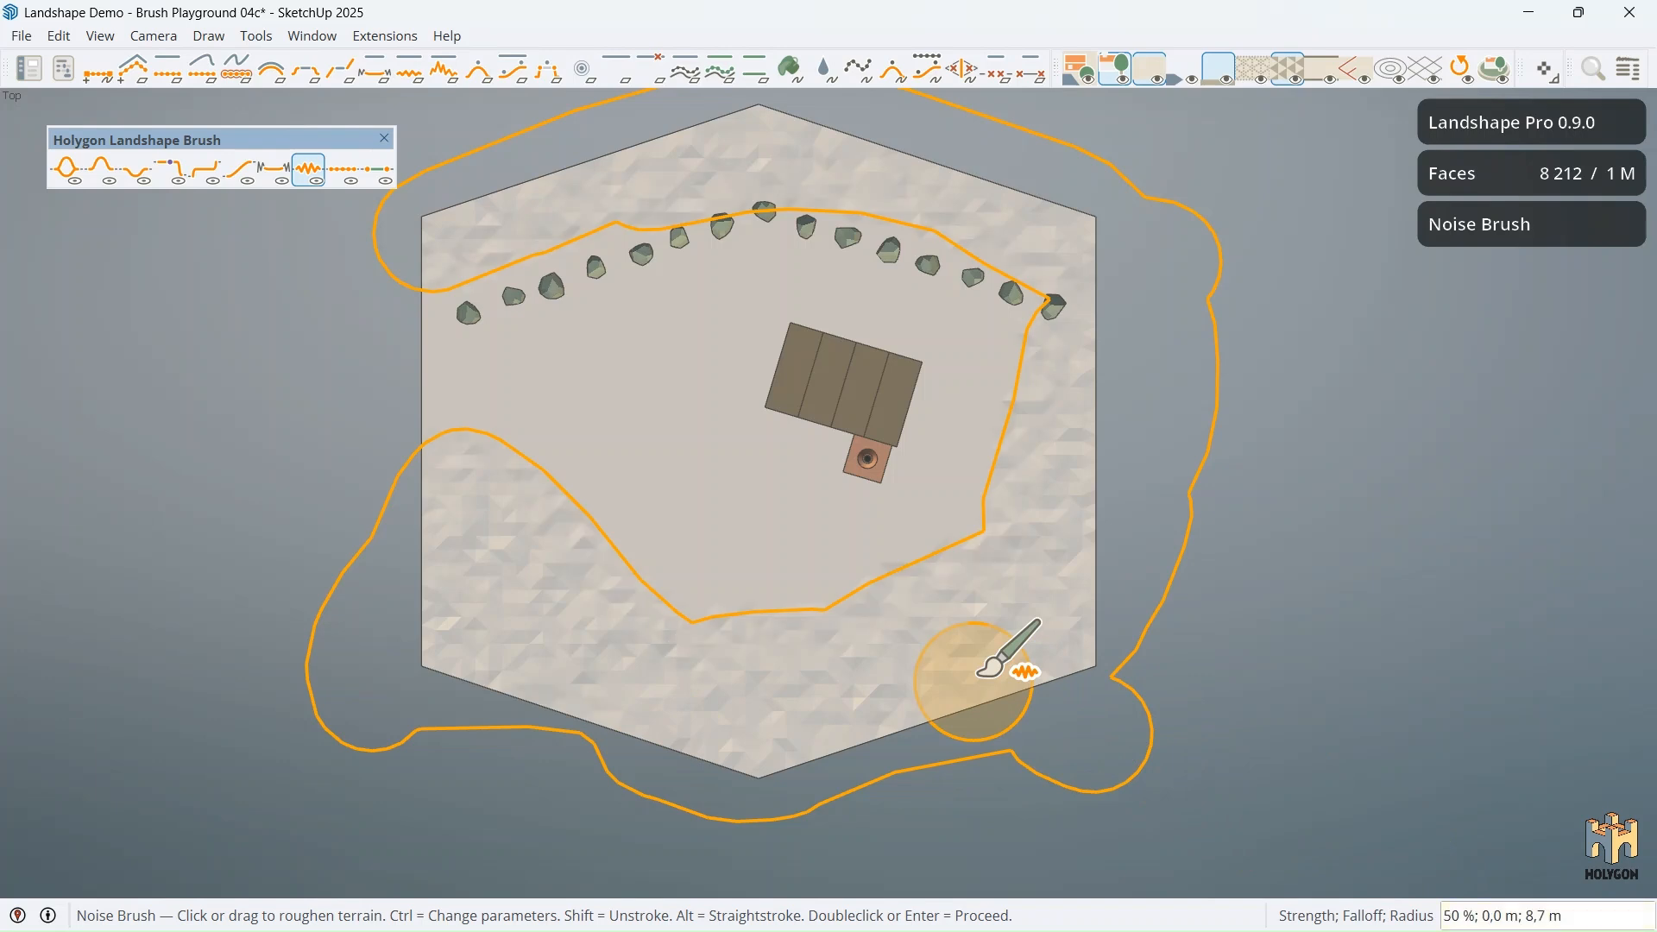
{"action": "type", "text": ";"}
{"action": "type", "text": ";"}
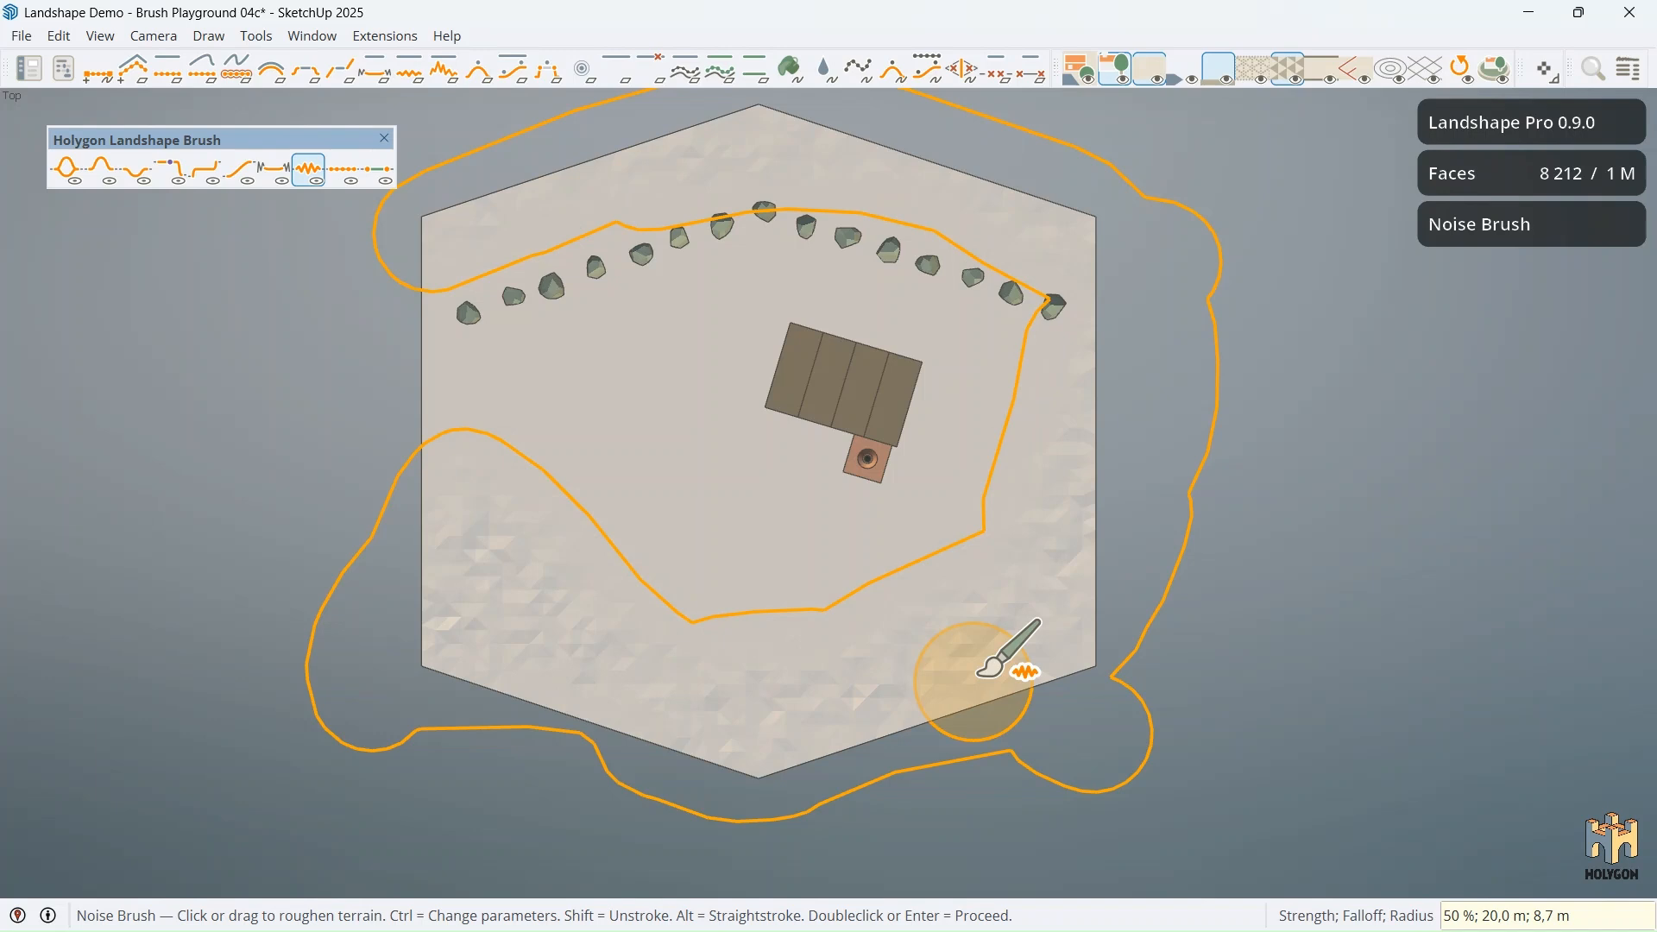
{"action": "type", "text": ";10"}
{"action": "key", "text": "Return"}
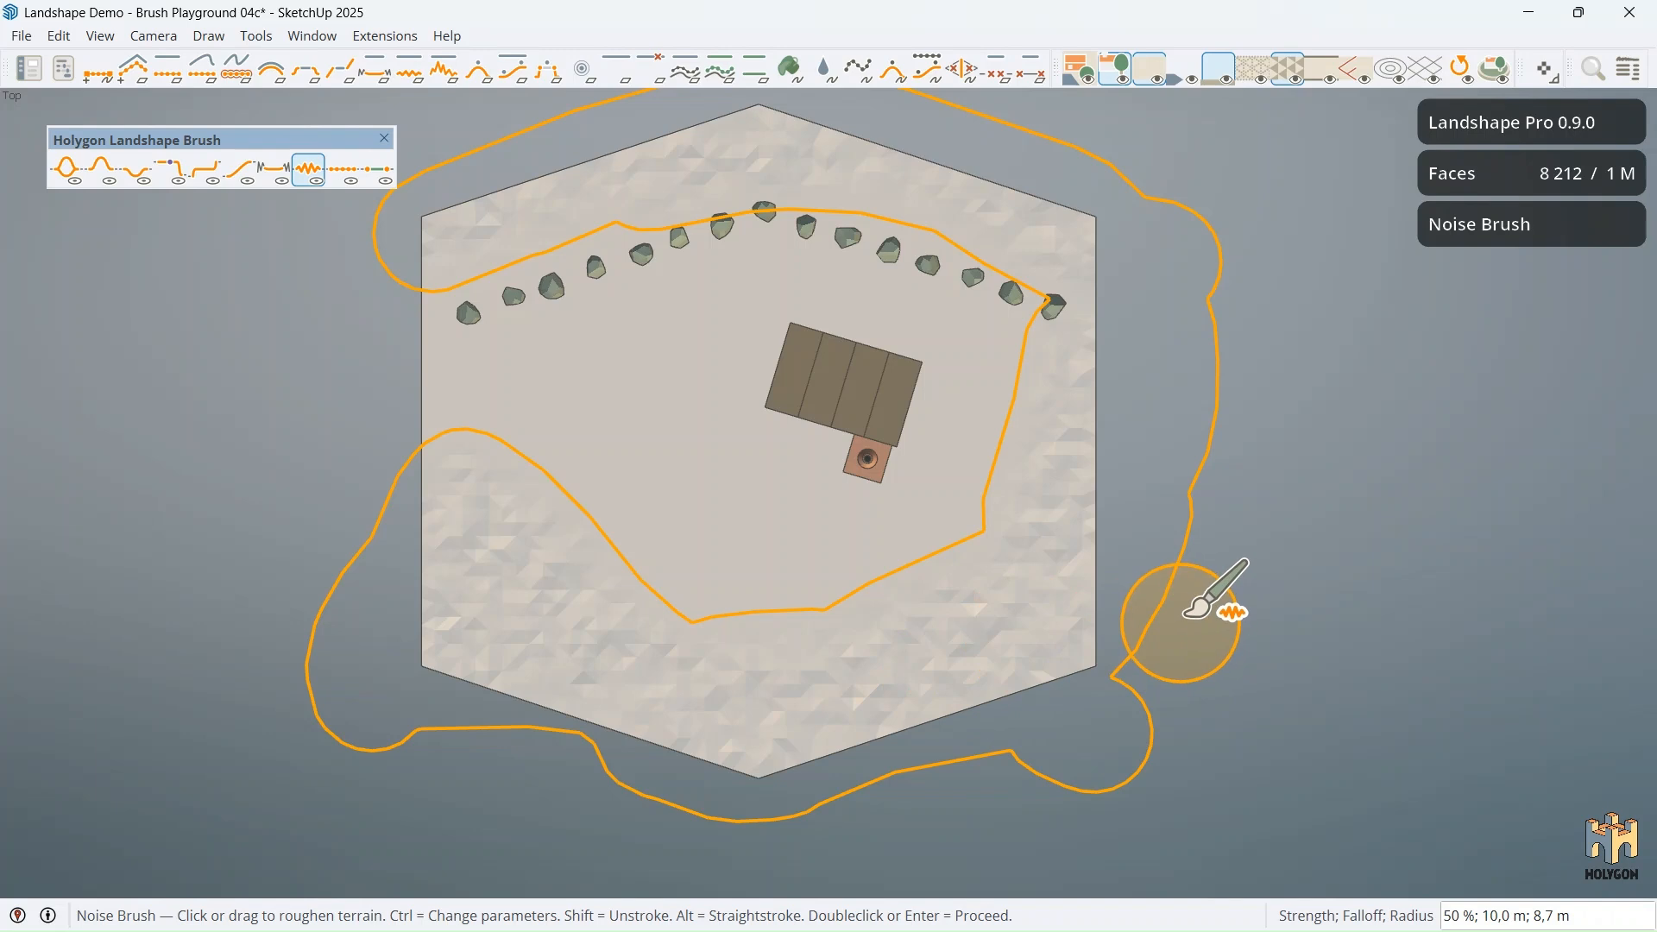
Step: Try noise strengths of 100% and 400%, settle on 60%, and apply the noise stroke to the factory terrain
{"action": "middle_click_drag", "start_coordinate": [1186, 614], "coordinate": [1240, 497]}
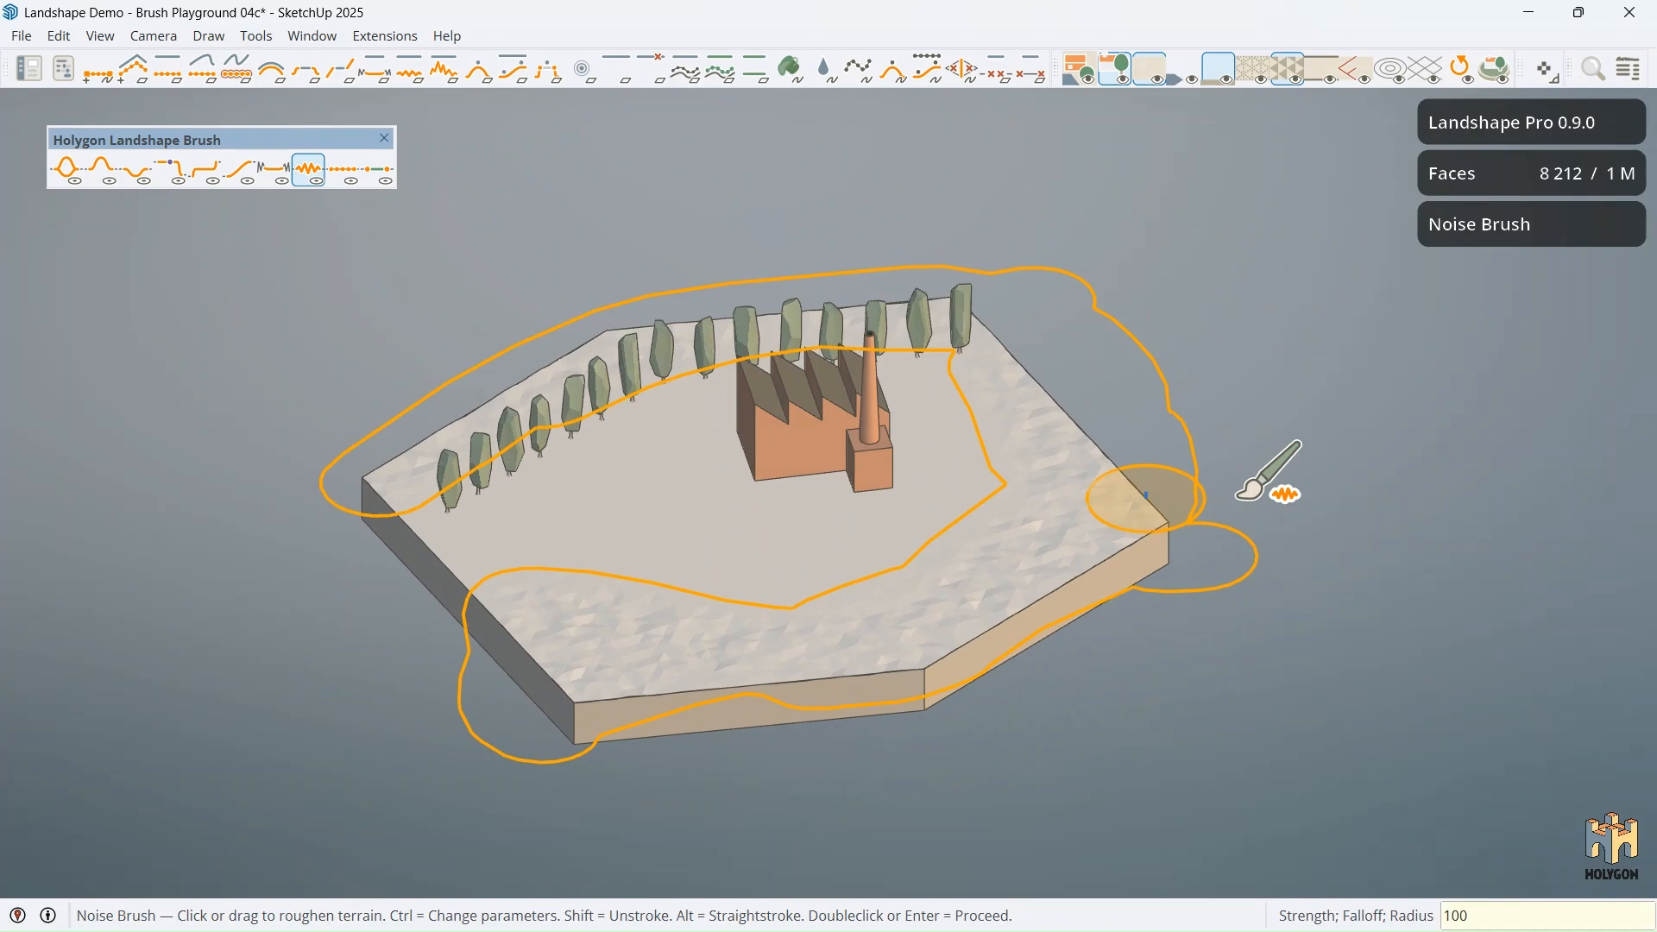
{"action": "key", "text": "Return"}
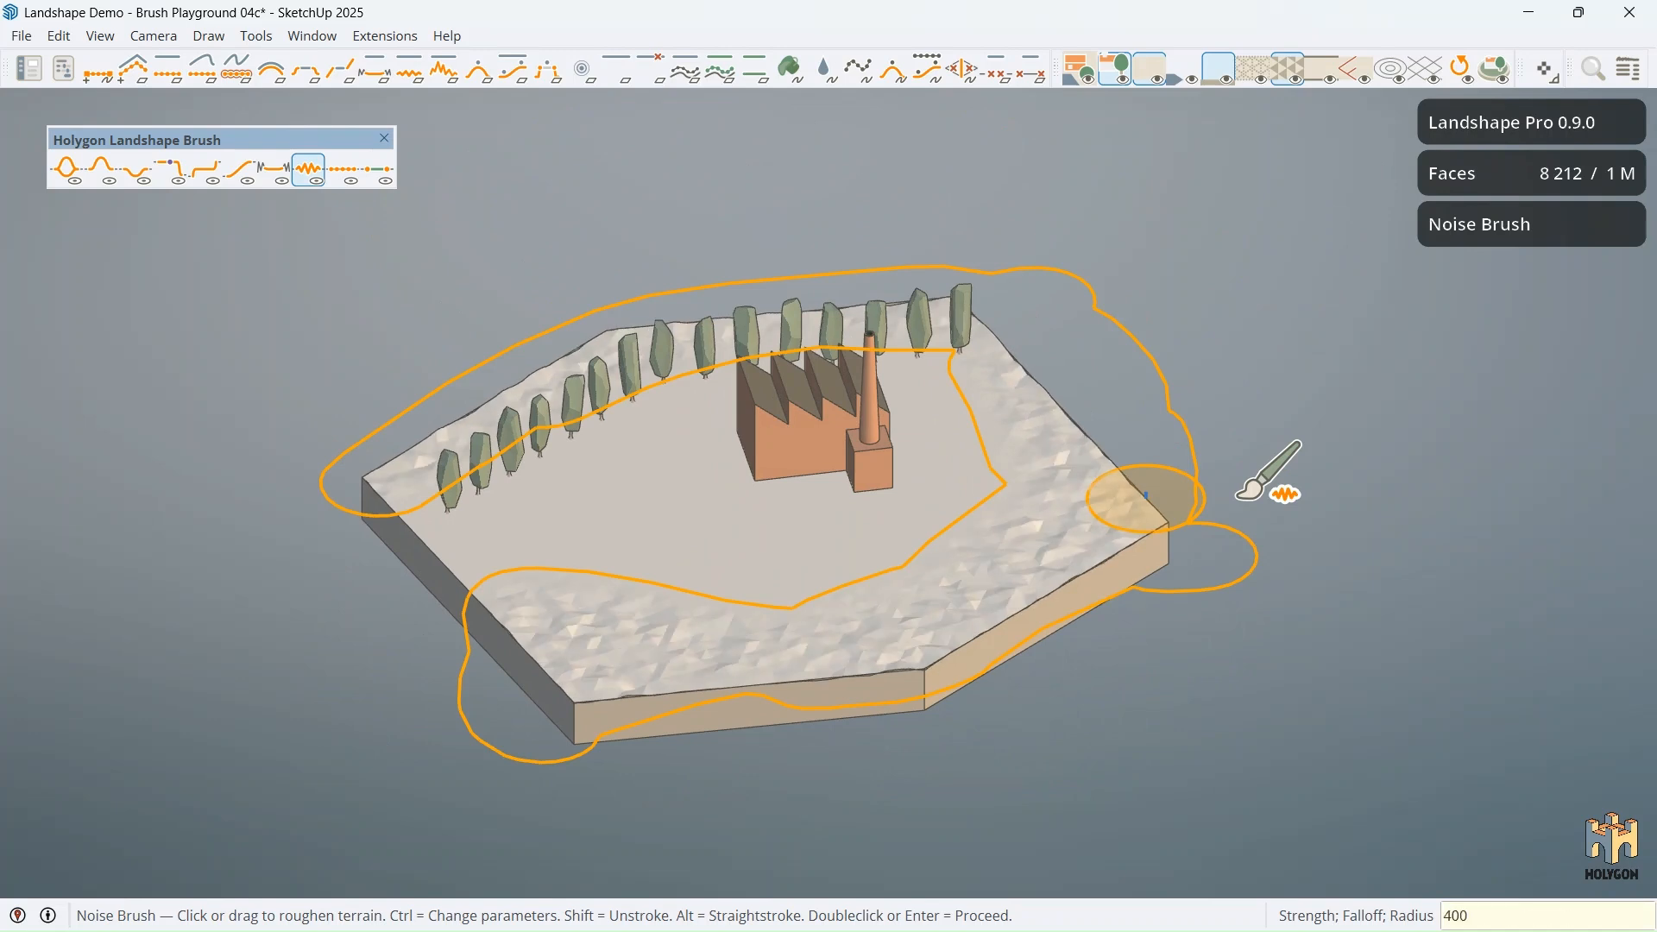
{"action": "type", "text": "400"}
{"action": "key", "text": "Return"}
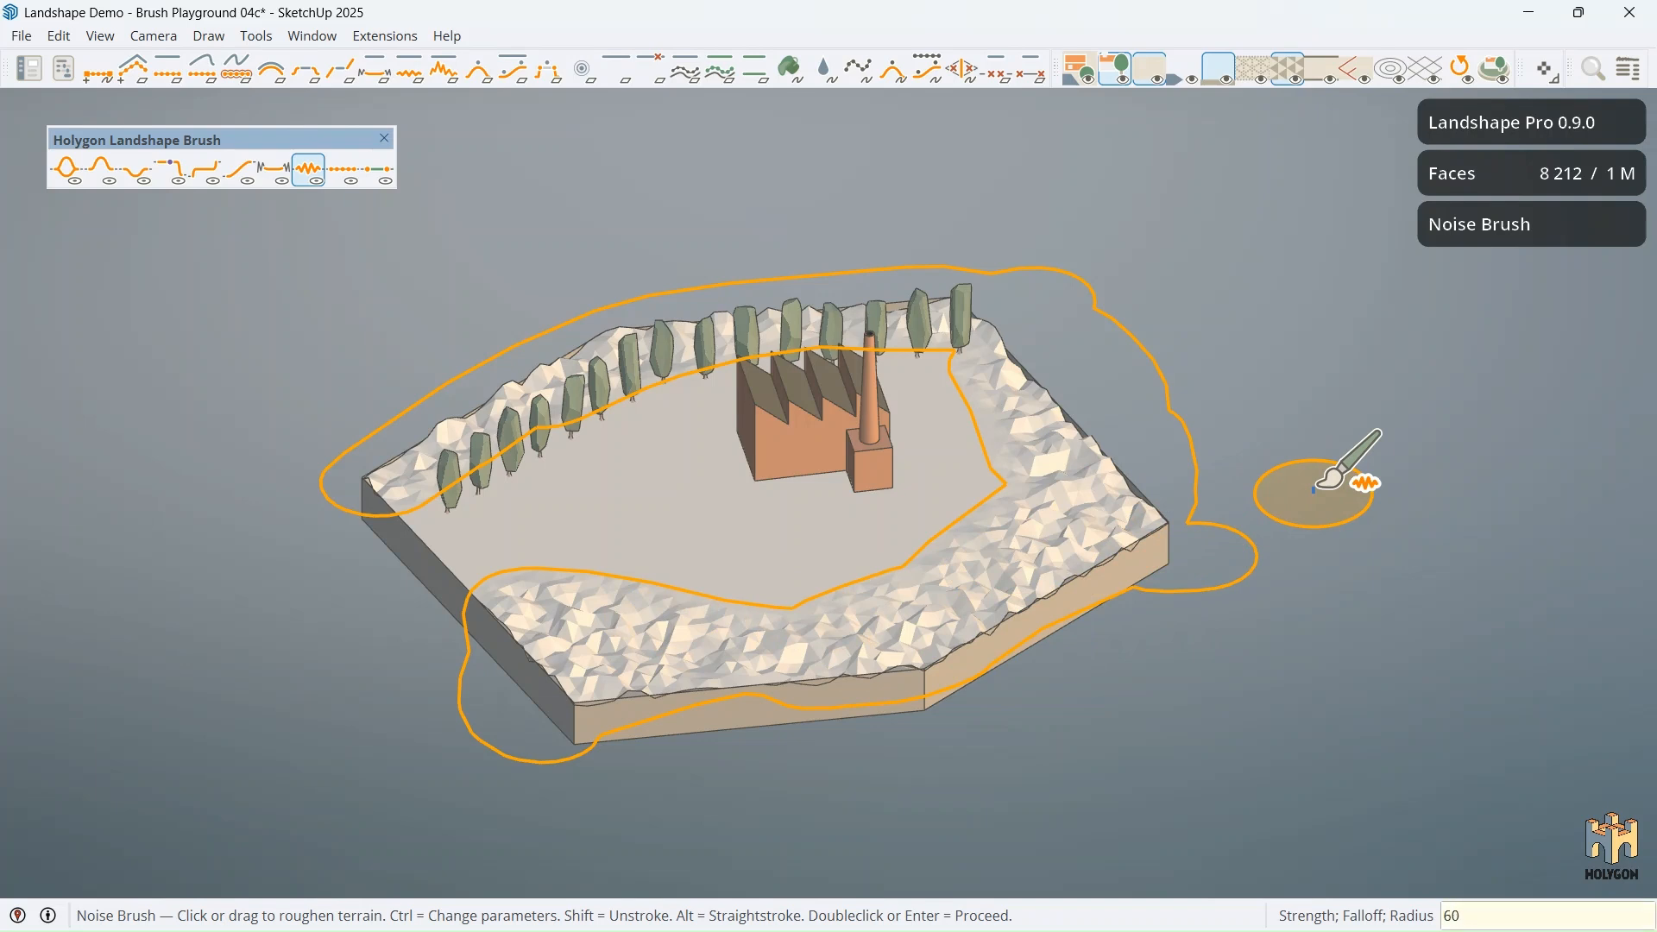
{"action": "key", "text": "Return"}
{"action": "mouse_move", "coordinate": [1314, 489]}
{"action": "middle_mouse_down"}
{"action": "mouse_move", "coordinate": [1294, 484]}
{"action": "mouse_move", "coordinate": [1311, 497]}
{"action": "middle_mouse_up"}
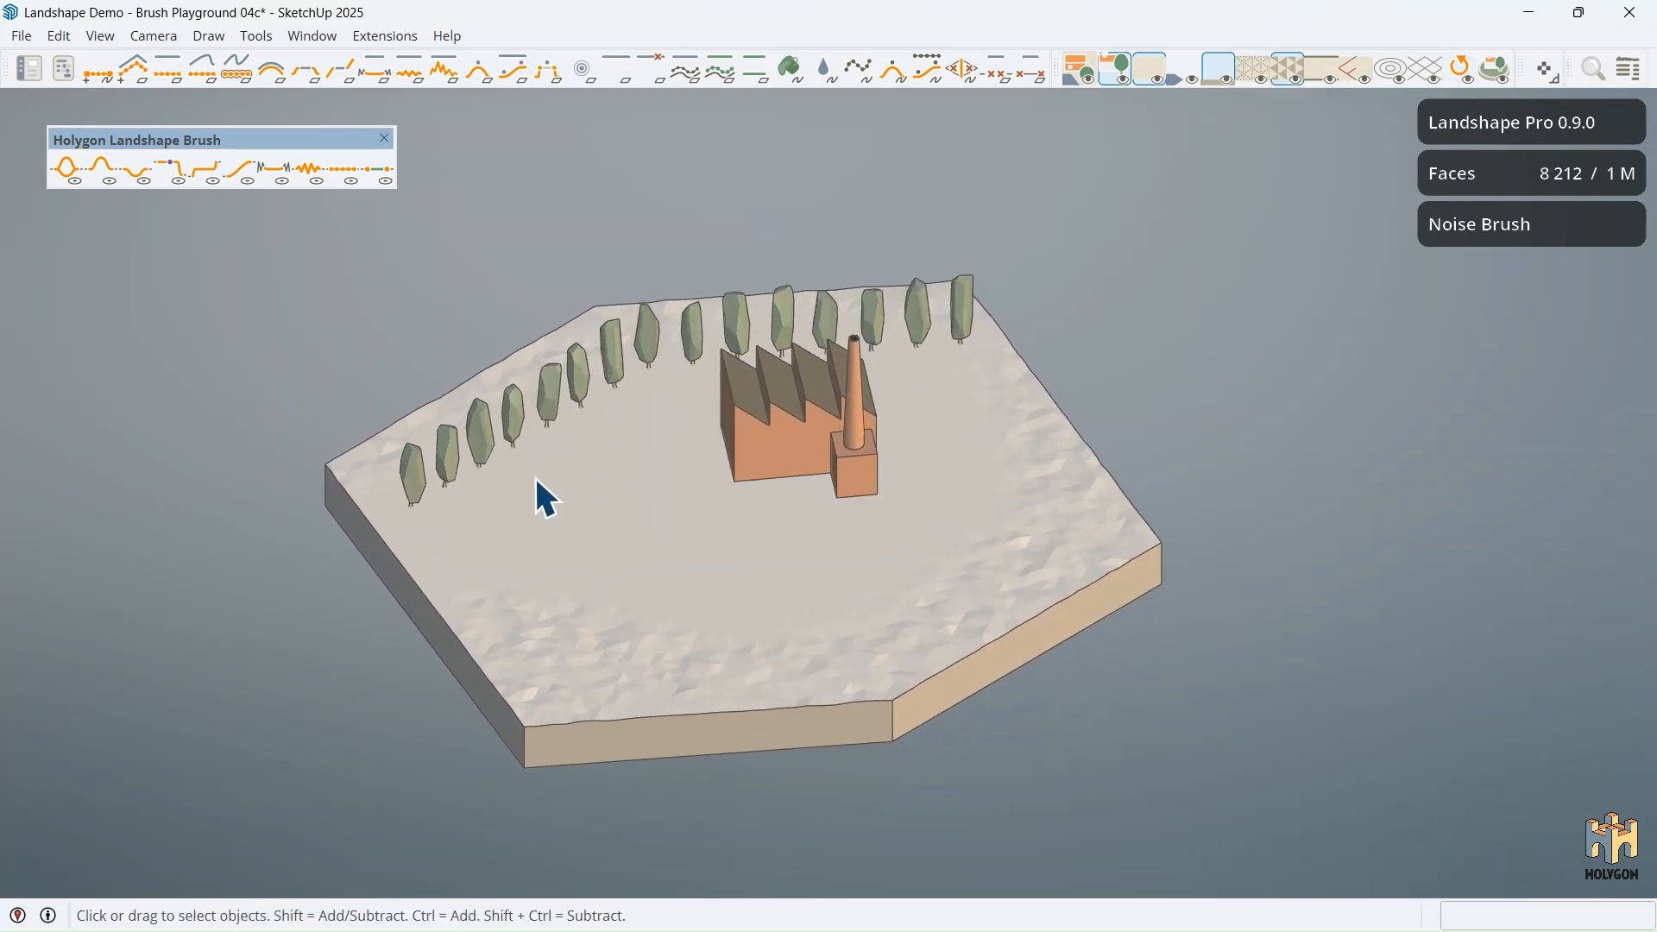
Step: Hide the skirts and sink a channel between the trees and the factory from edge to edge at 2.4 m depth, 100% falloff and 7.1 m radius
{"action": "left_click", "coordinate": [1207, 87]}
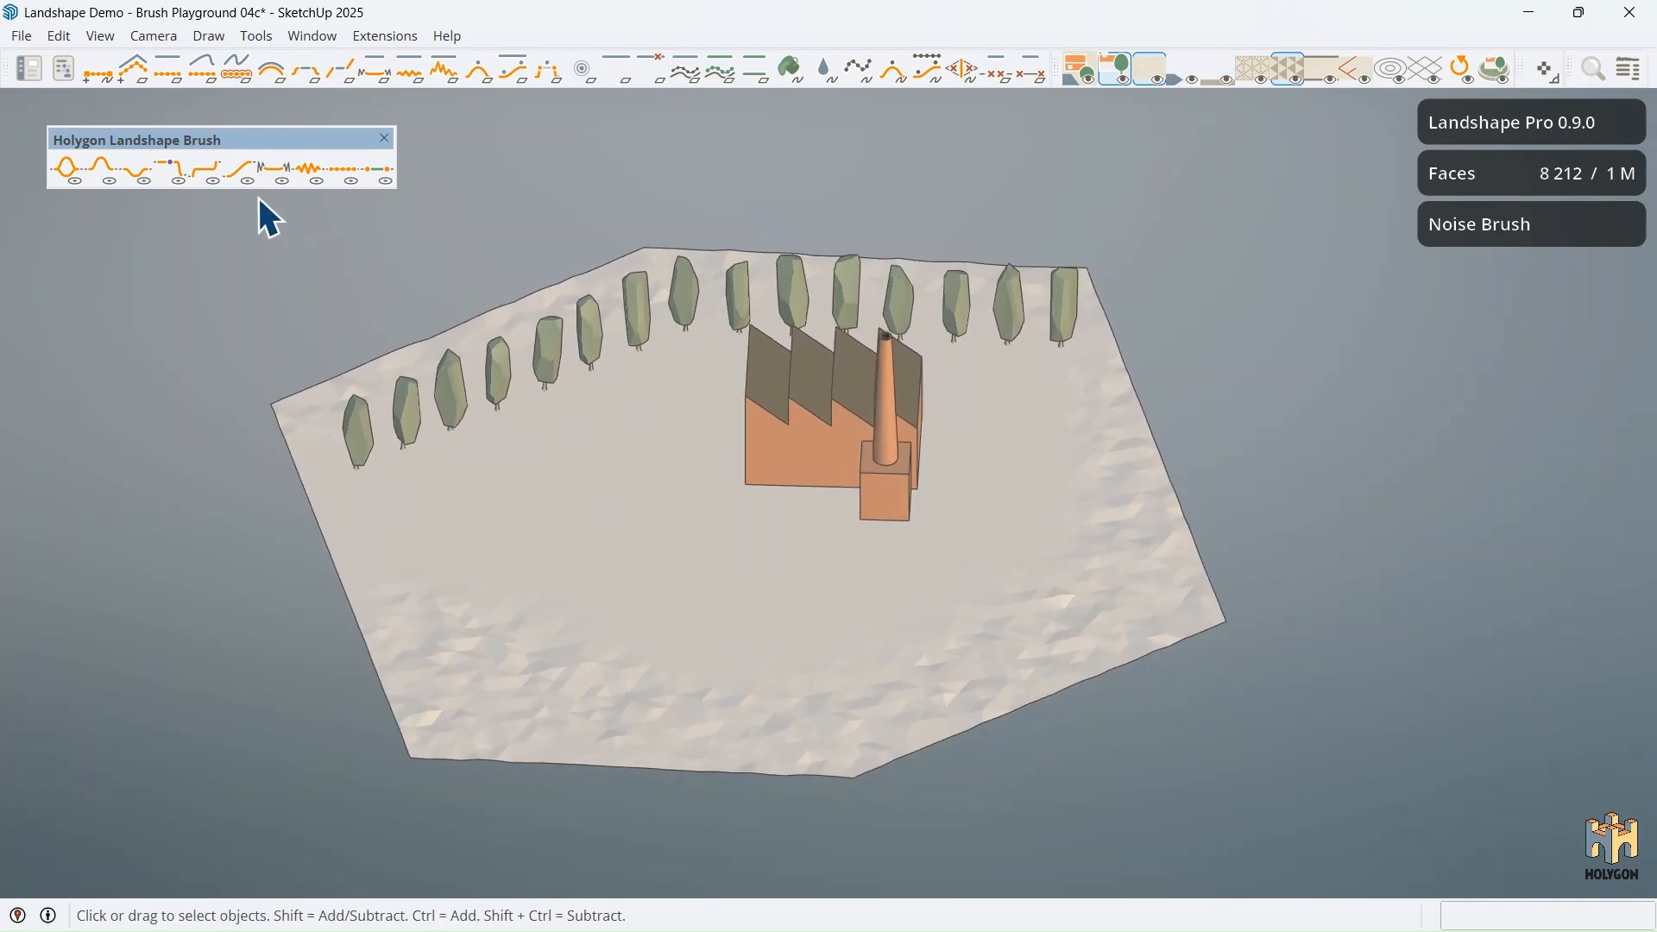
{"action": "left_click", "coordinate": [138, 173]}
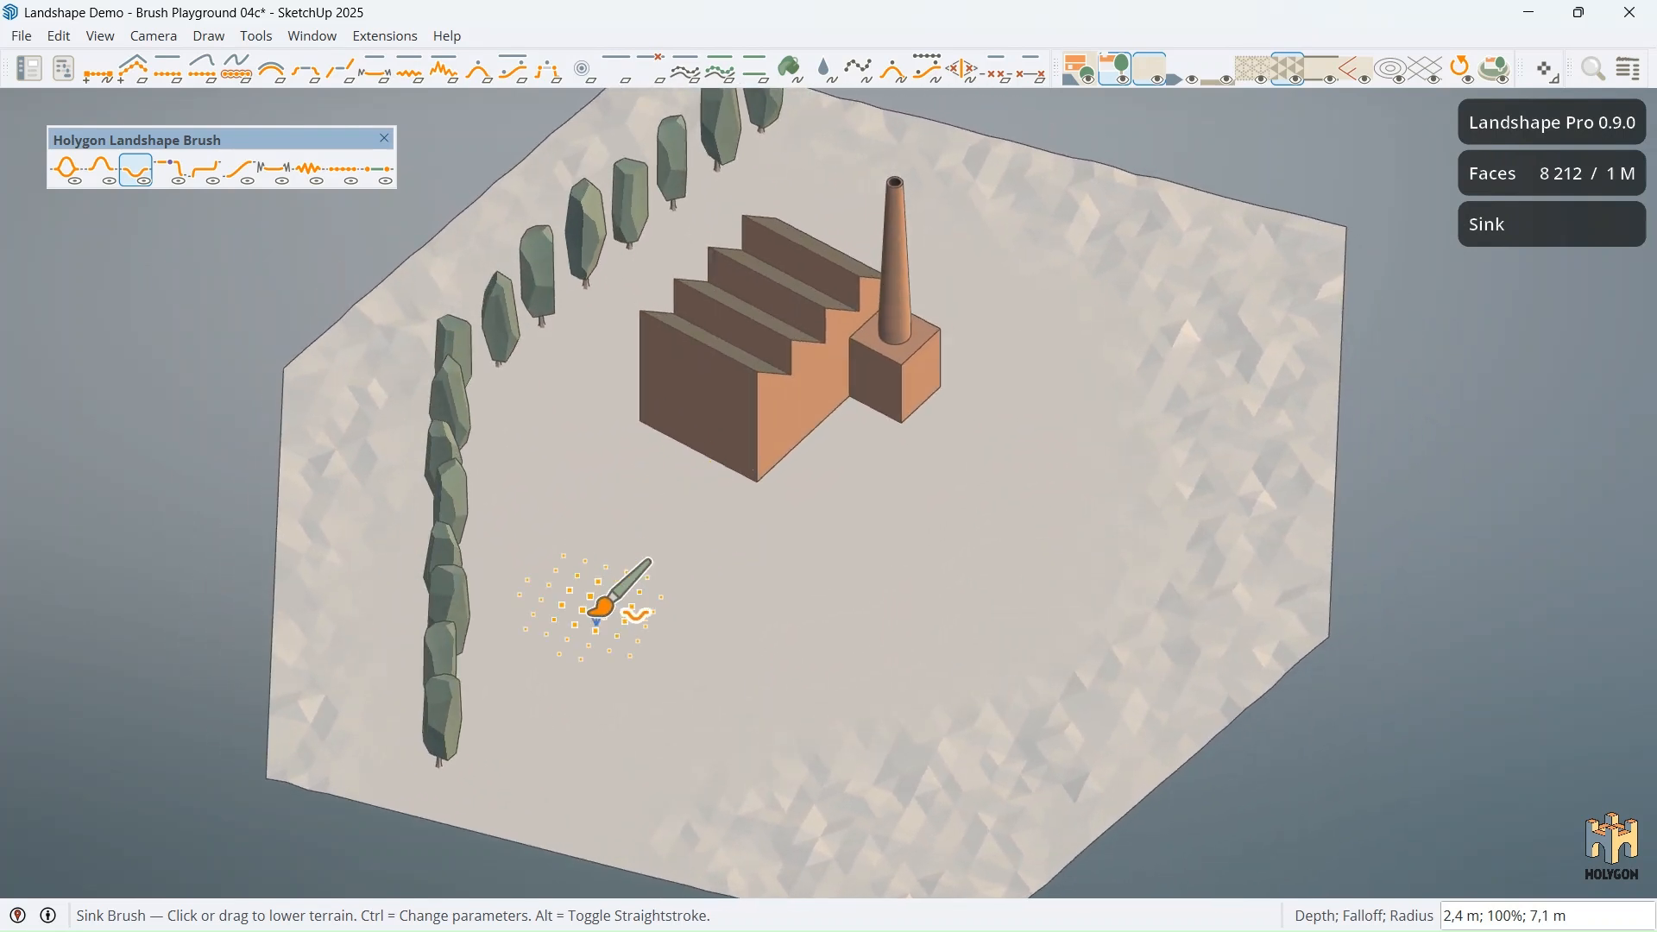
{"action": "key", "text": "ctrl+1"}
{"action": "scroll", "coordinate": [567, 641], "scroll_direction": "down", "scroll_amount": 5}
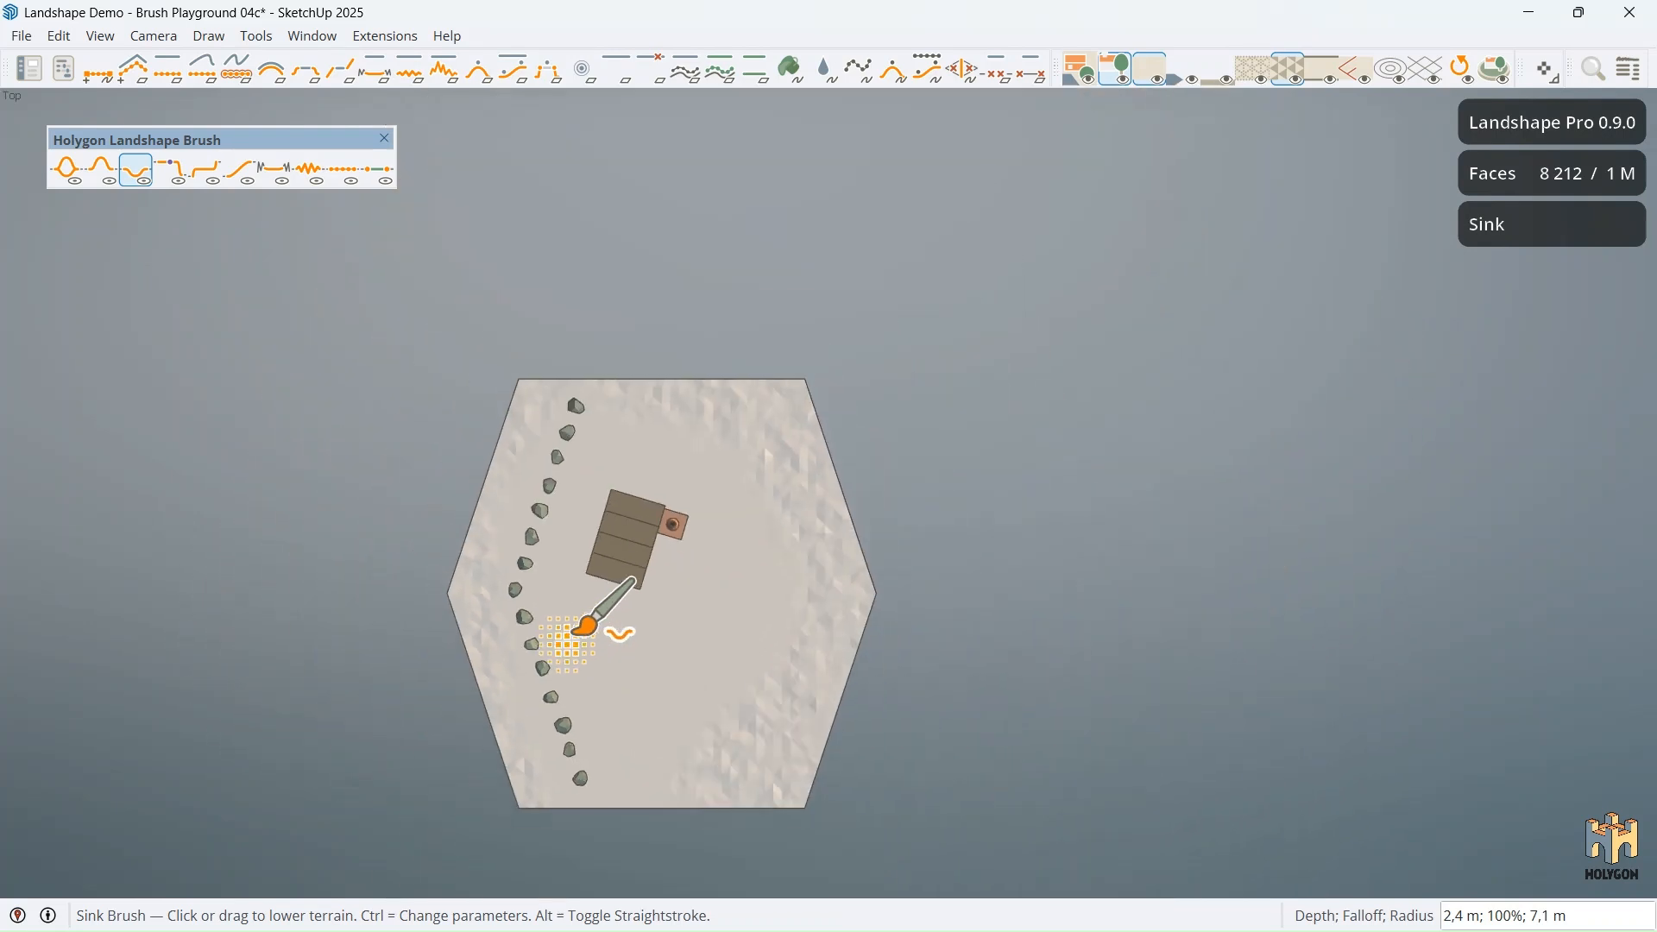
{"action": "left_click", "coordinate": [639, 377]}
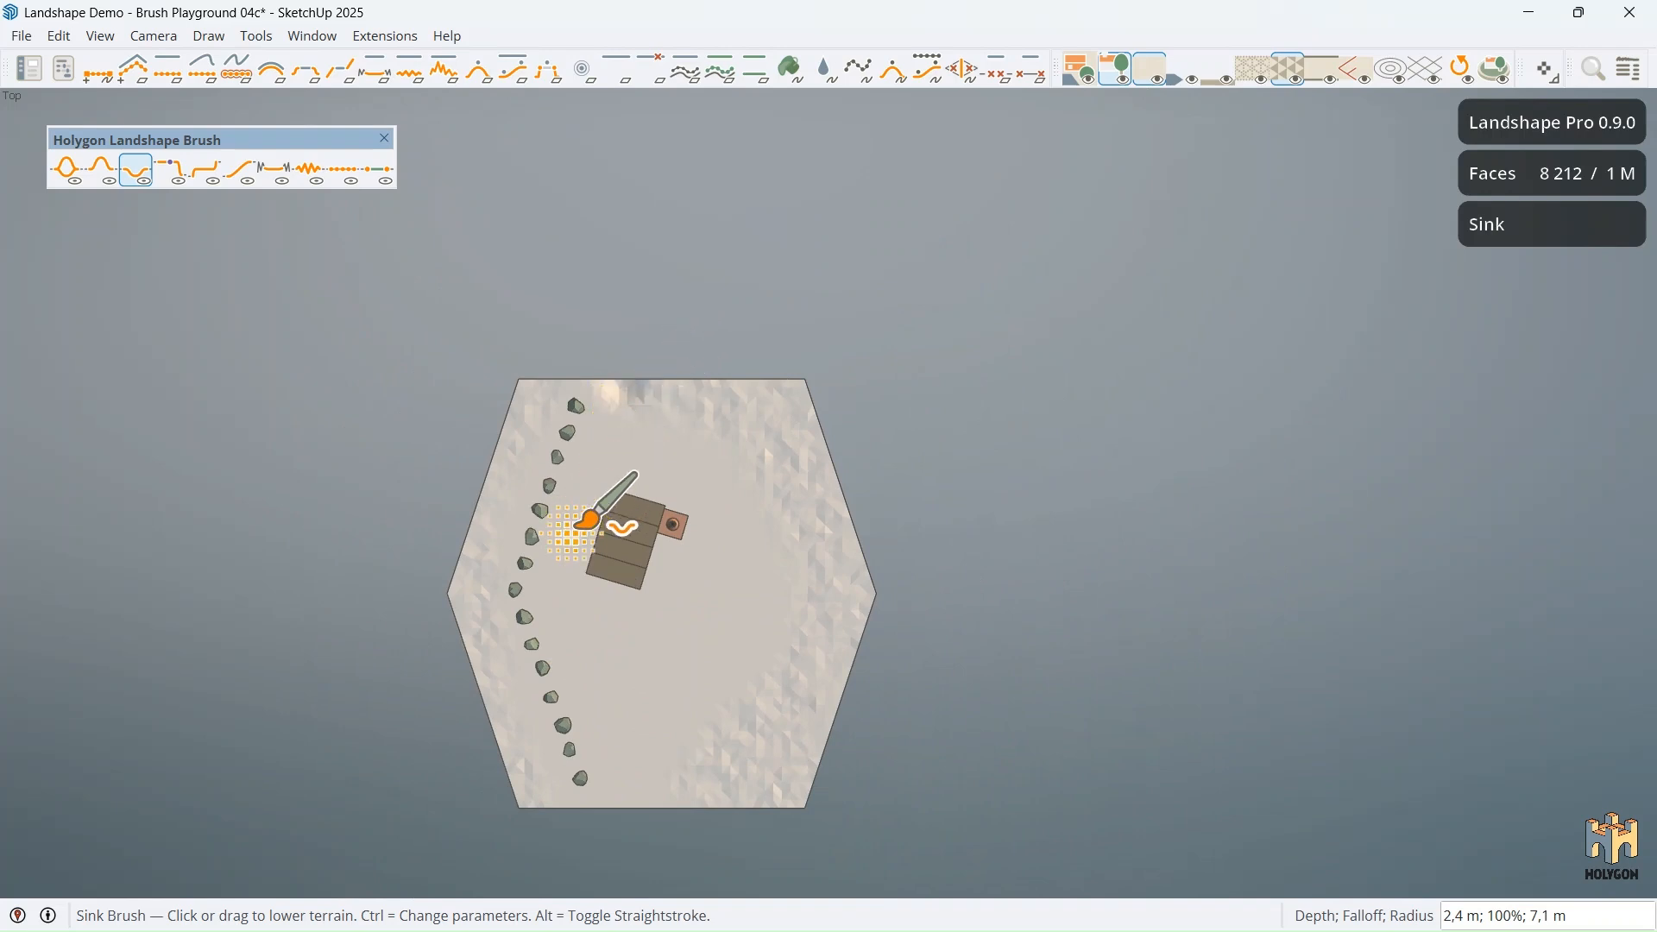
{"action": "left_click", "coordinate": [566, 587]}
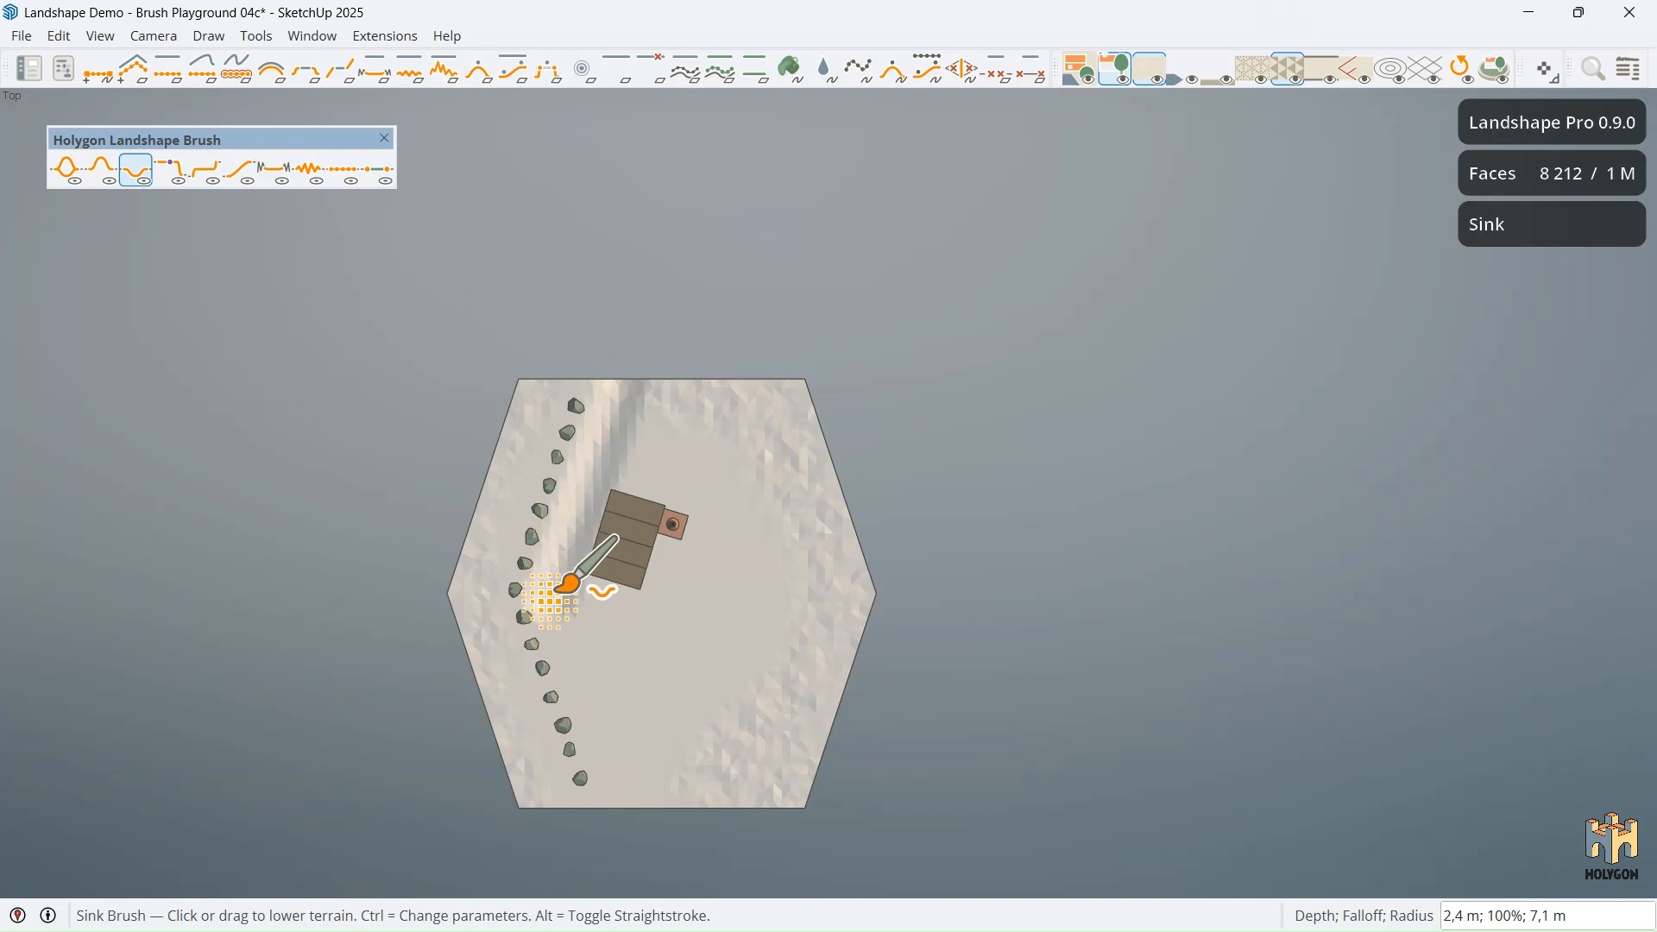
{"action": "left_click", "coordinate": [620, 802]}
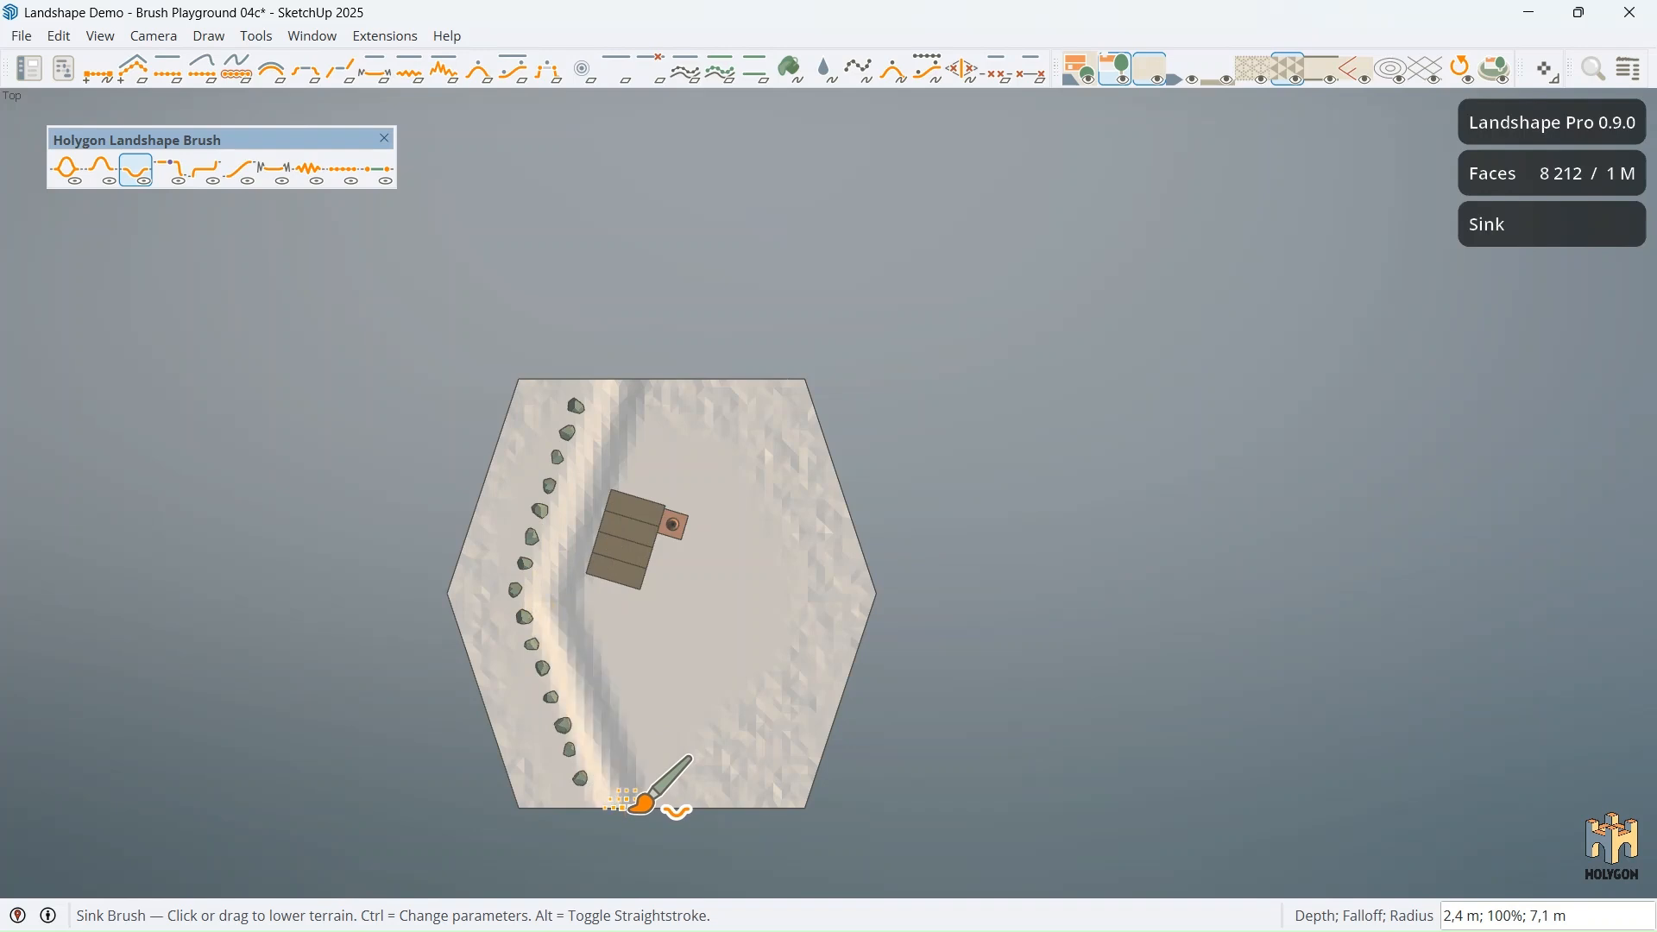
{"action": "key", "text": "space"}
Step: Show the terrain skirts again around the factory terrain with its sunken channel
{"action": "middle_click_drag", "start_coordinate": [795, 726], "coordinate": [228, 178]}
{"action": "scroll", "coordinate": [853, 472], "scroll_direction": "up", "scroll_amount": 5}
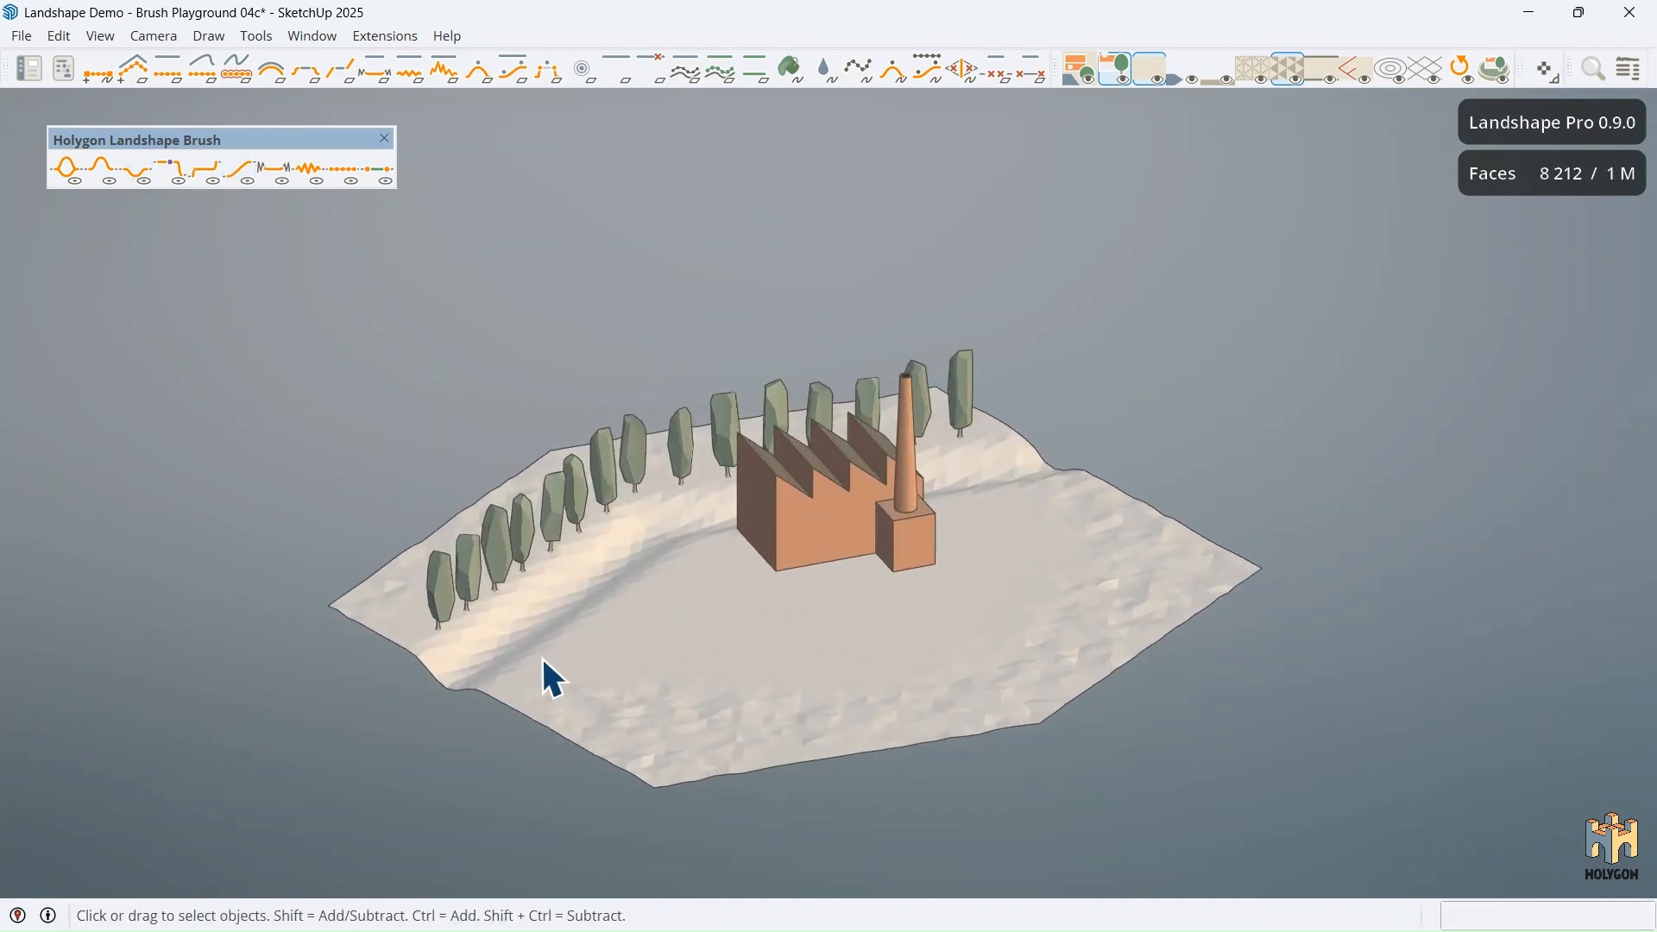
{"action": "middle_click_drag", "start_coordinate": [553, 680], "coordinate": [1202, 112]}
{"action": "left_click", "coordinate": [1223, 81]}
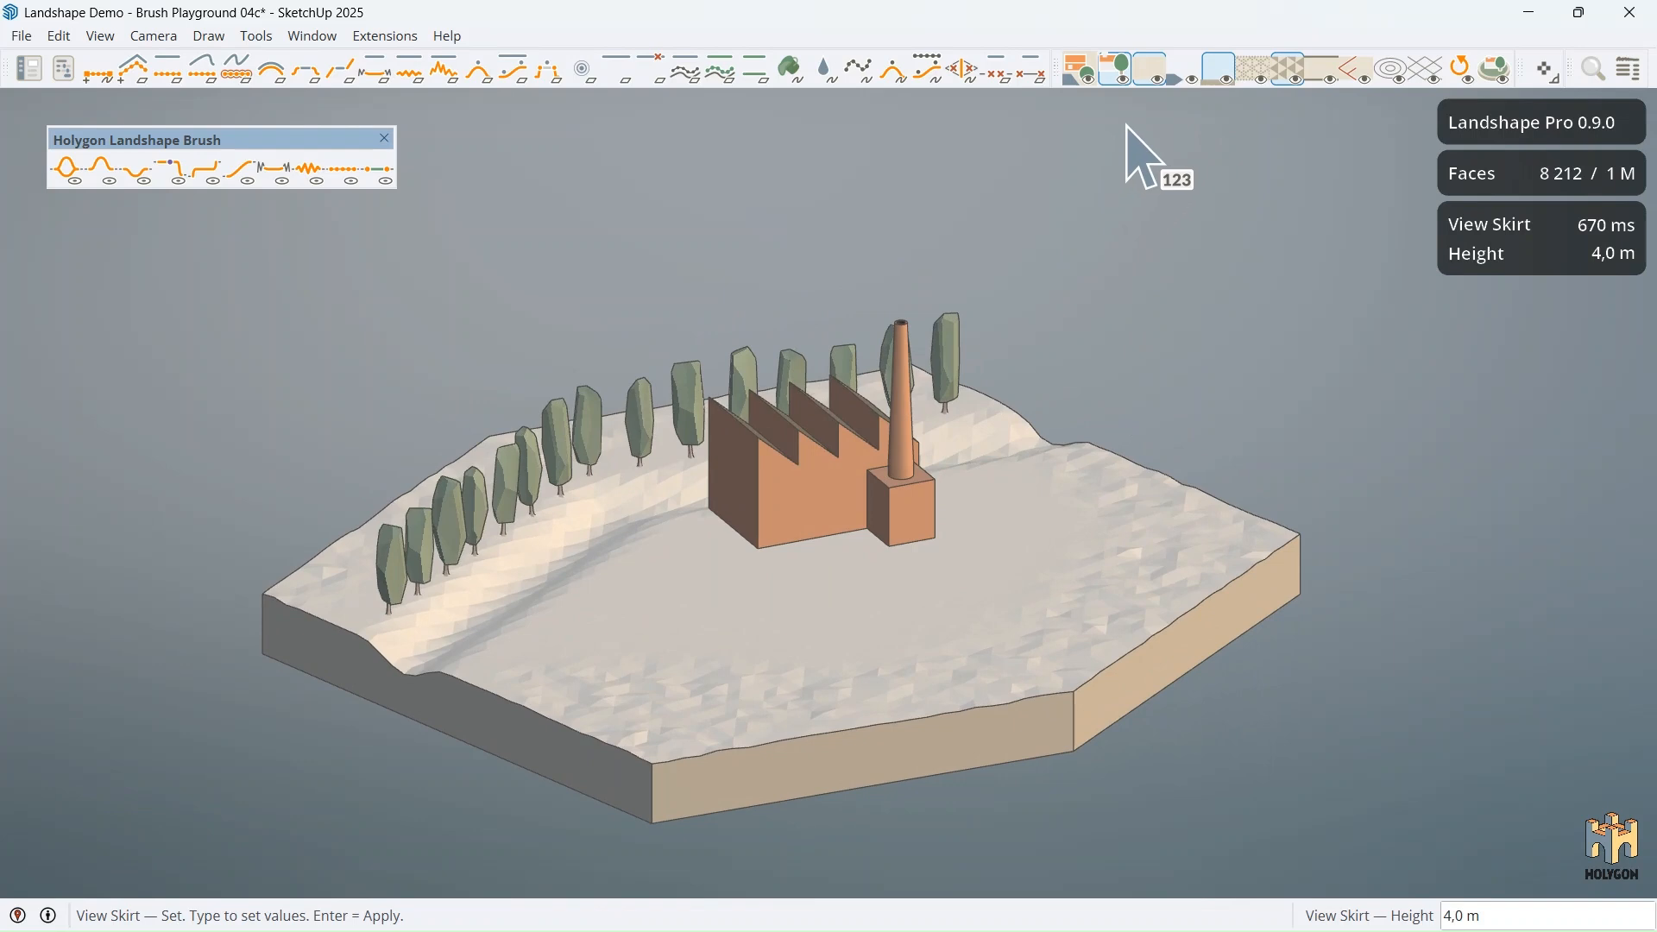
Step: Fill the sunken channel behind the factory with water using Landshape Splash at a level of about -0.8 m
{"action": "left_click", "coordinate": [825, 69]}
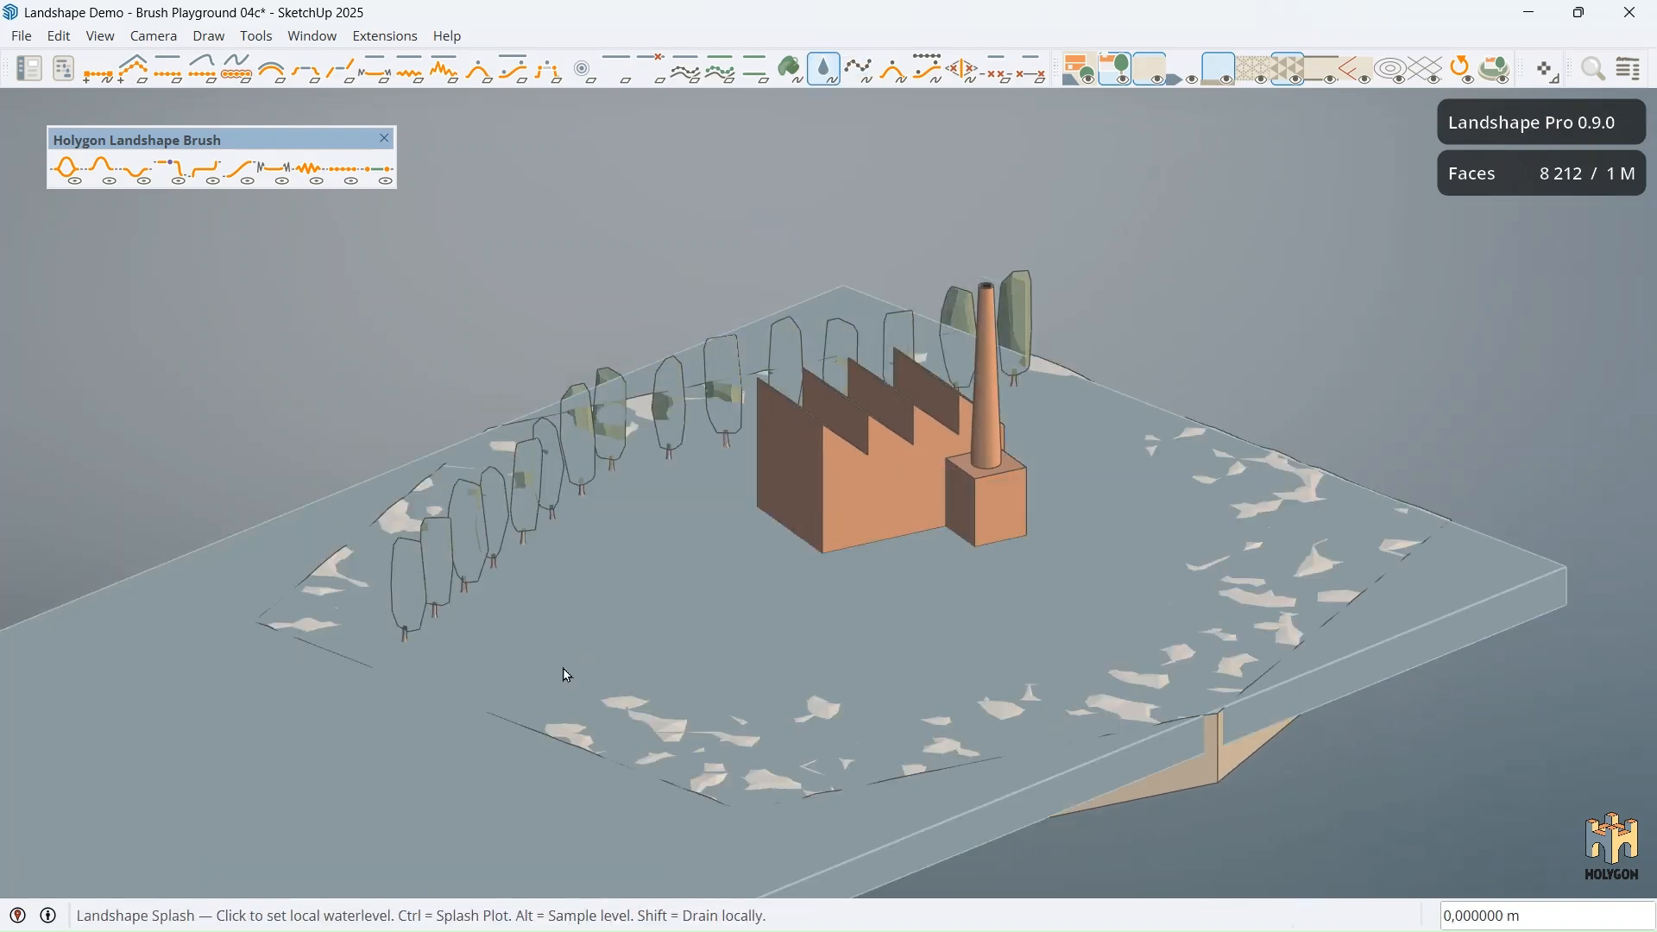
{"action": "left_click", "coordinate": [567, 676]}
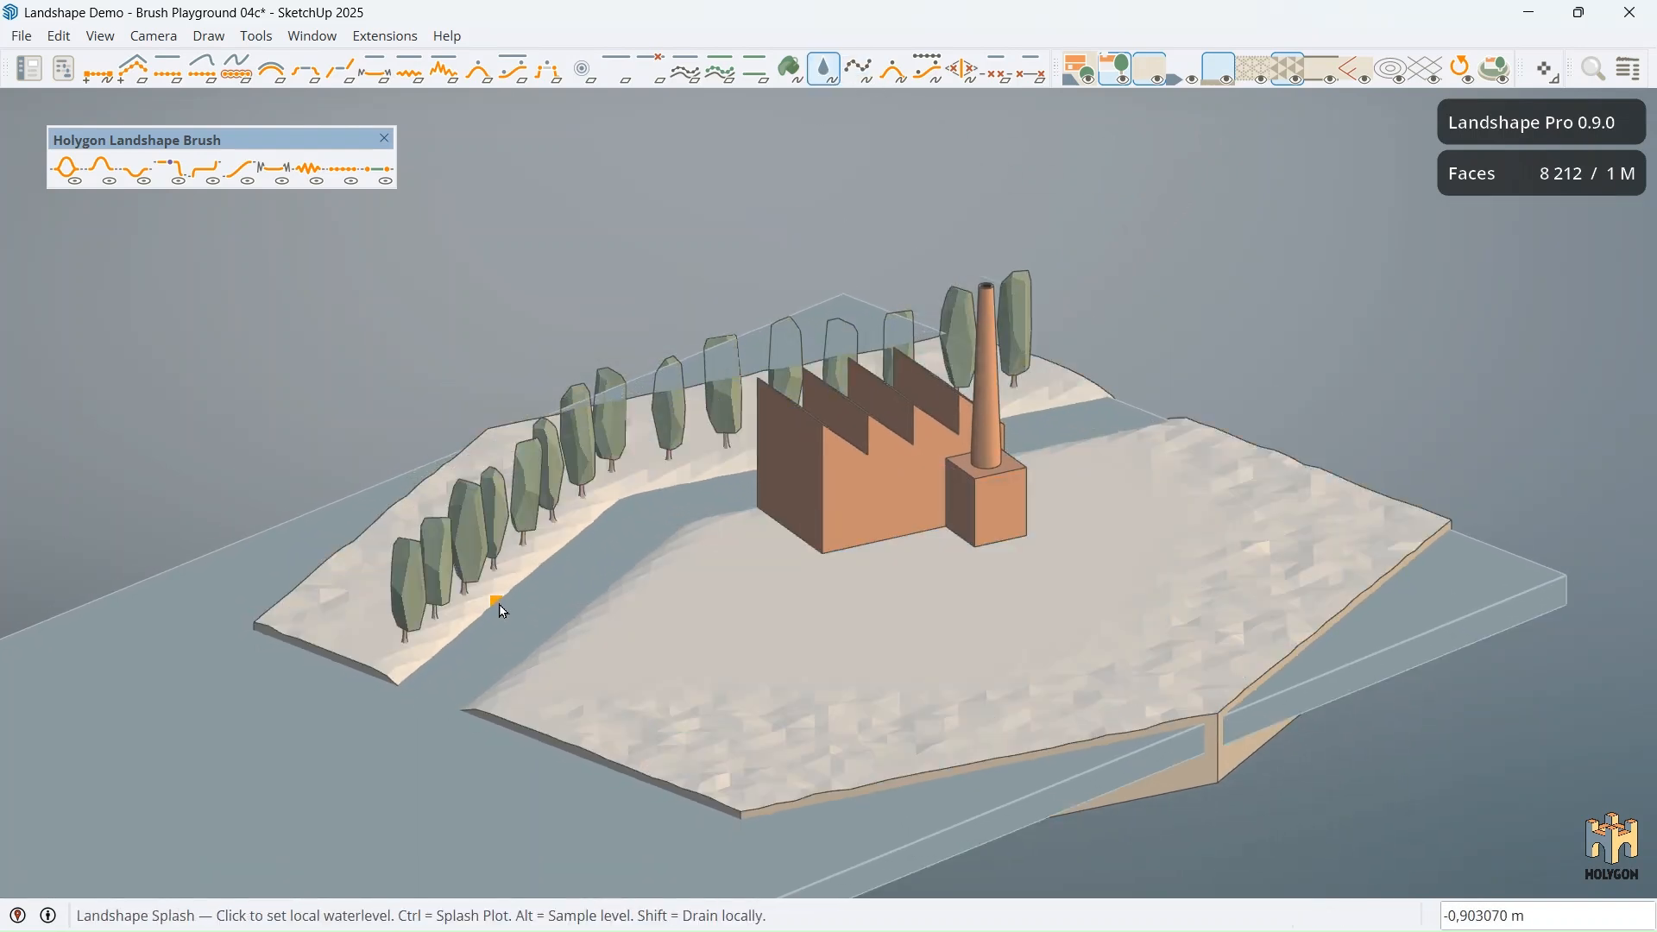
{"action": "left_click", "coordinate": [504, 611]}
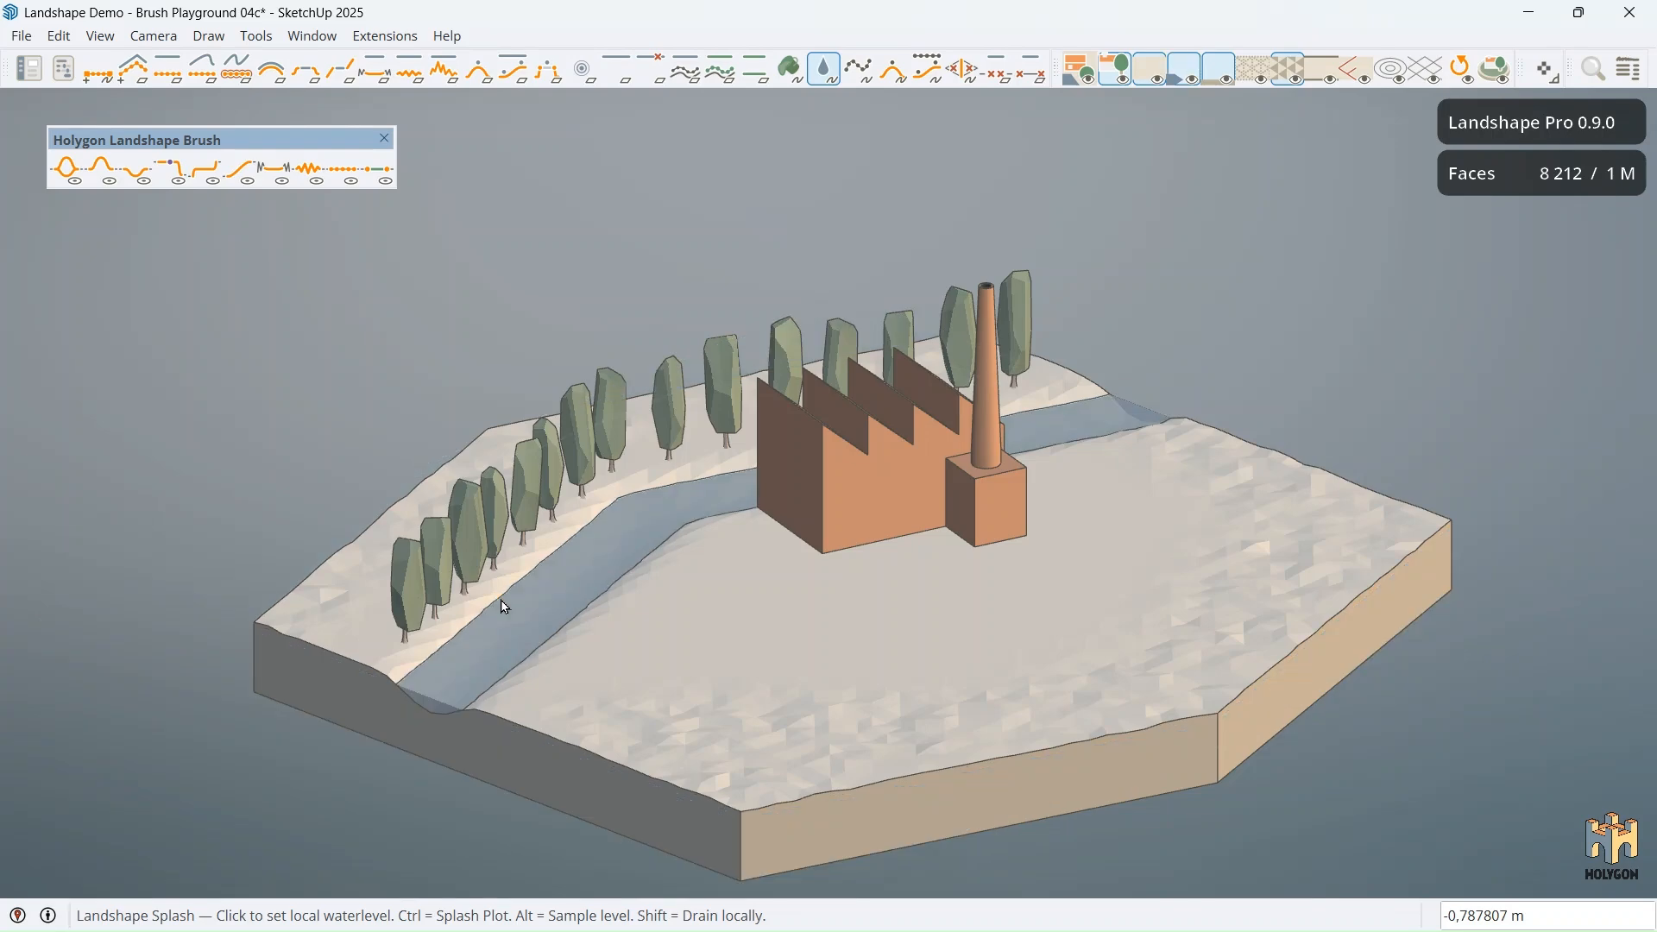
{"action": "key", "text": "space"}
{"action": "middle_click_drag", "start_coordinate": [1083, 618], "coordinate": [607, 676]}
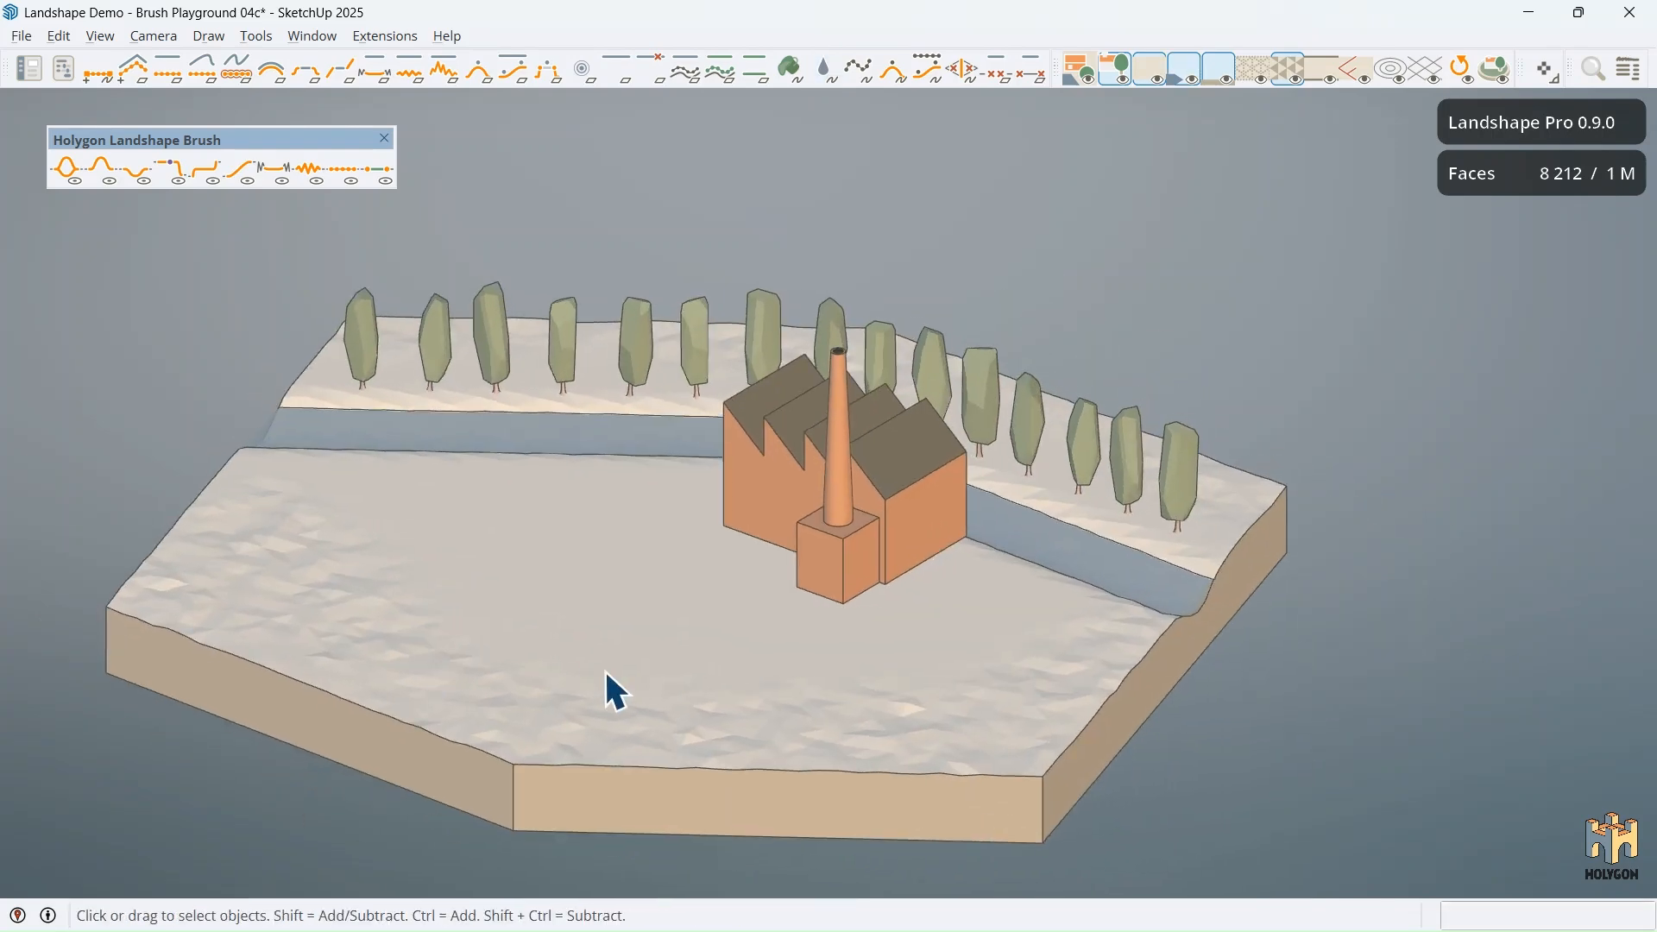
{"action": "middle_click_drag", "start_coordinate": [607, 675], "coordinate": [615, 671]}
{"action": "middle_click_drag", "start_coordinate": [615, 671], "coordinate": [1051, 663]}
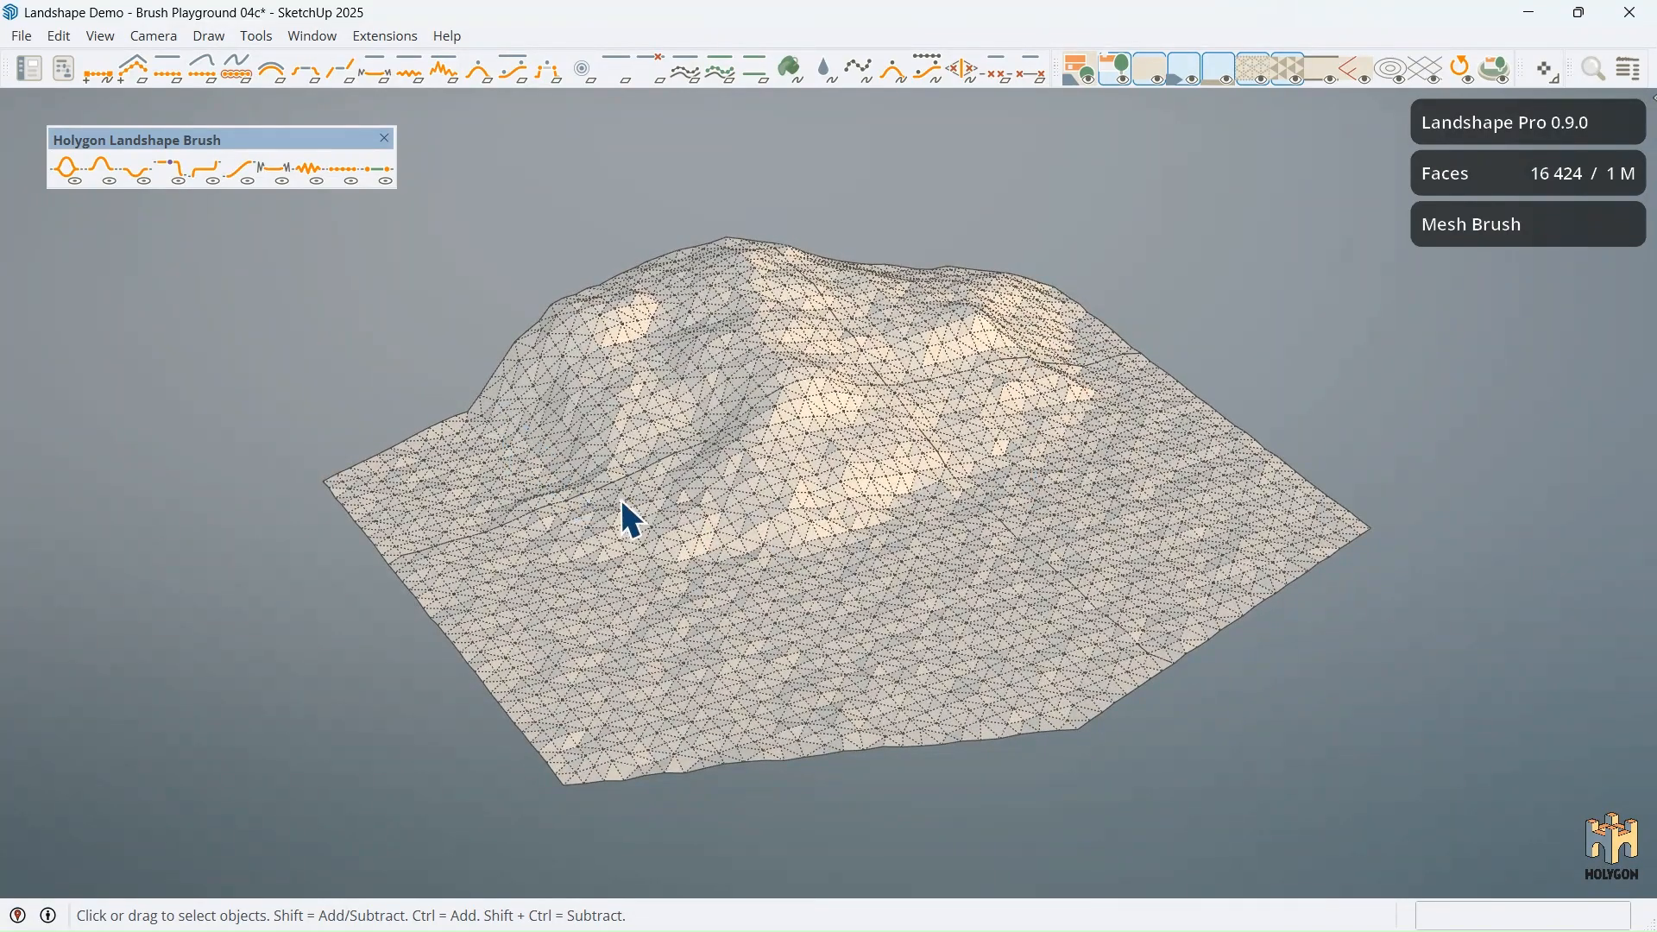
Step: Refine a curved band of mesh around the foot of the hill with the Mesh Brush at 1.0 m resolution and 9.7 m radius
{"action": "middle_click_drag", "start_coordinate": [621, 506], "coordinate": [441, 359]}
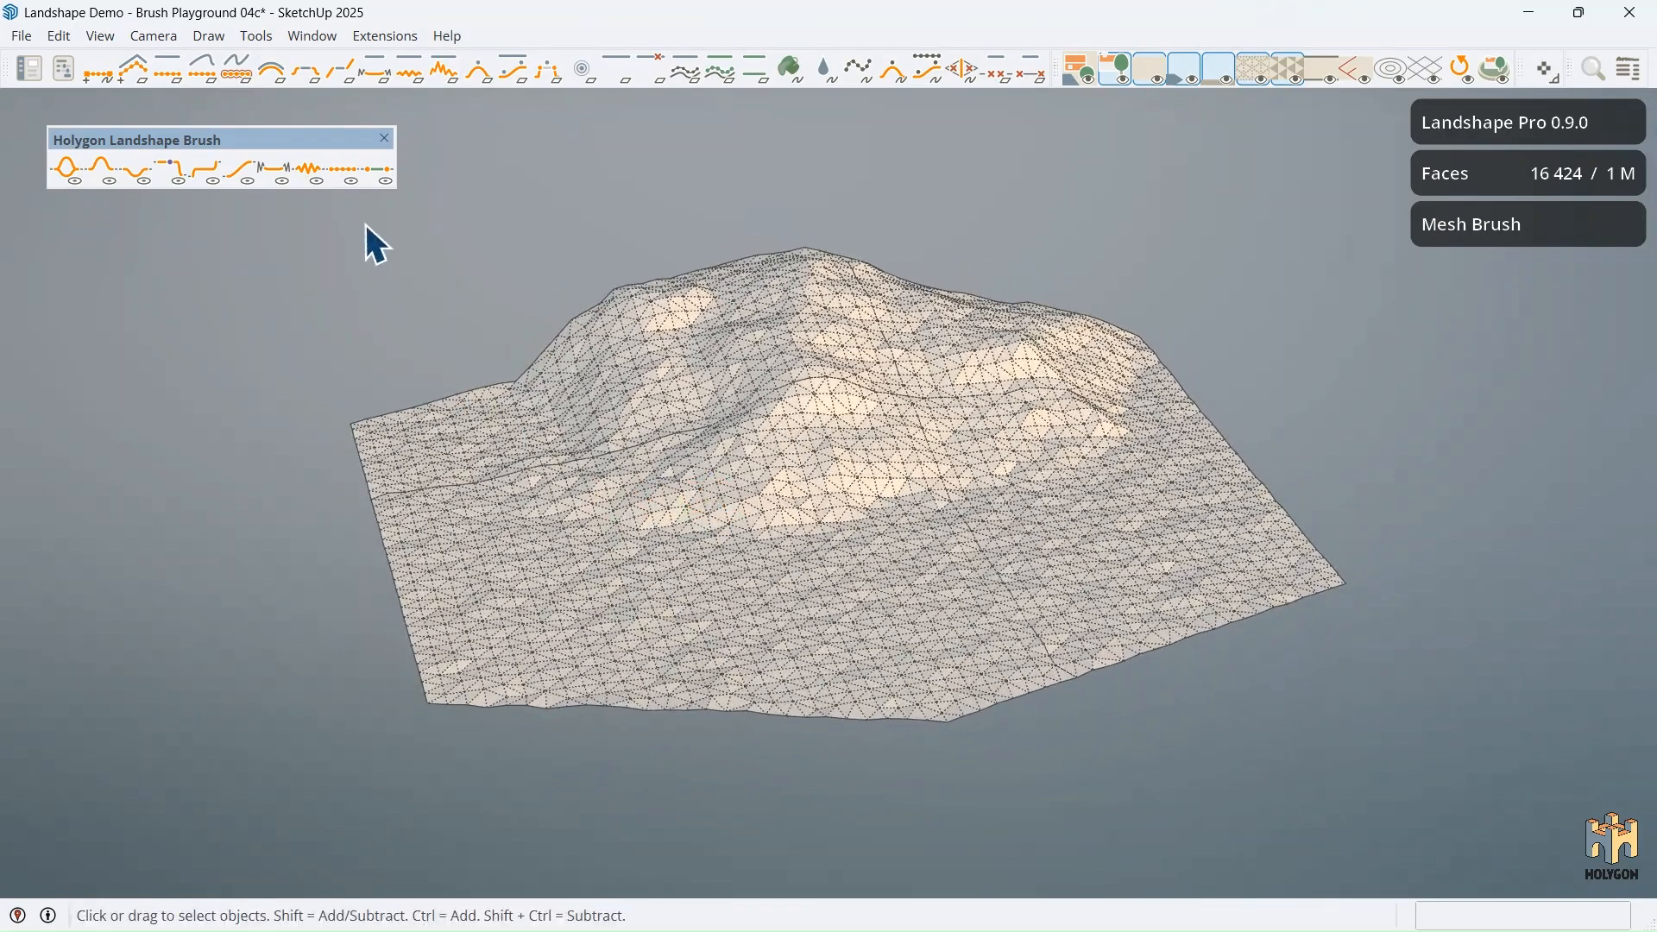
{"action": "left_click", "coordinate": [352, 182]}
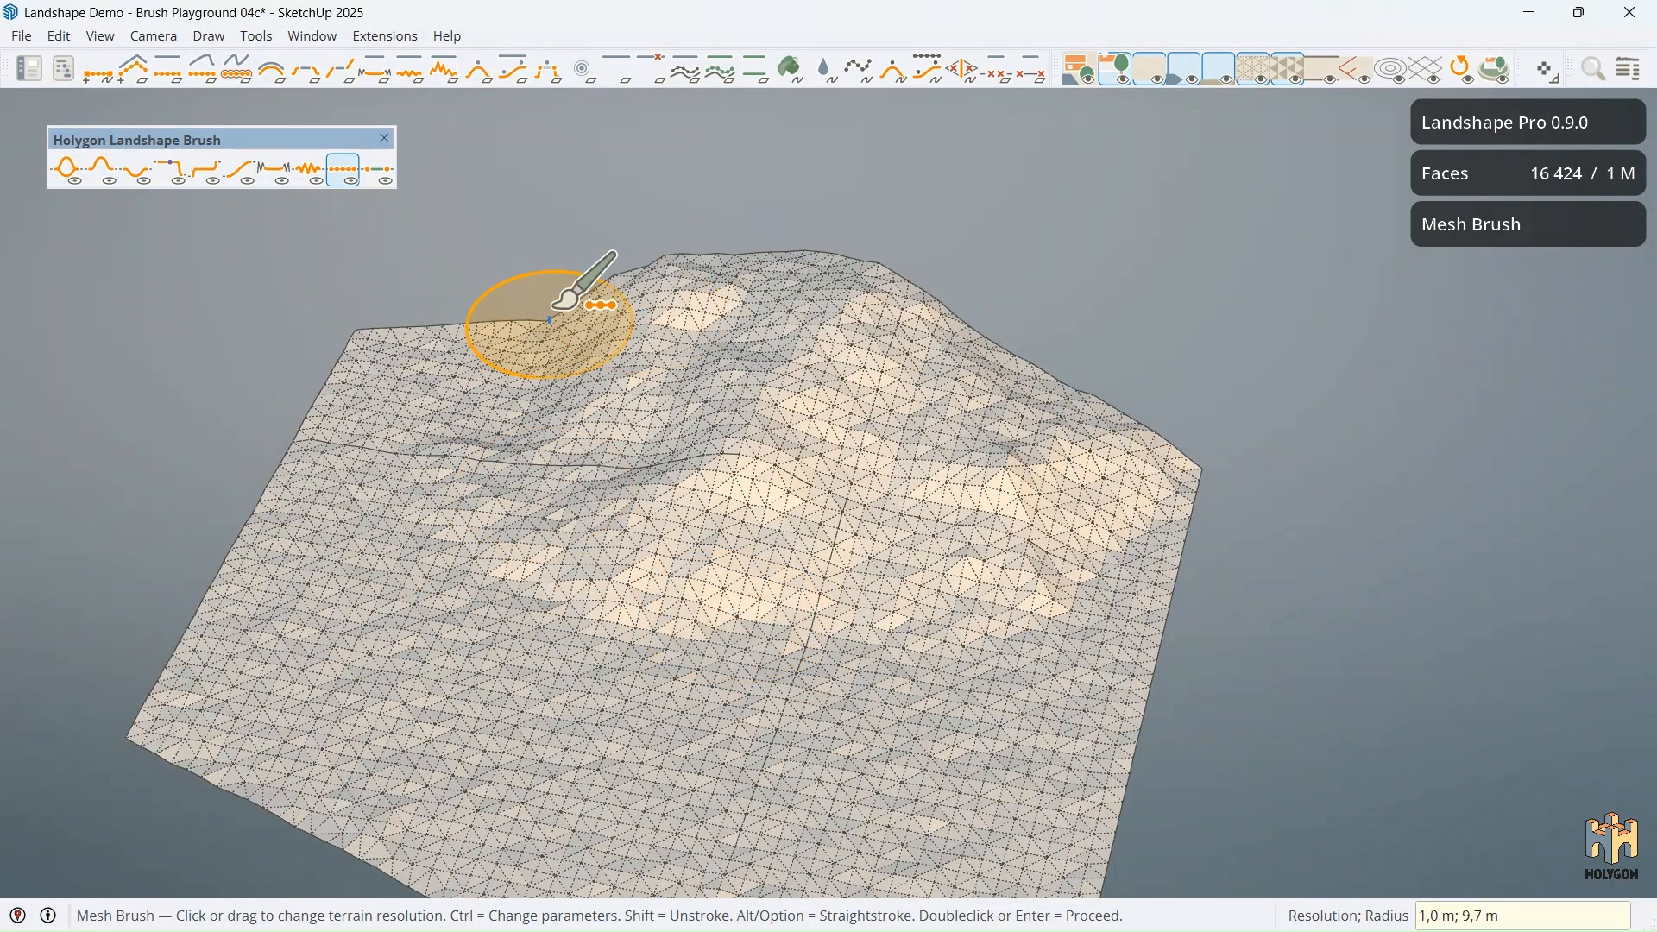
{"action": "mouse_move", "coordinate": [552, 326]}
{"action": "left_mouse_down"}
{"action": "mouse_move", "coordinate": [507, 484]}
{"action": "mouse_move", "coordinate": [538, 558]}
{"action": "mouse_move", "coordinate": [741, 614]}
{"action": "mouse_move", "coordinate": [1009, 596]}
{"action": "mouse_move", "coordinate": [1162, 484]}
{"action": "mouse_move", "coordinate": [1183, 489]}
{"action": "mouse_move", "coordinate": [1271, 385]}
{"action": "left_mouse_up"}
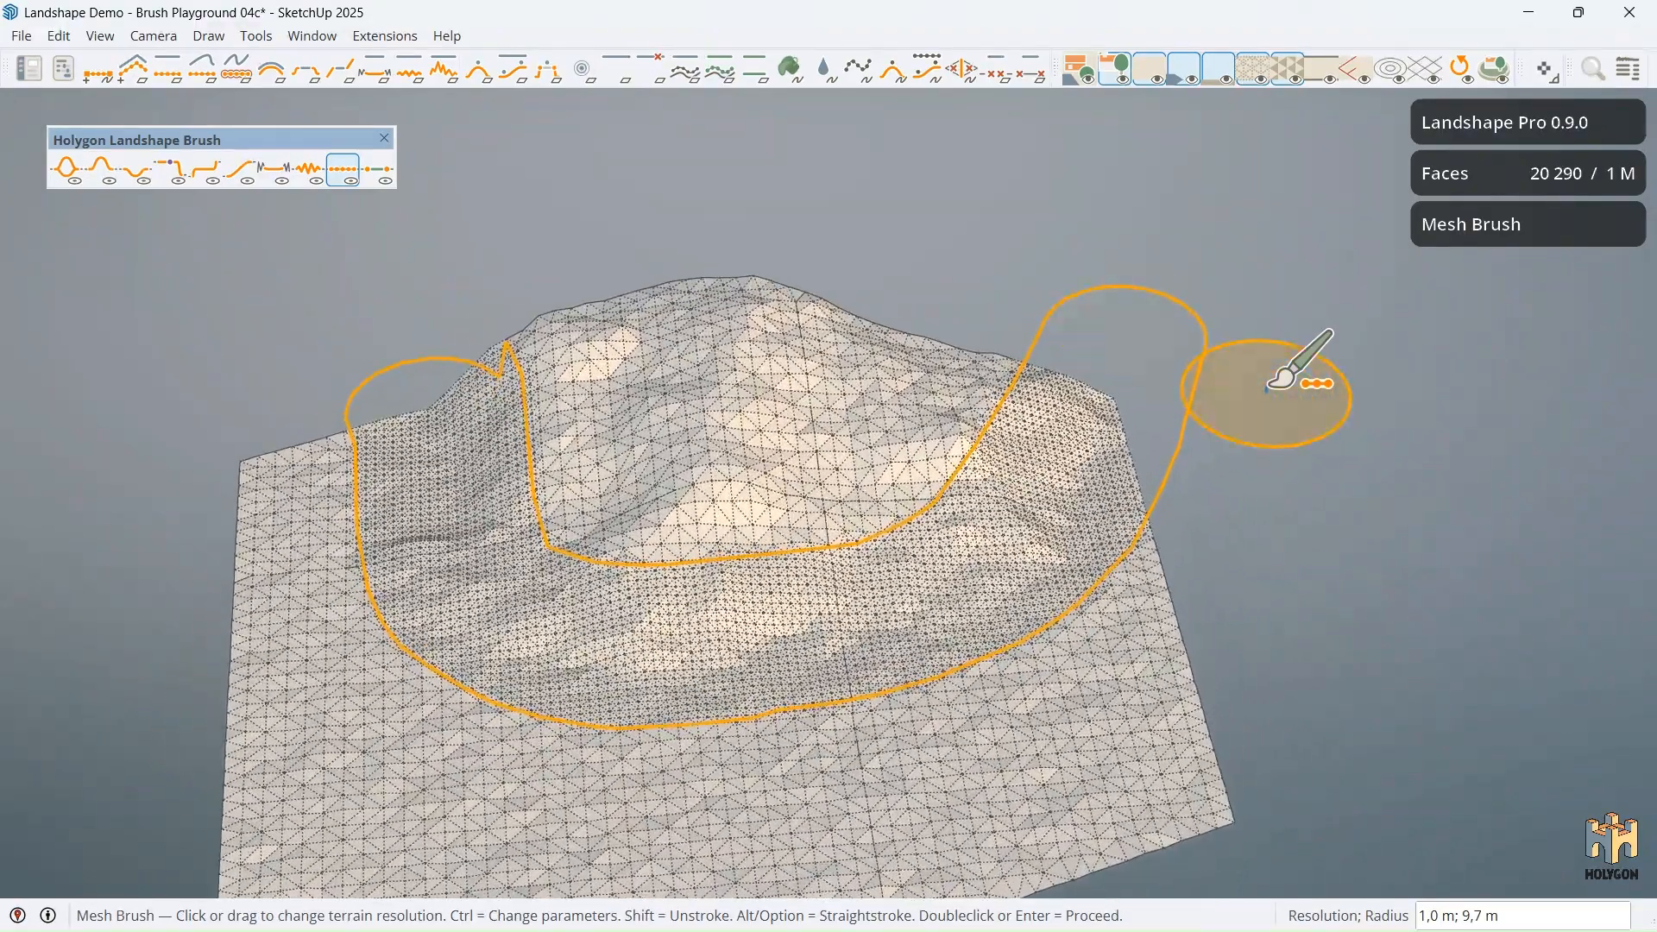
{"action": "key", "text": "Return"}
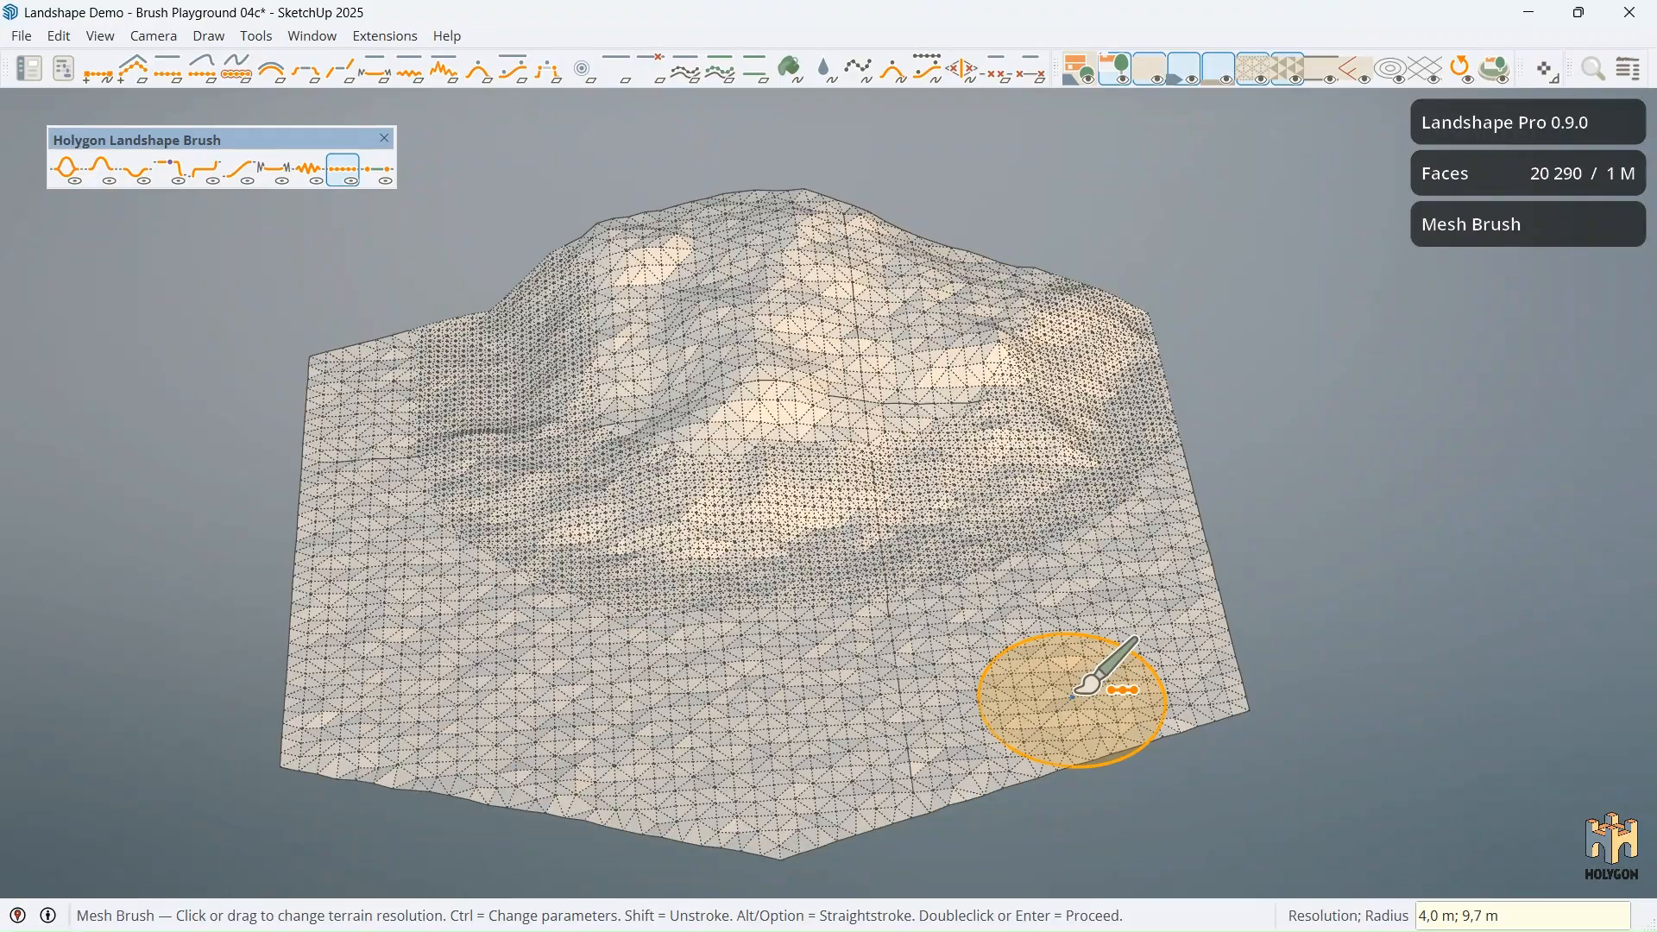
Step: Coarsen the flat ground around the foot of the hill with the Mesh Brush at 4.0 m resolution and 9.7 m radius
{"action": "mouse_move", "coordinate": [1072, 695]}
{"action": "middle_mouse_down"}
{"action": "mouse_move", "coordinate": [1093, 687]}
{"action": "mouse_move", "coordinate": [463, 533]}
{"action": "mouse_move", "coordinate": [397, 380]}
{"action": "middle_mouse_up"}
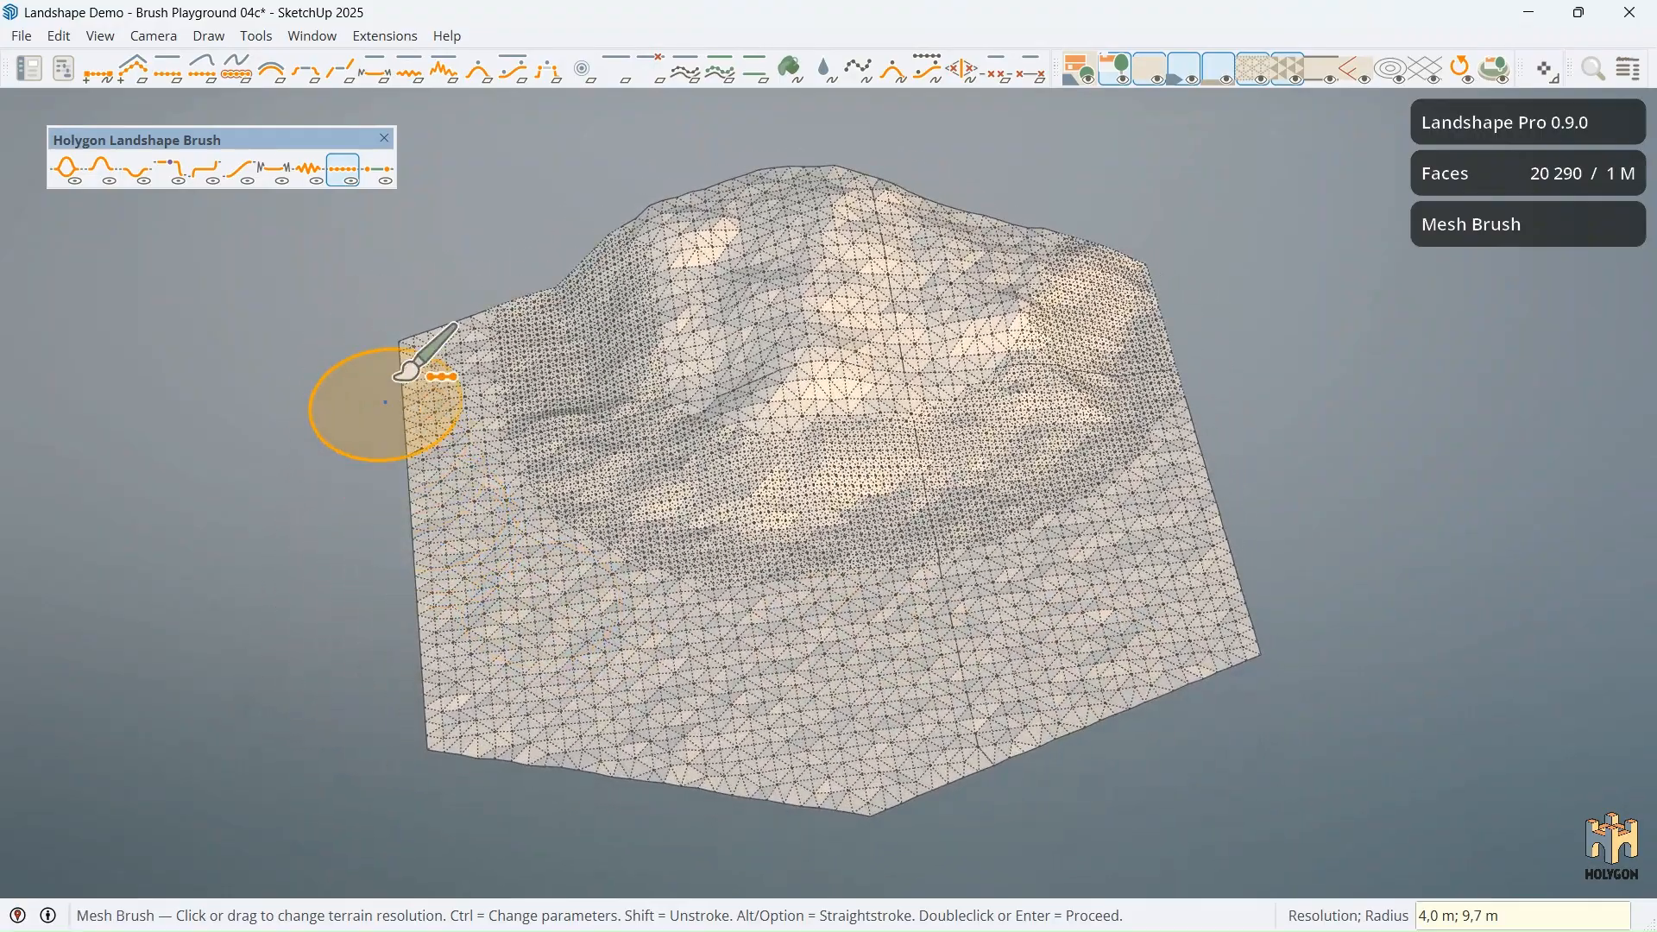
{"action": "mouse_move", "coordinate": [401, 344]}
{"action": "left_mouse_down"}
{"action": "mouse_move", "coordinate": [475, 565]}
{"action": "mouse_move", "coordinate": [609, 643]}
{"action": "mouse_move", "coordinate": [793, 686]}
{"action": "mouse_move", "coordinate": [1001, 643]}
{"action": "mouse_move", "coordinate": [1171, 574]}
{"action": "mouse_move", "coordinate": [1234, 518]}
{"action": "mouse_move", "coordinate": [1269, 526]}
{"action": "mouse_move", "coordinate": [1232, 665]}
{"action": "mouse_move", "coordinate": [1005, 768]}
{"action": "mouse_move", "coordinate": [677, 807]}
{"action": "mouse_move", "coordinate": [497, 753]}
{"action": "mouse_move", "coordinate": [439, 683]}
{"action": "mouse_move", "coordinate": [402, 586]}
{"action": "left_mouse_up"}
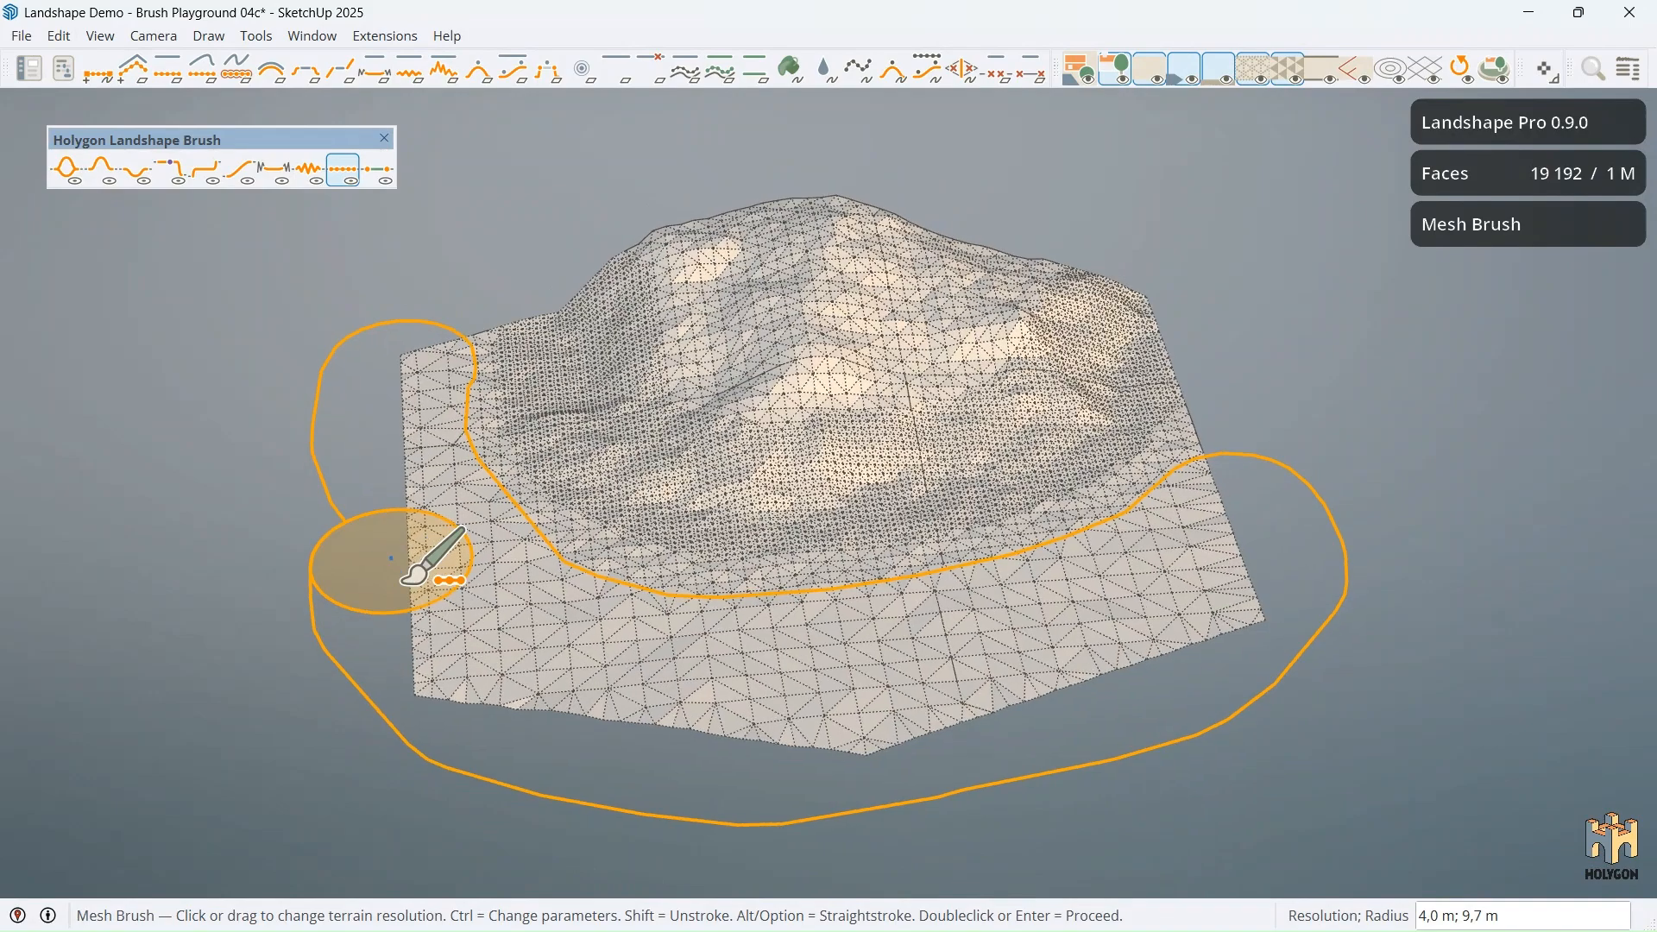
{"action": "double_click", "coordinate": [401, 586]}
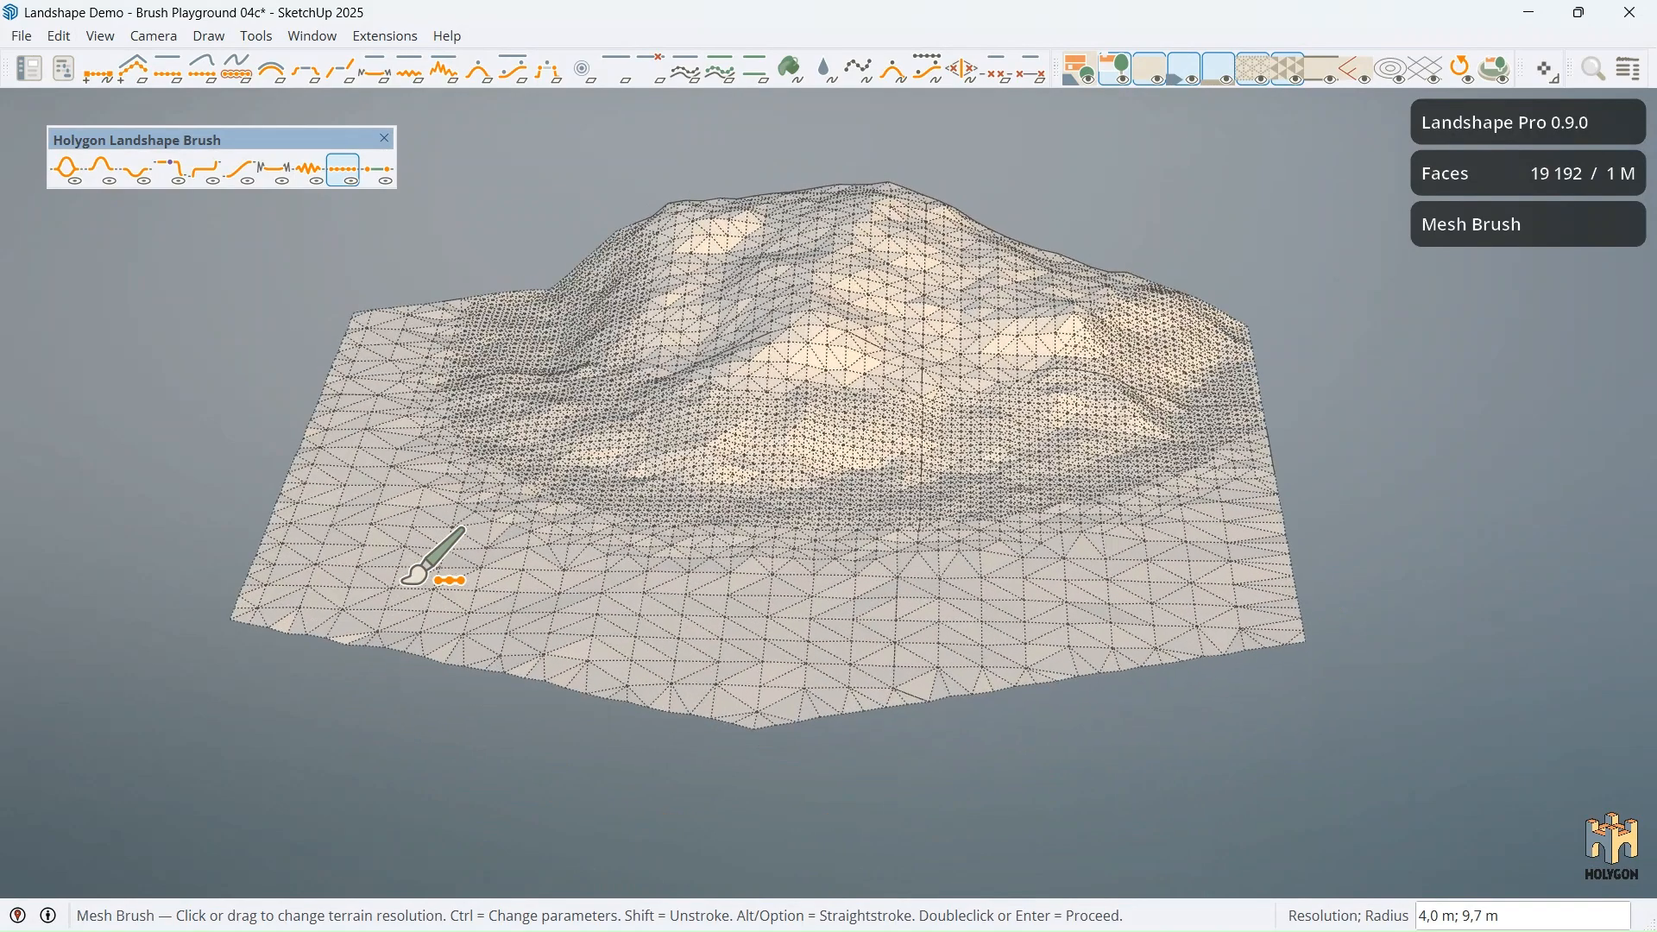
{"action": "mouse_move", "coordinate": [74, 685]}
{"action": "middle_mouse_down"}
{"action": "mouse_move", "coordinate": [266, 760]}
{"action": "mouse_move", "coordinate": [242, 713]}
{"action": "middle_mouse_up"}
{"action": "key", "text": "space"}
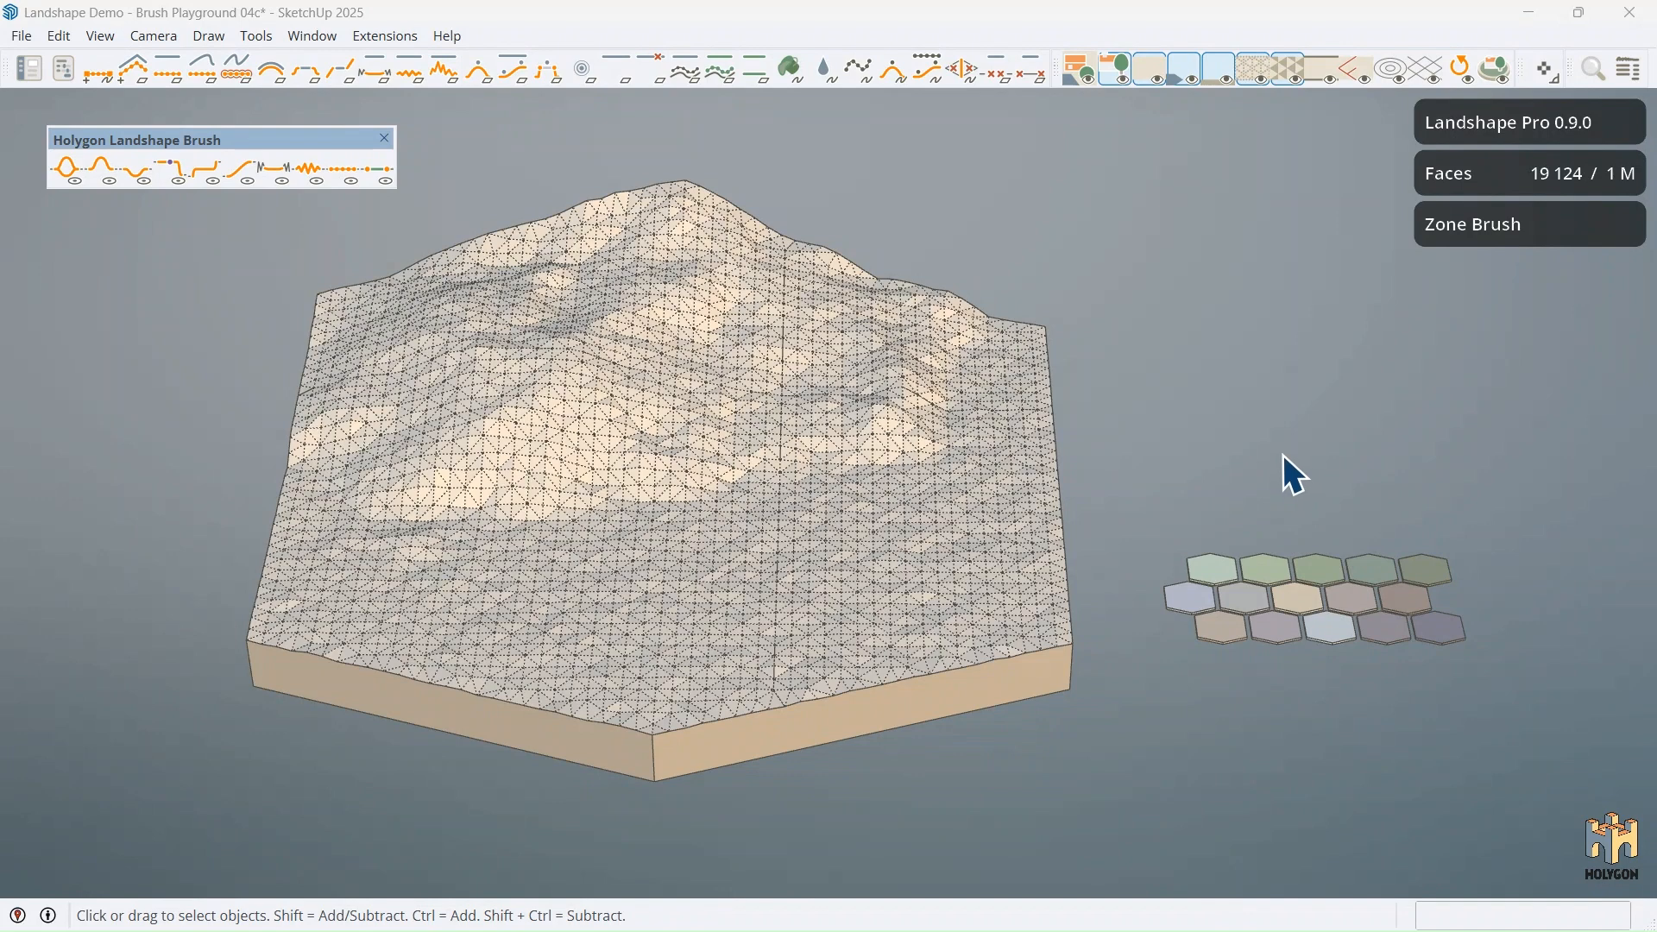
Step: Paint the upper part of the hill with the sampled olive-green swatch using the Zone Brush at 2.0 m resolution and 5.9 m radius
{"action": "middle_click_drag", "start_coordinate": [1222, 415], "coordinate": [1236, 406]}
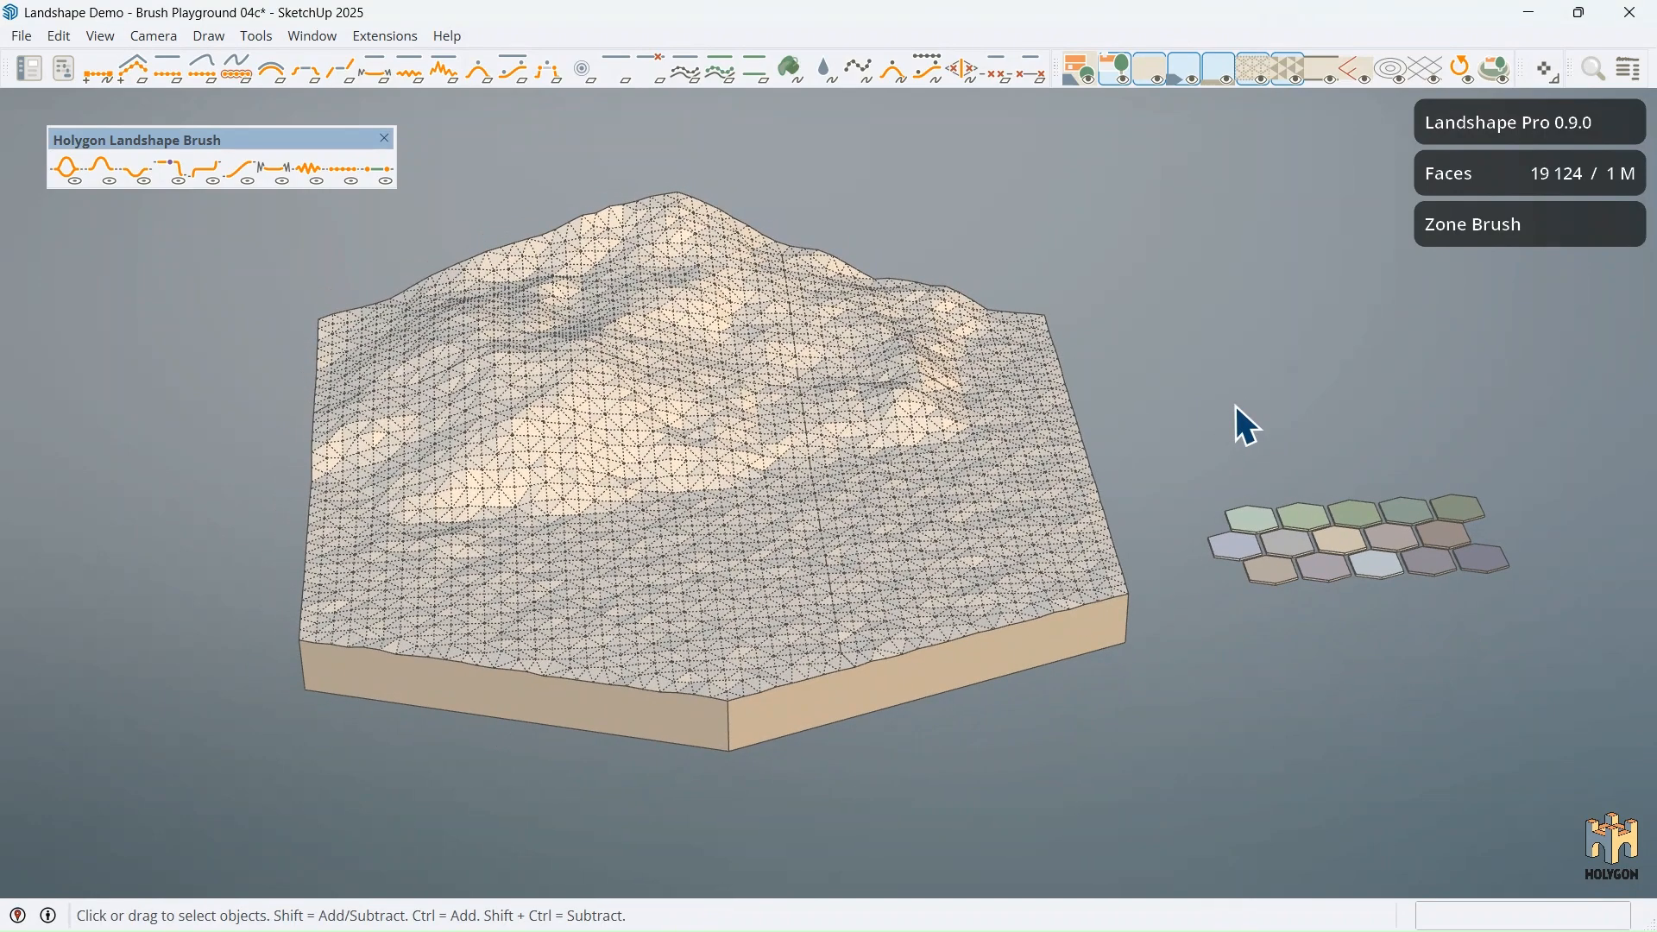
{"action": "left_click", "coordinate": [387, 175]}
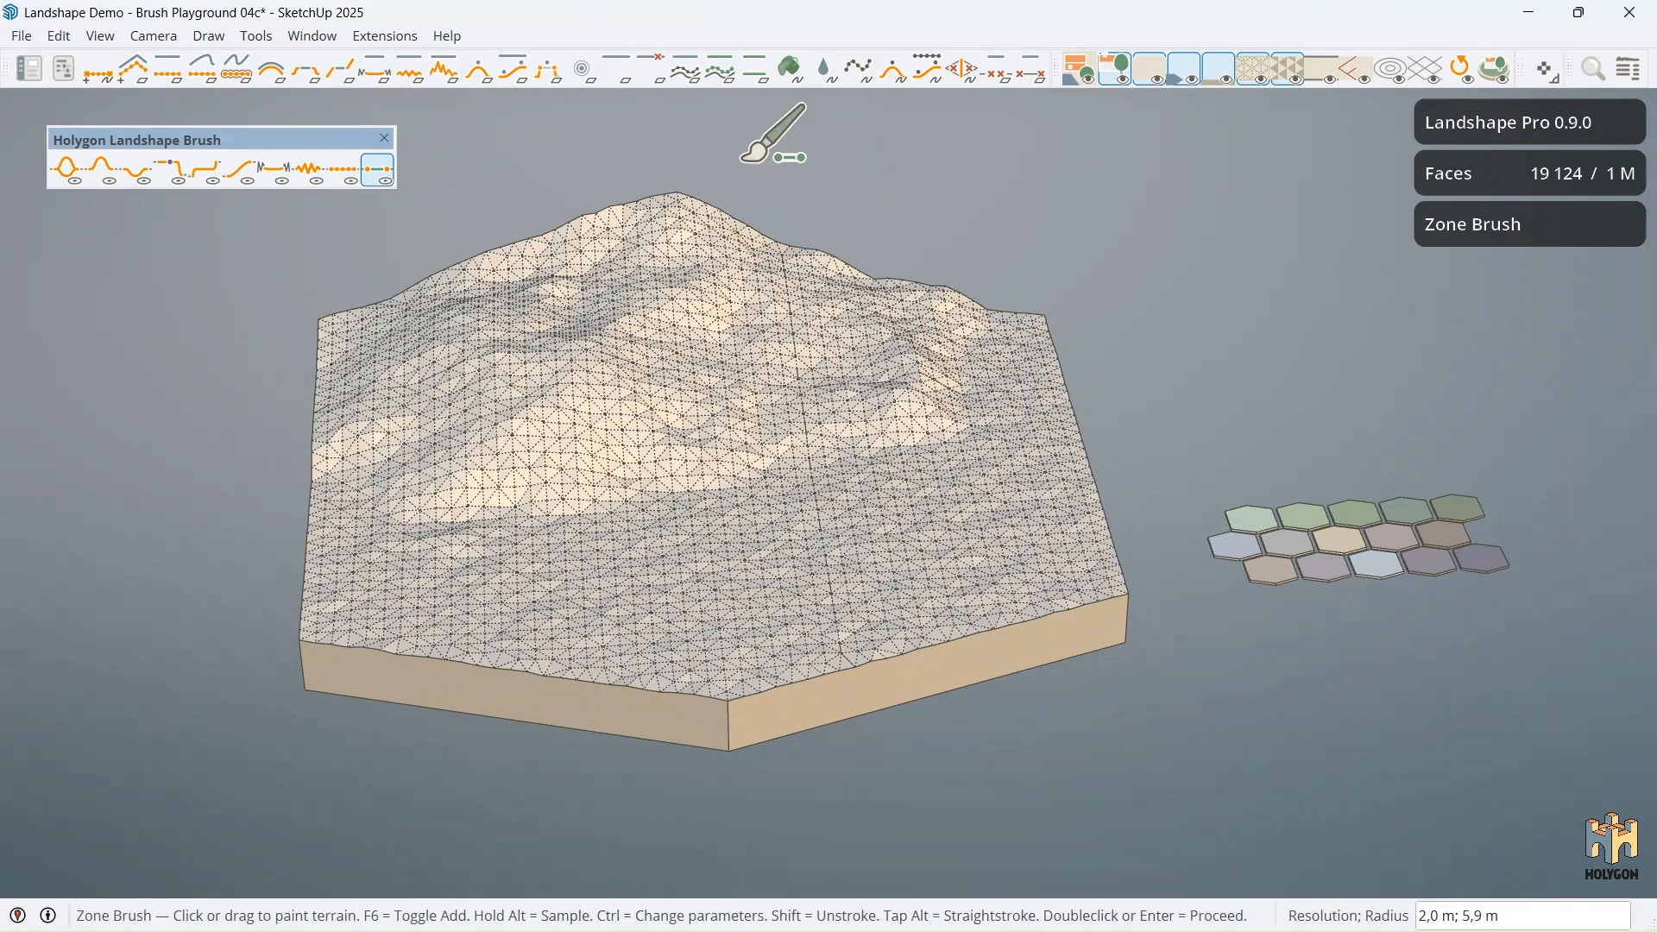
{"action": "mouse_move", "coordinate": [1283, 348]}
{"action": "middle_mouse_down"}
{"action": "mouse_move", "coordinate": [1270, 378]}
{"action": "mouse_move", "coordinate": [1424, 444]}
{"action": "middle_mouse_up"}
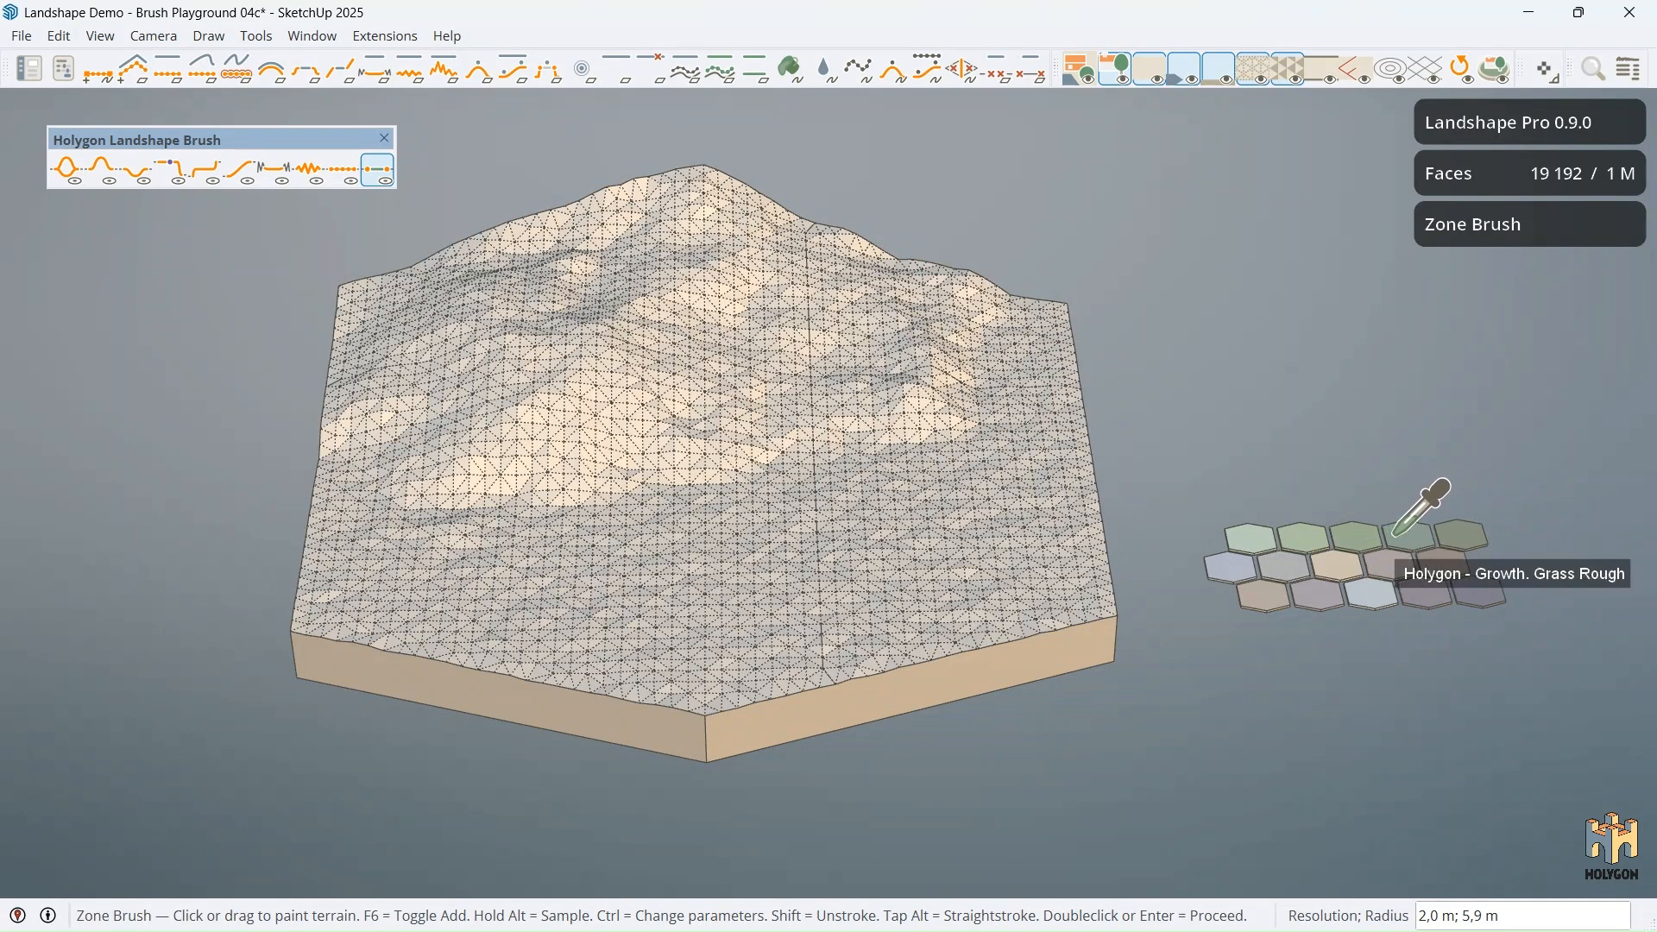
{"action": "left_click", "coordinate": [1462, 528], "text": "alt"}
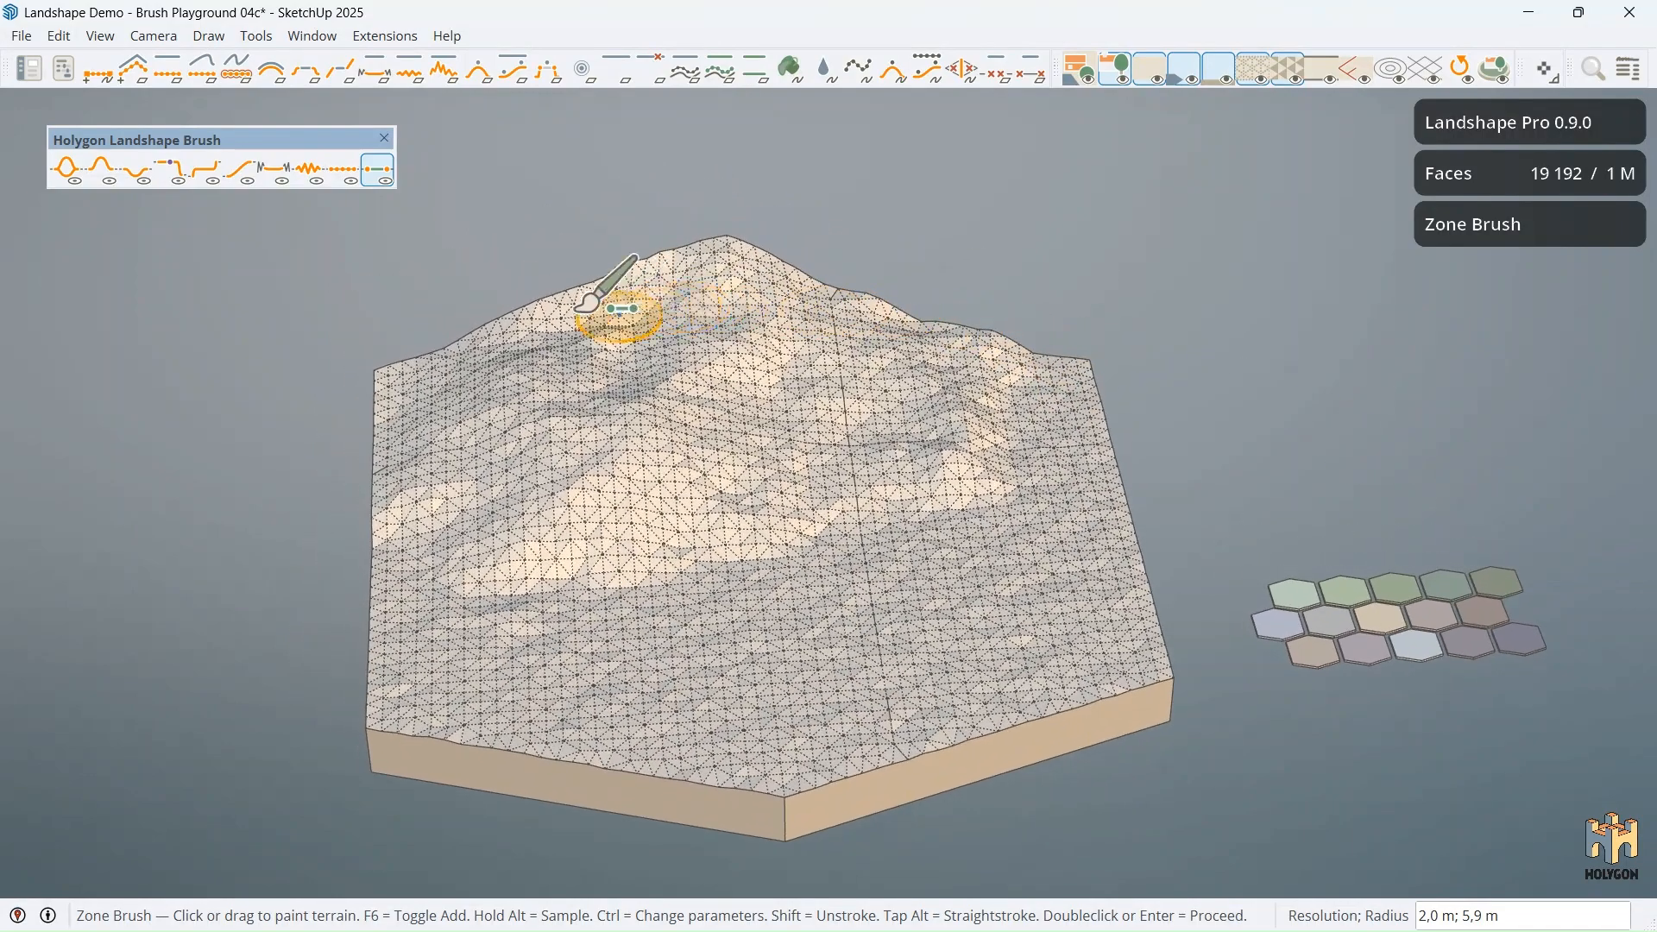
{"action": "mouse_move", "coordinate": [496, 314]}
{"action": "left_mouse_down"}
{"action": "mouse_move", "coordinate": [498, 434]}
{"action": "mouse_move", "coordinate": [536, 492]}
{"action": "mouse_move", "coordinate": [639, 513]}
{"action": "mouse_move", "coordinate": [981, 328]}
{"action": "mouse_move", "coordinate": [943, 251]}
{"action": "mouse_move", "coordinate": [661, 191]}
{"action": "mouse_move", "coordinate": [535, 263]}
{"action": "mouse_move", "coordinate": [492, 354]}
{"action": "mouse_move", "coordinate": [471, 358]}
{"action": "mouse_move", "coordinate": [481, 489]}
{"action": "mouse_move", "coordinate": [622, 515]}
{"action": "mouse_move", "coordinate": [819, 463]}
{"action": "left_mouse_up"}
{"action": "middle_click_drag", "start_coordinate": [821, 463], "coordinate": [882, 416]}
{"action": "middle_click_drag", "start_coordinate": [1339, 489], "coordinate": [1328, 539]}
Step: Sample the Grass Rough material and paint a zone around the olive-green hilltop down the lower slopes at 5.9 m radius
{"action": "left_click", "coordinate": [1440, 577], "text": "alt"}
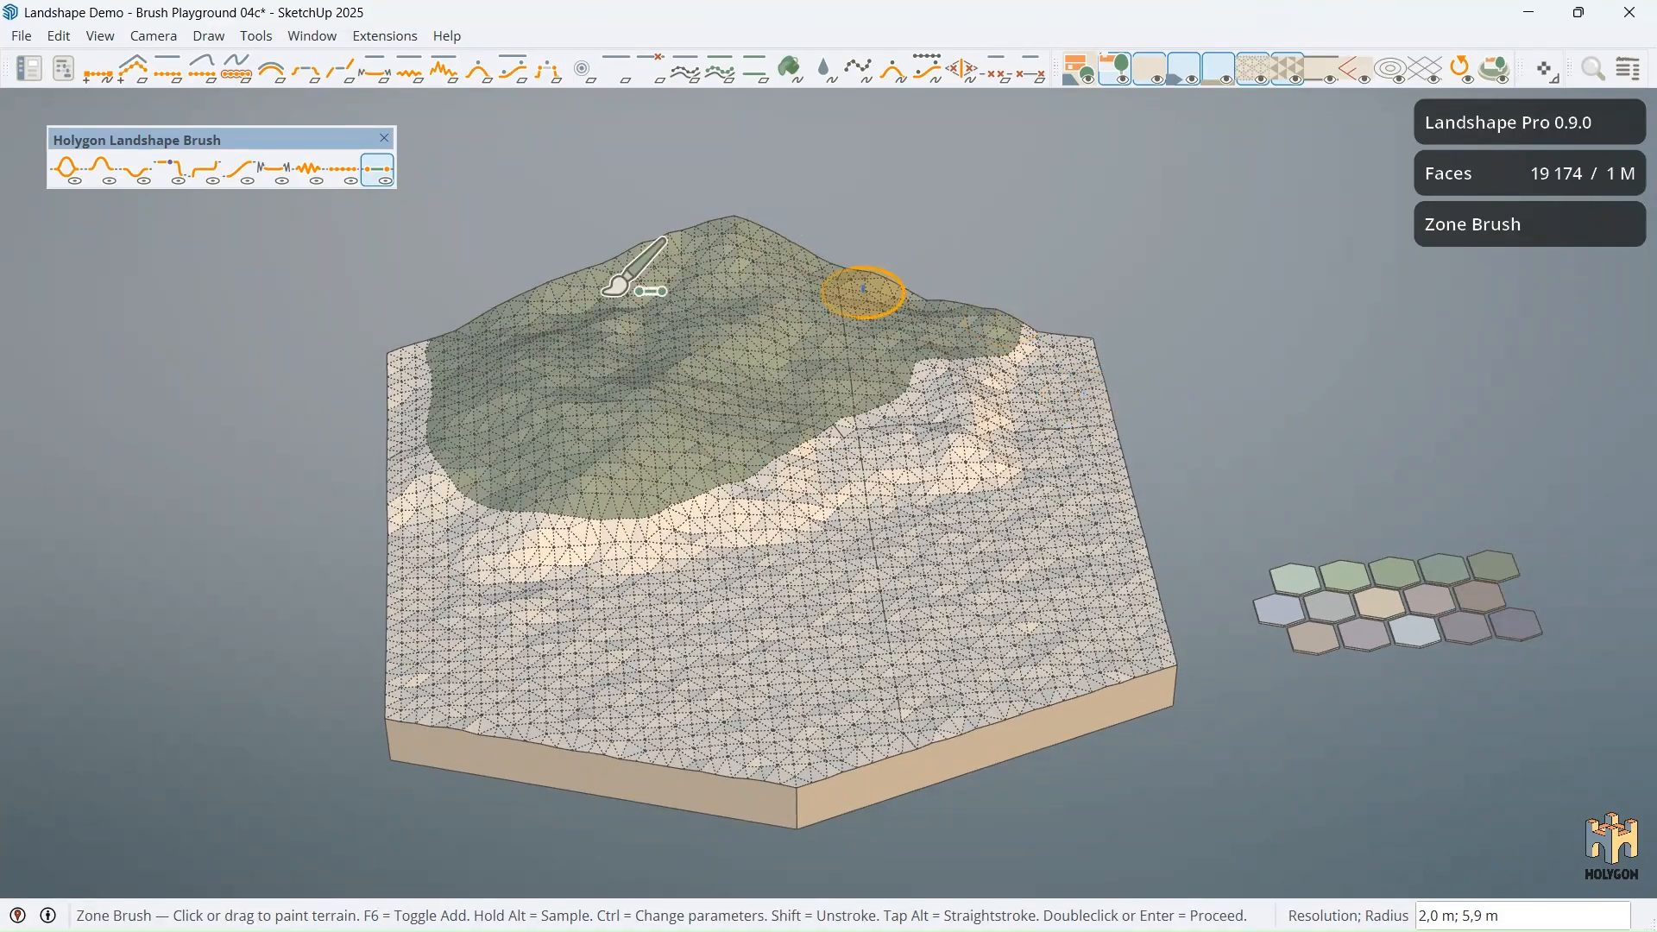
{"action": "middle_click_drag", "start_coordinate": [510, 302], "coordinate": [431, 338]}
{"action": "mouse_move", "coordinate": [441, 334]}
{"action": "left_mouse_down"}
{"action": "mouse_move", "coordinate": [441, 462]}
{"action": "mouse_move", "coordinate": [510, 513]}
{"action": "mouse_move", "coordinate": [561, 501]}
{"action": "mouse_move", "coordinate": [614, 516]}
{"action": "mouse_move", "coordinate": [1021, 330]}
{"action": "mouse_move", "coordinate": [949, 423]}
{"action": "mouse_move", "coordinate": [1049, 363]}
{"action": "mouse_move", "coordinate": [966, 466]}
{"action": "mouse_move", "coordinate": [553, 578]}
{"action": "mouse_move", "coordinate": [466, 570]}
{"action": "mouse_move", "coordinate": [406, 483]}
{"action": "mouse_move", "coordinate": [393, 388]}
{"action": "mouse_move", "coordinate": [426, 312]}
{"action": "left_mouse_up"}
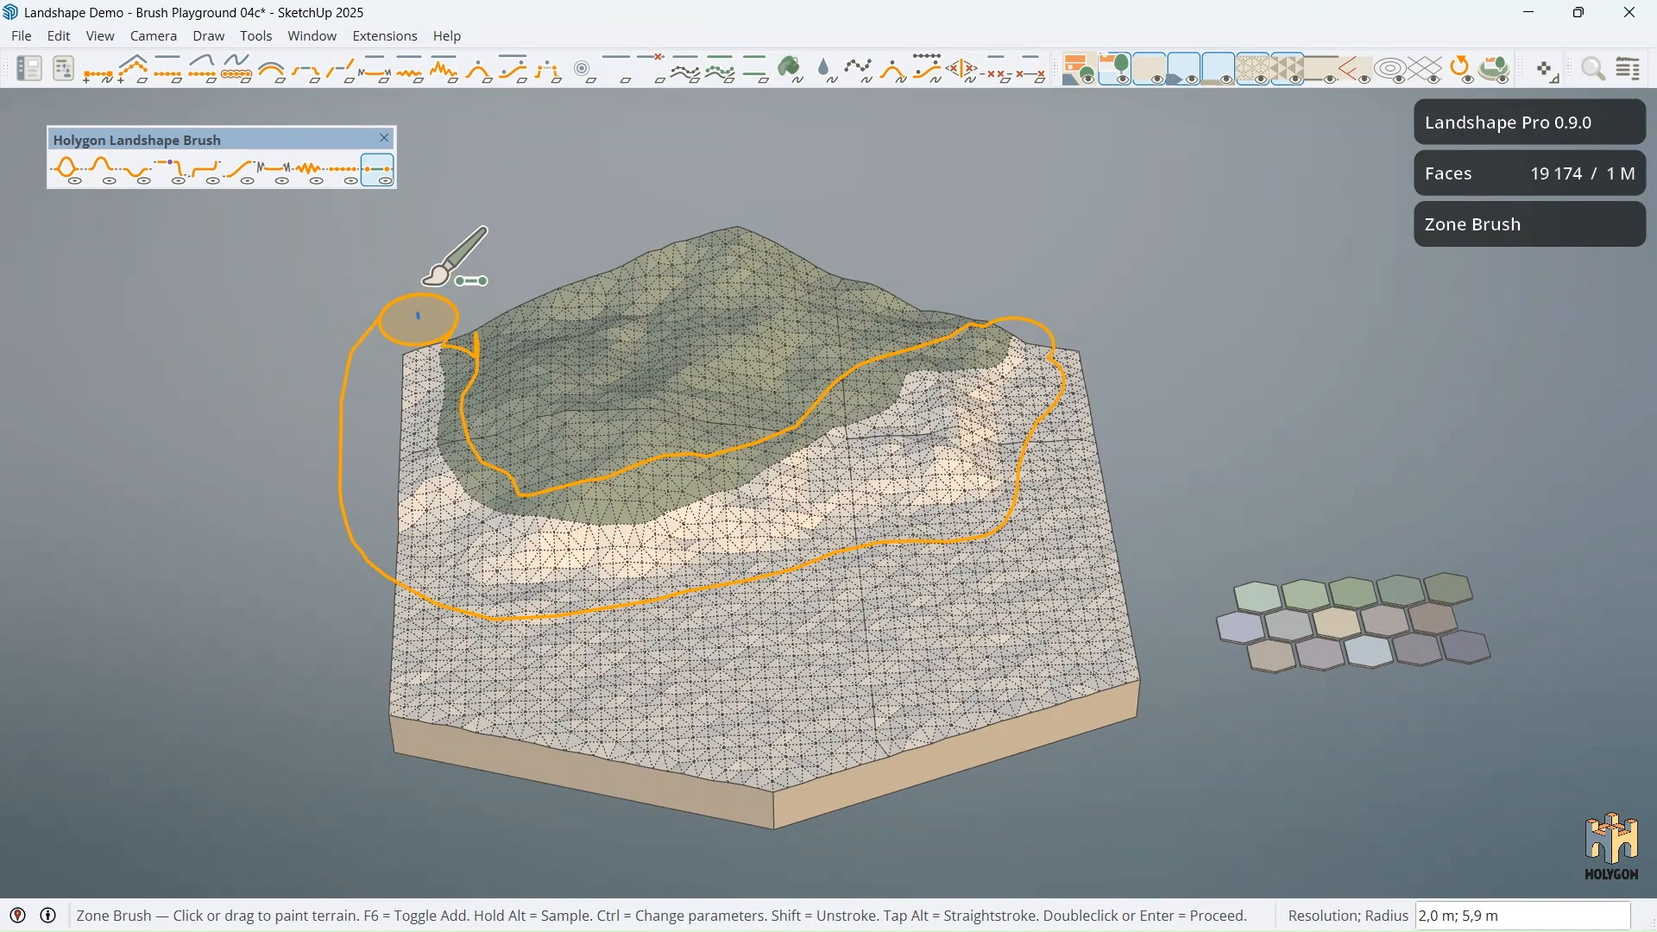
{"action": "key", "text": "Return"}
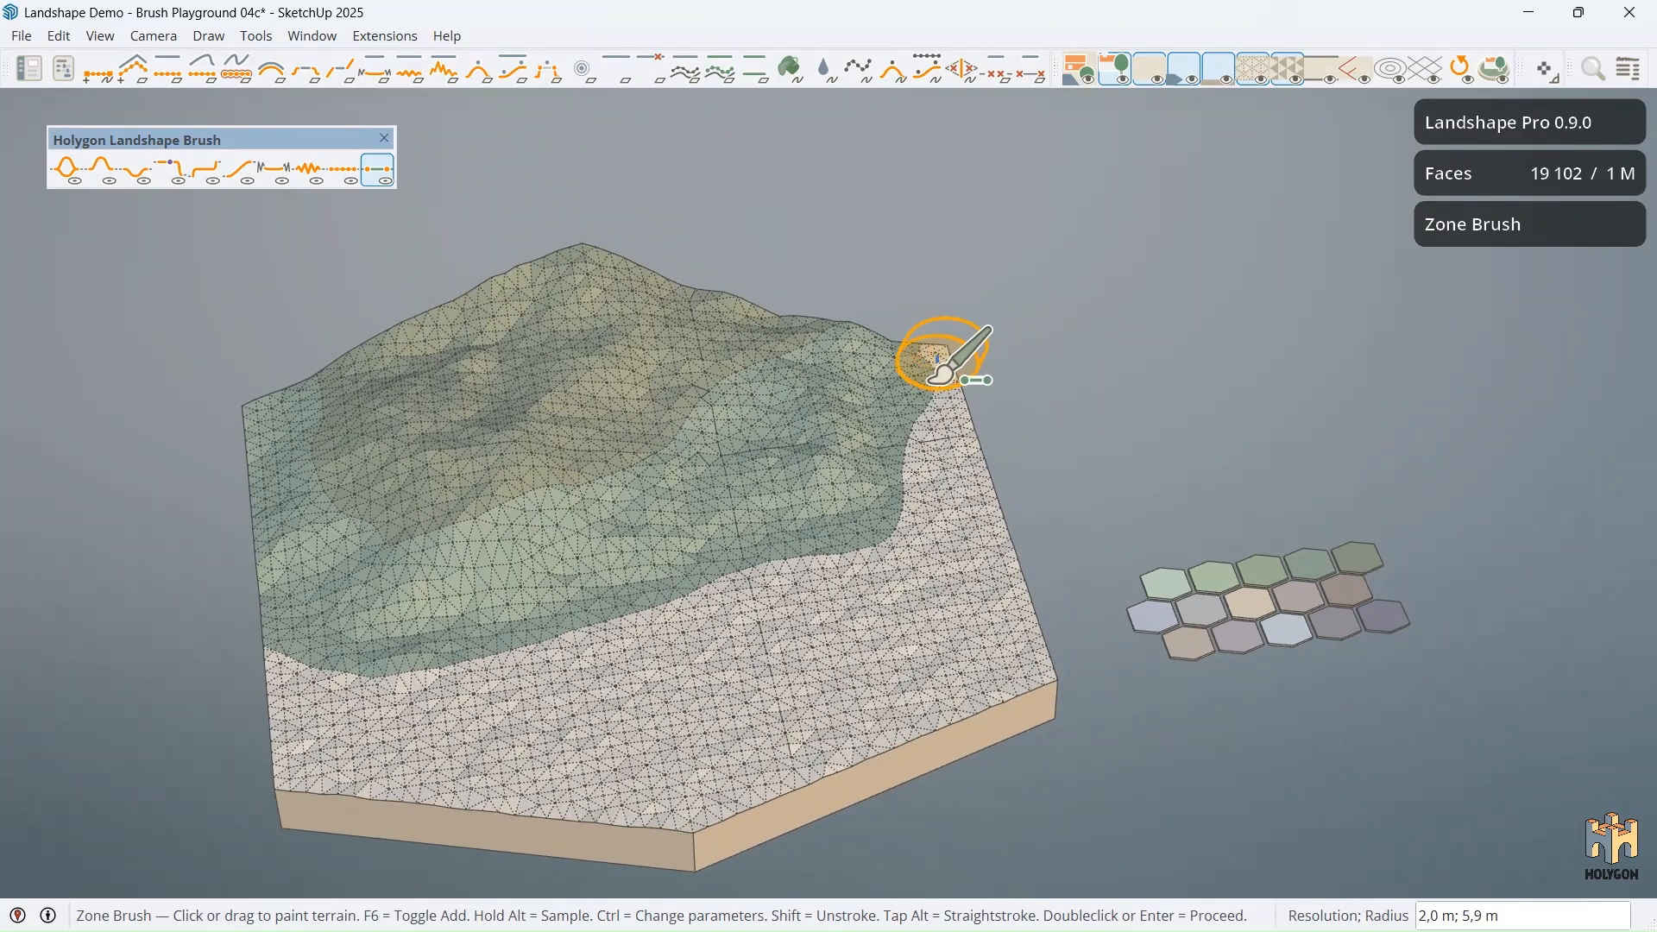
Step: Paint the remaining flat ground below the green slopes with the brown material using the Zone Brush at 2.0 m resolution and 5.9 m radius
{"action": "left_click_drag", "start_coordinate": [938, 358], "coordinate": [929, 505]}
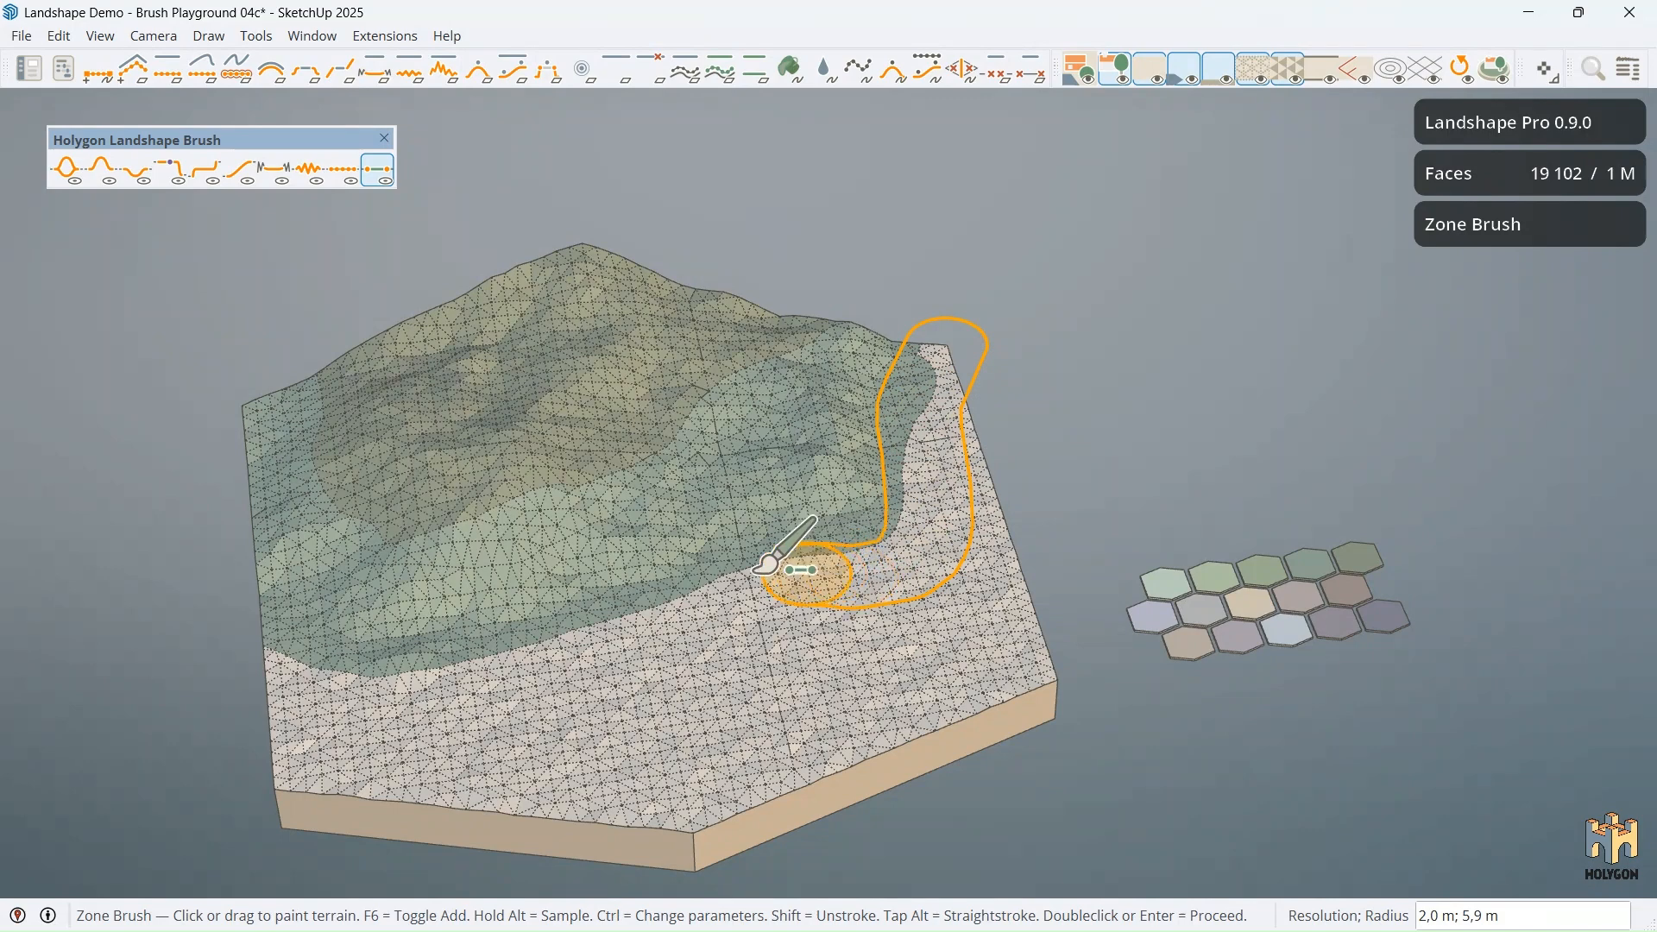
{"action": "mouse_move", "coordinate": [756, 571]}
{"action": "left_mouse_down"}
{"action": "mouse_move", "coordinate": [528, 645]}
{"action": "mouse_move", "coordinate": [234, 646]}
{"action": "mouse_move", "coordinate": [226, 758]}
{"action": "mouse_move", "coordinate": [257, 852]}
{"action": "mouse_move", "coordinate": [363, 893]}
{"action": "mouse_move", "coordinate": [935, 787]}
{"action": "left_mouse_up"}
{"action": "mouse_move", "coordinate": [1035, 691]}
{"action": "left_mouse_down"}
{"action": "mouse_move", "coordinate": [1091, 561]}
{"action": "mouse_move", "coordinate": [1080, 389]}
{"action": "mouse_move", "coordinate": [1039, 303]}
{"action": "mouse_move", "coordinate": [994, 293]}
{"action": "mouse_move", "coordinate": [984, 271]}
{"action": "left_mouse_up"}
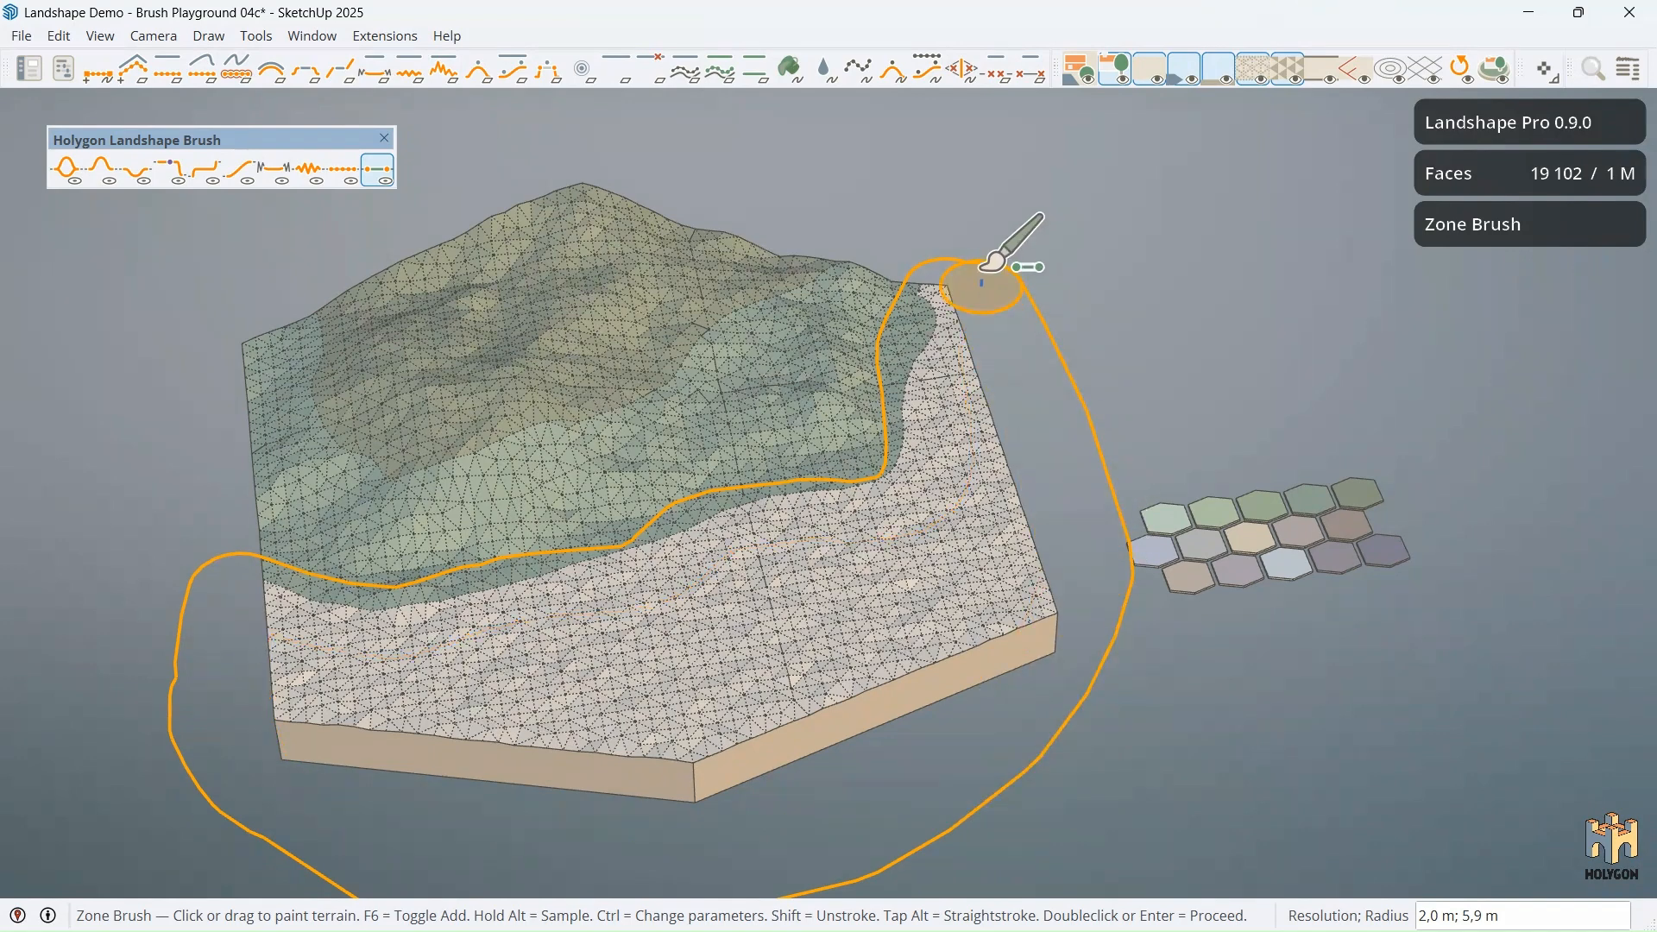
{"action": "double_click", "coordinate": [977, 273]}
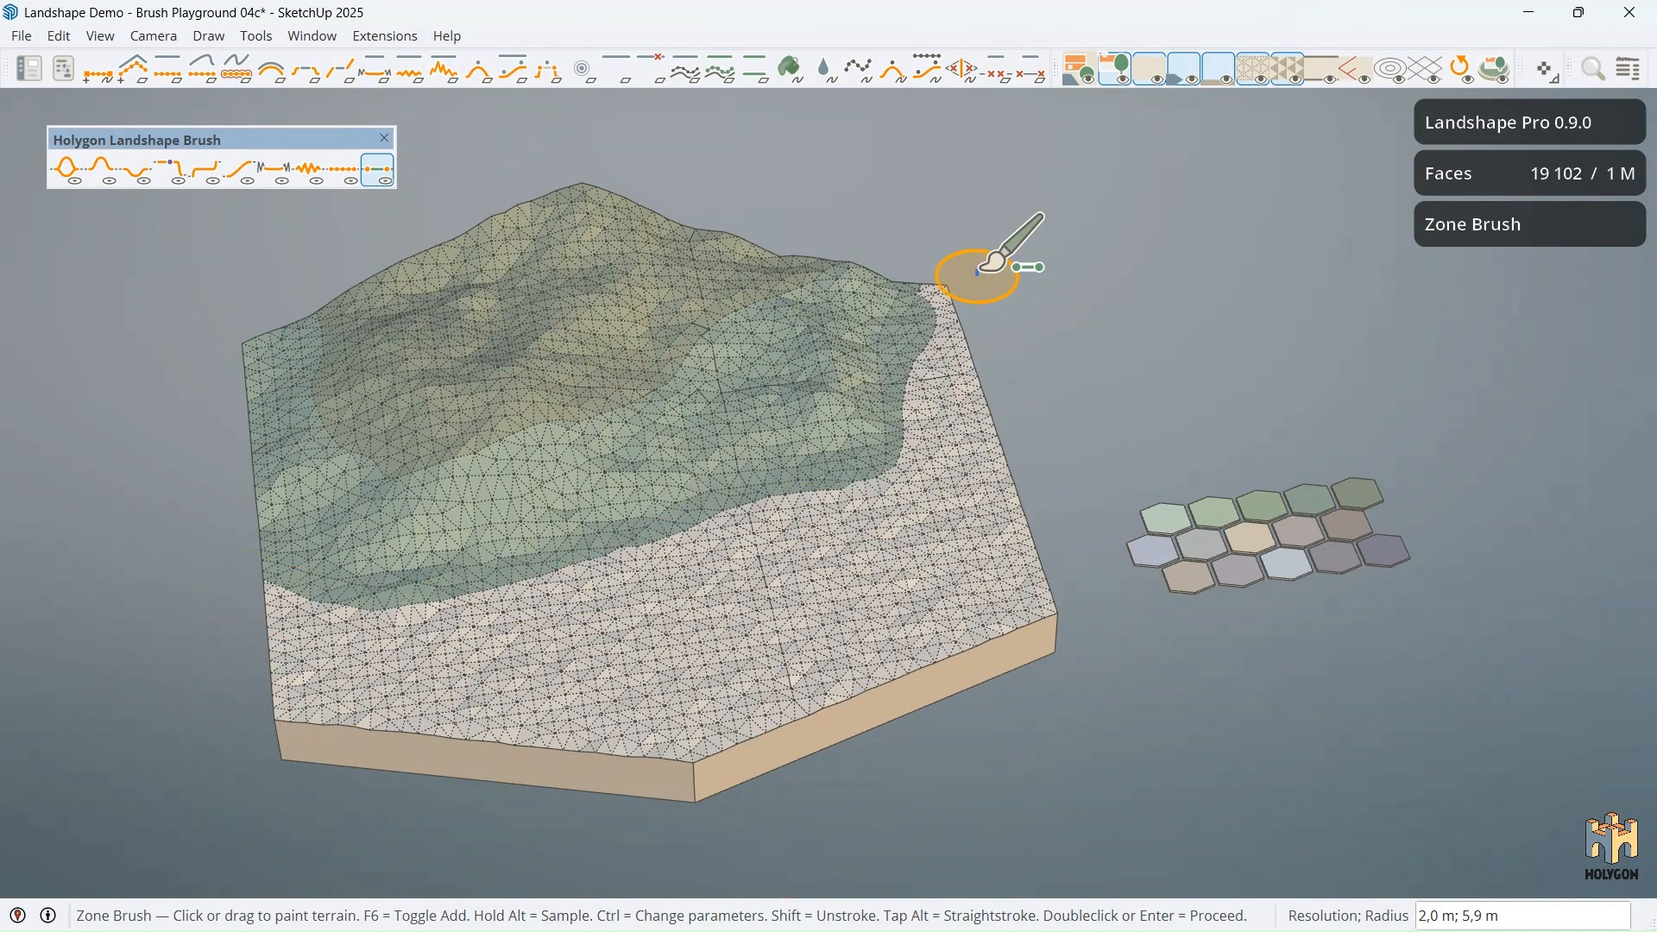
{"action": "key", "text": "space"}
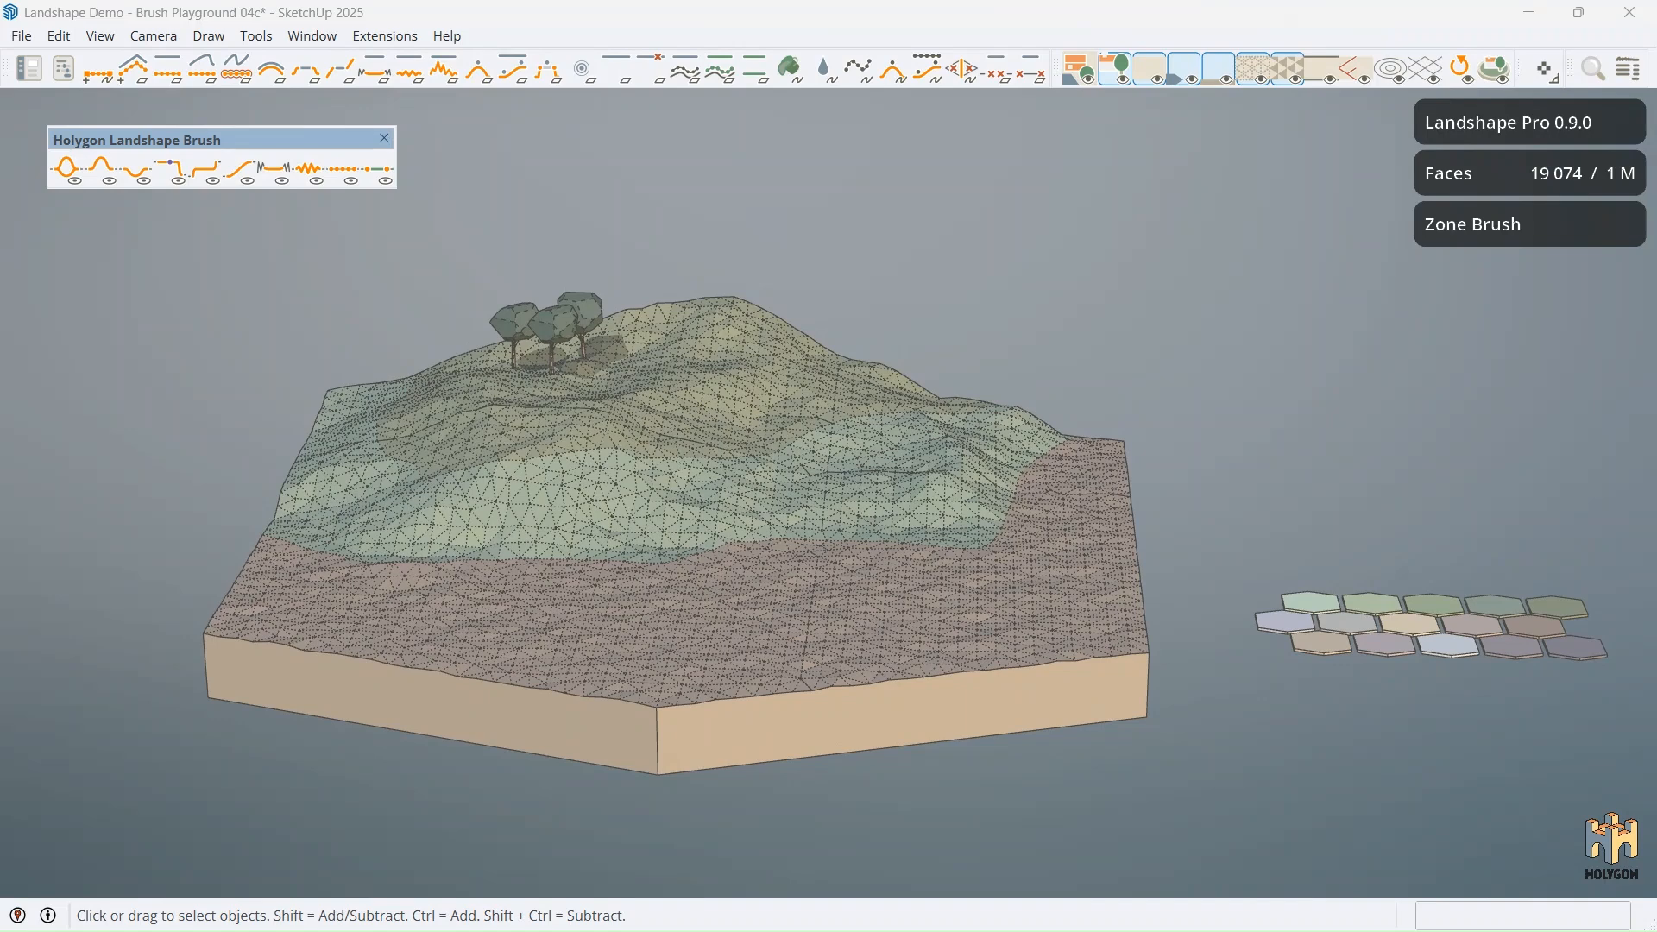
Step: Hide the mesh lines on the painted terrain with the trees and view it closer
{"action": "middle_click_drag", "start_coordinate": [921, 368], "coordinate": [928, 369]}
{"action": "key", "text": "alt+h"}
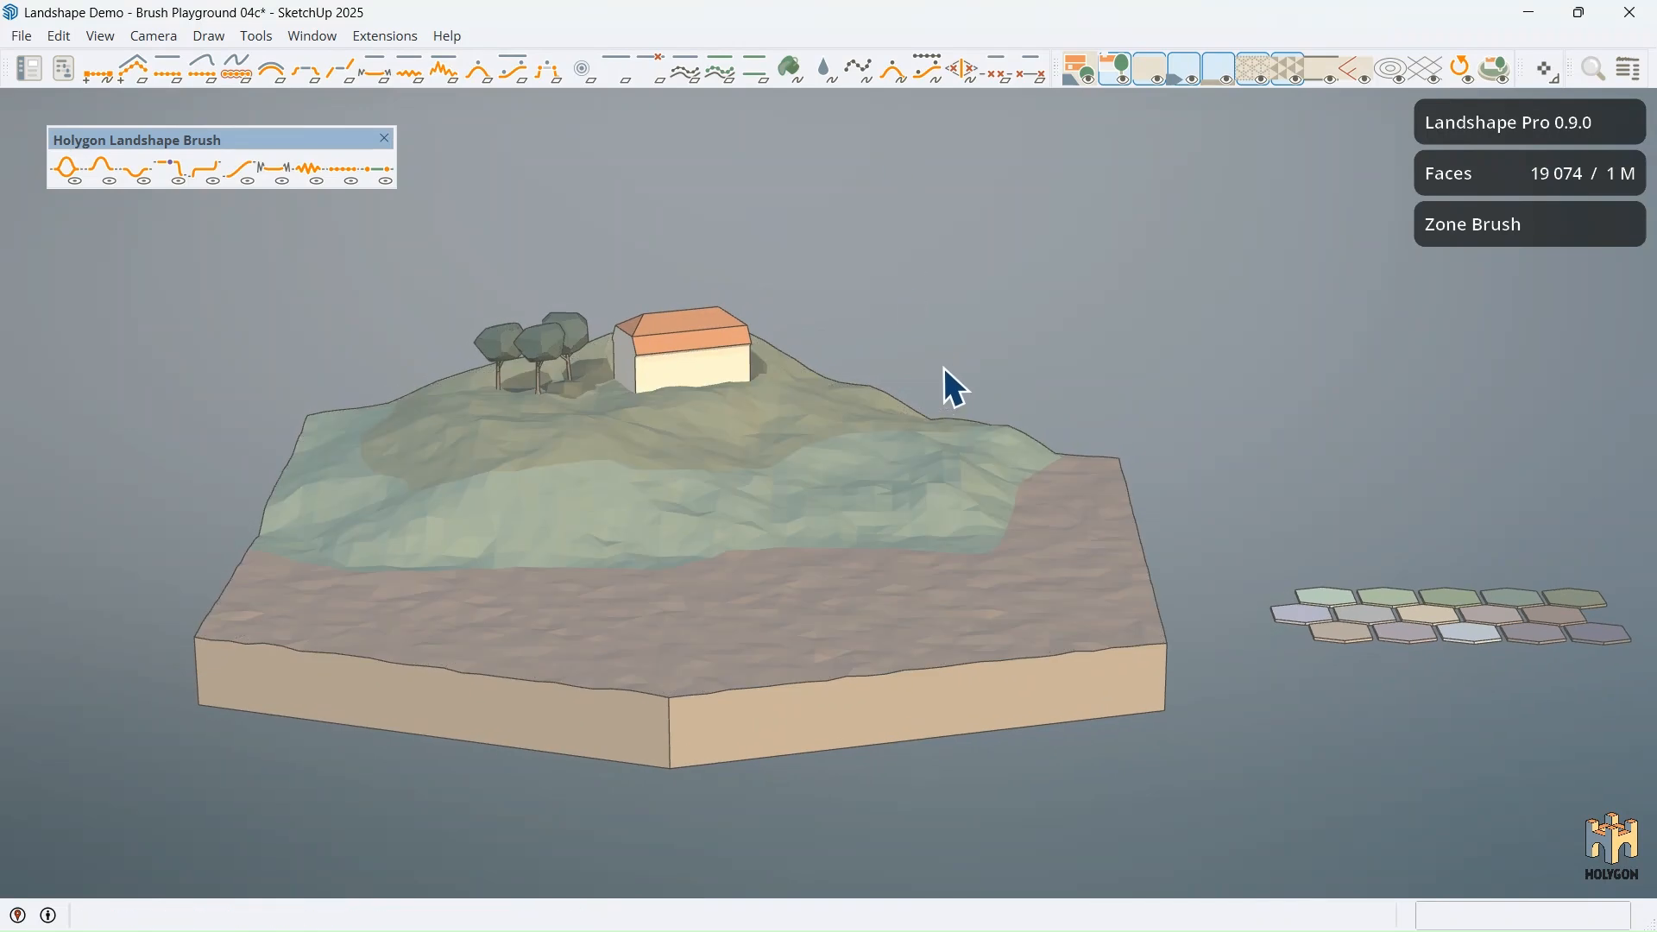
{"action": "scroll", "coordinate": [816, 358], "scroll_direction": "up", "scroll_amount": 2}
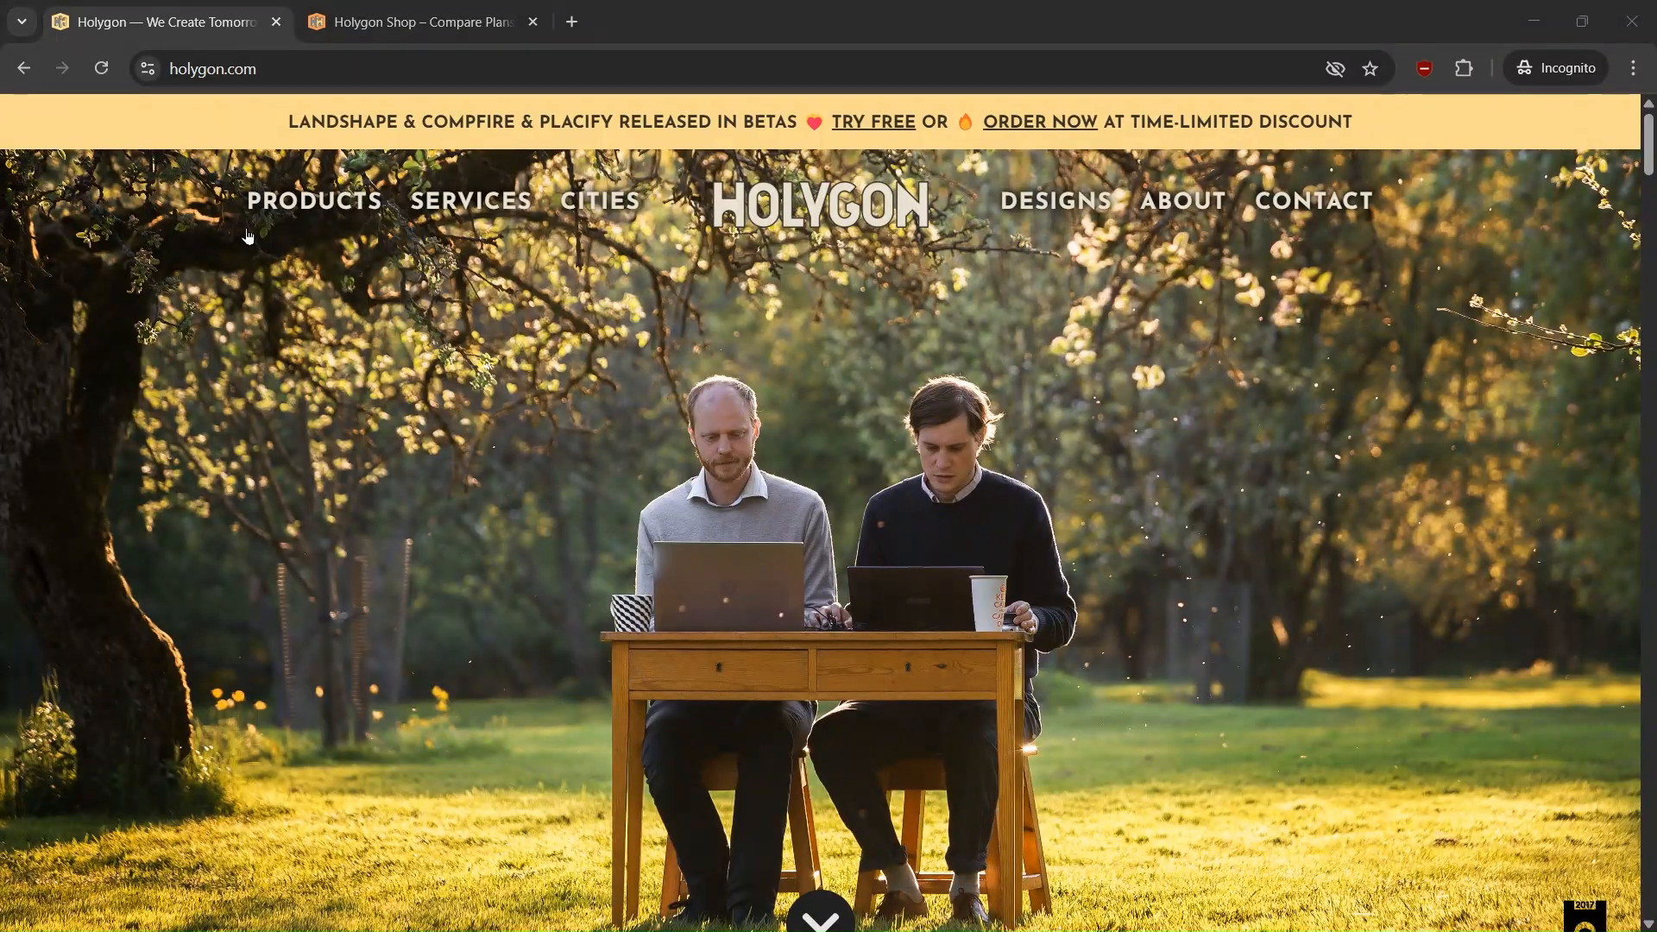
Step: Switch to the browser, open the Landshape product page on holygon.com and examine the yearly Landshape plans in the Holygon Shop
{"action": "mouse_move", "coordinate": [278, 212]}
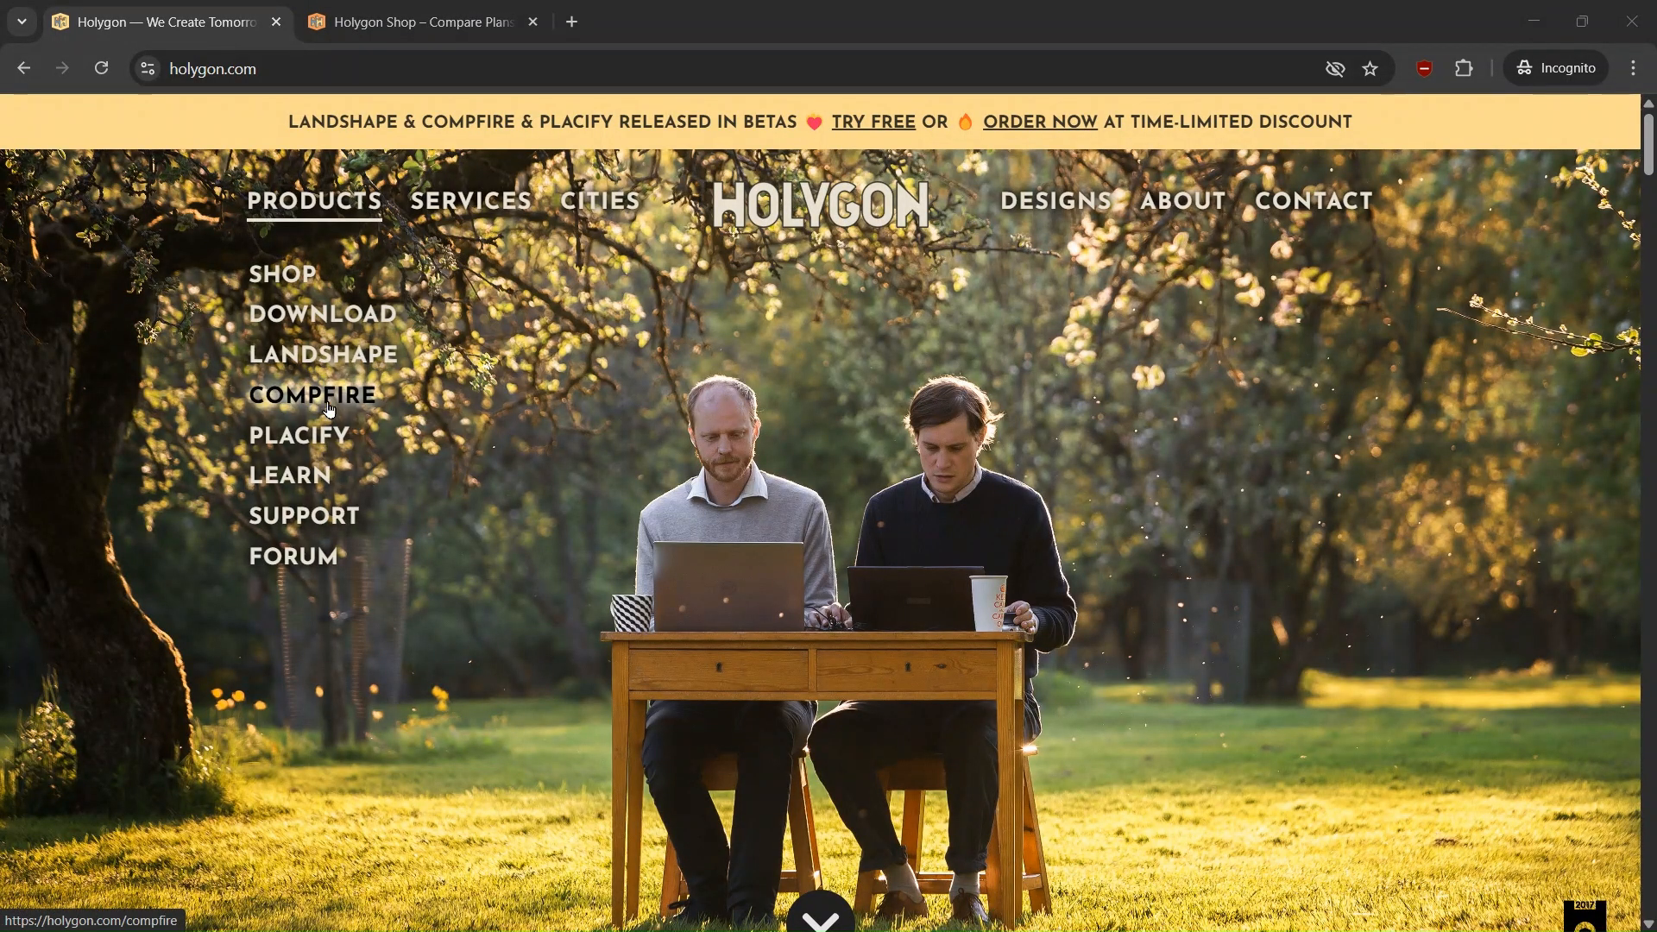
{"action": "left_click", "coordinate": [334, 364]}
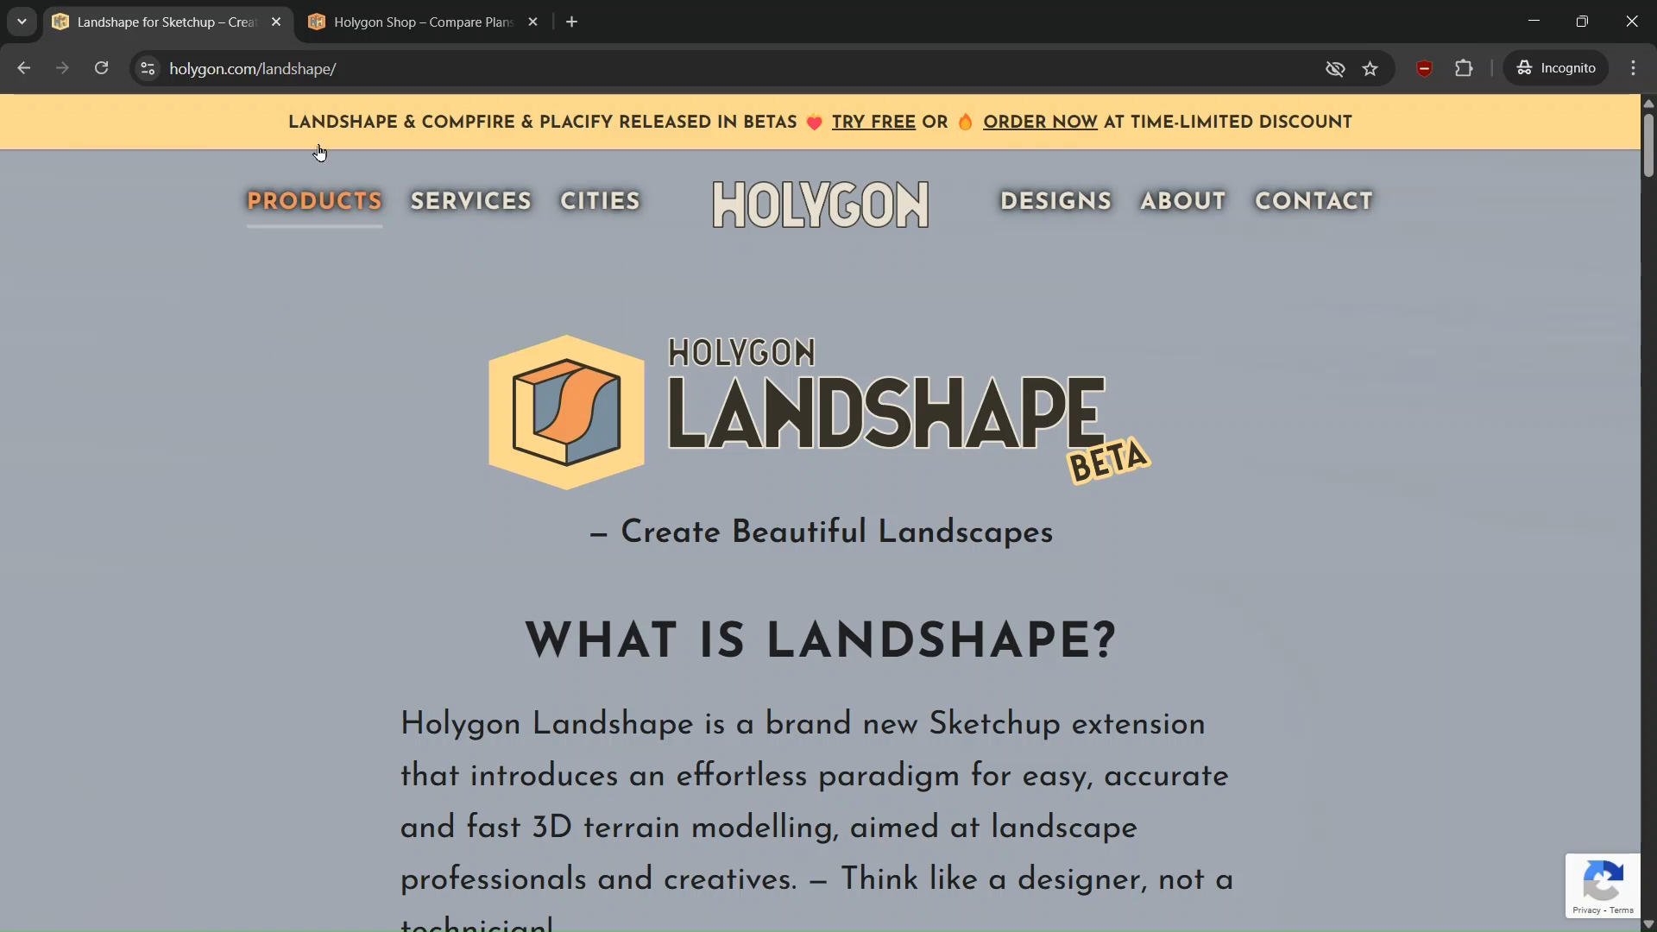
{"action": "left_click", "coordinate": [409, 24]}
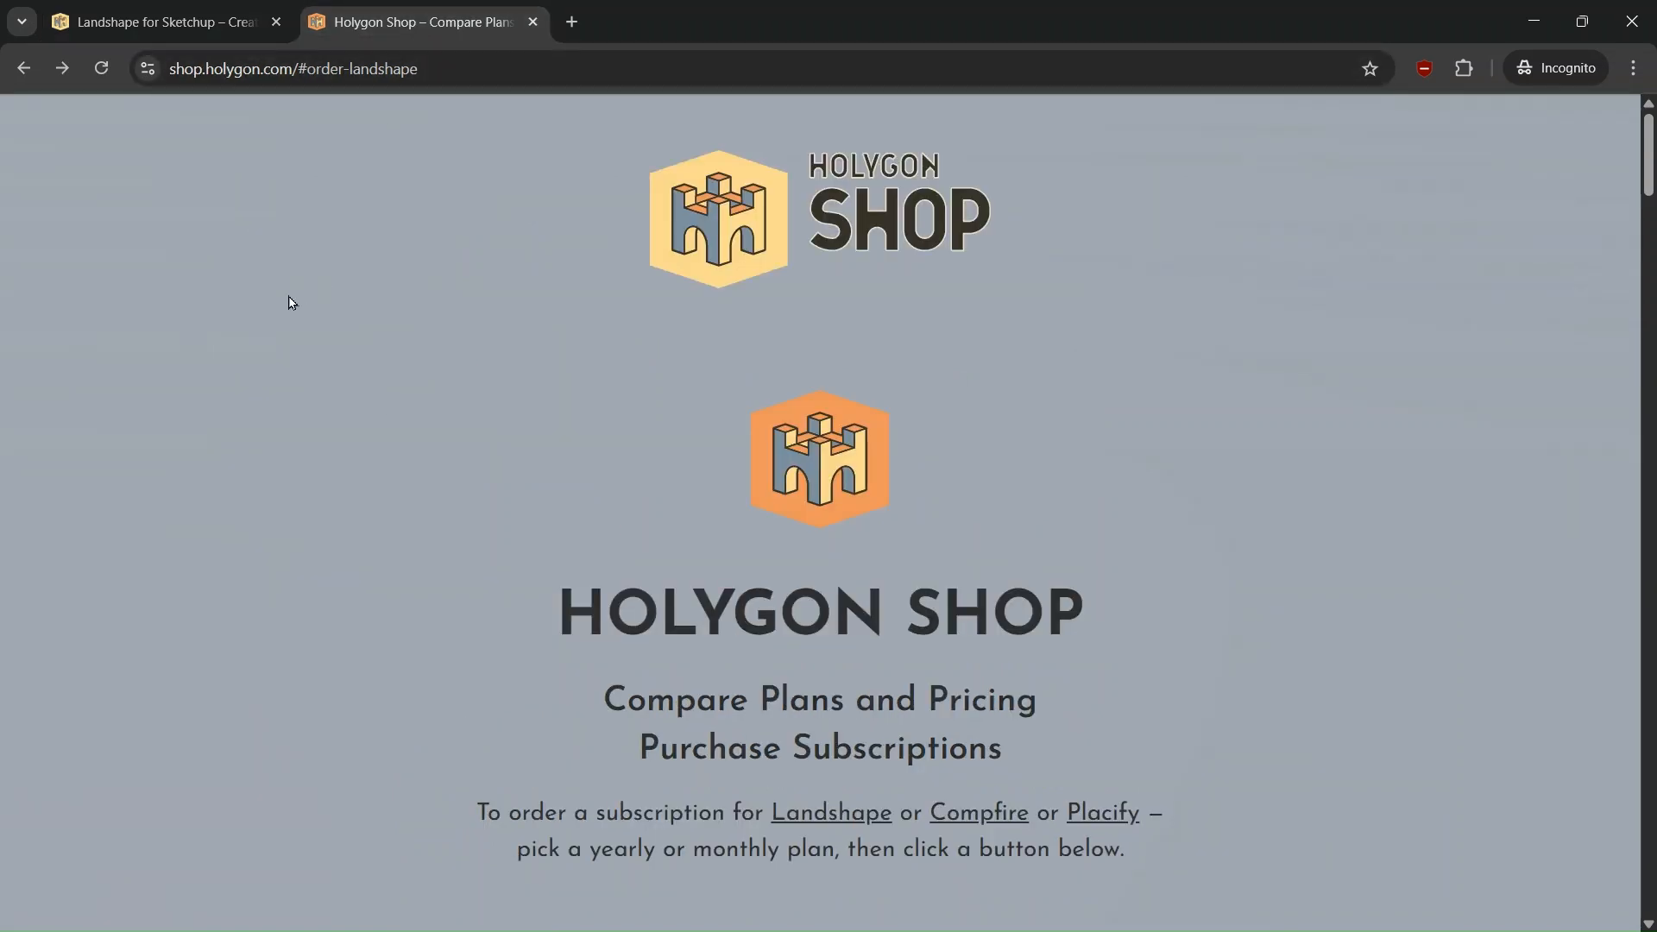
{"action": "scroll", "coordinate": [292, 302], "scroll_direction": "down", "scroll_amount": 6}
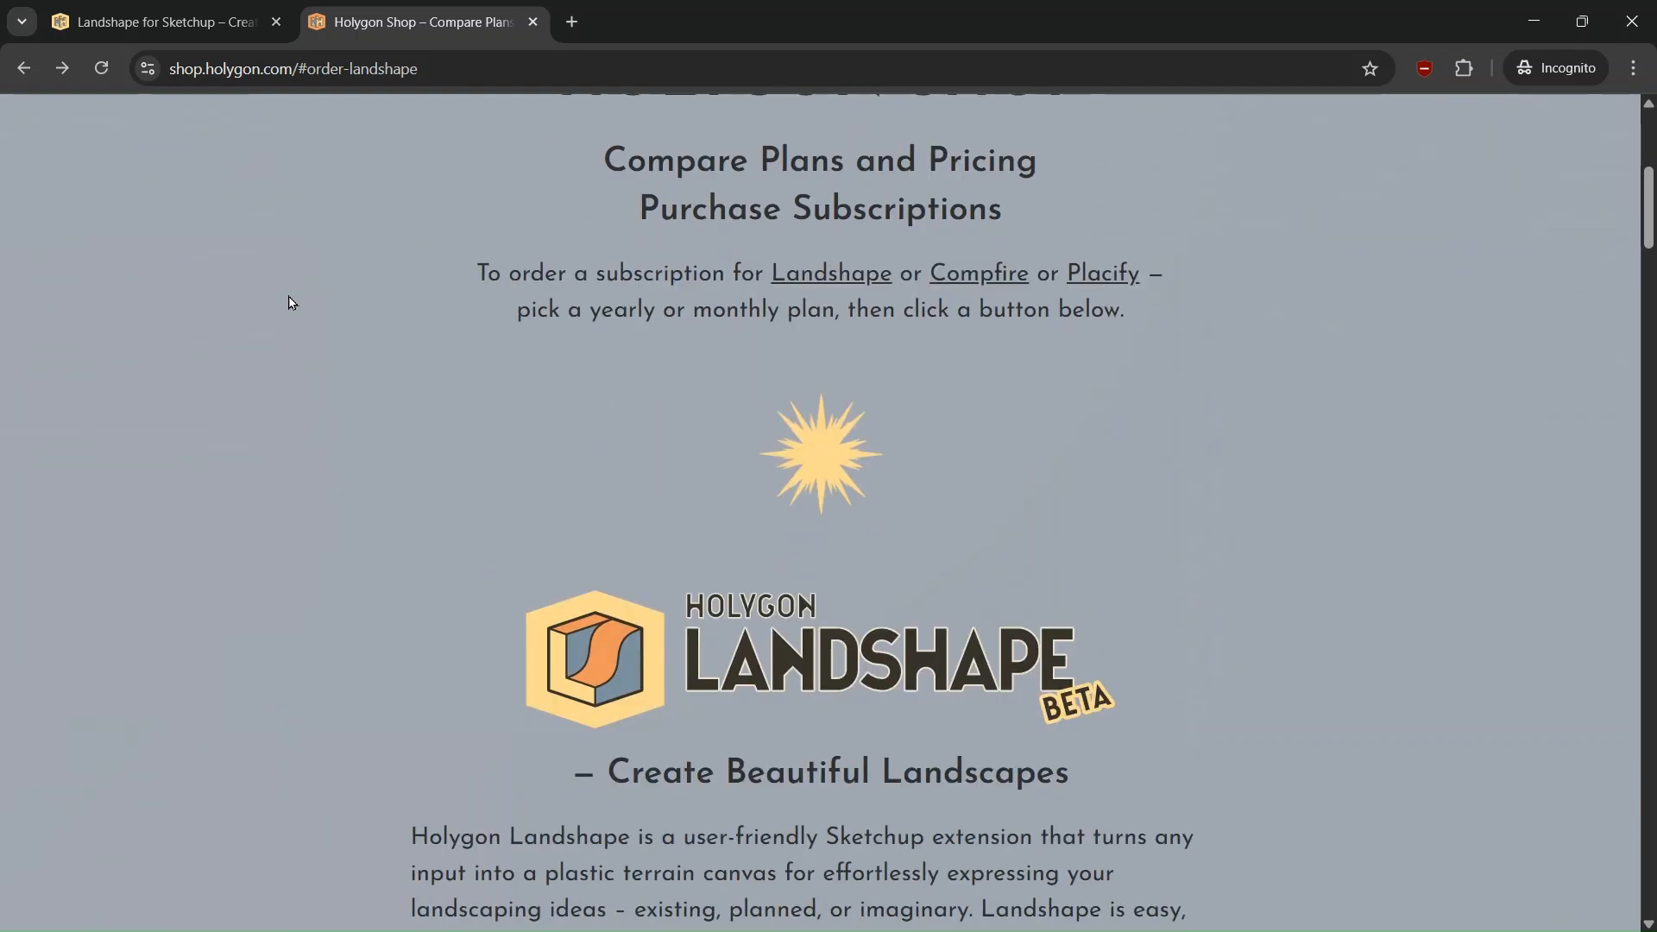
{"action": "scroll", "coordinate": [292, 302], "scroll_direction": "down", "scroll_amount": 6}
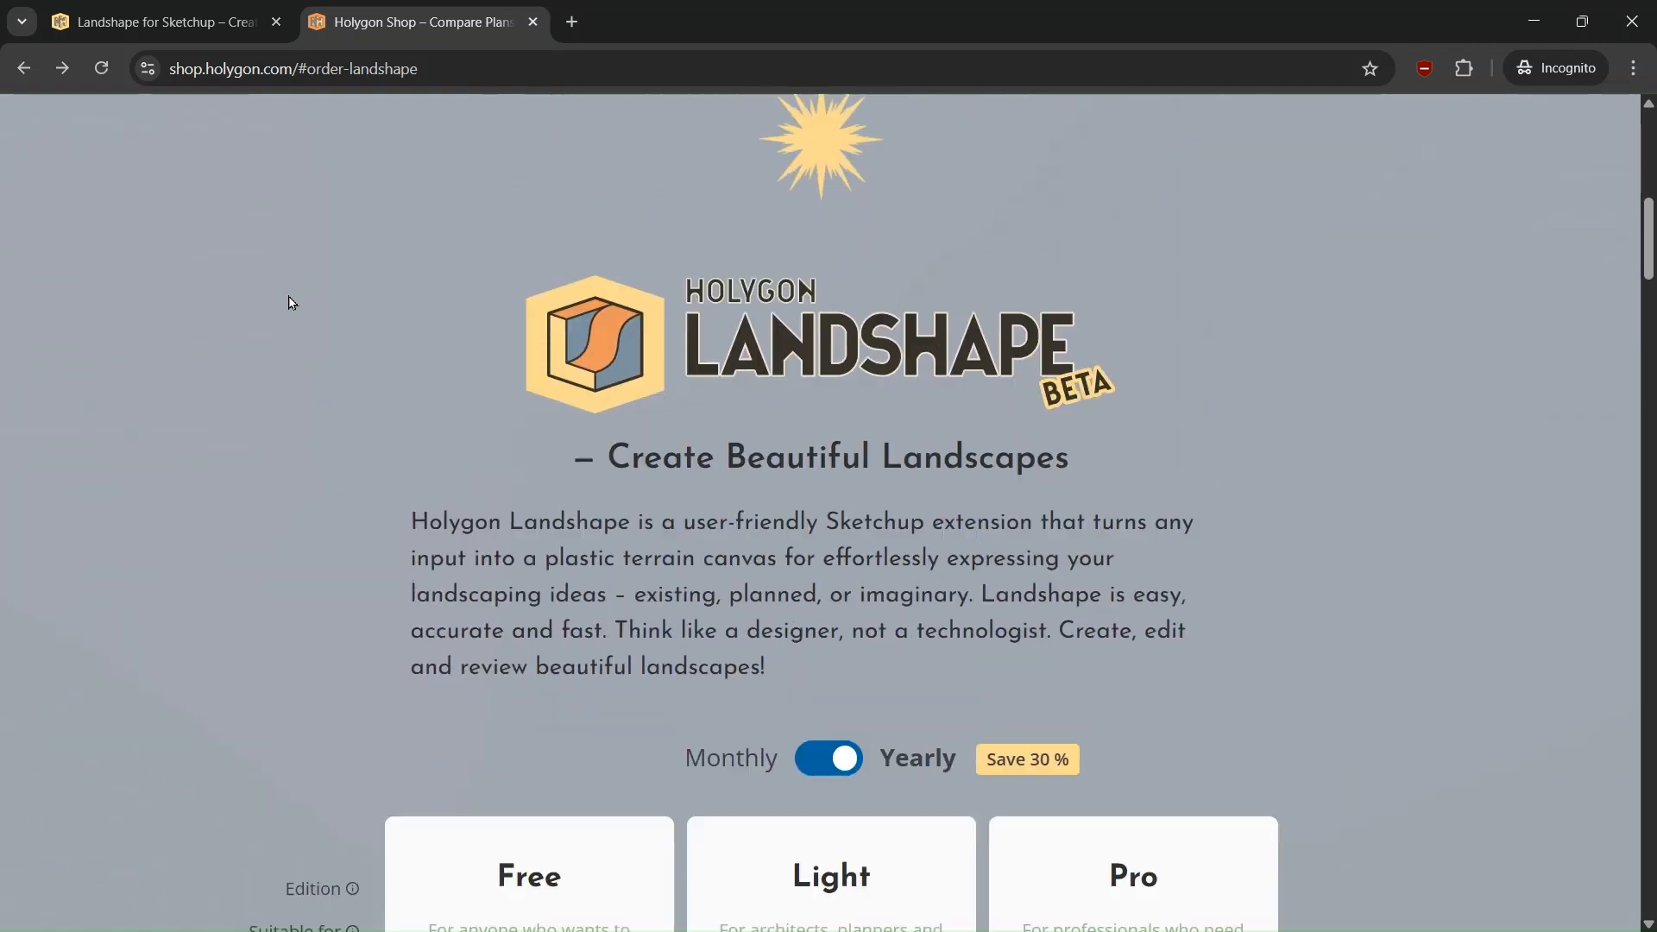
{"action": "scroll", "coordinate": [292, 302], "scroll_direction": "down", "scroll_amount": 2}
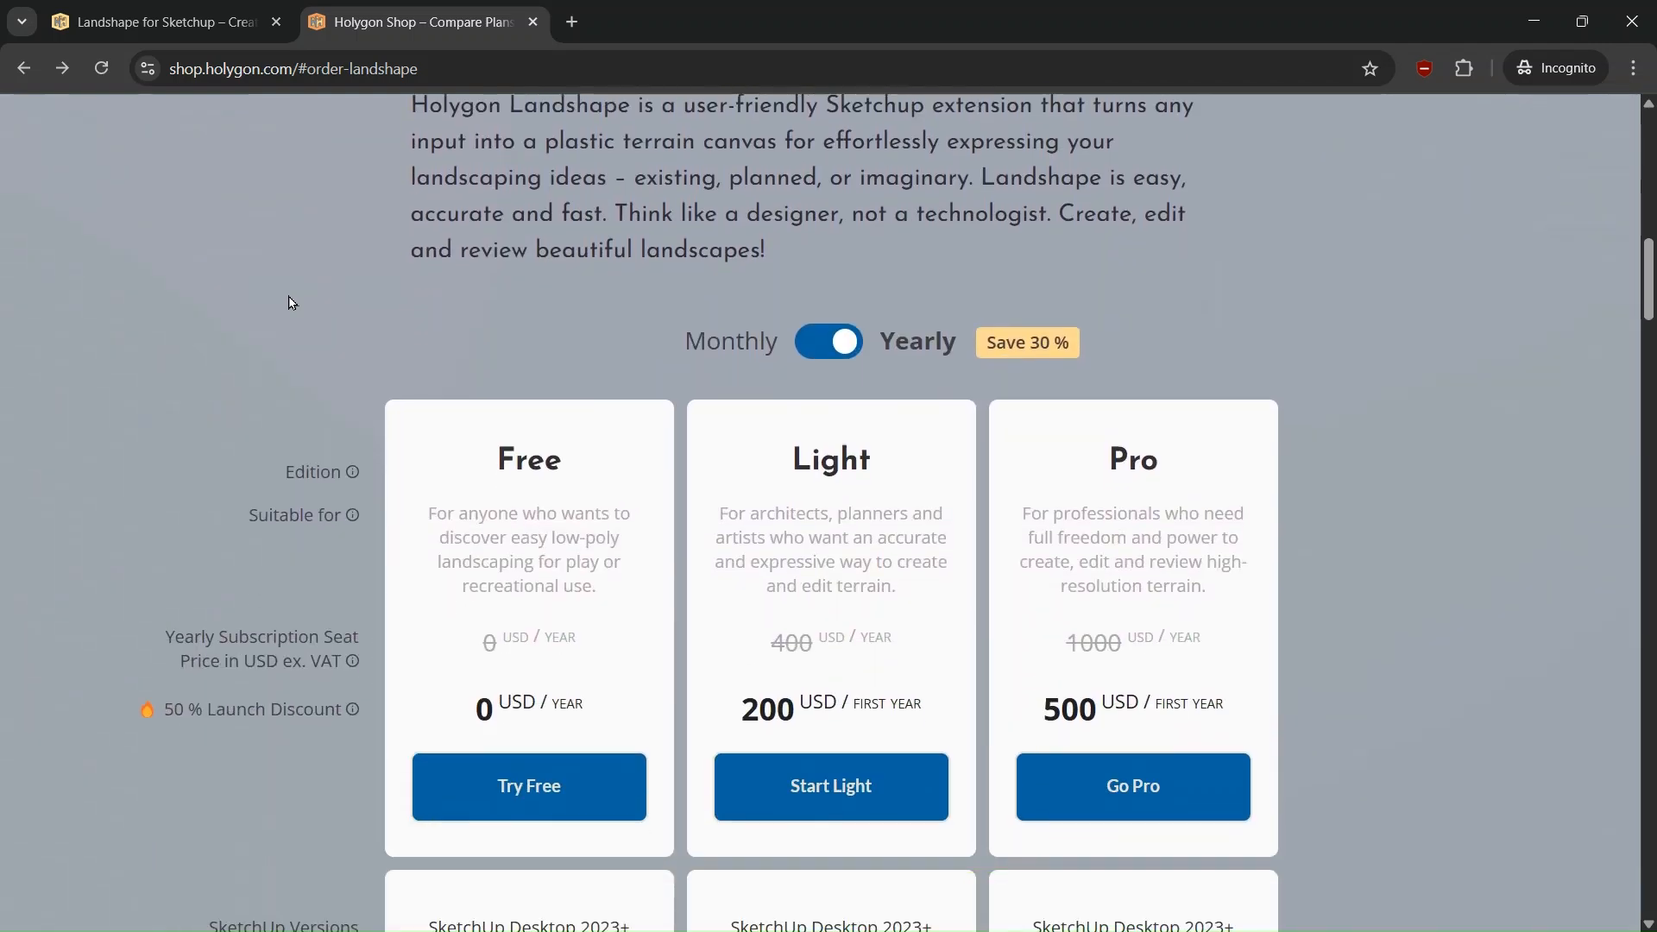